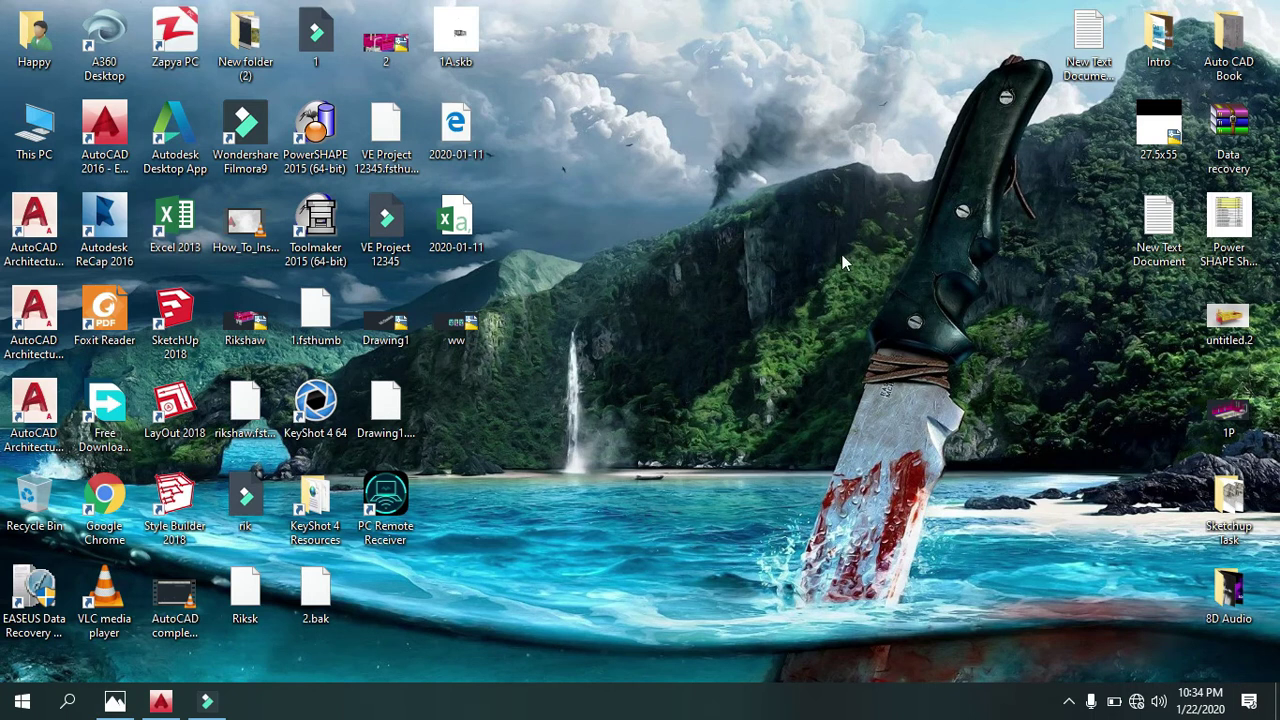
# Enlarge the ogee wrench sketch in the reference photo so its 4.12 and 2.00 dimensions are readable.
pyautogui.rightClick(623, 304)
pyautogui.click(670, 358)
pyautogui.click(115, 700)
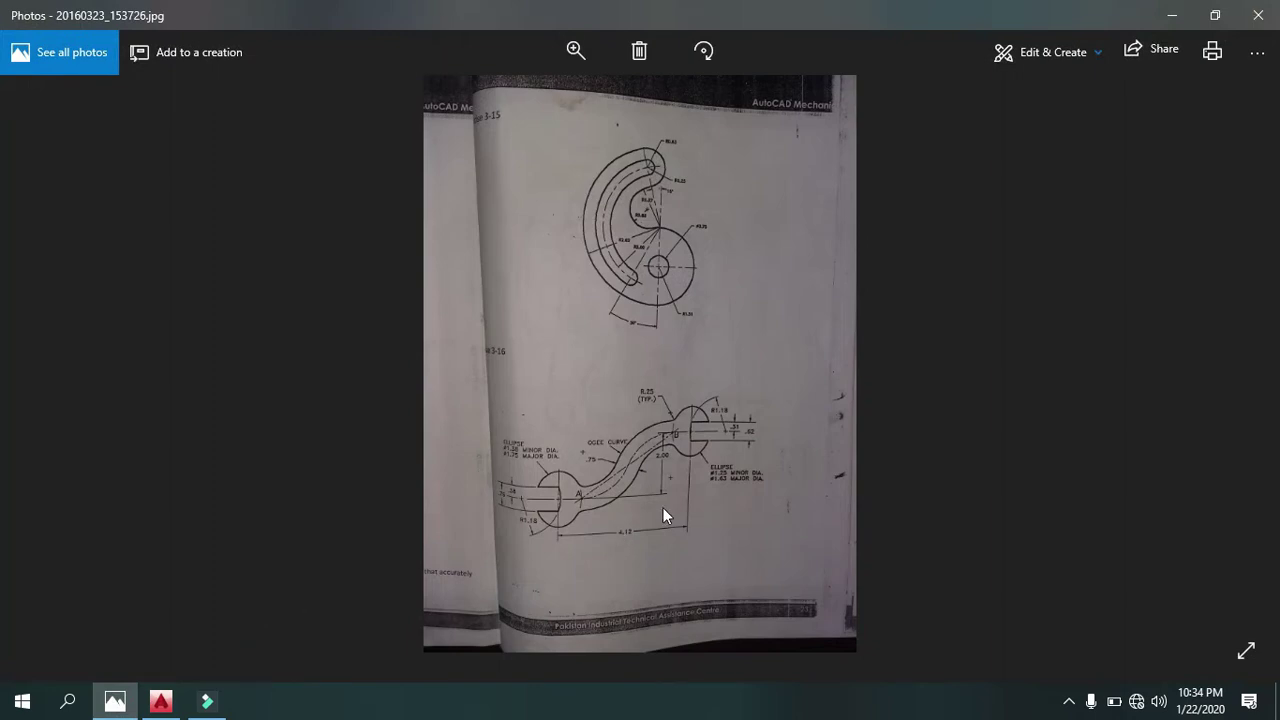
pyautogui.scroll(2, 663, 508)
pyautogui.scroll(2, 658, 477)
pyautogui.scroll(1, 648, 436)
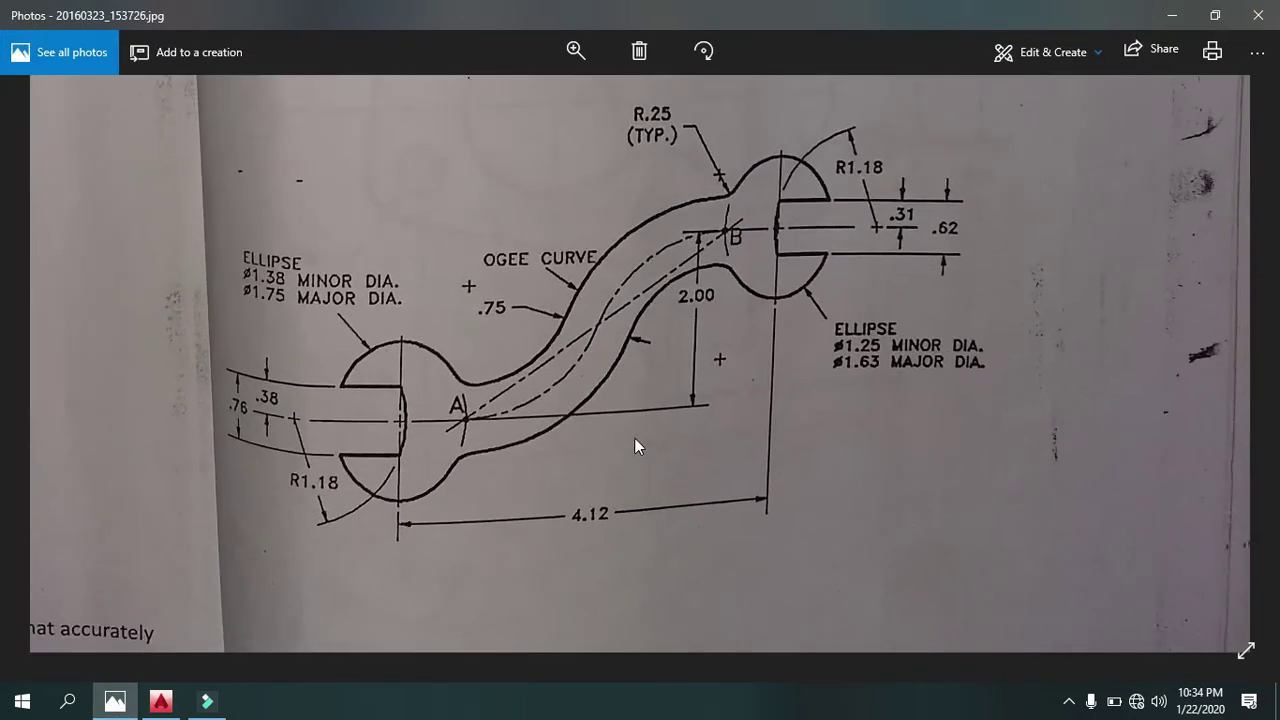
pyautogui.moveTo(648, 421); pyautogui.dragTo(614, 465)
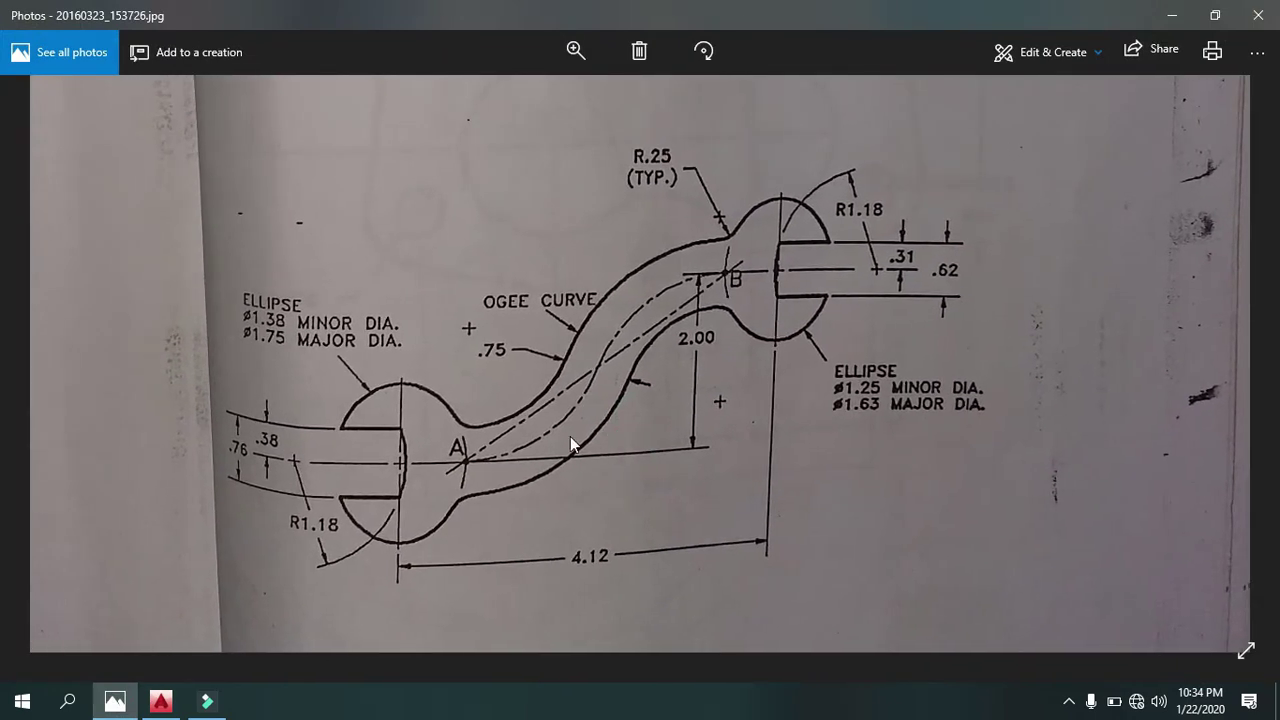
# Set drawing units to Decimal with 0.000 precision and Millimeters insertion scale.
pyautogui.click(172, 703)
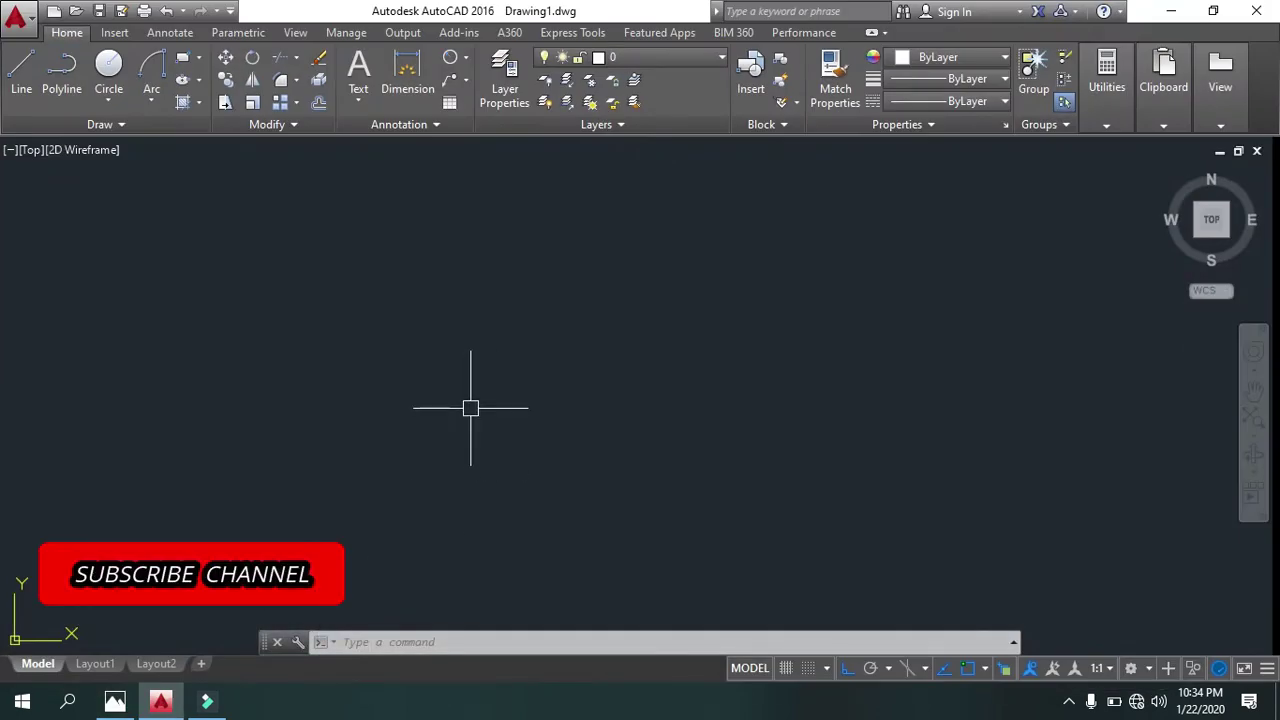
pyautogui.press('Escape')
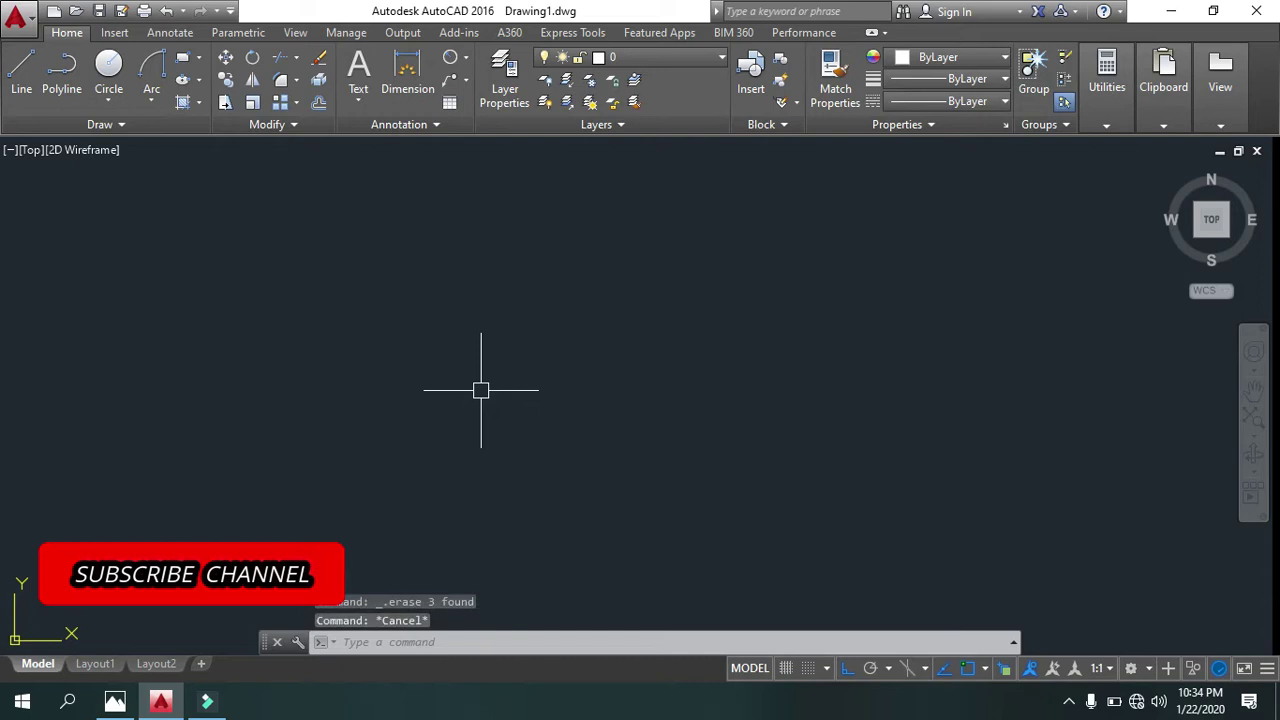
pyautogui.write('un')
pyautogui.press('Return')
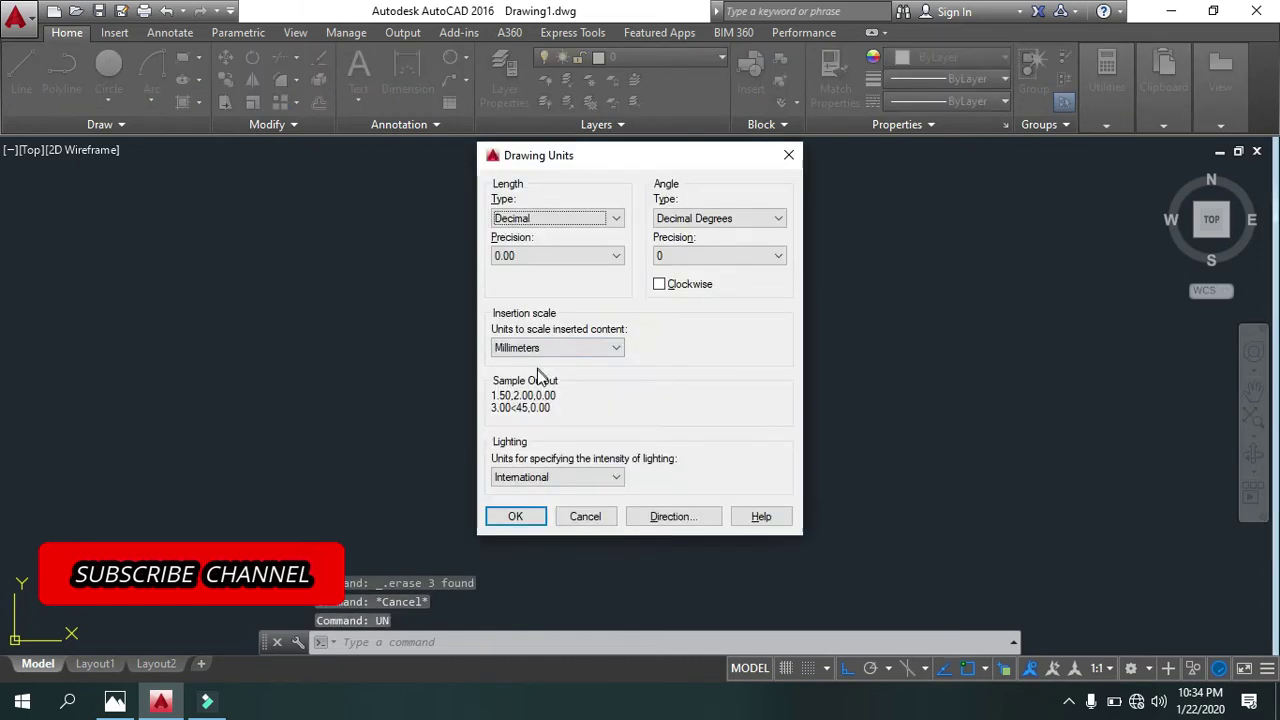
pyautogui.click(580, 220)
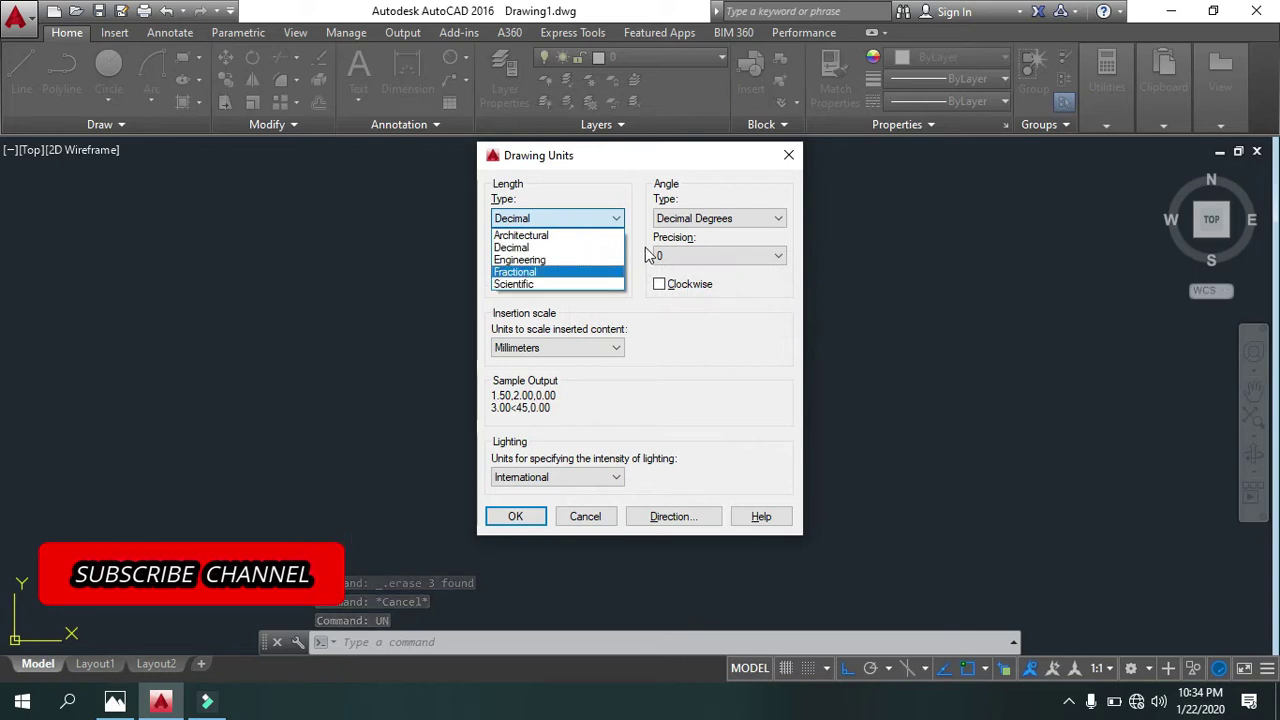
pyautogui.click(585, 248)
pyautogui.click(583, 257)
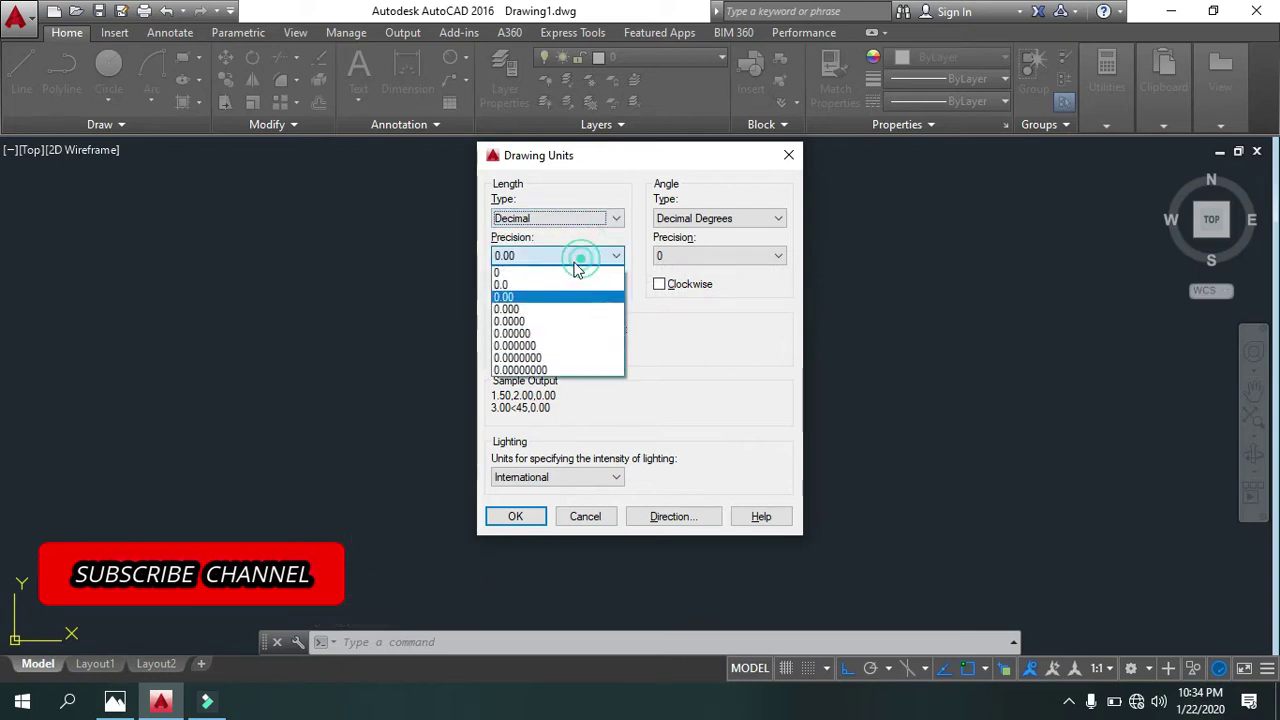
pyautogui.click(569, 312)
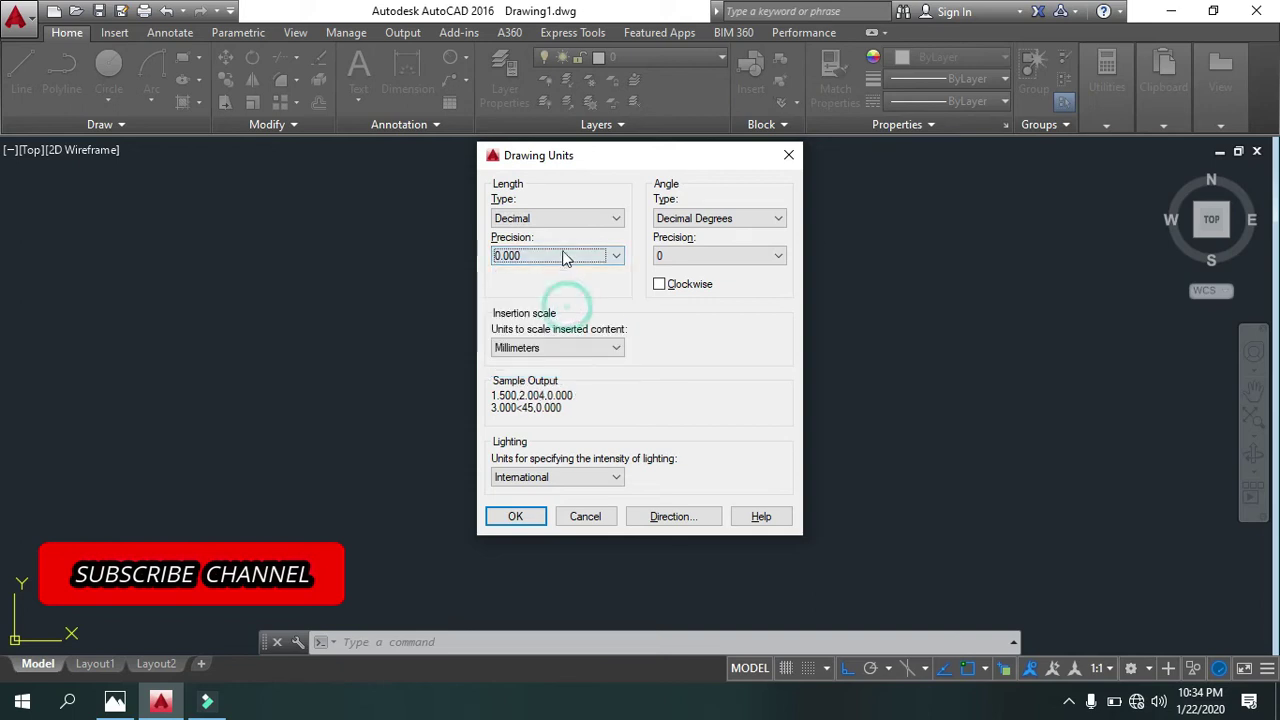
pyautogui.click(535, 352)
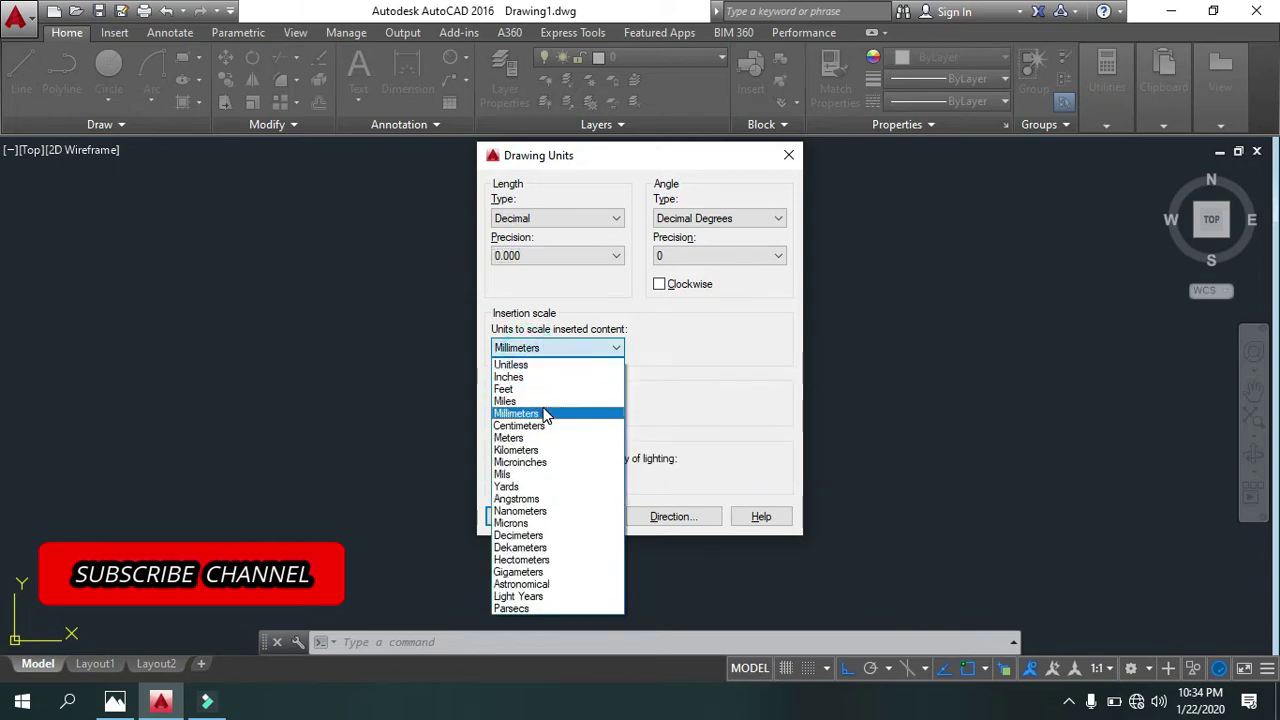
pyautogui.click(555, 418)
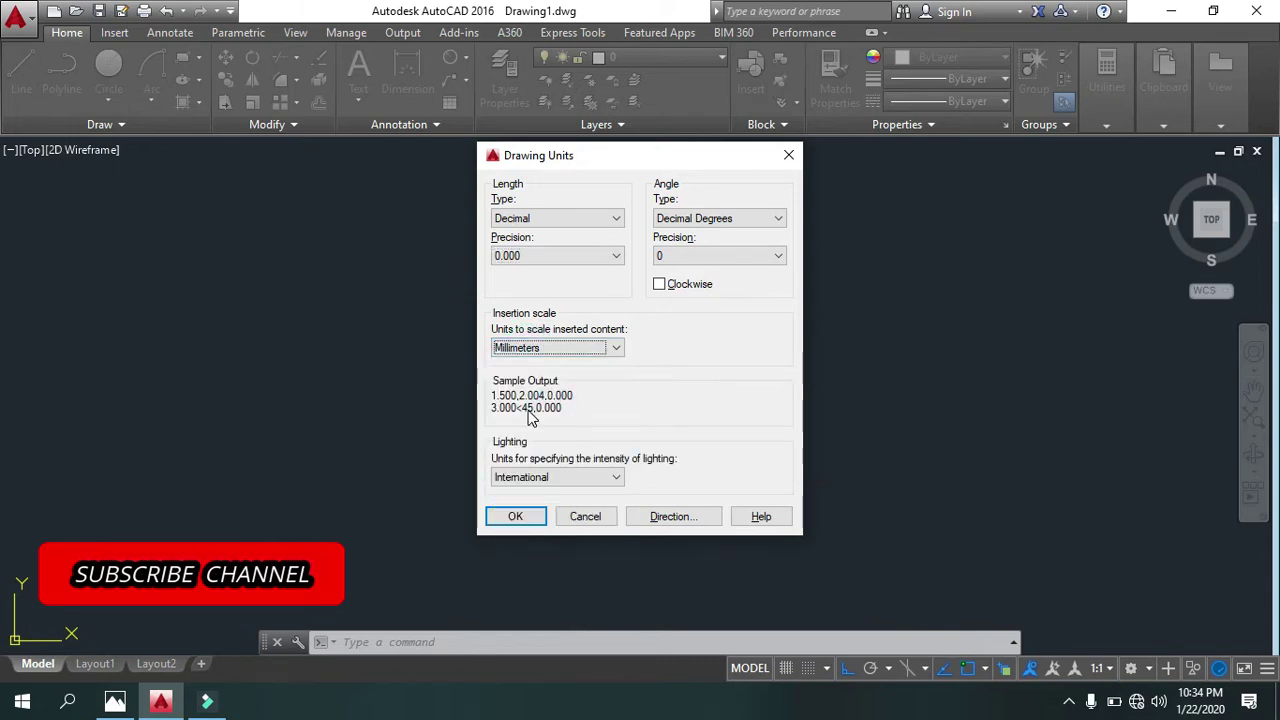
pyautogui.click(515, 517)
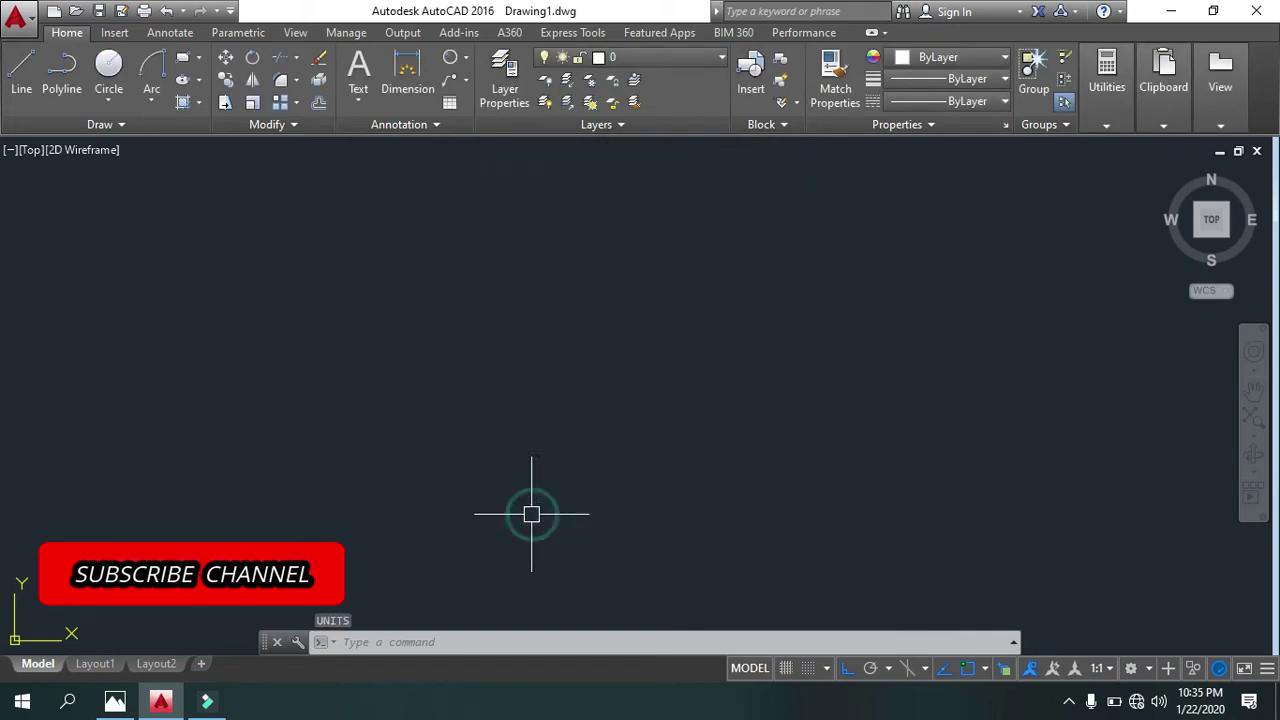
# Give the Standard dimension style Decimal units with 0.000 precision and make it current.
pyautogui.write('d')
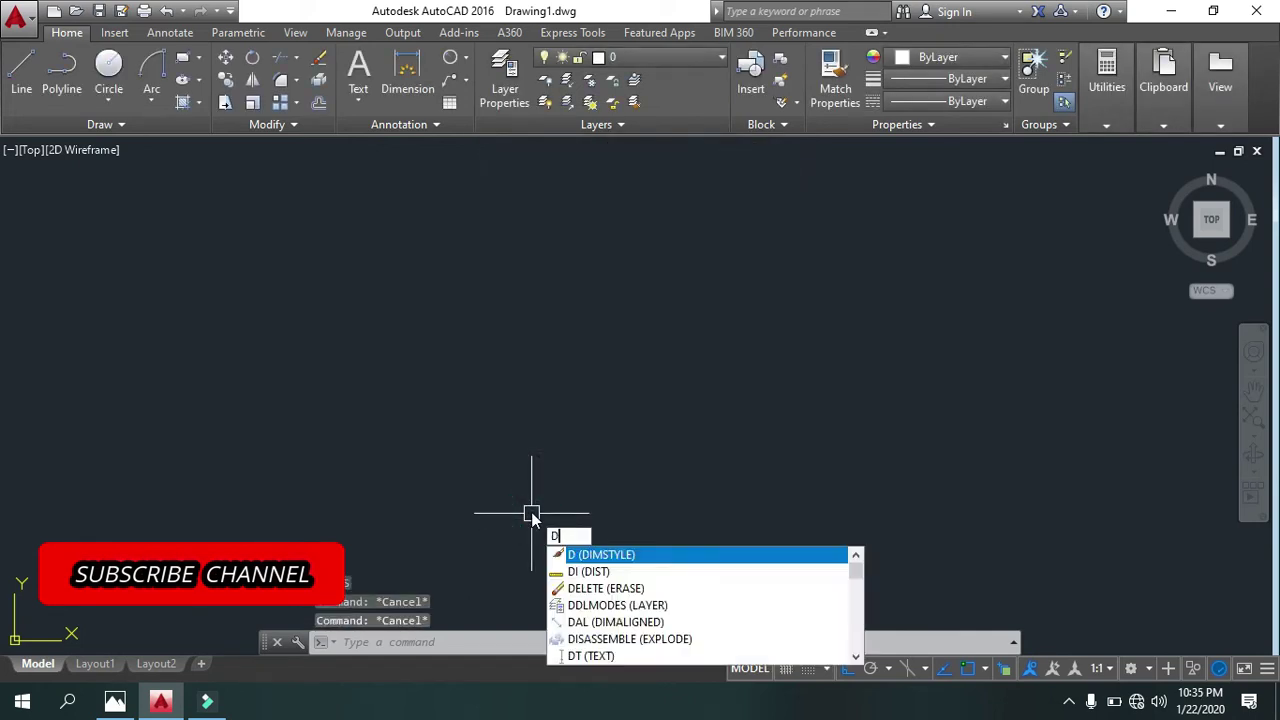
pyautogui.press('Return')
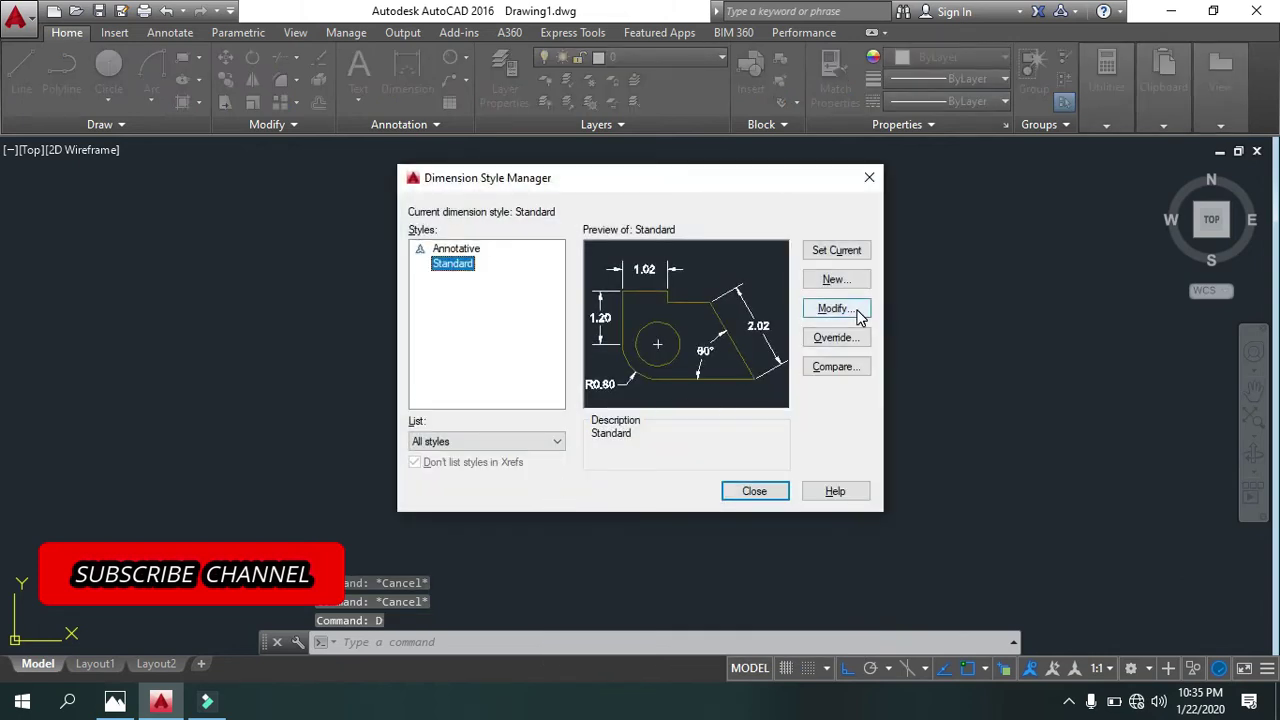
pyautogui.click(852, 310)
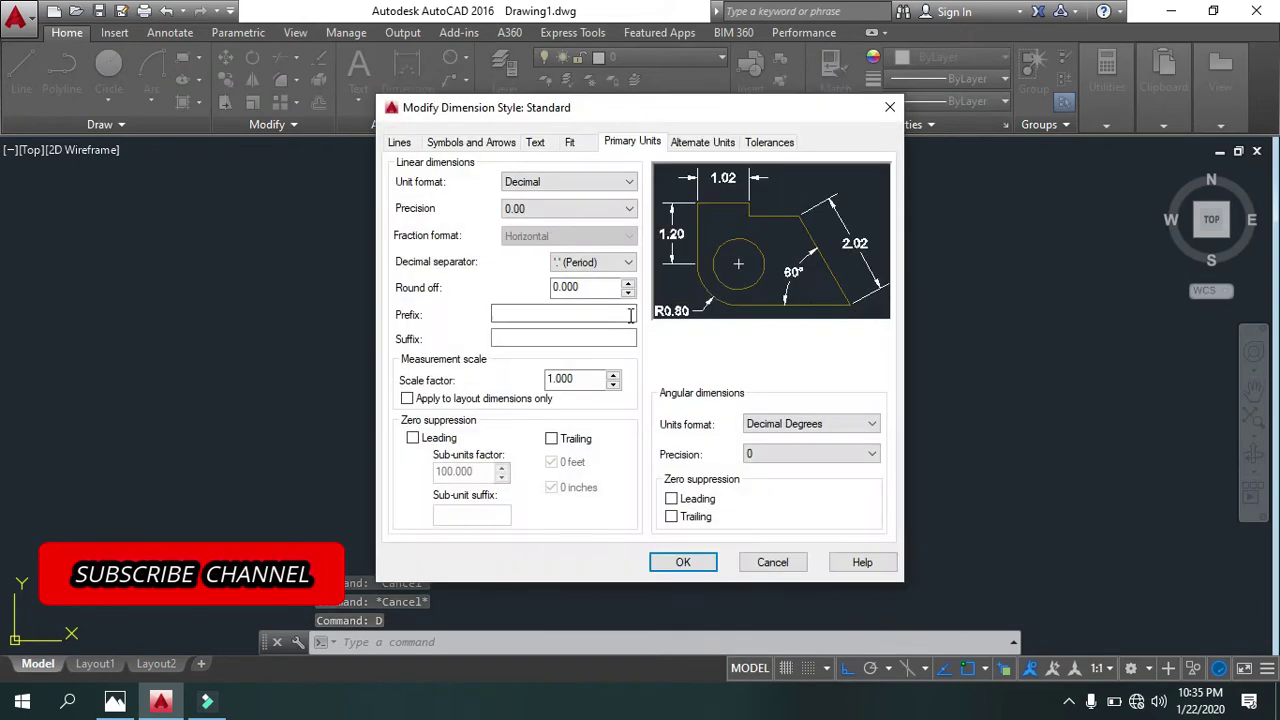
pyautogui.click(606, 182)
pyautogui.click(566, 211)
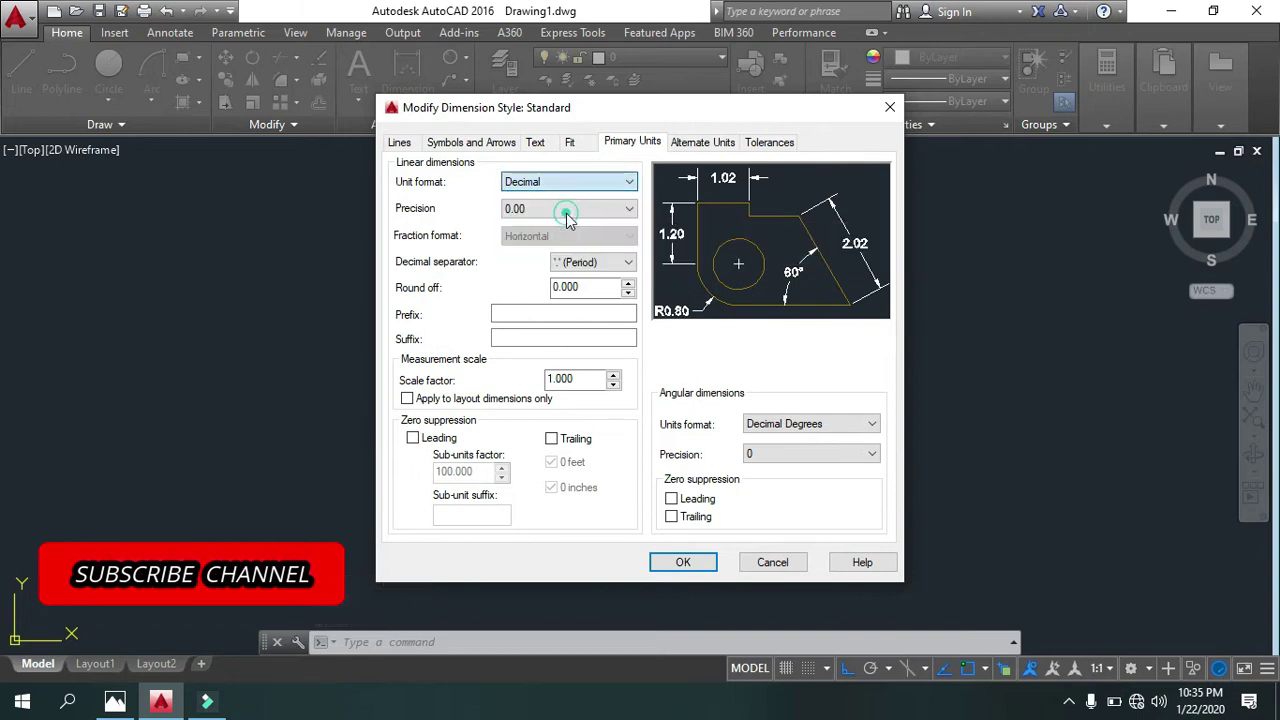
pyautogui.click(571, 208)
pyautogui.click(536, 262)
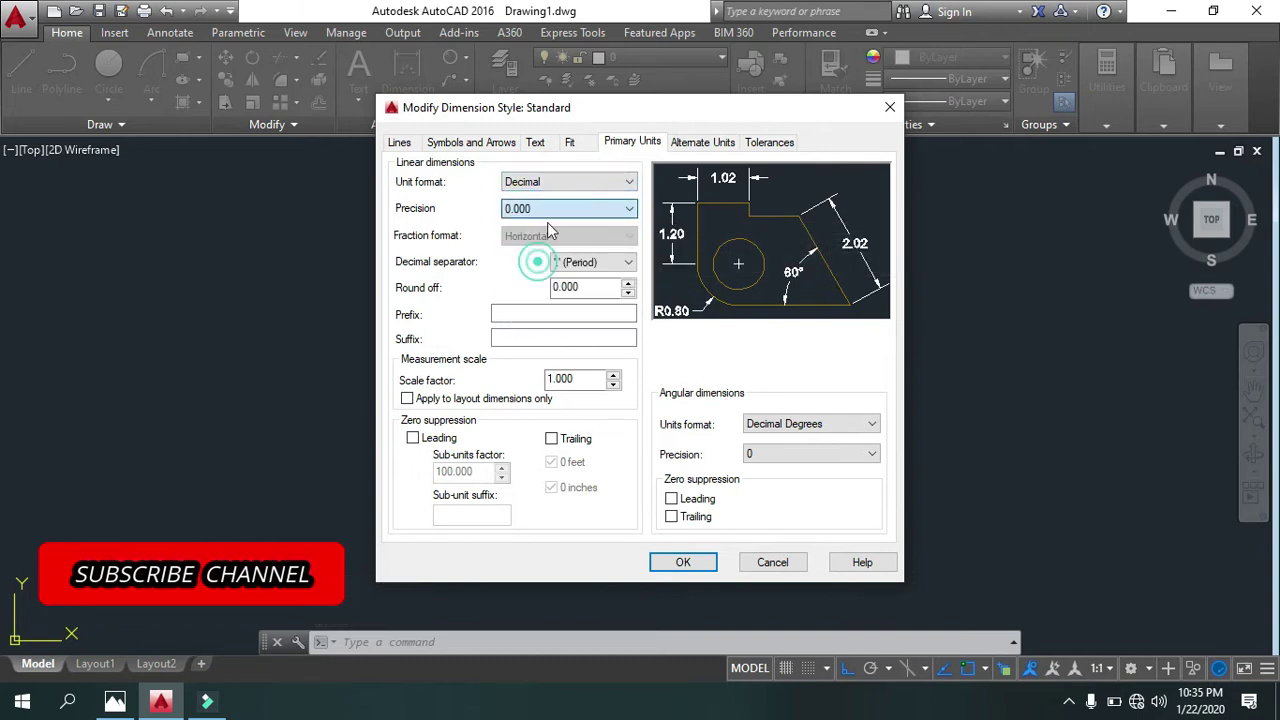
pyautogui.click(697, 562)
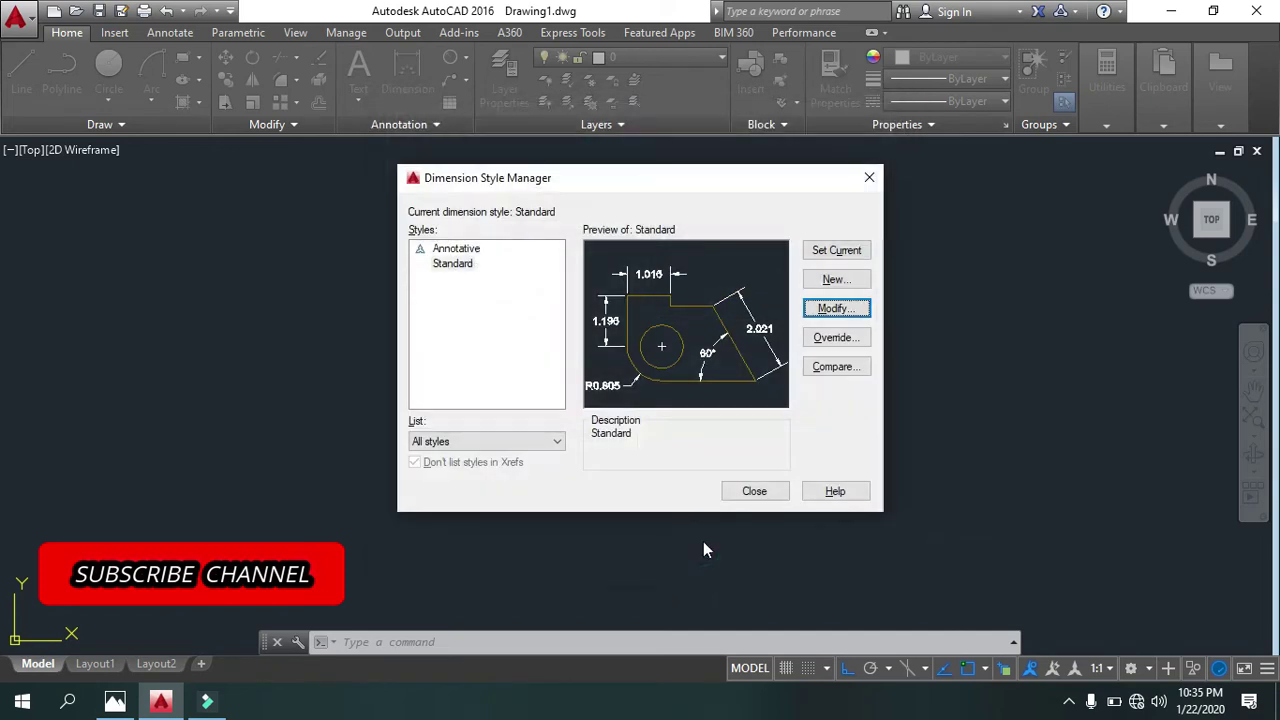
pyautogui.click(826, 250)
pyautogui.click(760, 495)
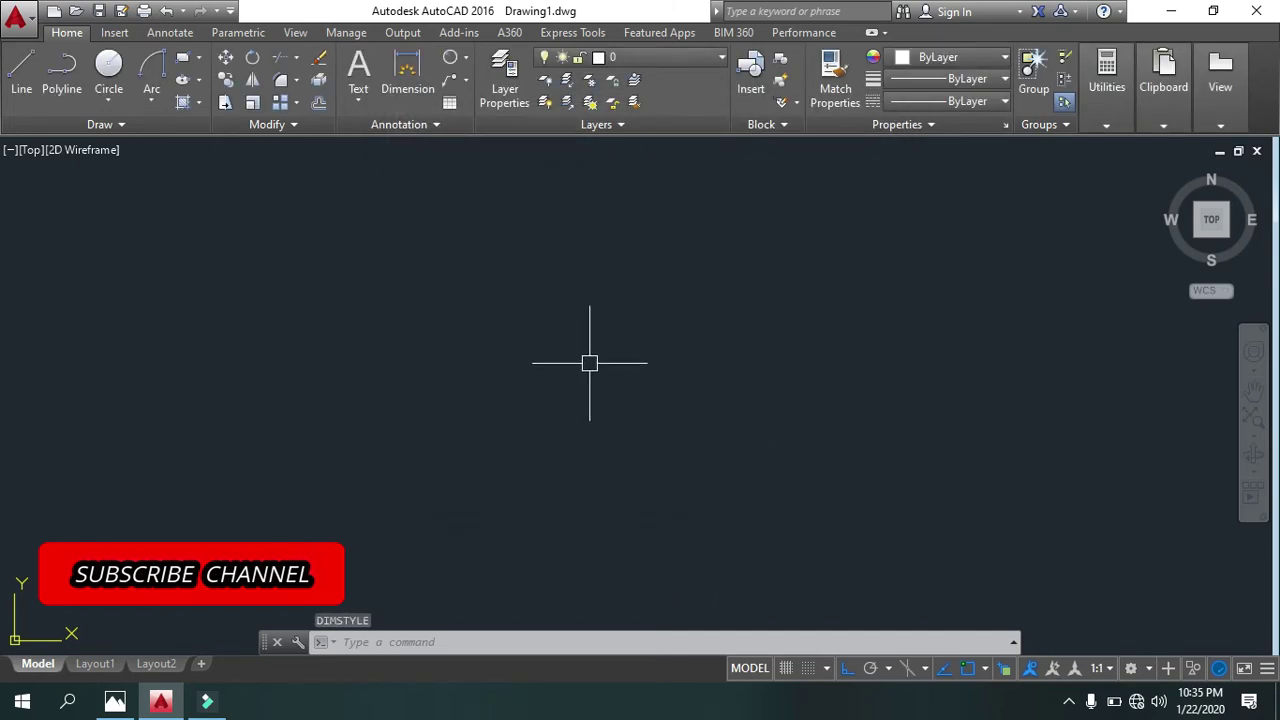
# Create an Object Line layer with a 0.50 mm lineweight.
pyautogui.press('Escape')
pyautogui.press('Escape')
pyautogui.press('Escape')
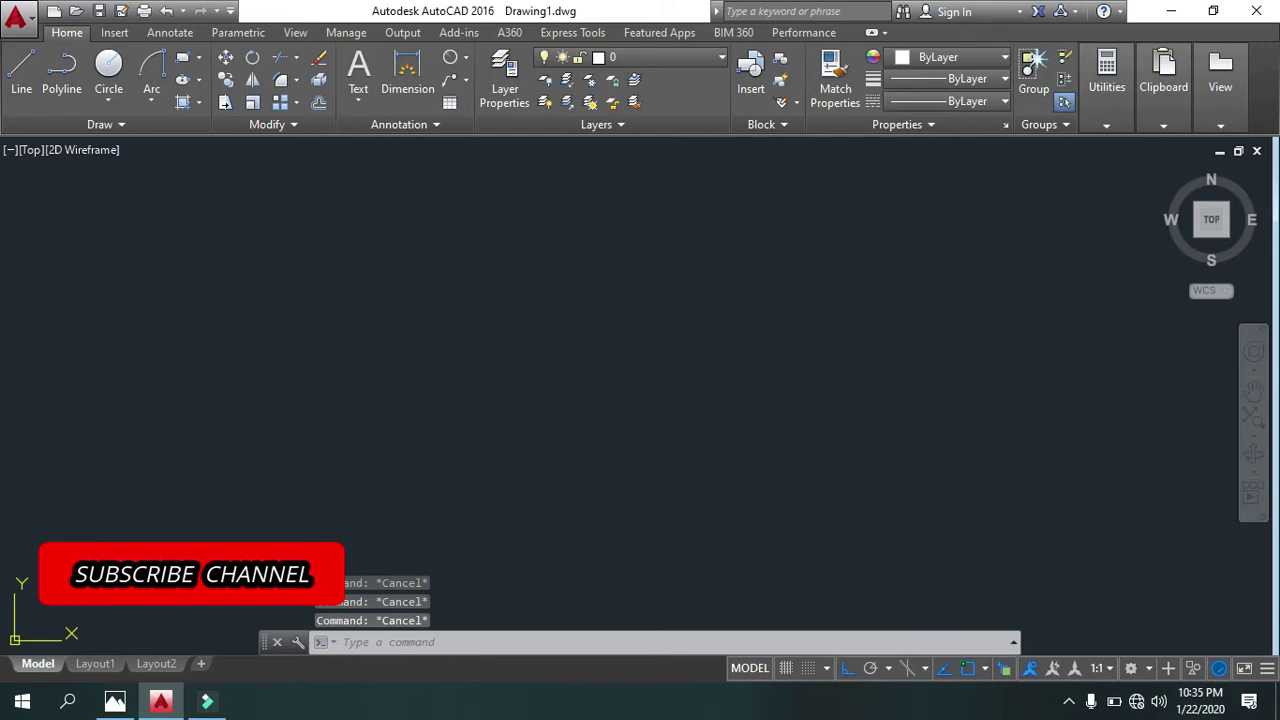
pyautogui.write('LA')
pyautogui.press('Return')
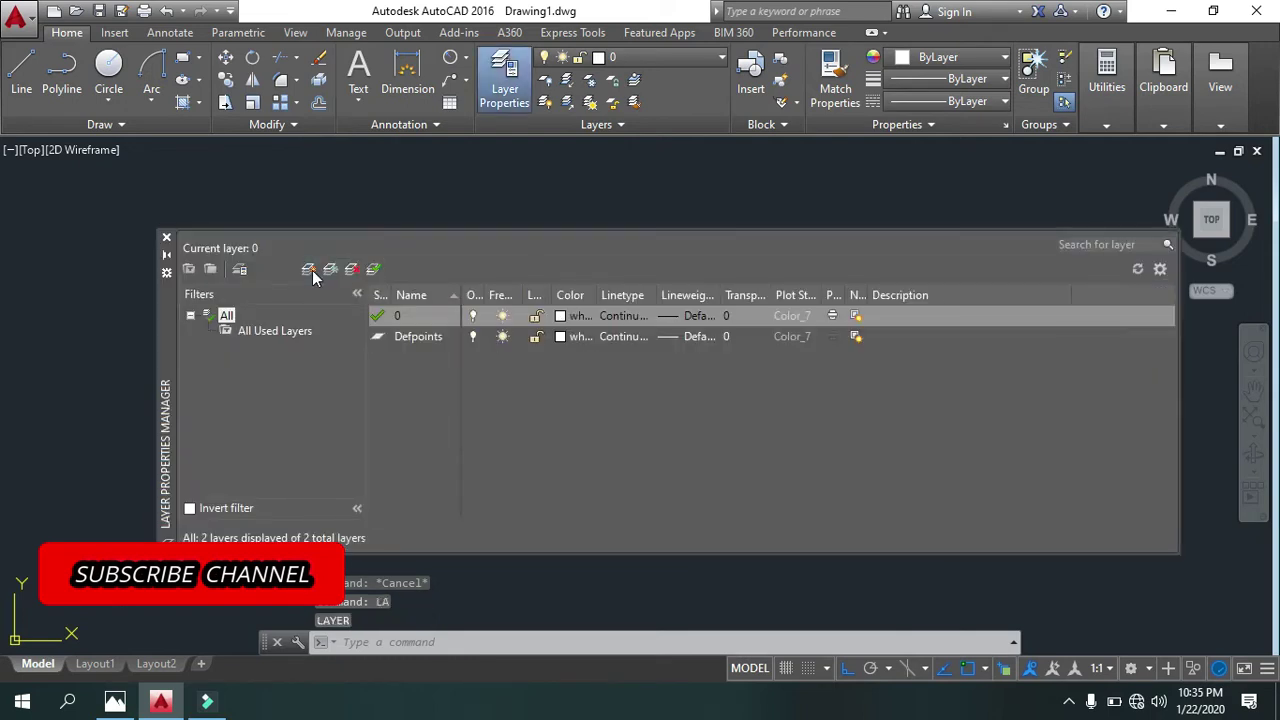
pyautogui.click(308, 269)
pyautogui.write('0')
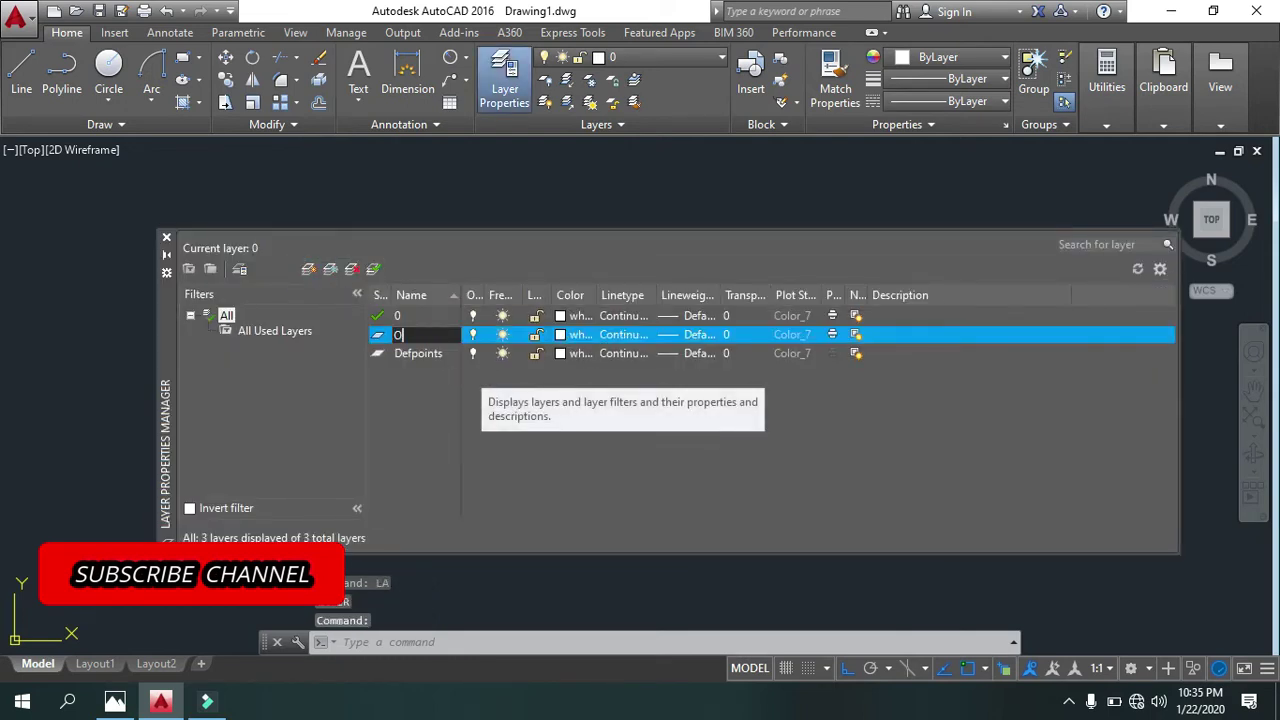
pyautogui.write('Line')
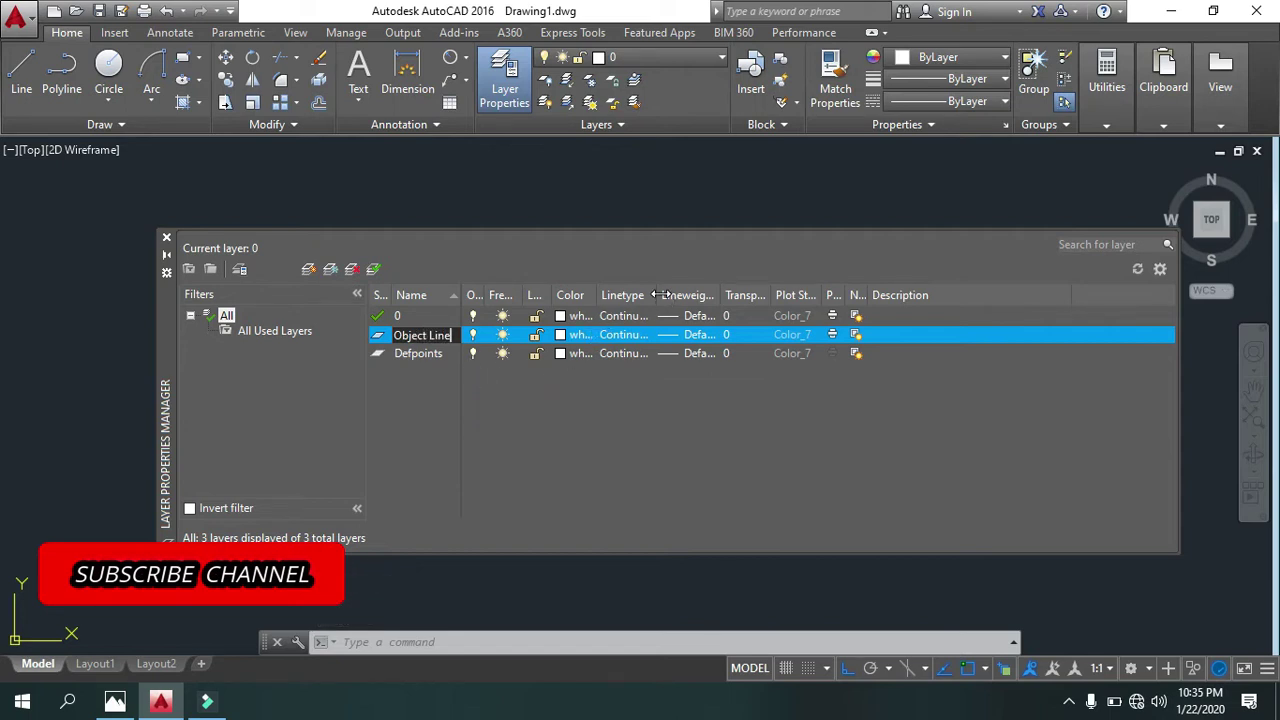
pyautogui.moveTo(658, 295); pyautogui.dragTo(700, 295)
pyautogui.click(754, 341)
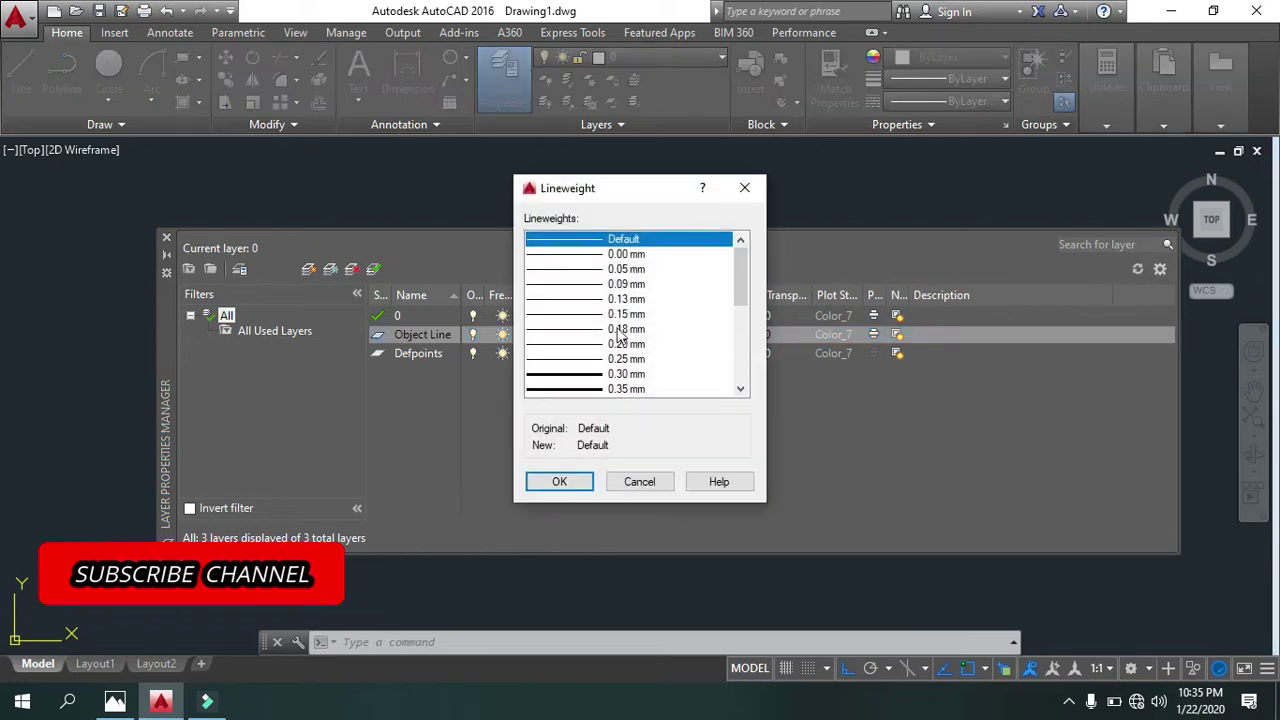
pyautogui.click(627, 387)
pyautogui.scroll(-2, 629, 383)
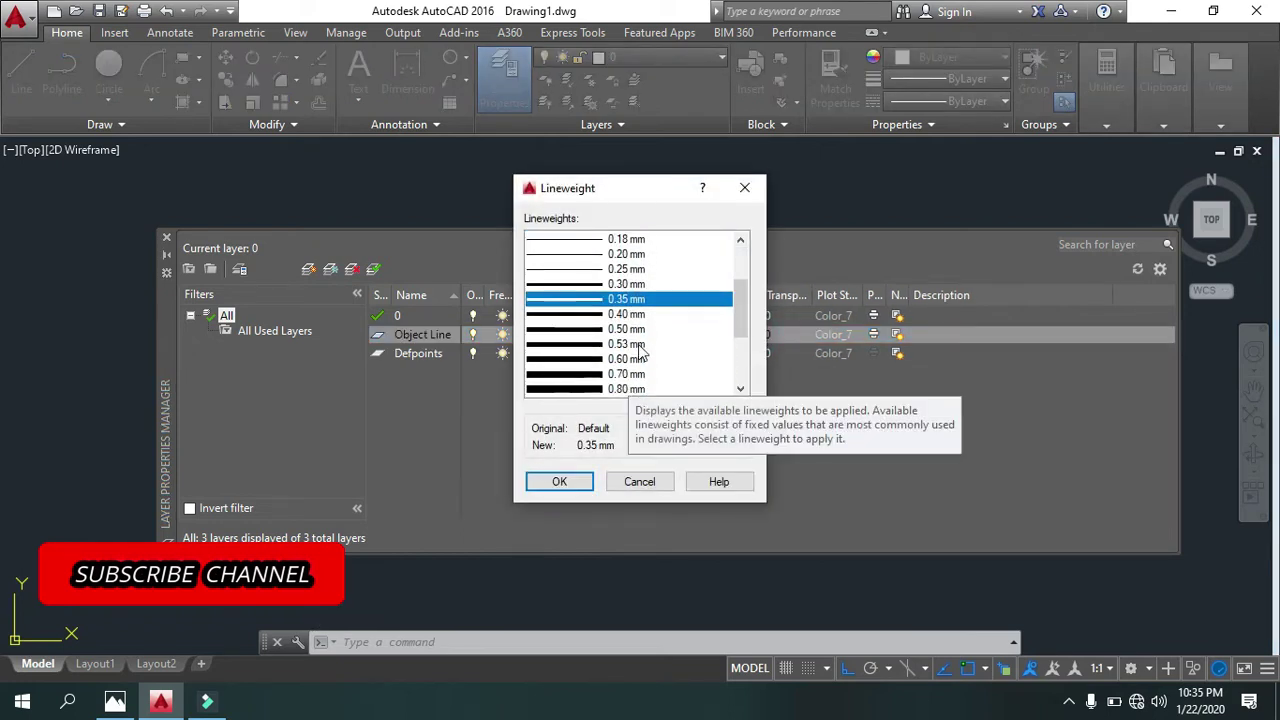
pyautogui.click(630, 330)
pyautogui.click(587, 481)
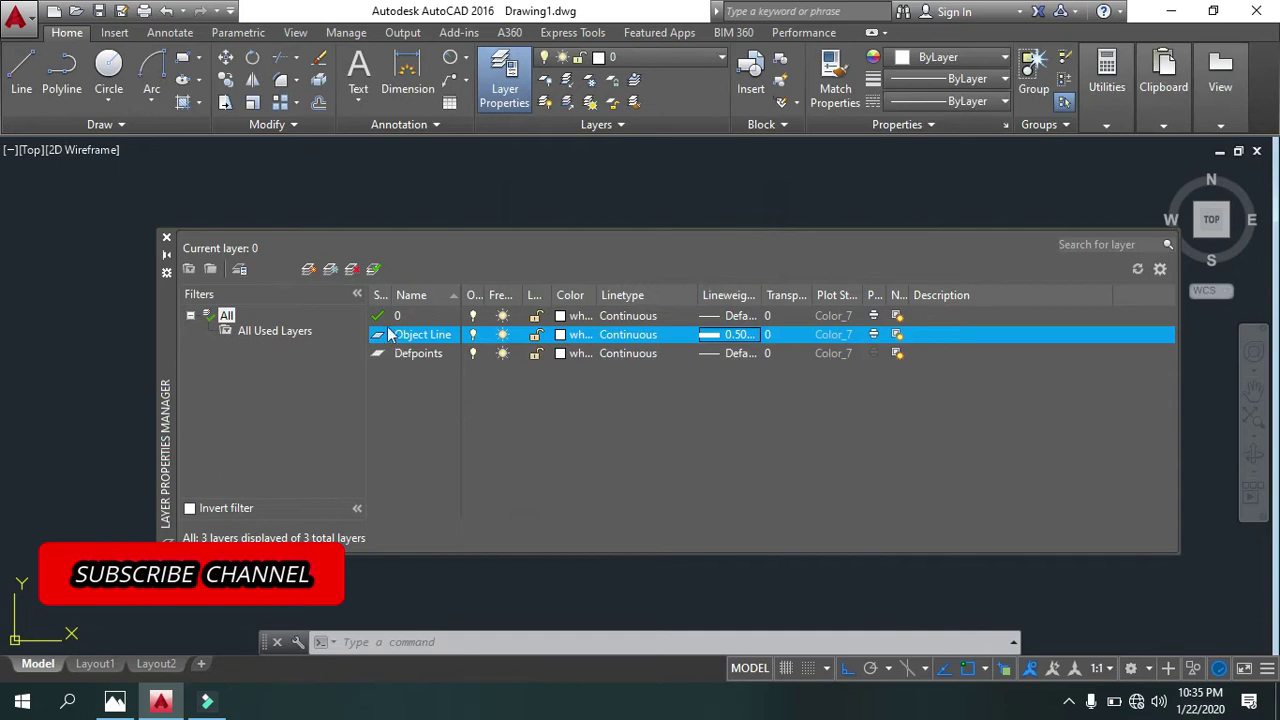
# Add a Text layer in yellow colour 50 with a 0.20 mm lineweight.
pyautogui.click(310, 270)
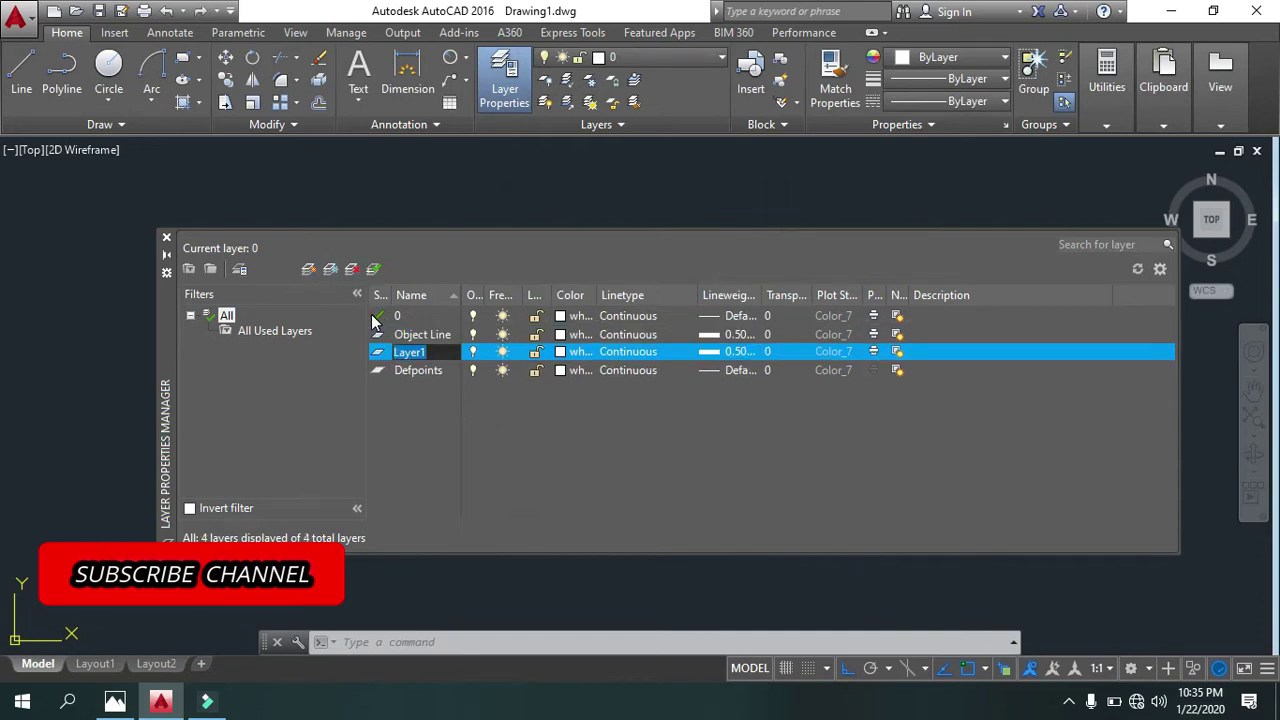
pyautogui.write('D')
pyautogui.press('Return')
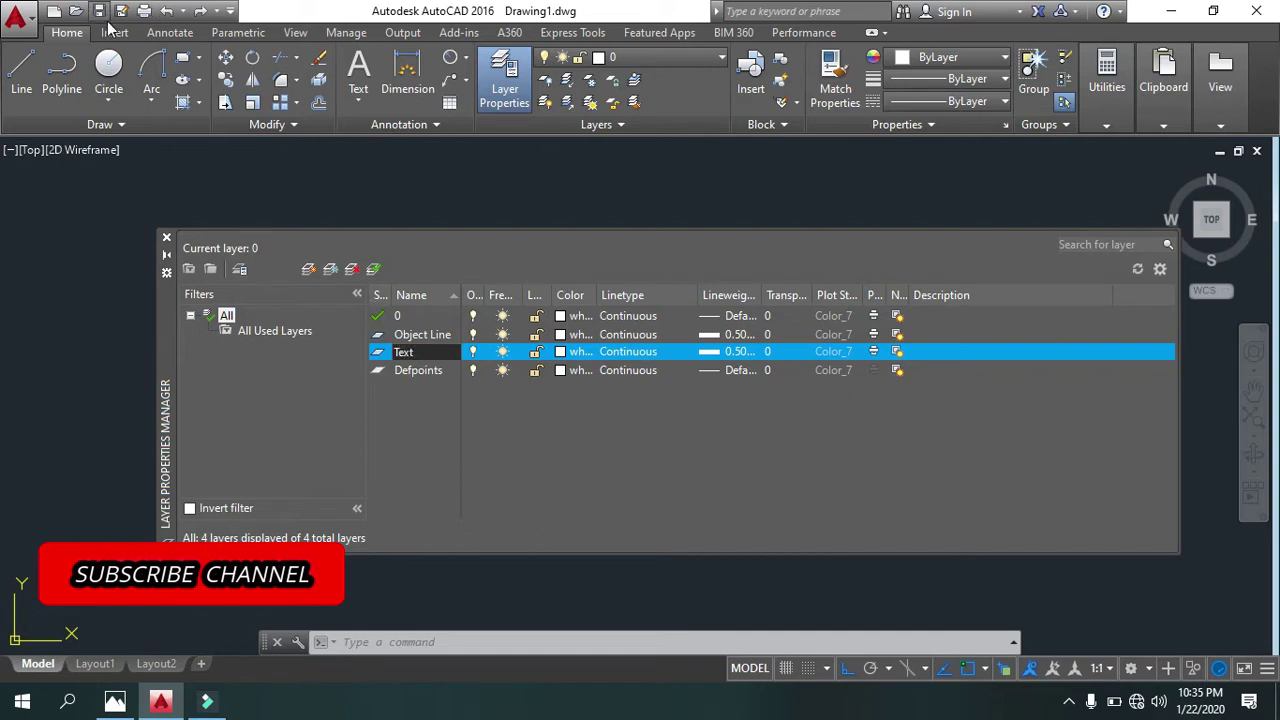
pyautogui.click(560, 352)
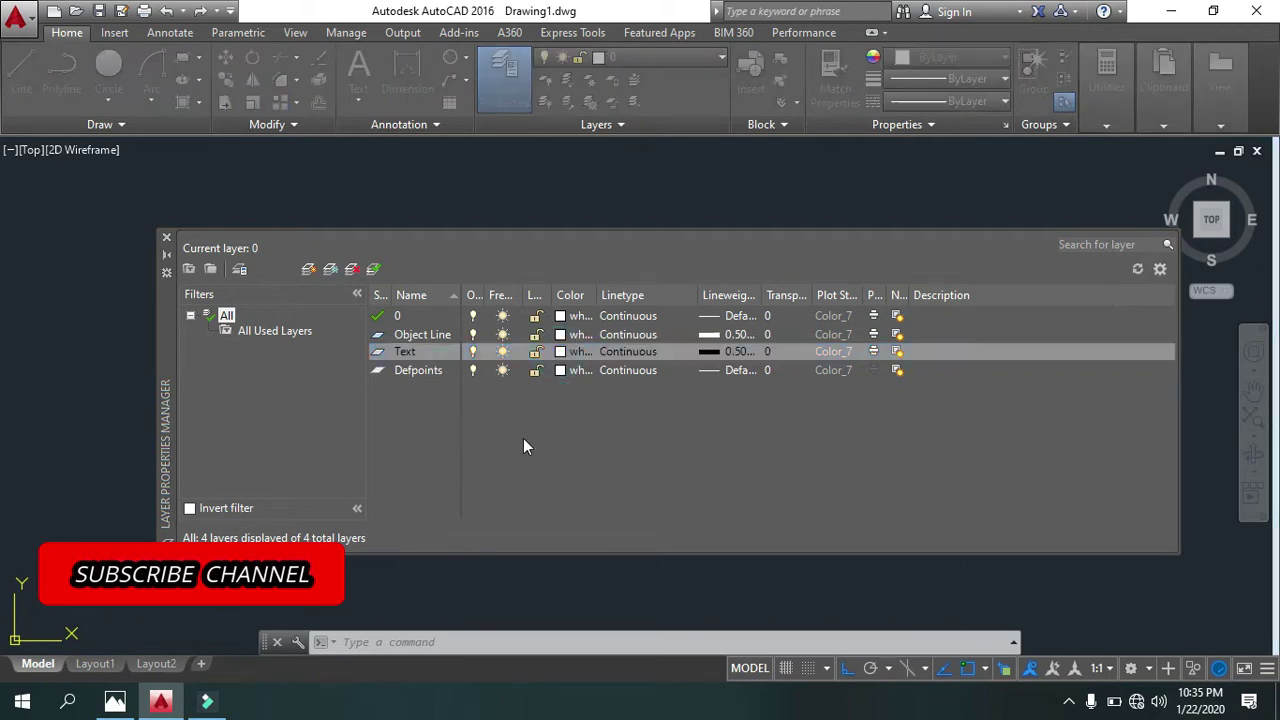
pyautogui.click(544, 286)
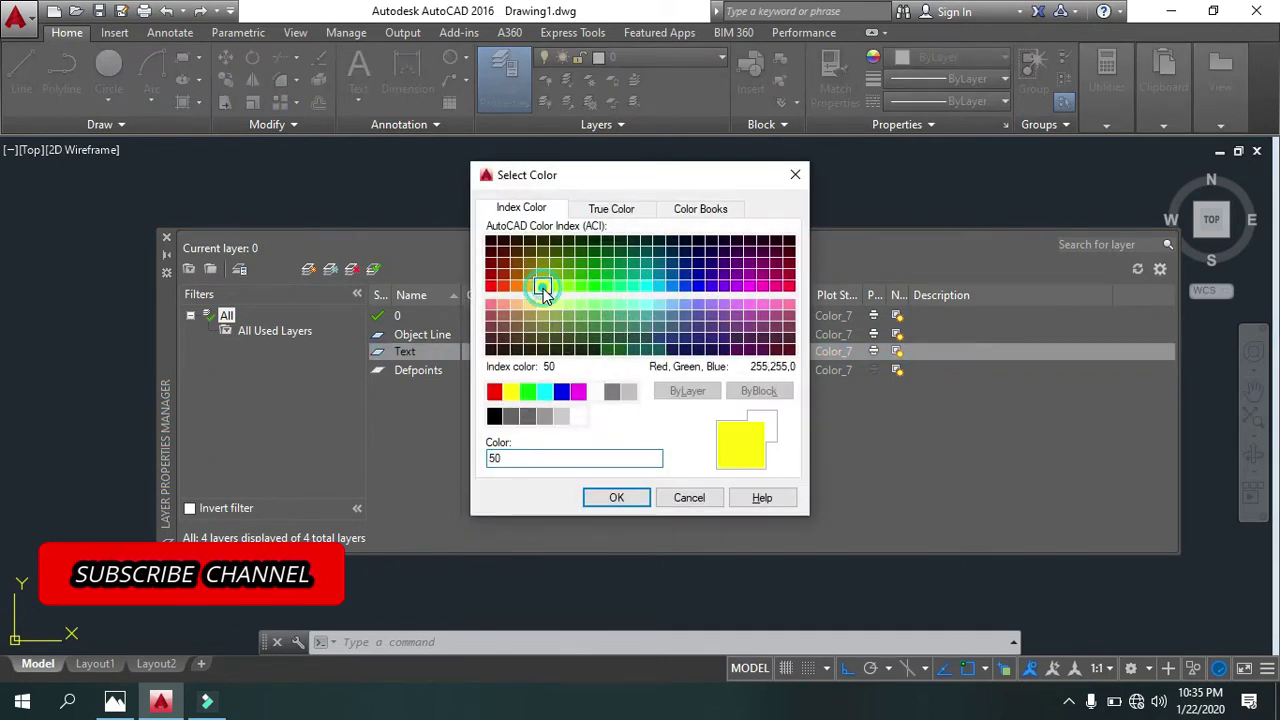
pyautogui.doubleClick(544, 286)
pyautogui.click(712, 360)
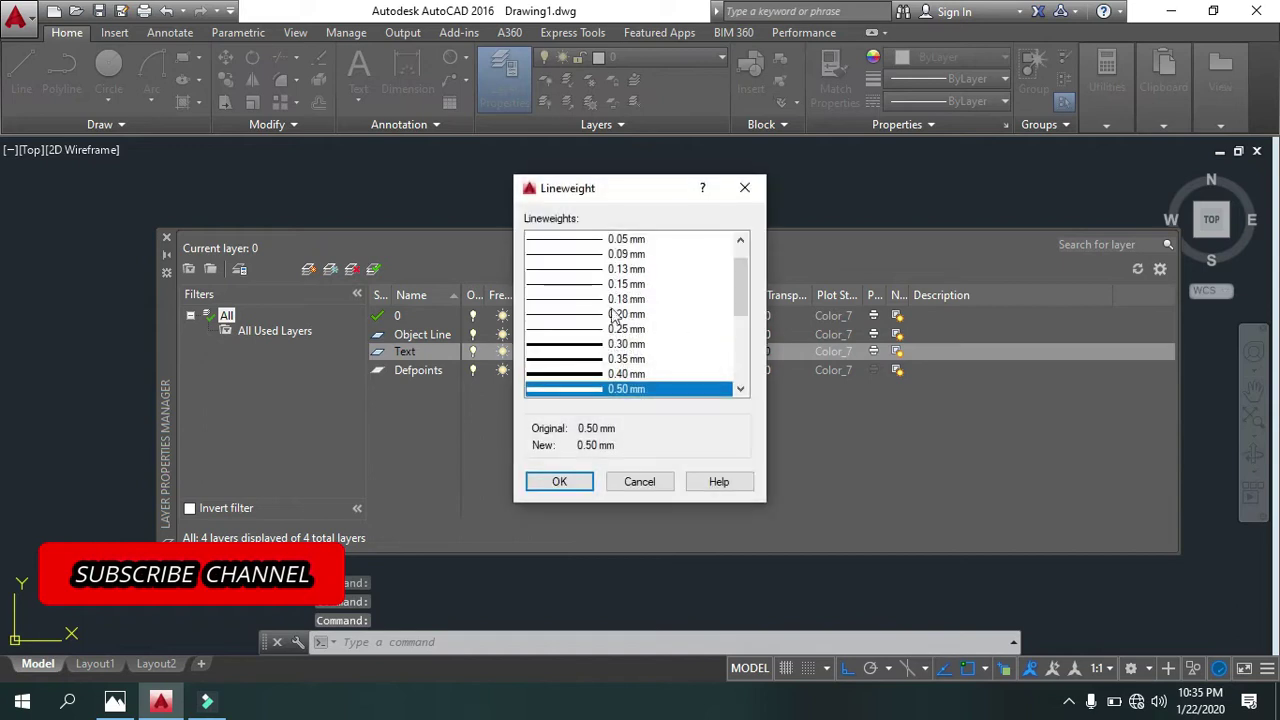
pyautogui.click(610, 316)
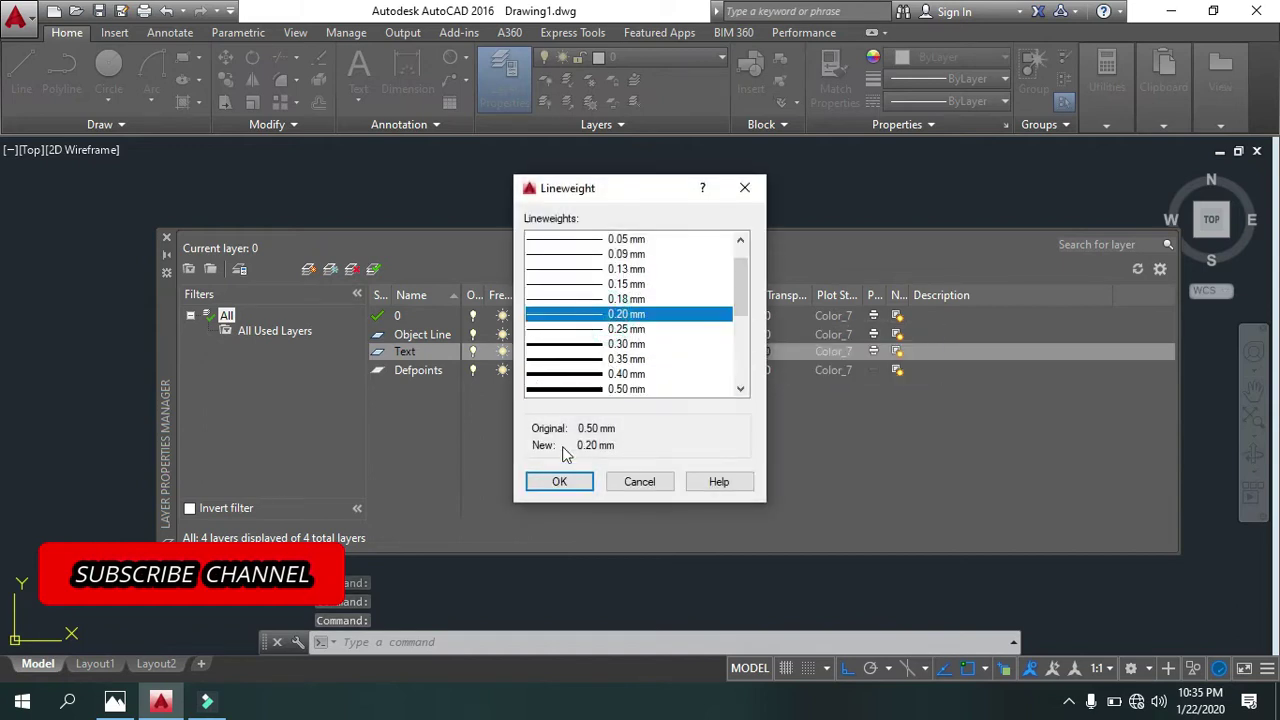
pyautogui.click(565, 484)
# Make Object Line the current layer and close the layer manager.
pyautogui.click(405, 338)
pyautogui.doubleClick(405, 338)
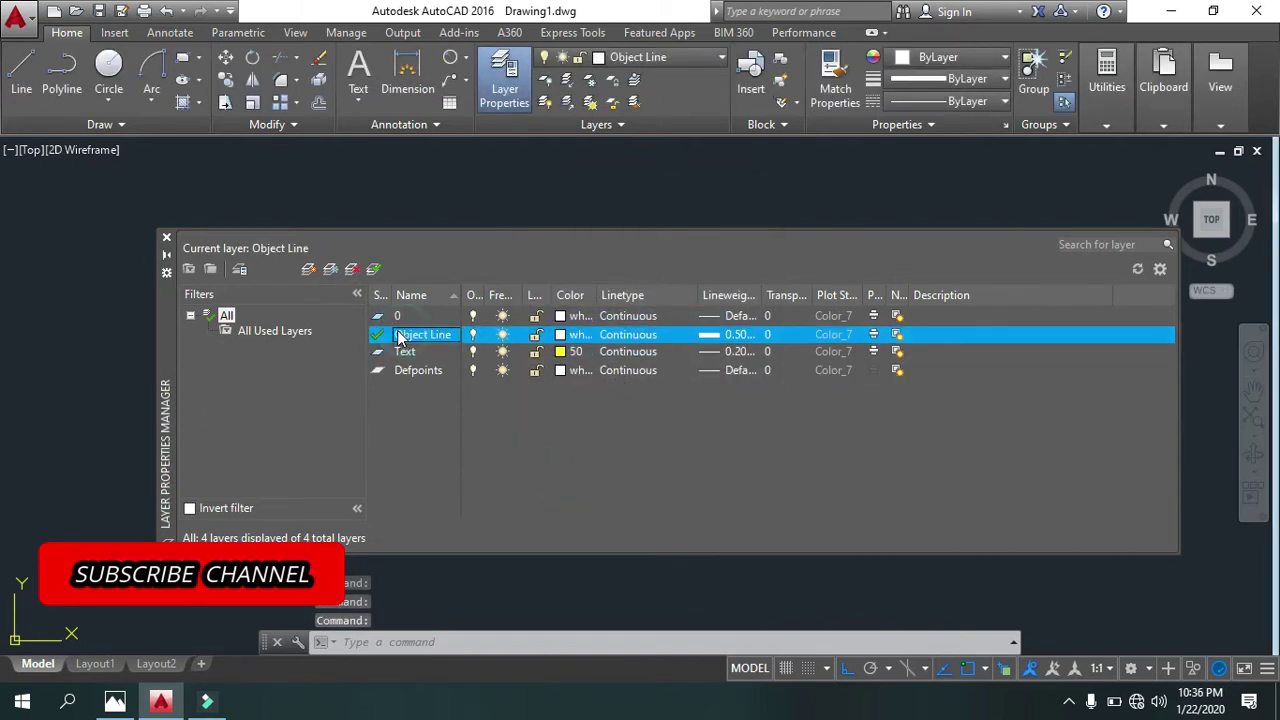
pyautogui.click(166, 238)
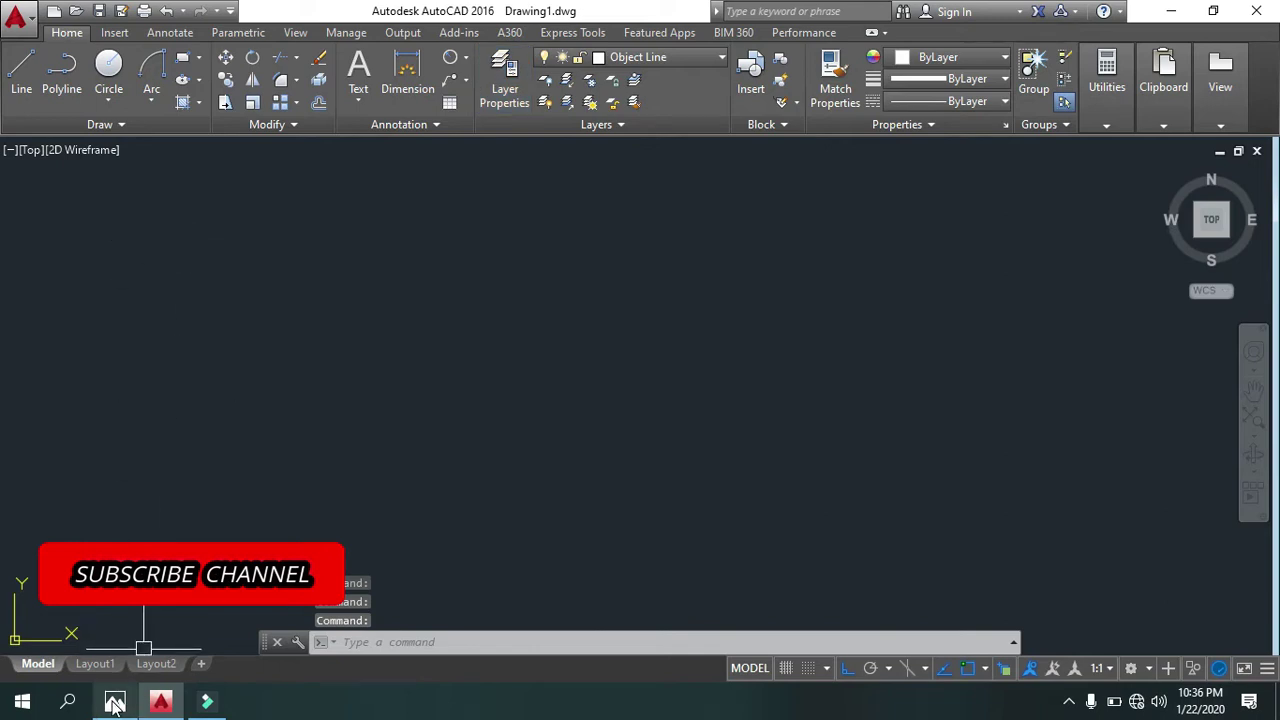
pyautogui.click(115, 701)
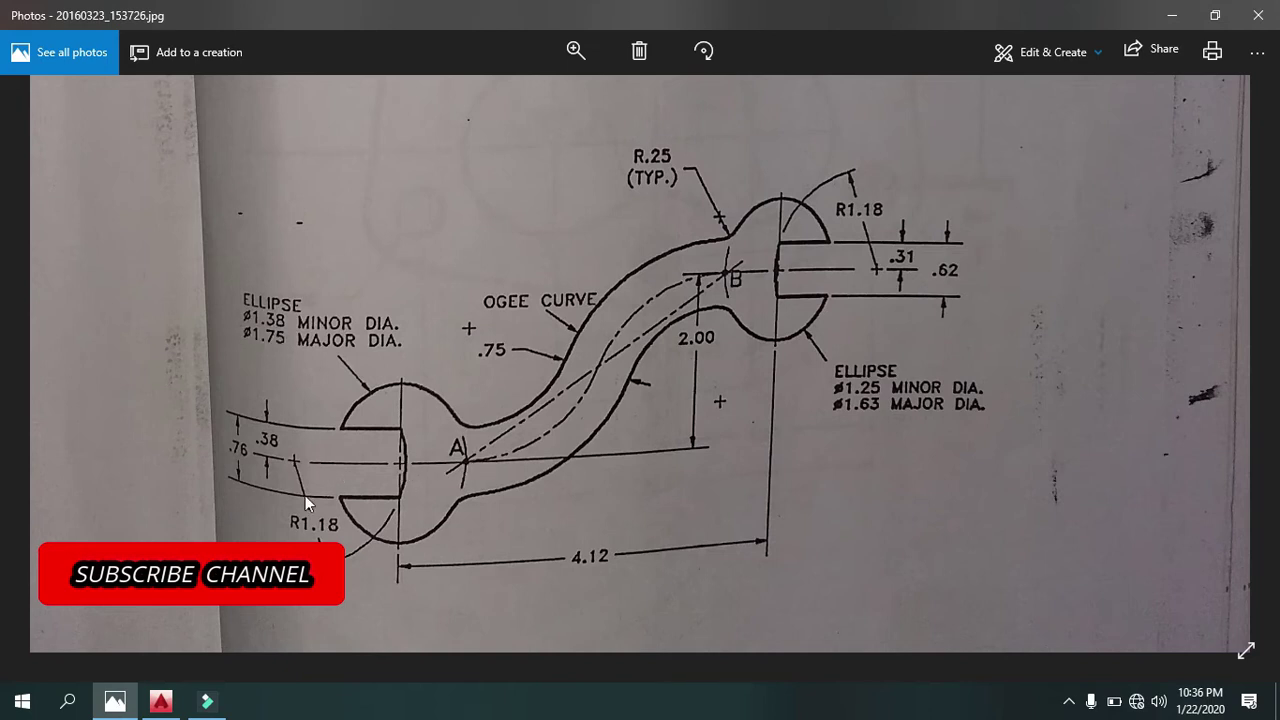
pyautogui.click(161, 700)
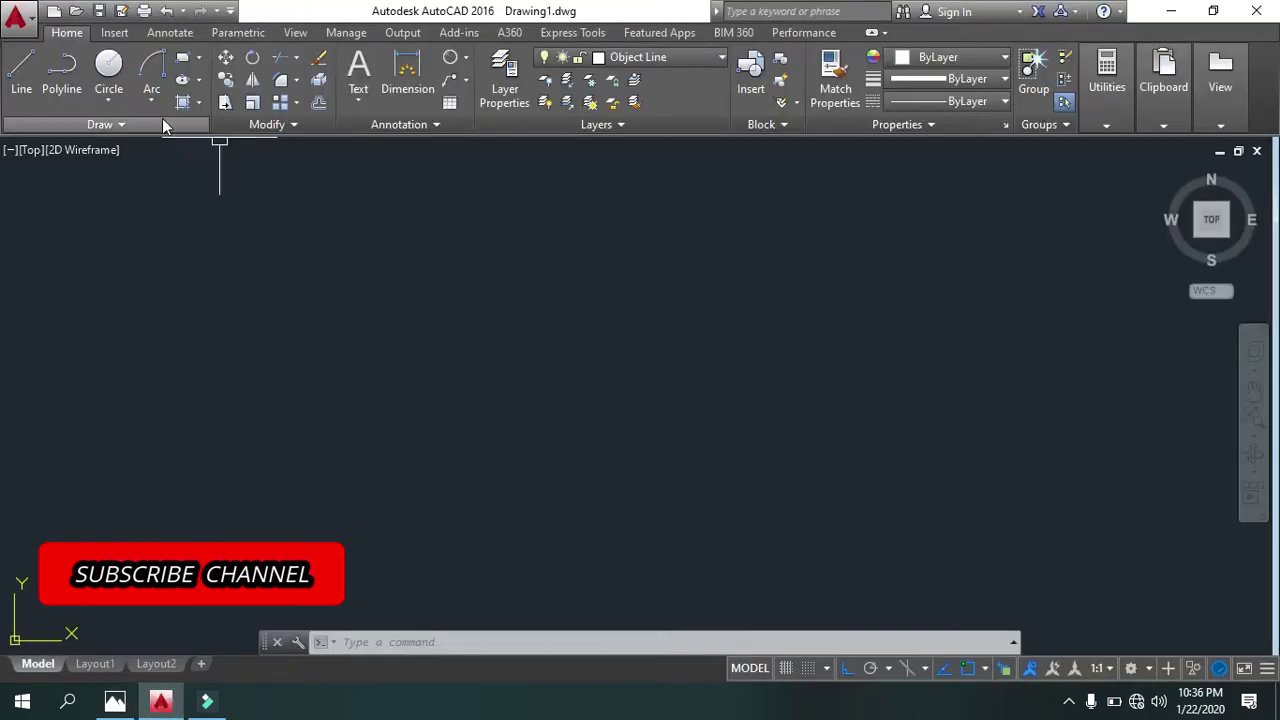
# Start a centre-based ellipse and place its centre in the drawing.
pyautogui.click(198, 82)
pyautogui.click(210, 108)
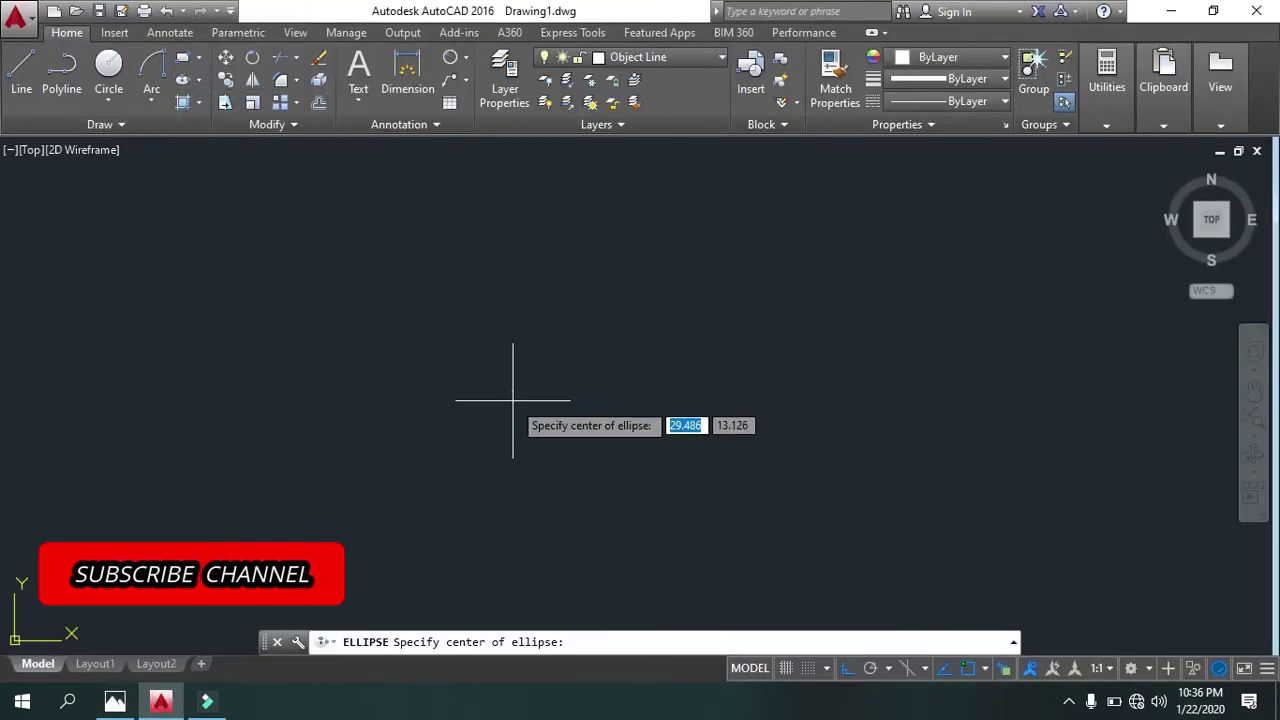
pyautogui.click(512, 400)
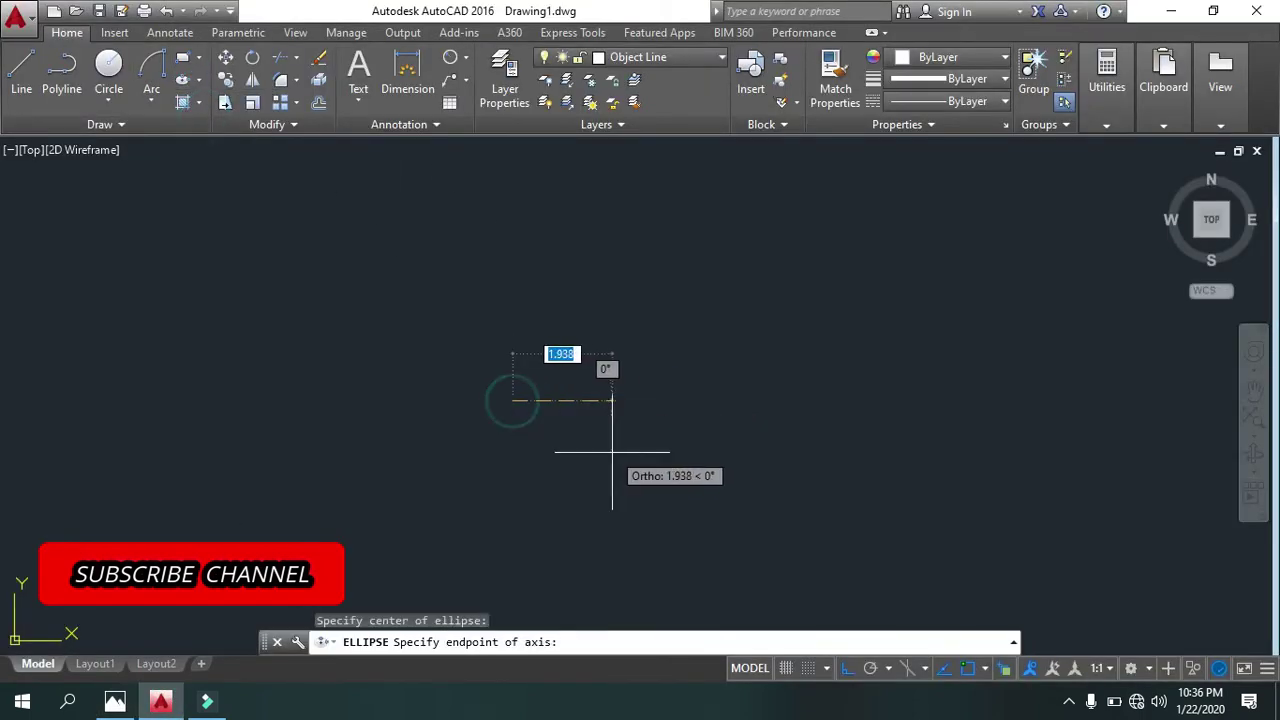
# Glance at the reference drawing, return to AutoCAD, and bring up the Start menu.
pyautogui.click(118, 701)
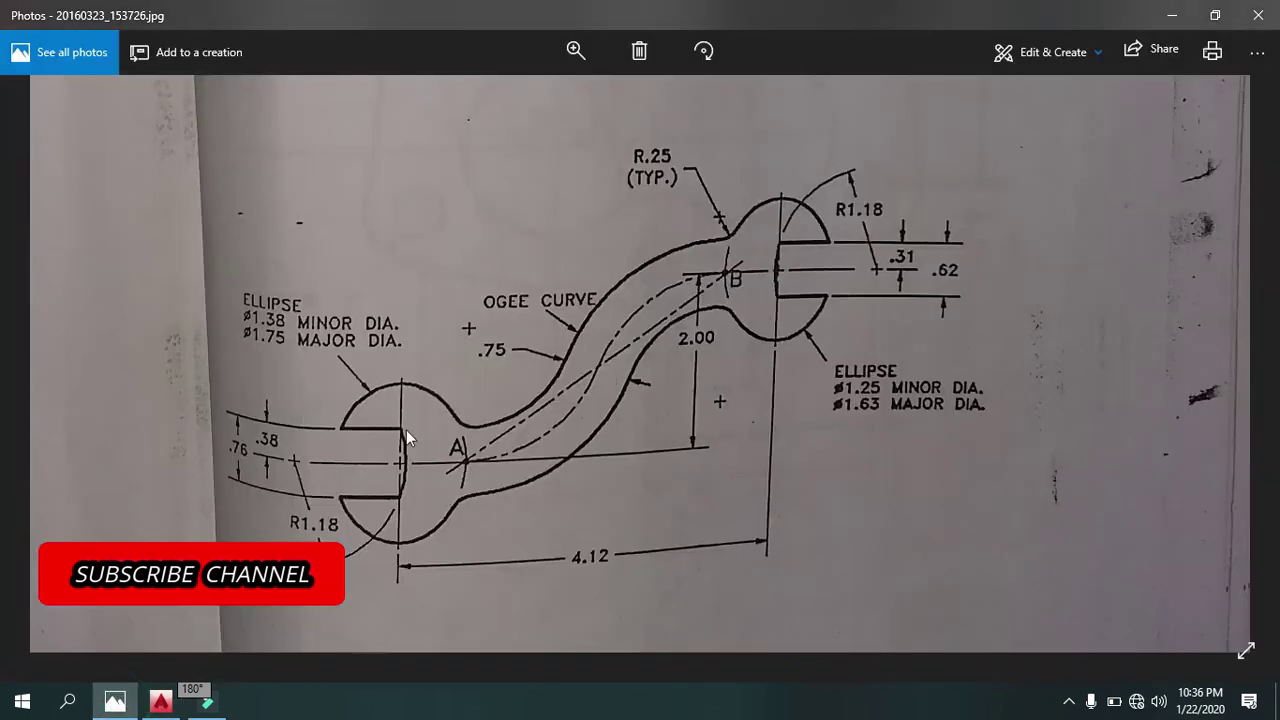
pyautogui.click(161, 701)
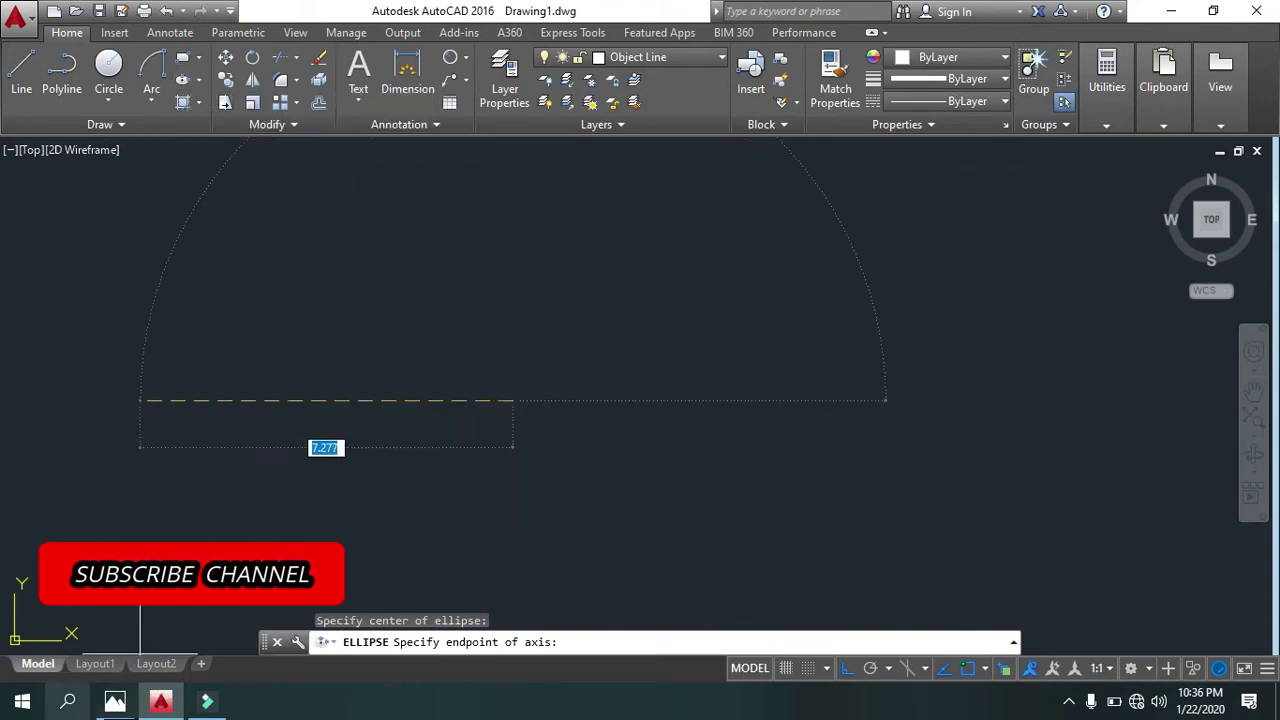
pyautogui.click(38, 697)
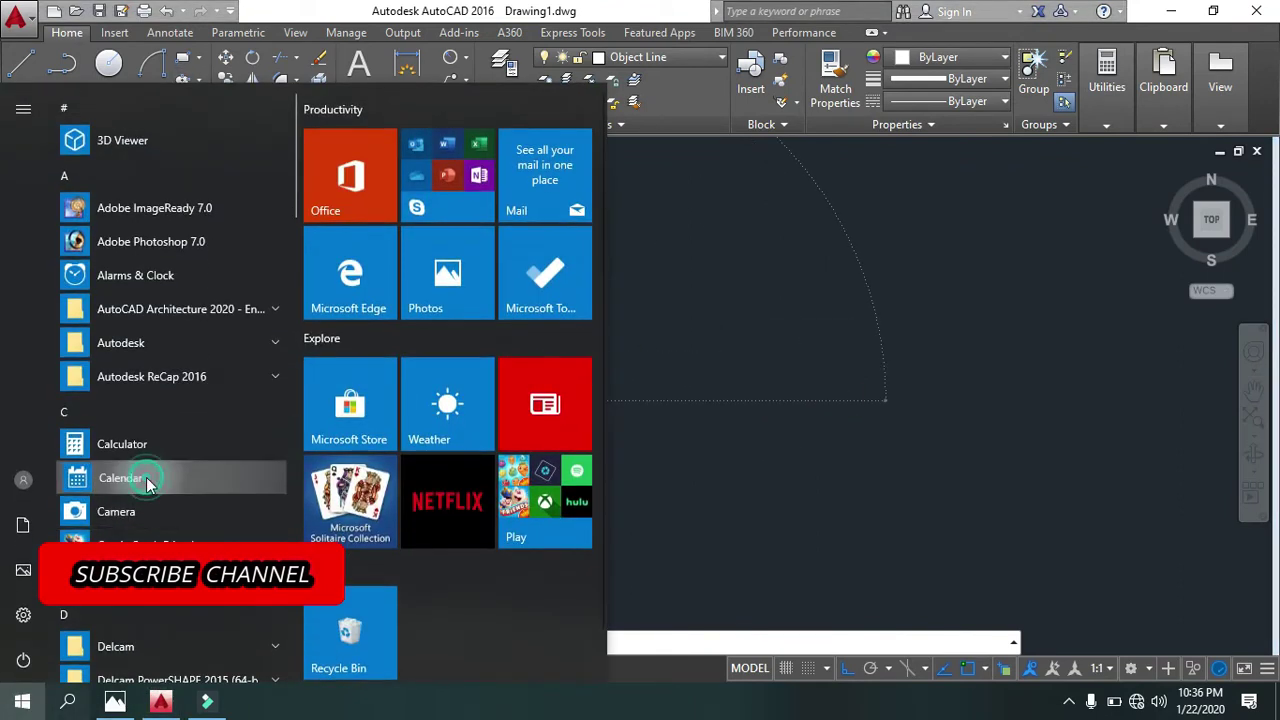
# Halve 1.38 in Calculator to get 0.69, then return to AutoCAD.
pyautogui.click(128, 443)
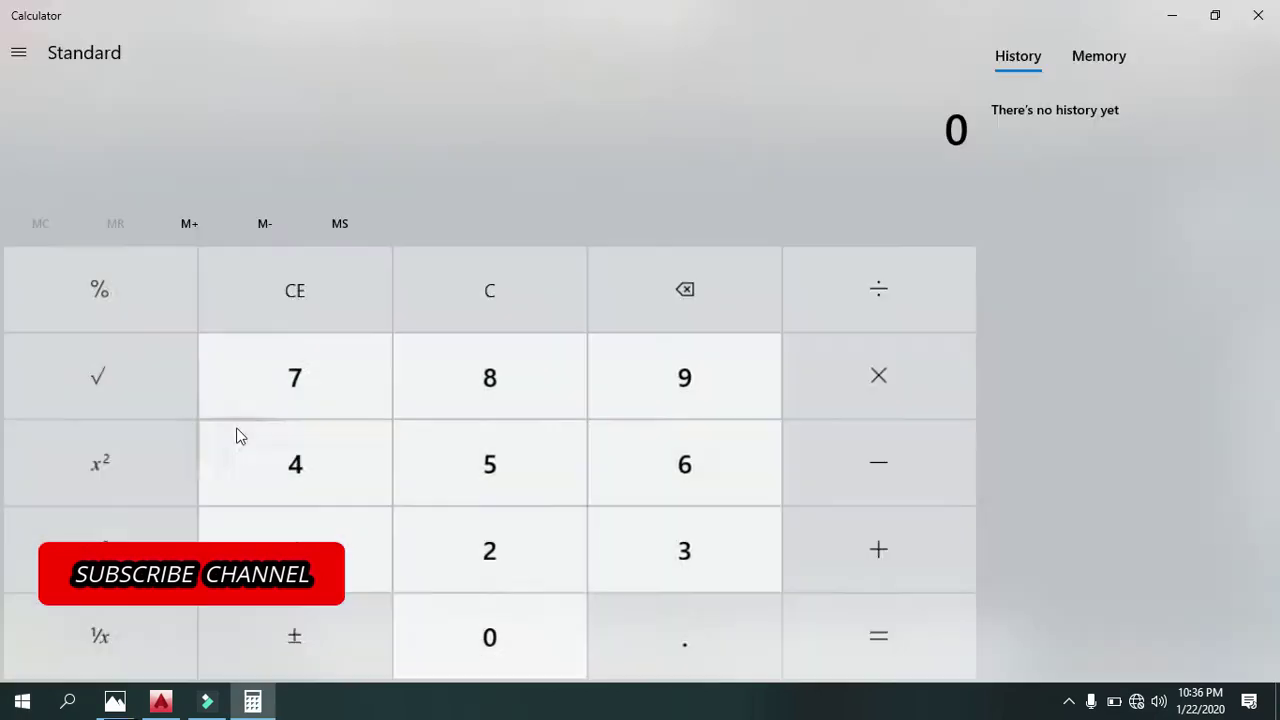
pyautogui.click(379, 584)
pyautogui.click(717, 664)
pyautogui.click(654, 549)
pyautogui.click(546, 377)
pyautogui.click(846, 308)
pyautogui.click(543, 545)
pyautogui.click(886, 628)
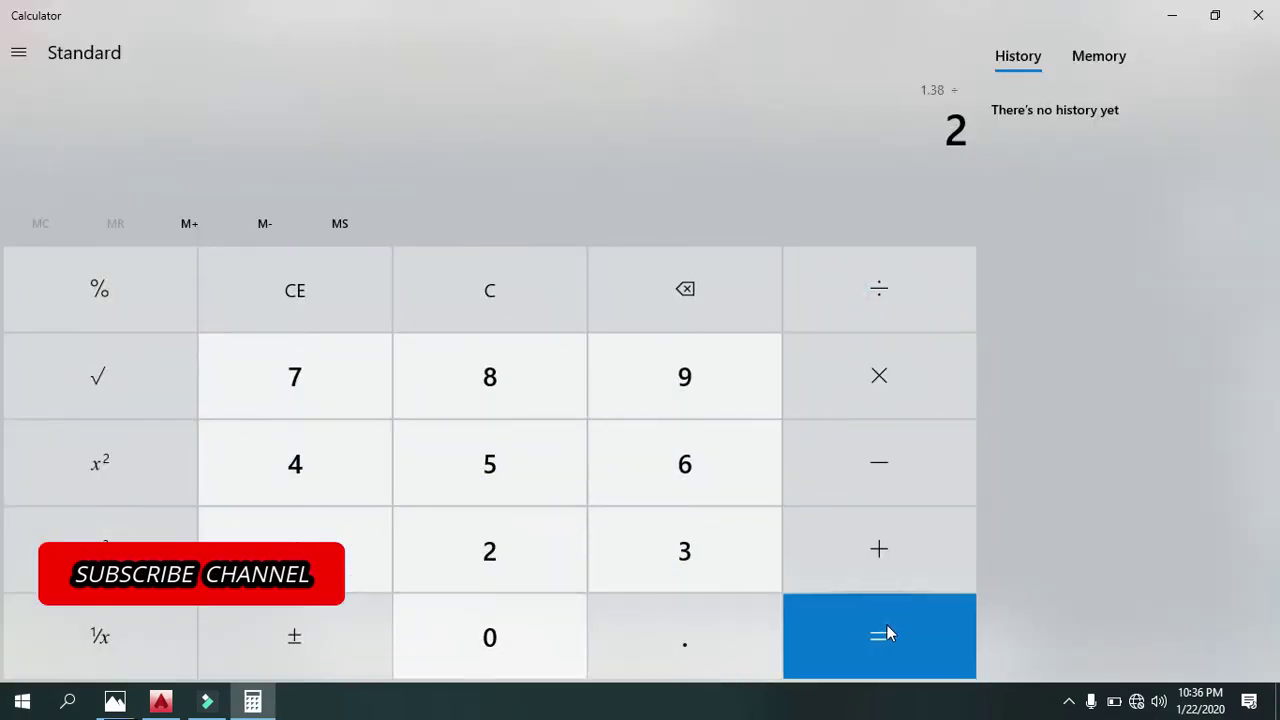
pyautogui.click(1172, 16)
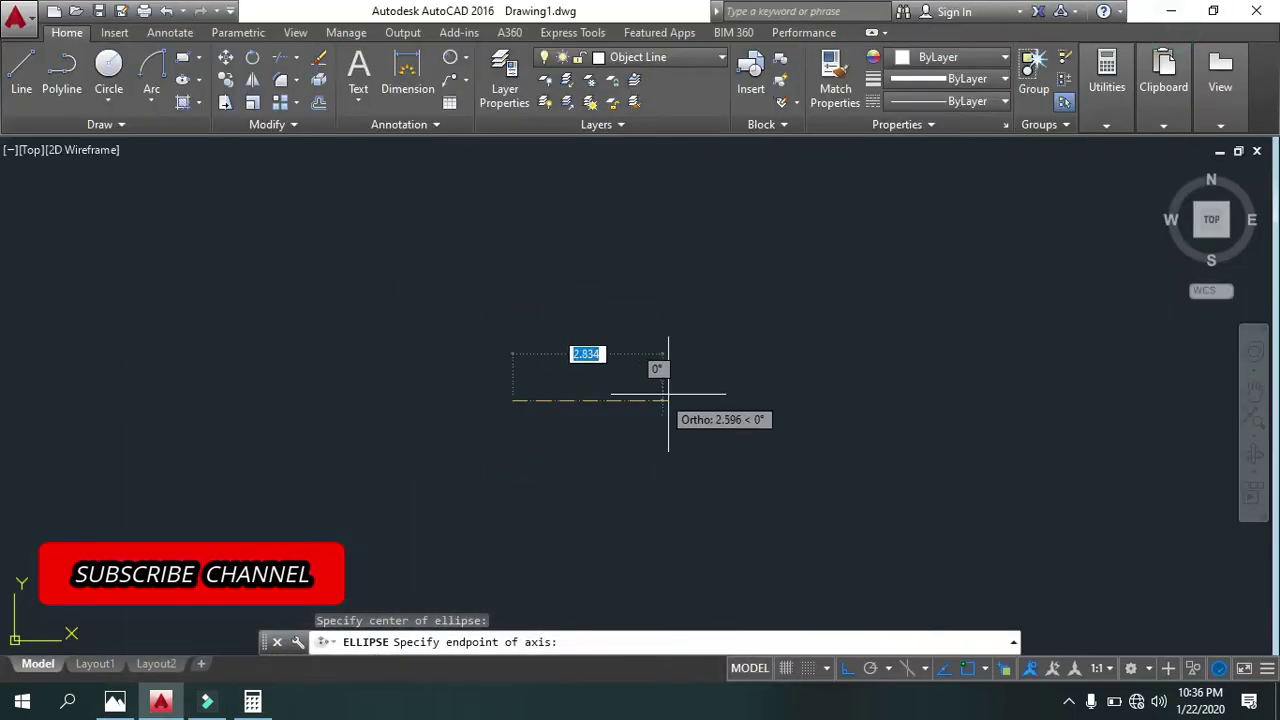
# Enter 0.69 as the ellipse's first axis distance, then check the reference's major diameter.
pyautogui.write('.6')
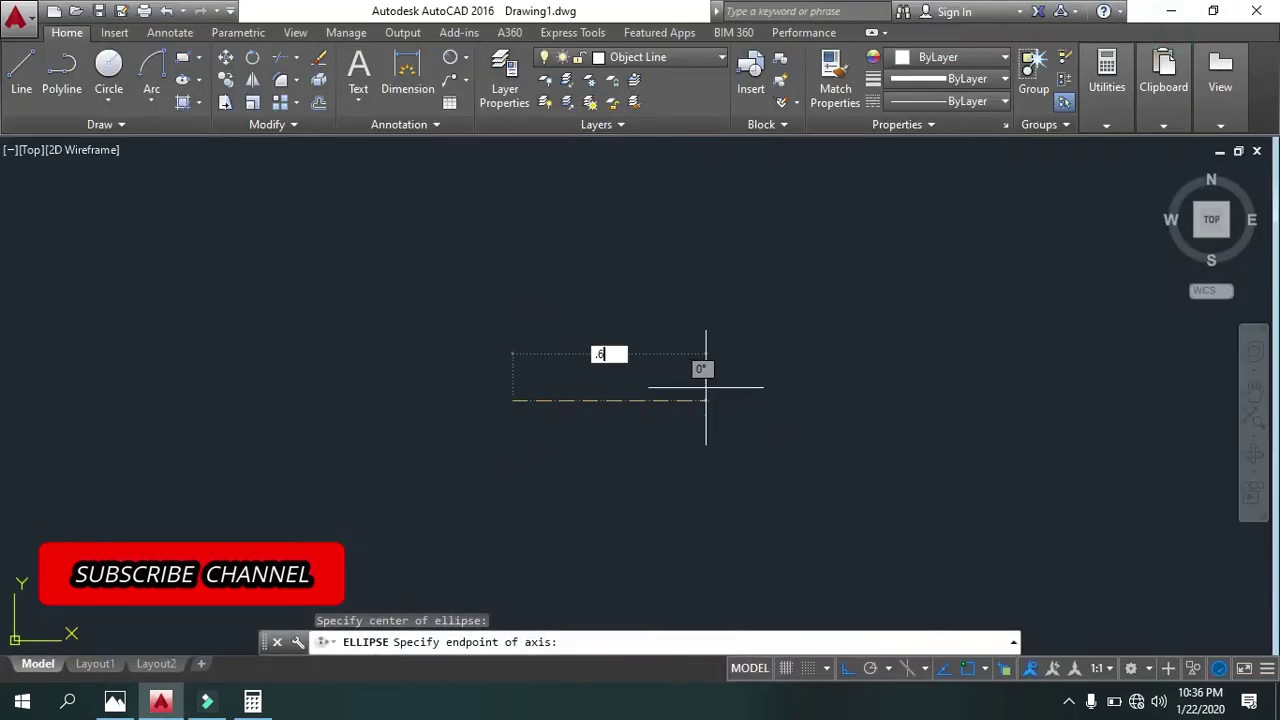
pyautogui.press('Return')
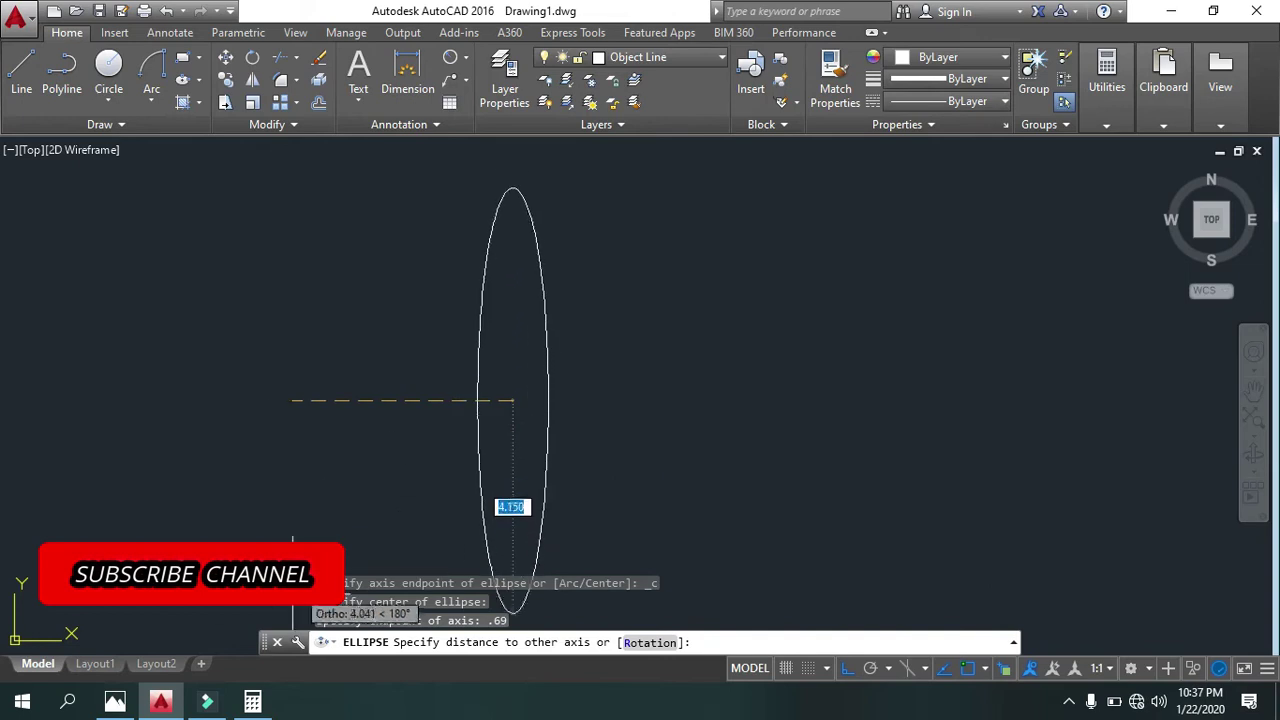
pyautogui.click(115, 700)
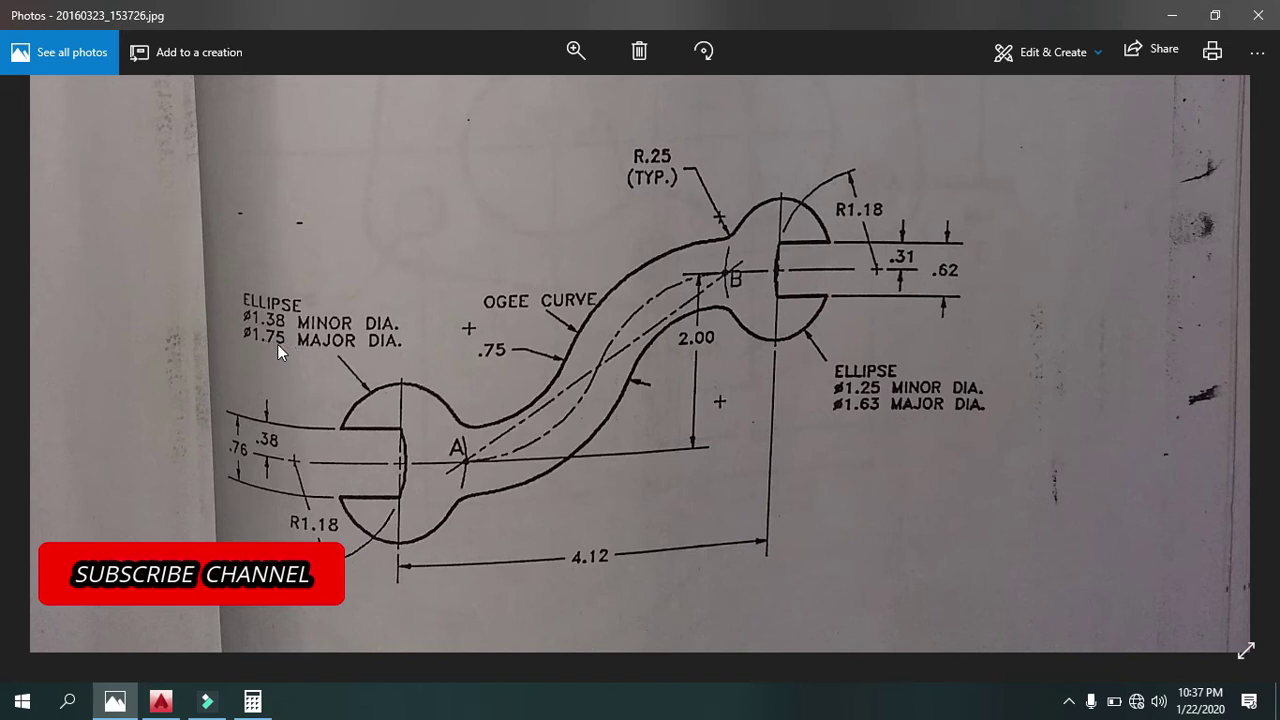
# Halve the 1.75 major diameter in Calculator to get 0.875, then return to AutoCAD.
pyautogui.click(253, 700)
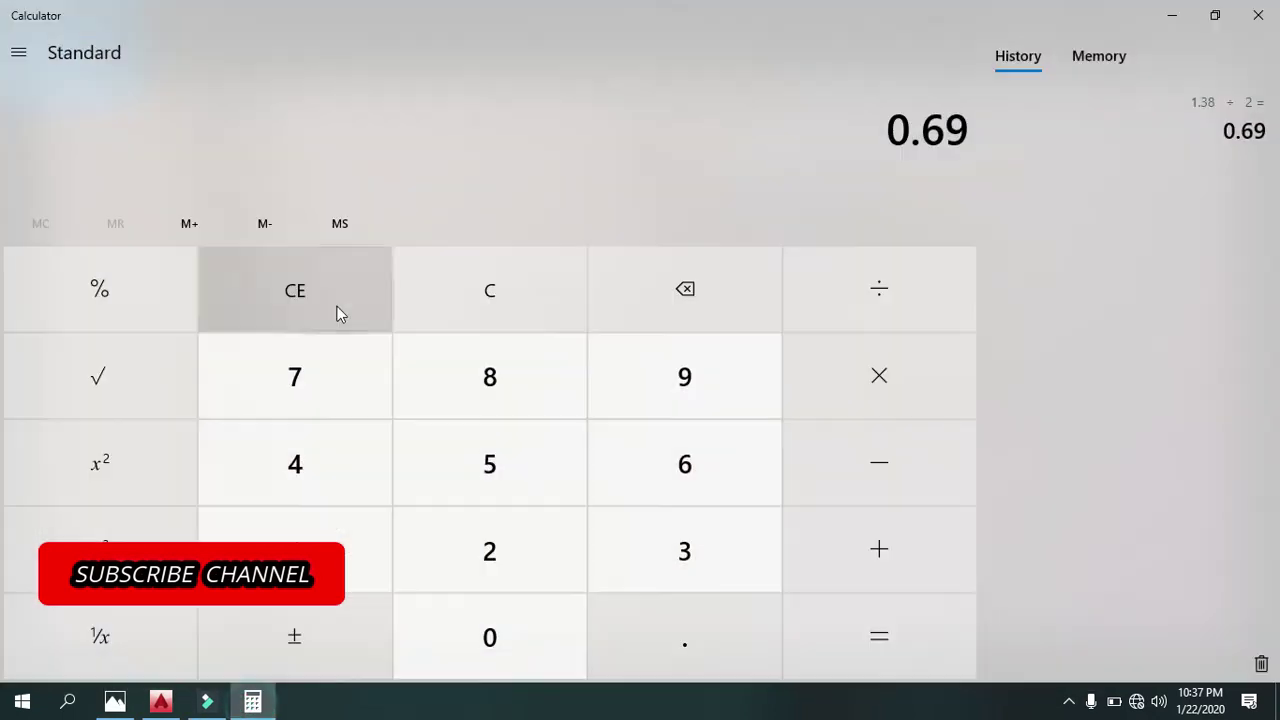
pyautogui.click(354, 284)
pyautogui.click(350, 545)
pyautogui.click(606, 617)
pyautogui.click(311, 371)
pyautogui.click(525, 481)
pyautogui.click(834, 311)
pyautogui.click(500, 583)
pyautogui.click(837, 634)
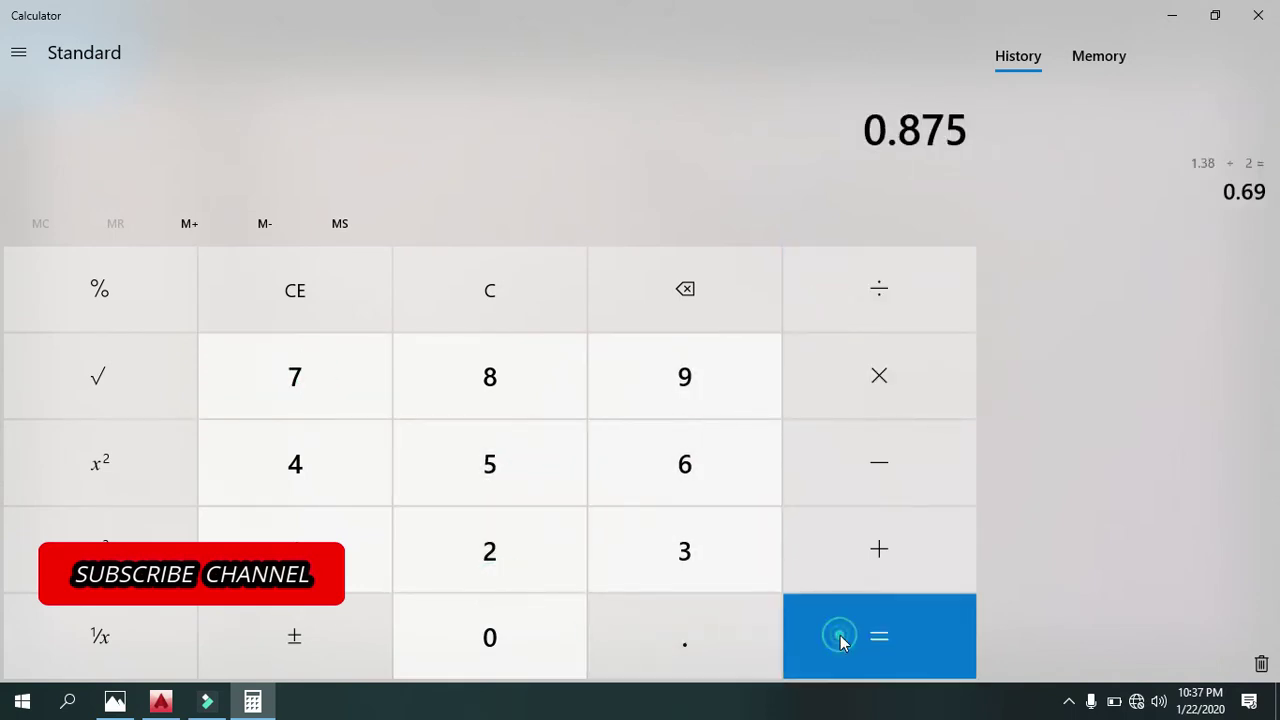
pyautogui.click(1170, 18)
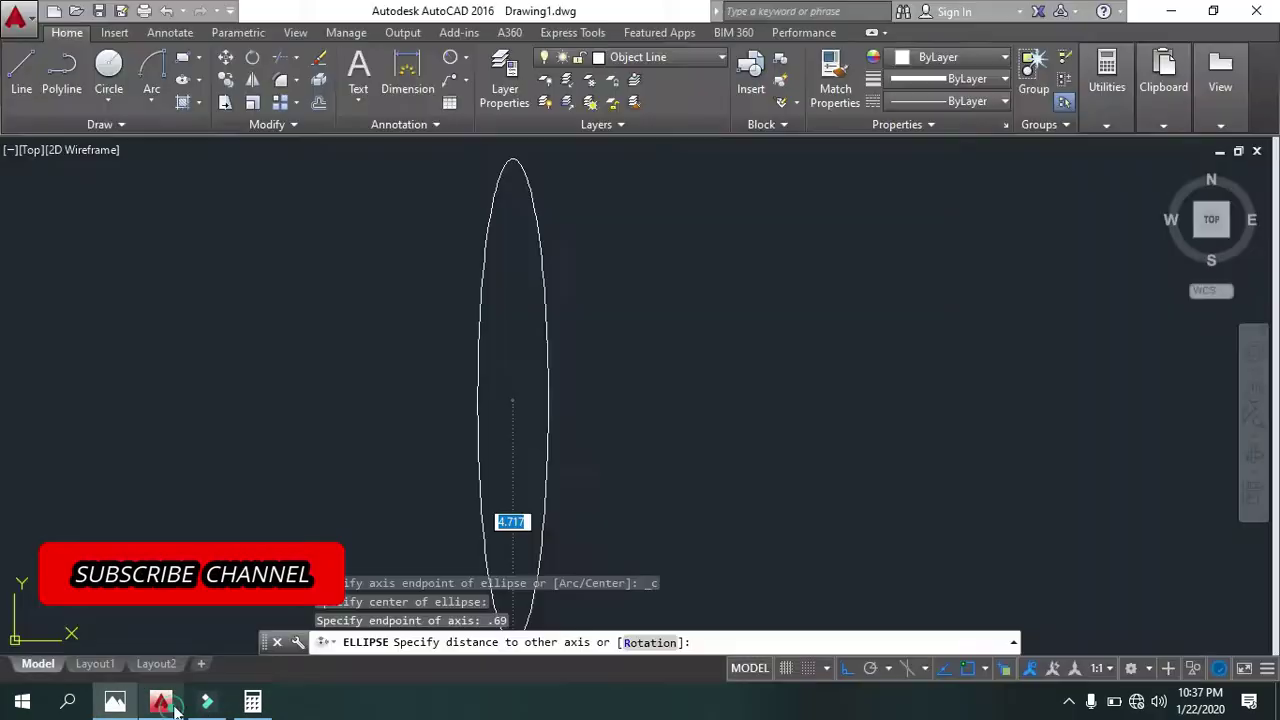
pyautogui.click(160, 700)
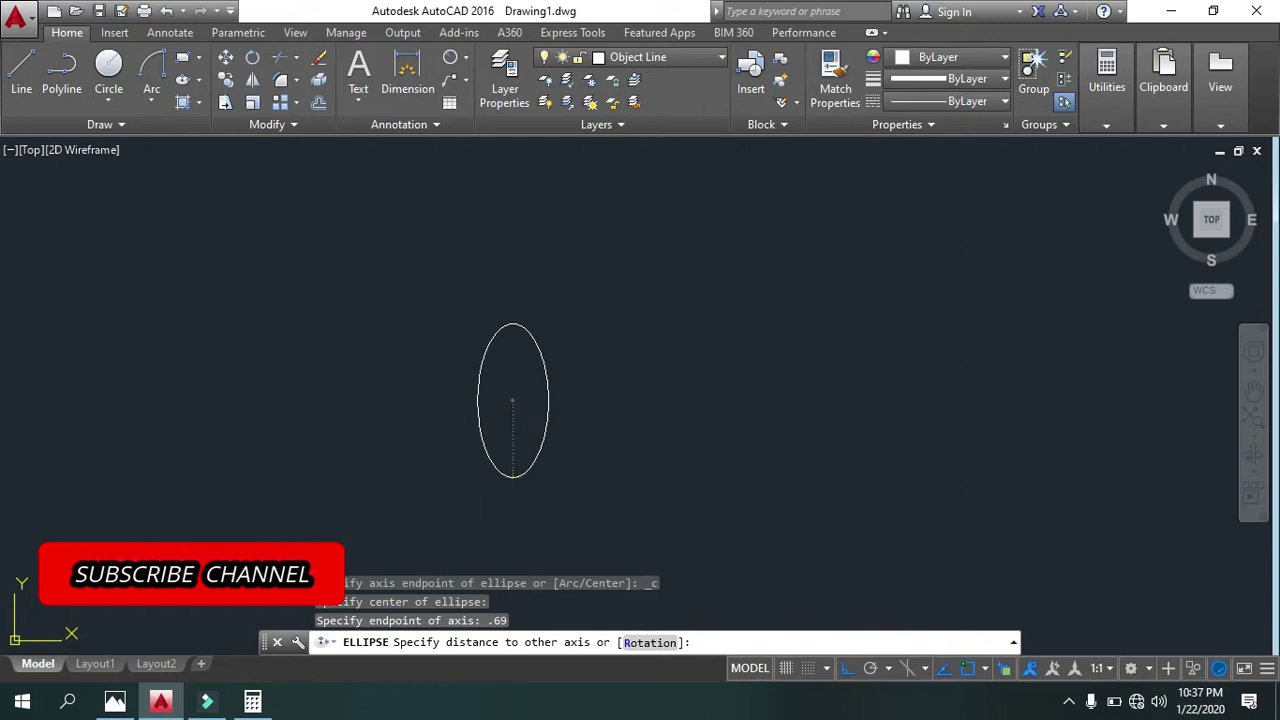
# Complete the ellipse with a 0.875 other-axis distance and check the reference for the next dimension.
pyautogui.press('Return')
pyautogui.moveTo(506, 414); pyautogui.dragTo(297, 488, button='middle')
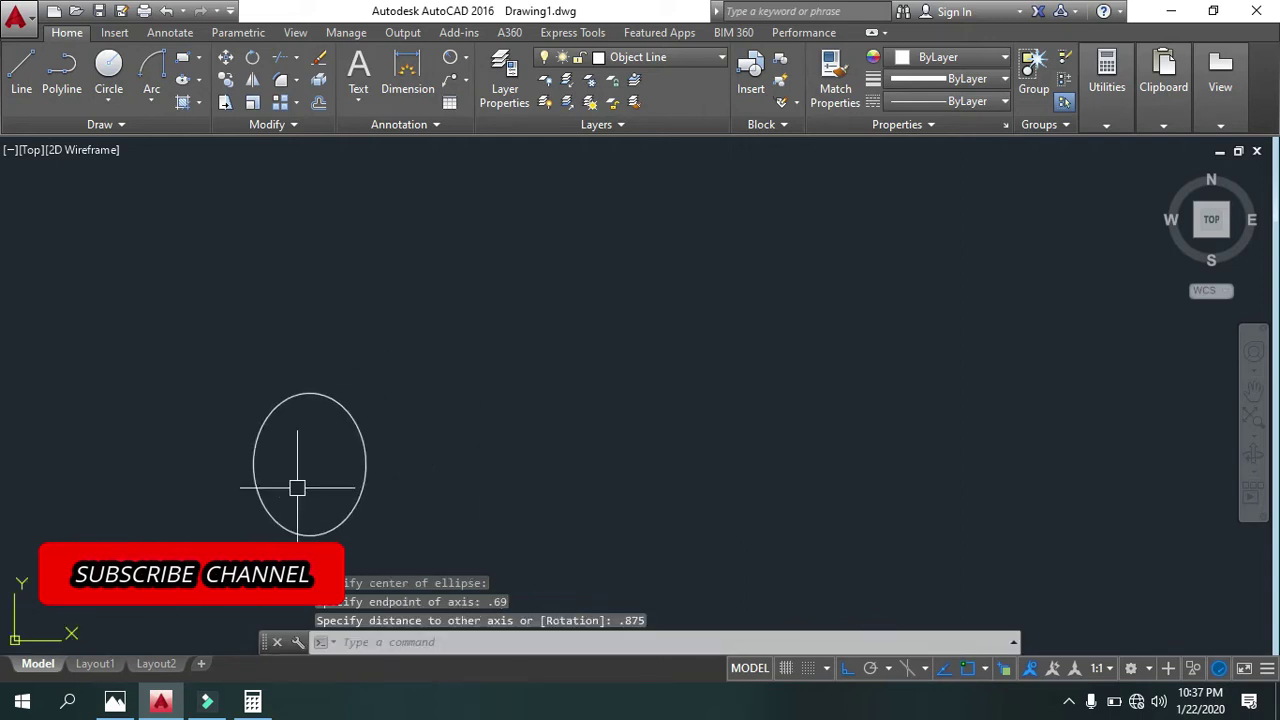
pyautogui.click(21, 70)
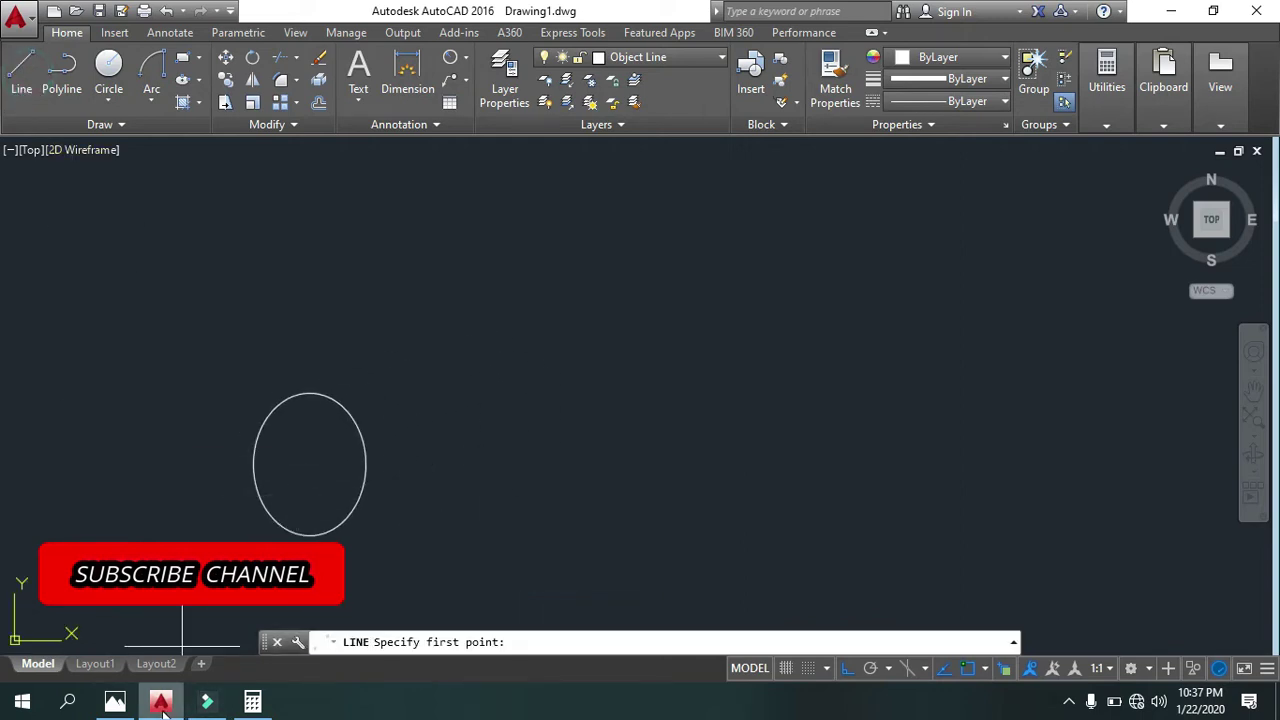
pyautogui.click(115, 701)
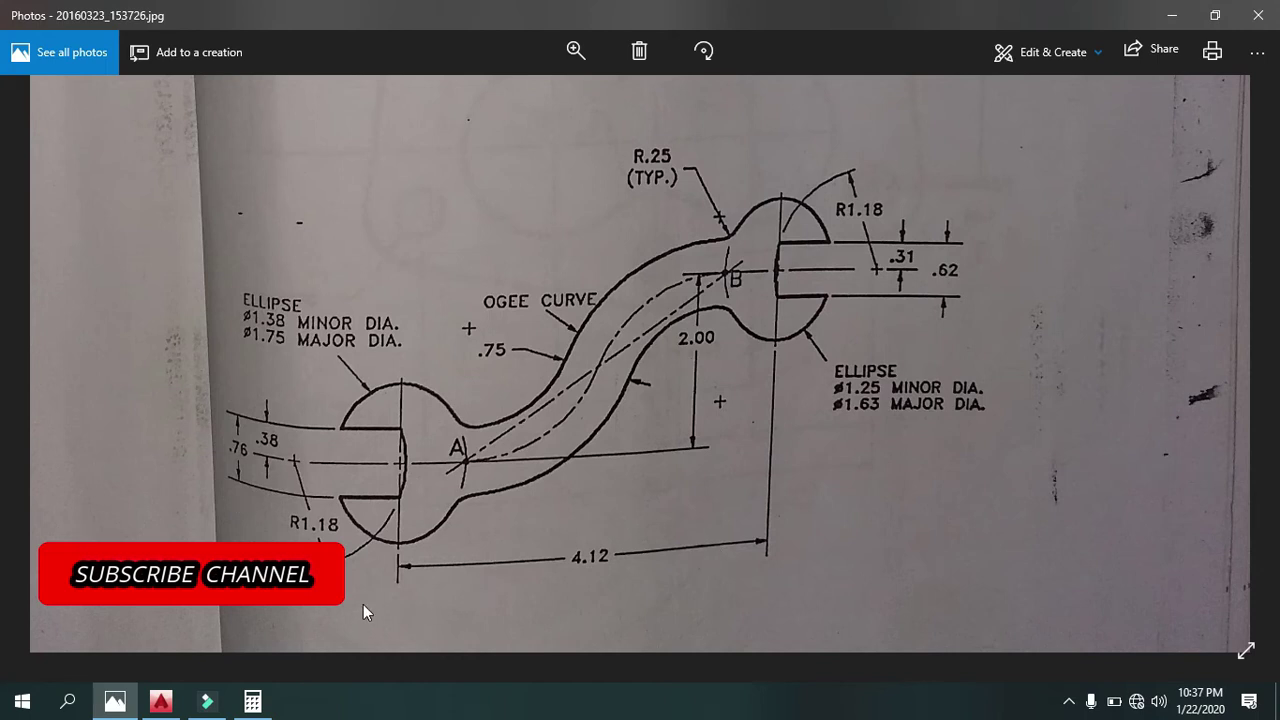
pyautogui.click(161, 701)
# Draw a 4.12 horizontal line from the ellipse centre, replacing a stray trial line.
pyautogui.click(308, 465)
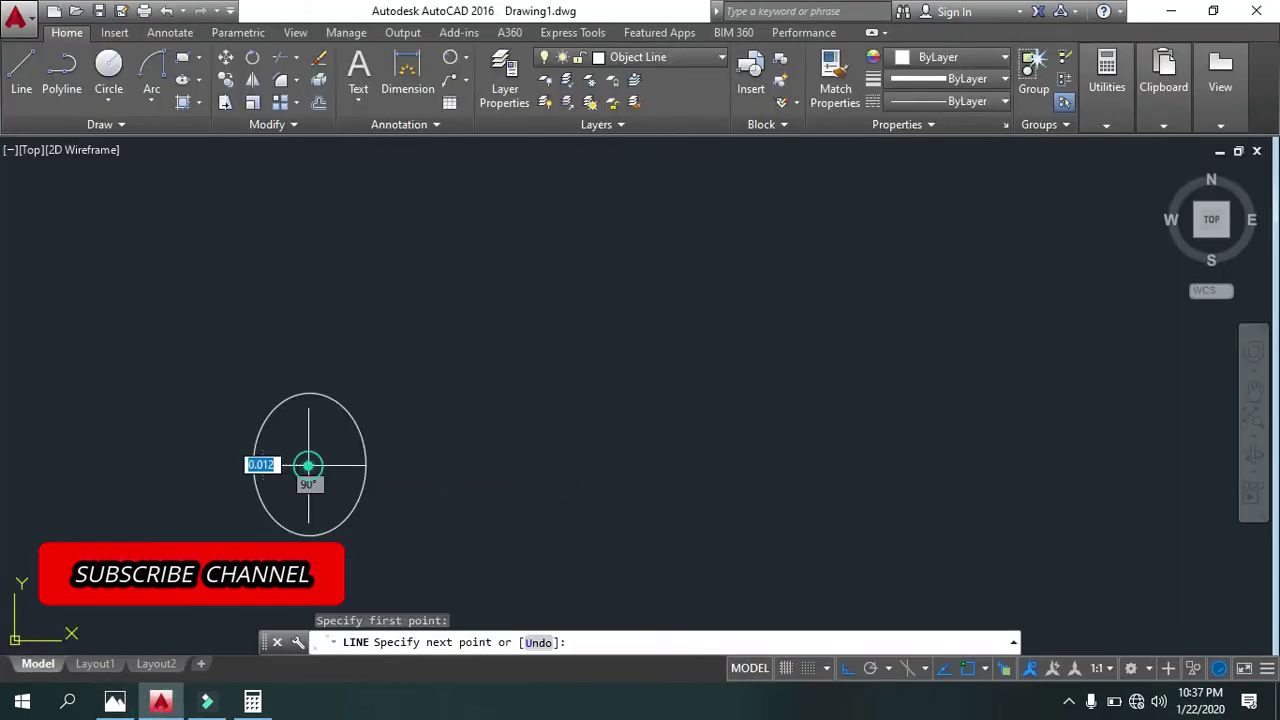
pyautogui.click(720, 460)
pyautogui.press('Escape')
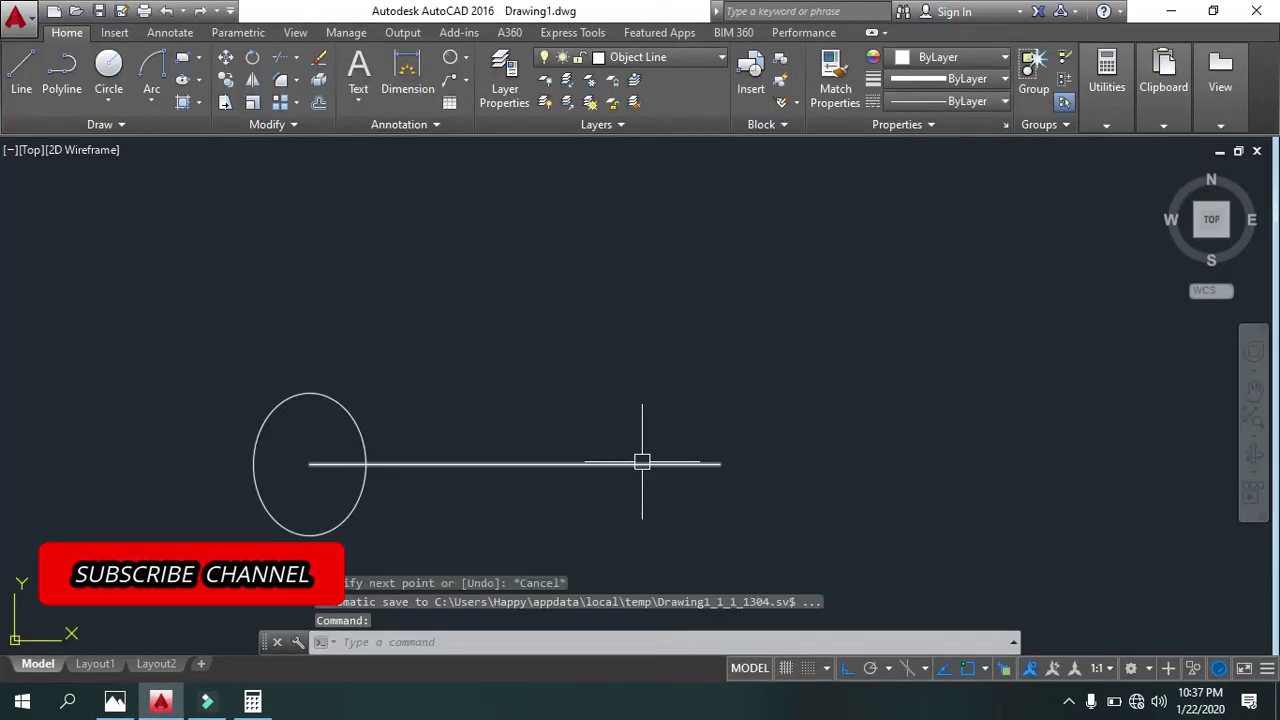
pyautogui.click(642, 462)
pyautogui.press('Delete')
pyautogui.write('l')
pyautogui.press('Return')
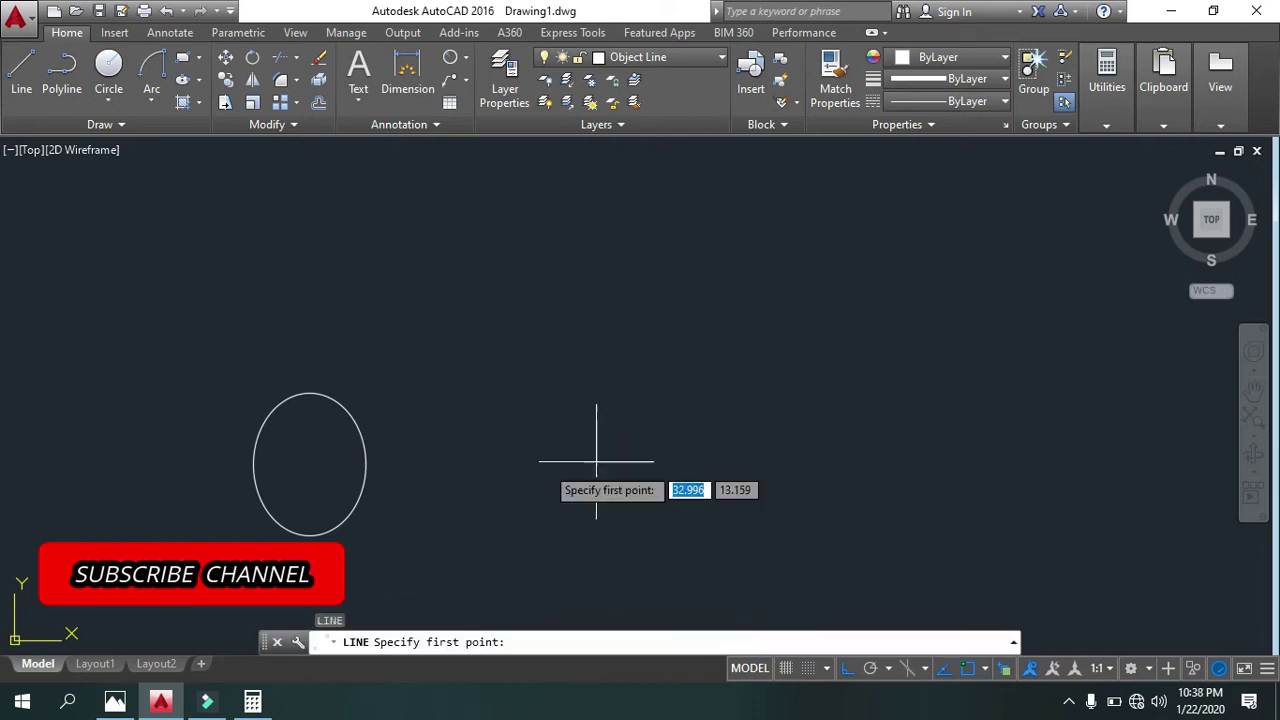
pyautogui.click(308, 463)
pyautogui.write('4.12')
pyautogui.press('Return')
pyautogui.press('Return')
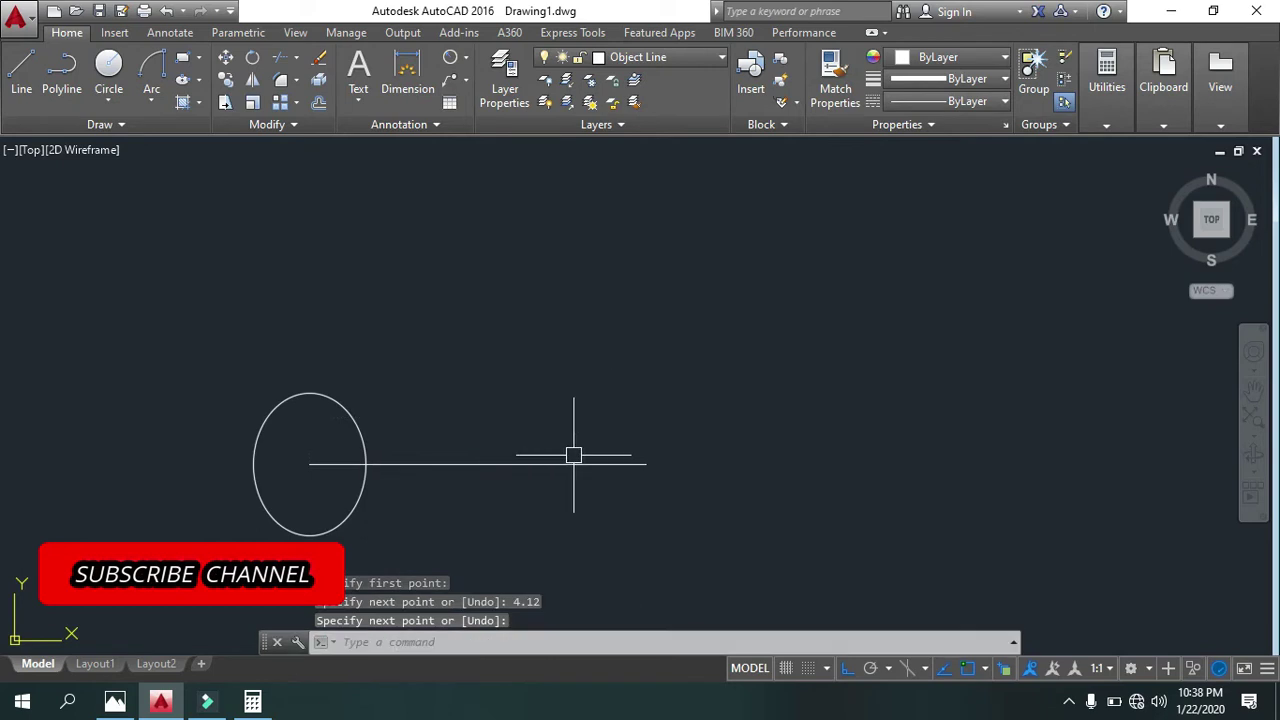
# Draw a 2-unit vertical line up from the horizontal line's right end.
pyautogui.click(160, 703)
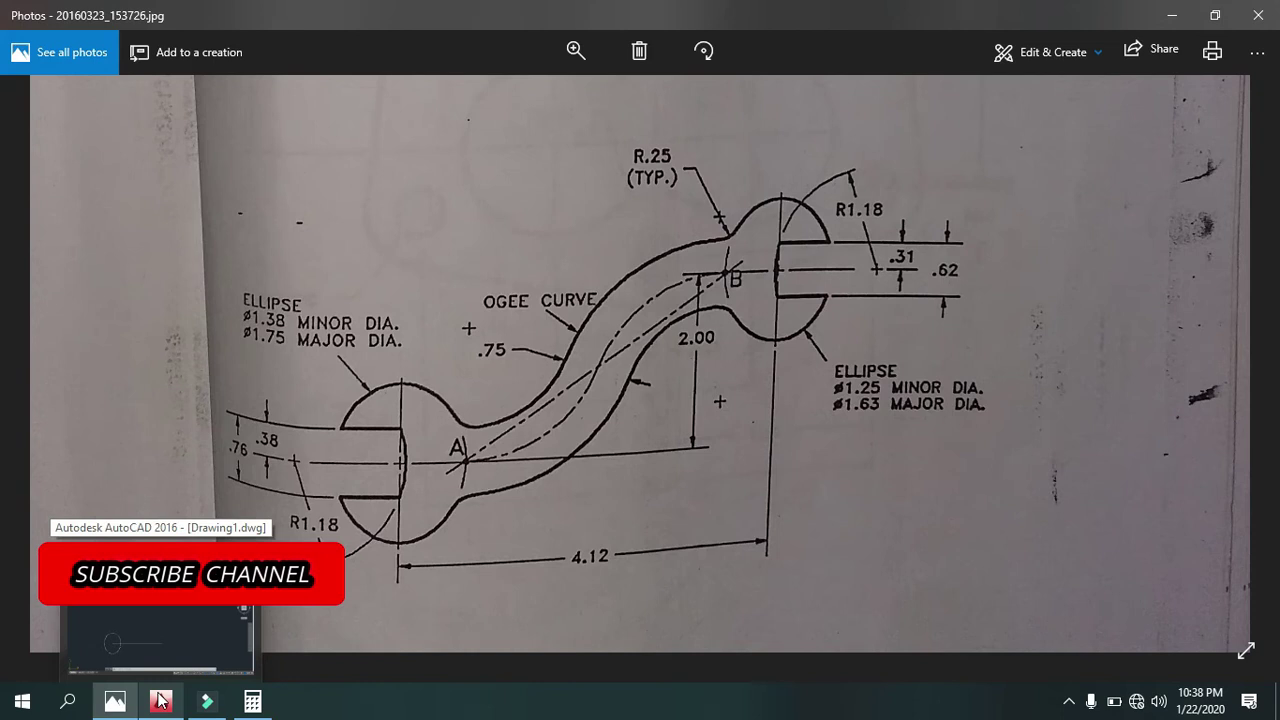
pyautogui.click(160, 703)
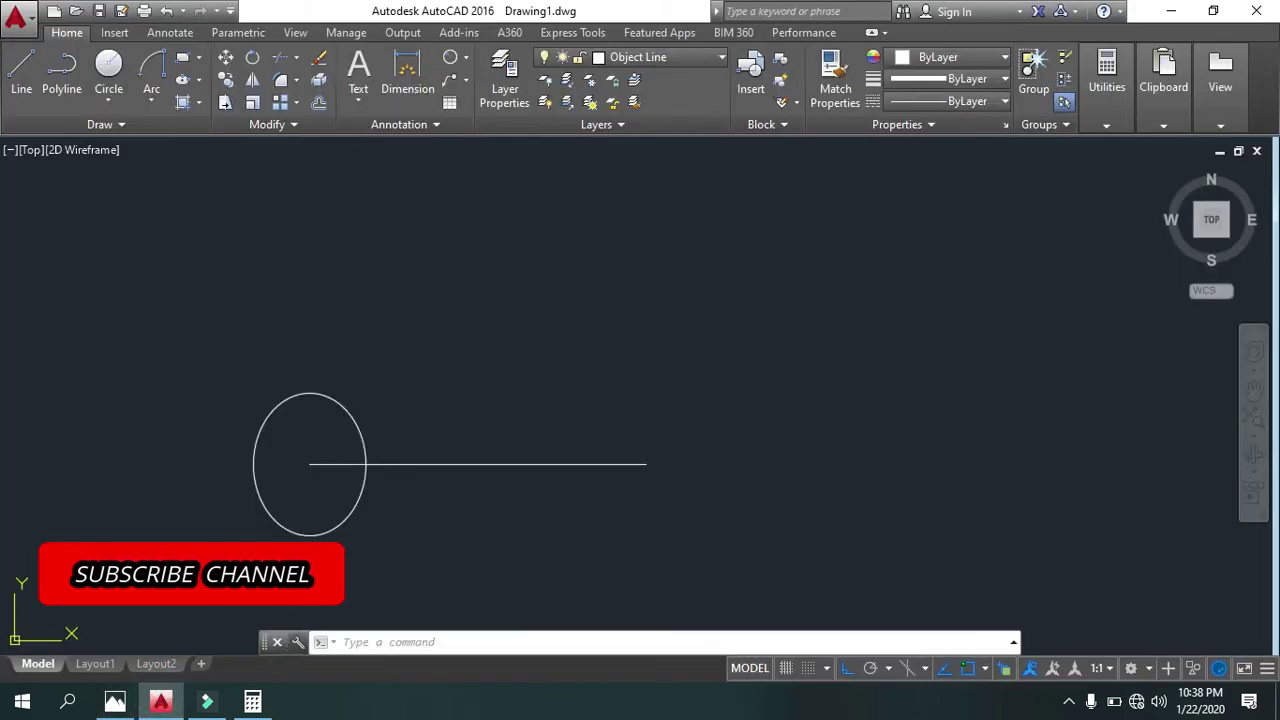
pyautogui.click(21, 68)
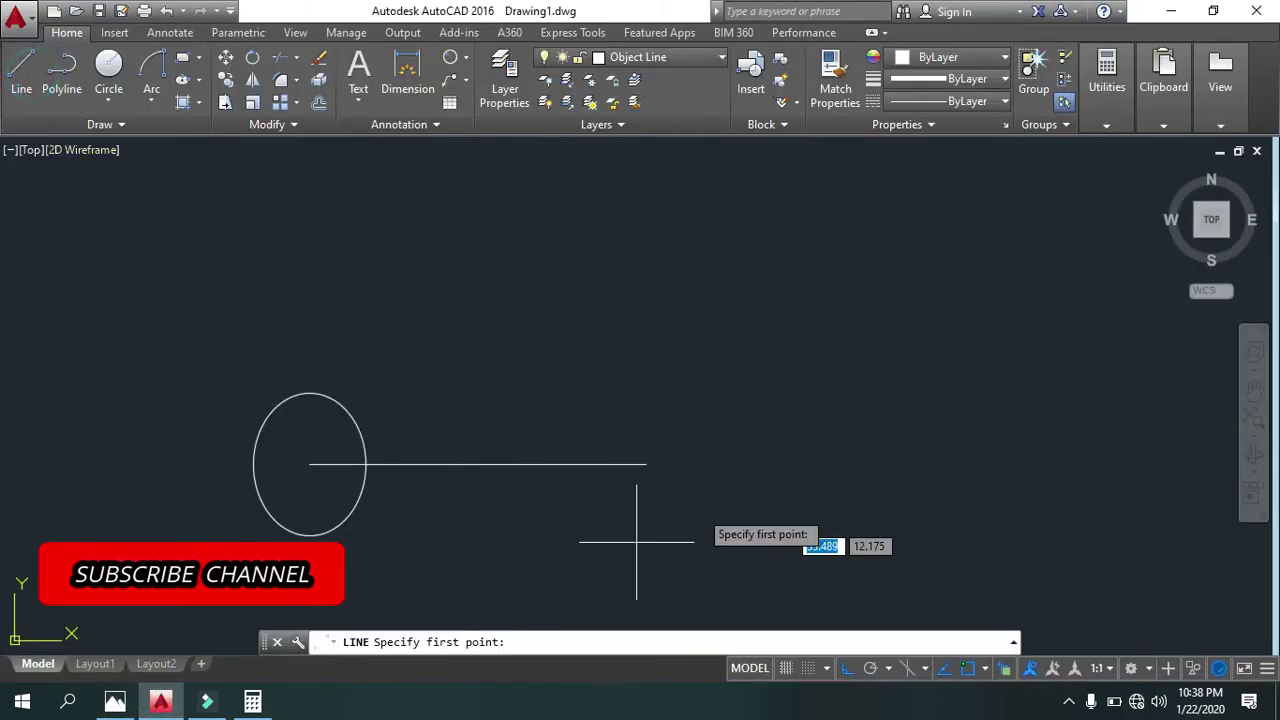
pyautogui.click(646, 463)
pyautogui.write('2')
pyautogui.press('Return')
pyautogui.press('Escape')
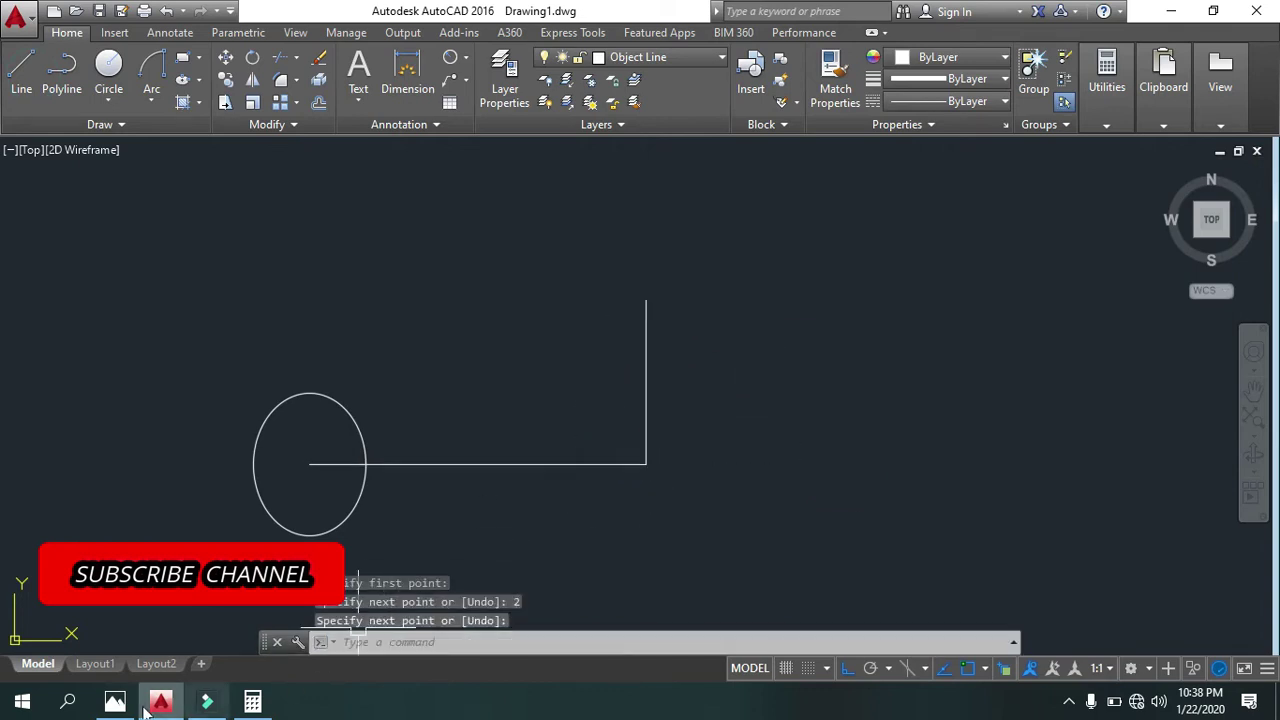
pyautogui.click(115, 703)
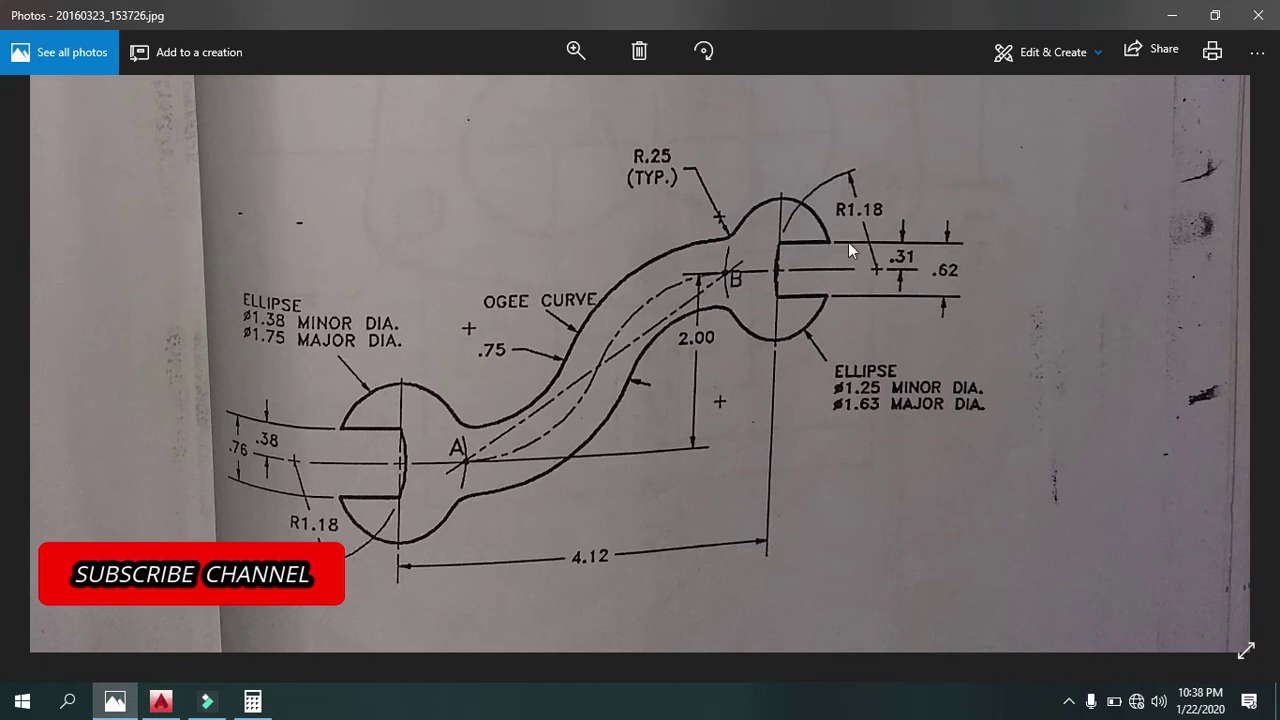
# Zoom the reference photo to the right ellipse's 1.25 minor and 1.63 major diameters.
pyautogui.scroll(3, 821, 205)
pyautogui.moveTo(796, 222)
pyautogui.mouseDown()
pyautogui.moveTo(663, 312)
pyautogui.moveTo(551, 302)
pyautogui.mouseUp()
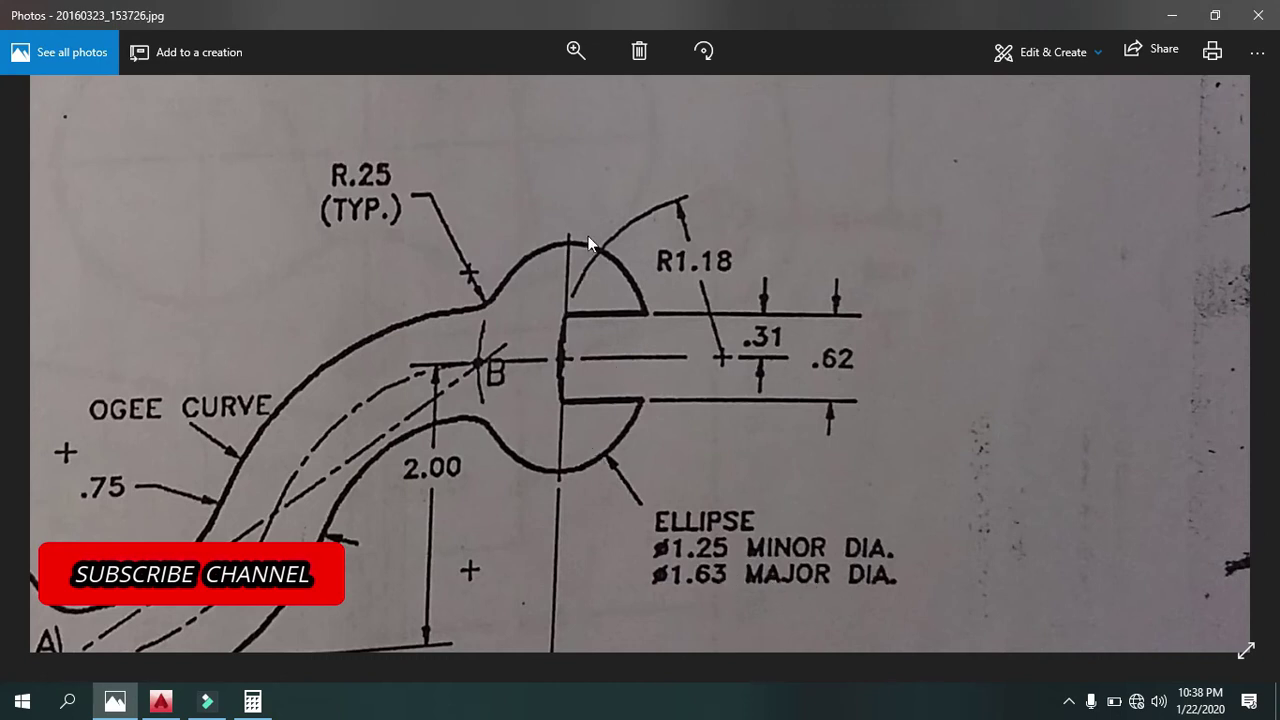
pyautogui.click(162, 703)
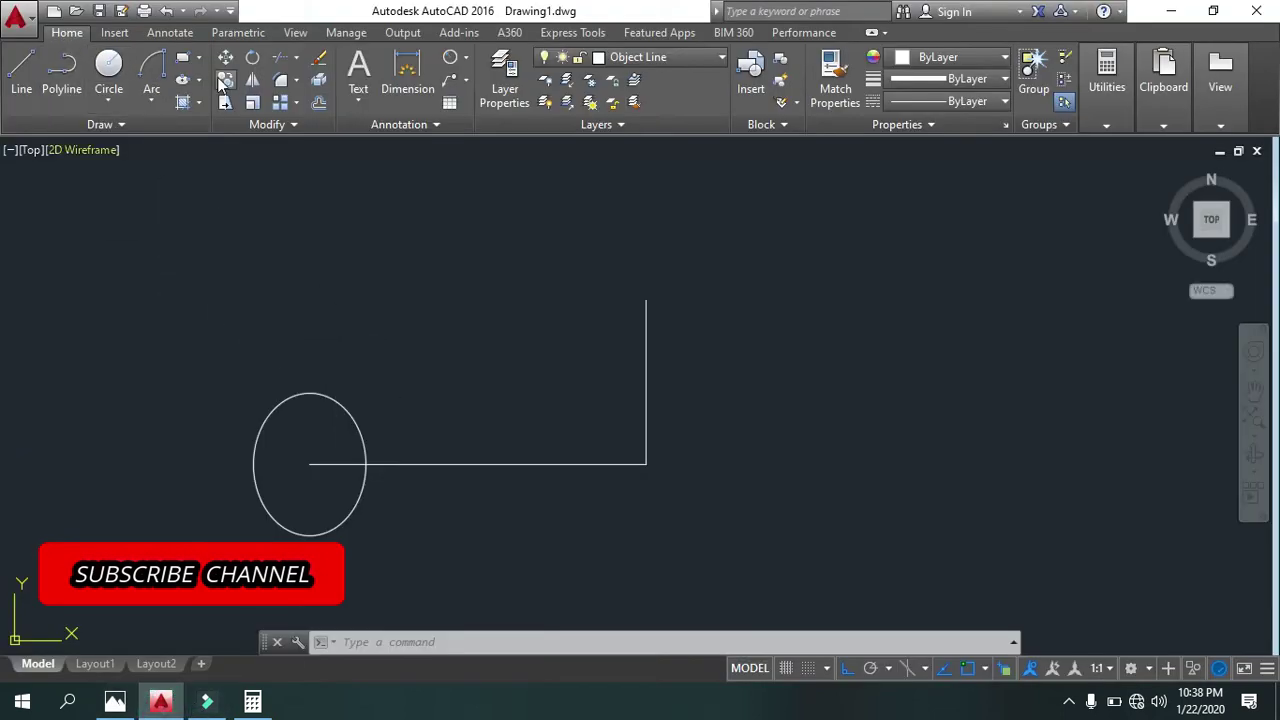
# Start a centre ellipse at the vertical line's top with a first half-axis of 0.625 (1.25 ÷ 2).
pyautogui.click(181, 84)
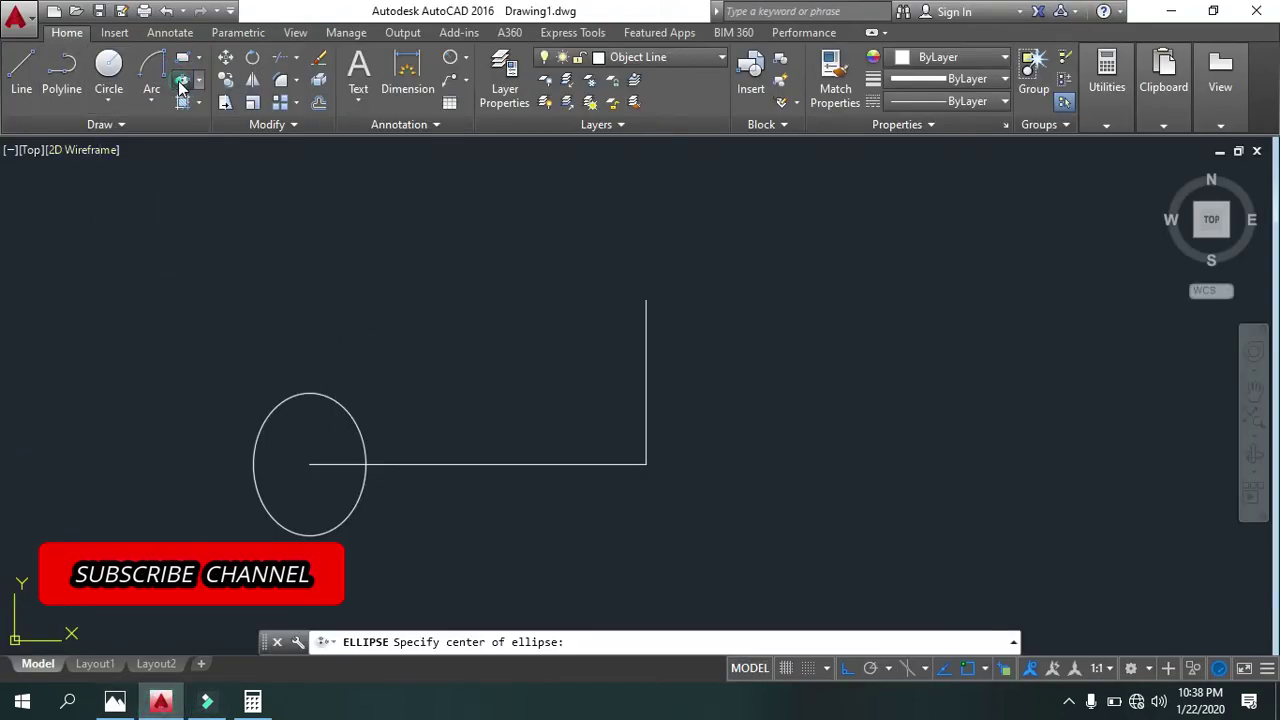
pyautogui.click(646, 300)
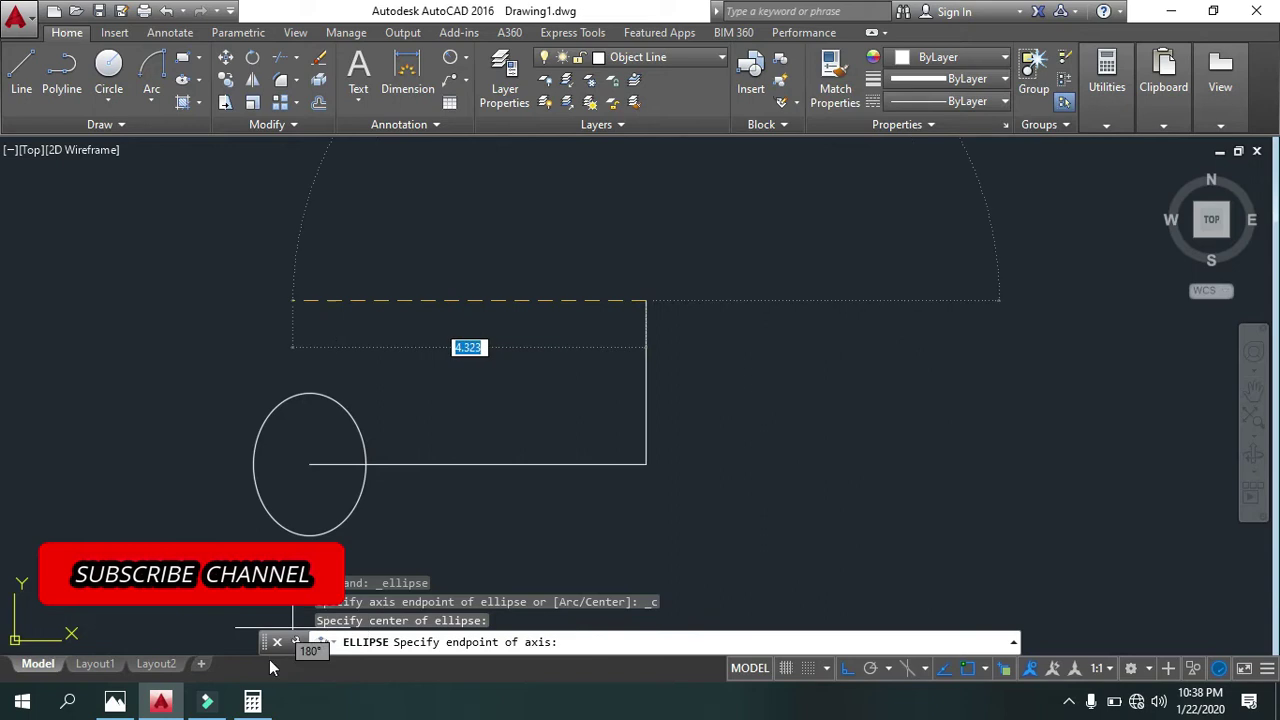
pyautogui.click(253, 703)
pyautogui.click(349, 286)
pyautogui.click(357, 568)
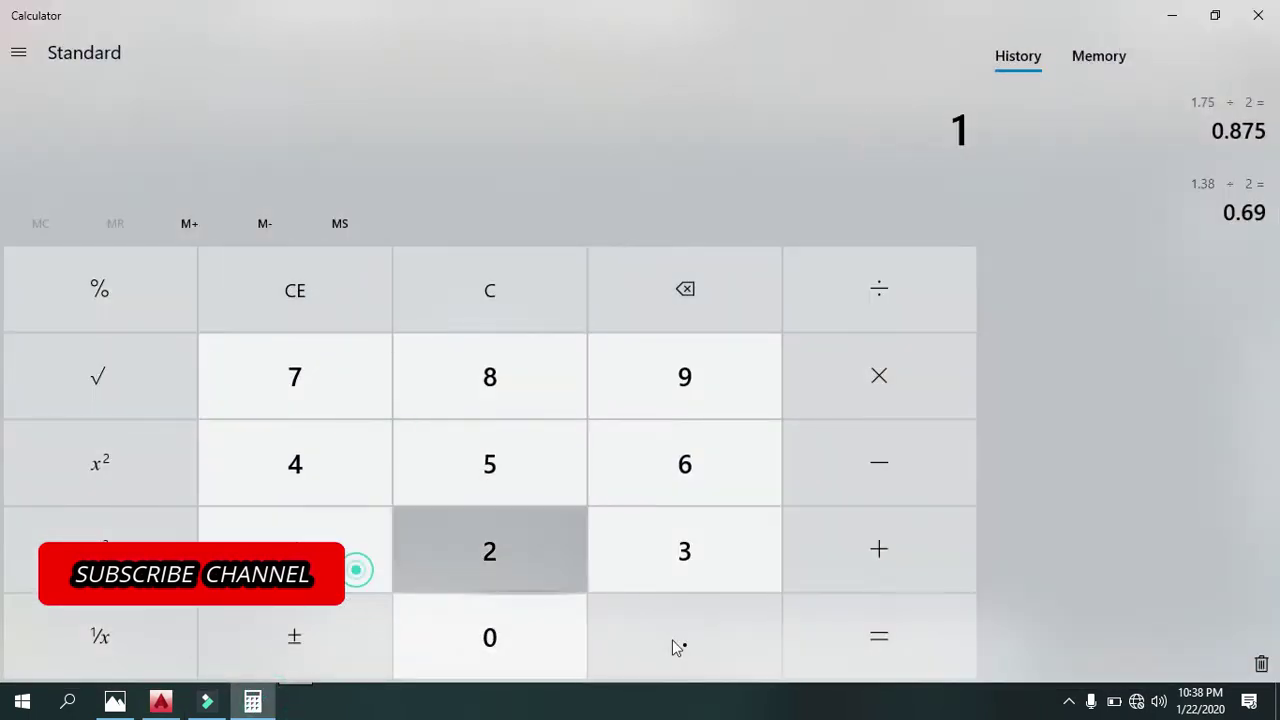
pyautogui.click(717, 660)
pyautogui.click(563, 563)
pyautogui.click(519, 462)
pyautogui.click(888, 310)
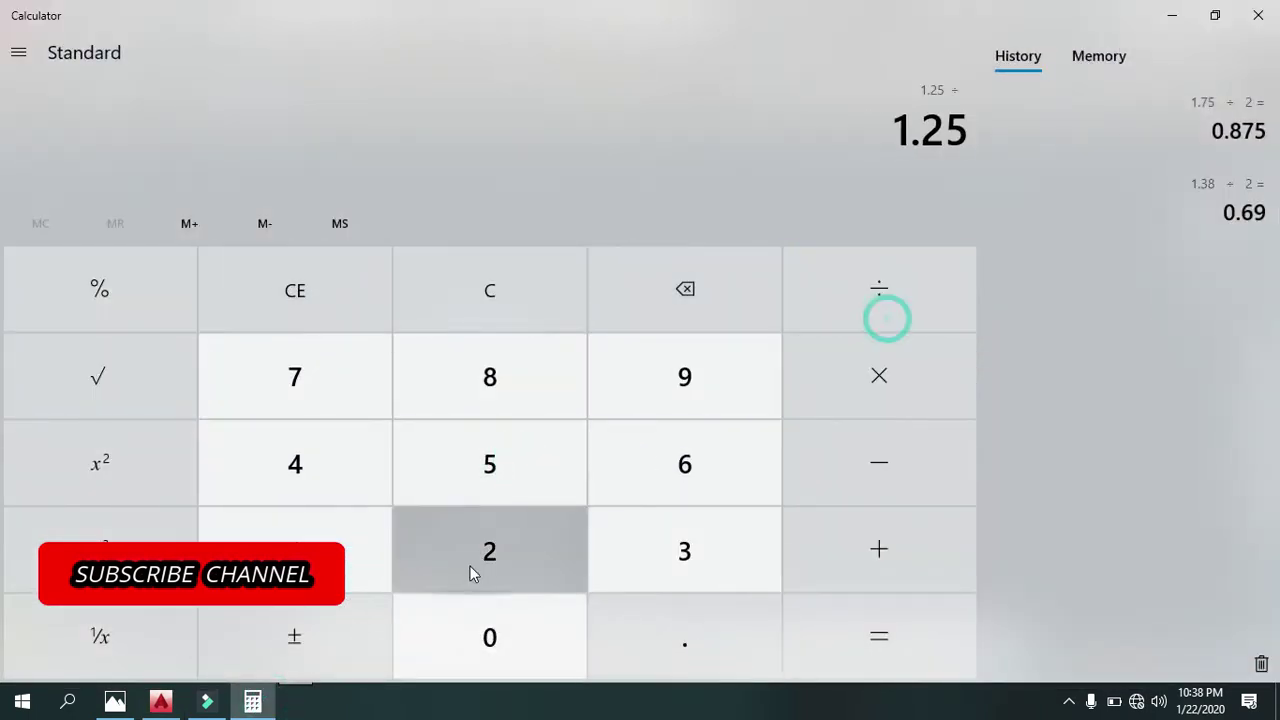
pyautogui.click(469, 570)
pyautogui.click(866, 640)
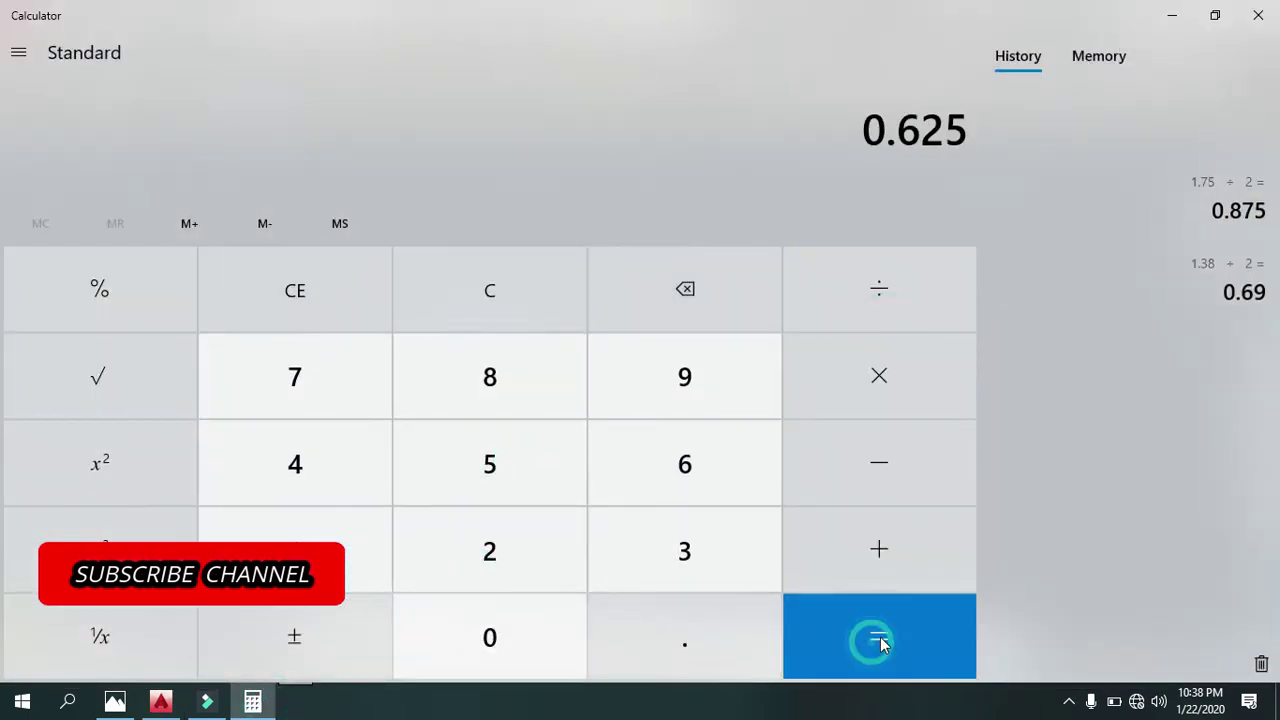
pyautogui.click(1170, 27)
pyautogui.write('.625')
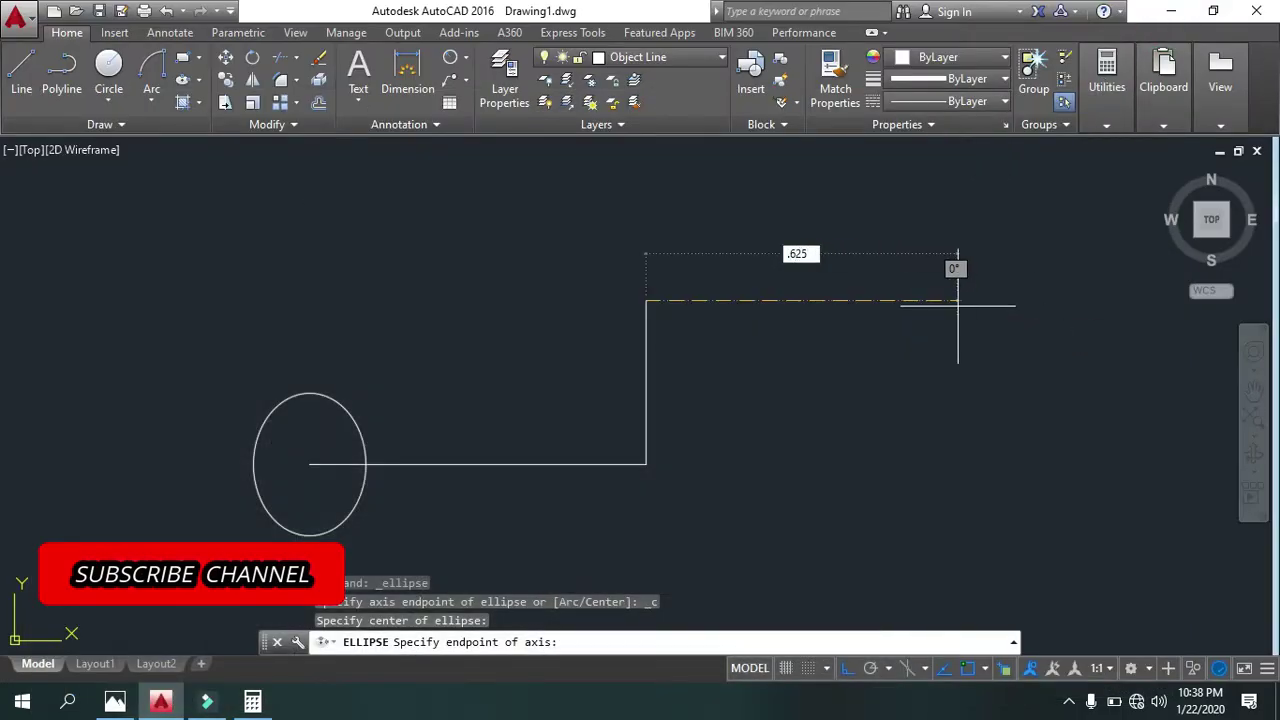
pyautogui.press('Return')
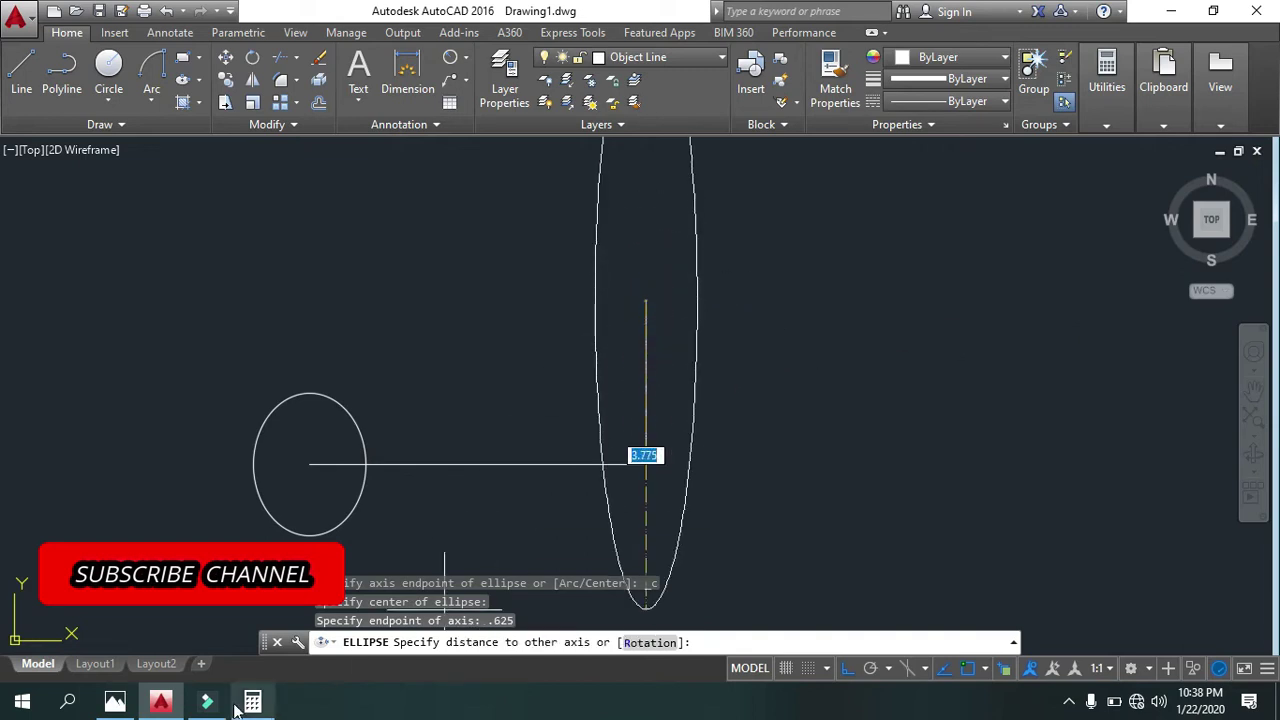
# Halve 1.63 in Calculator and give the ellipse its other half-axis of 0.815.
pyautogui.click(115, 701)
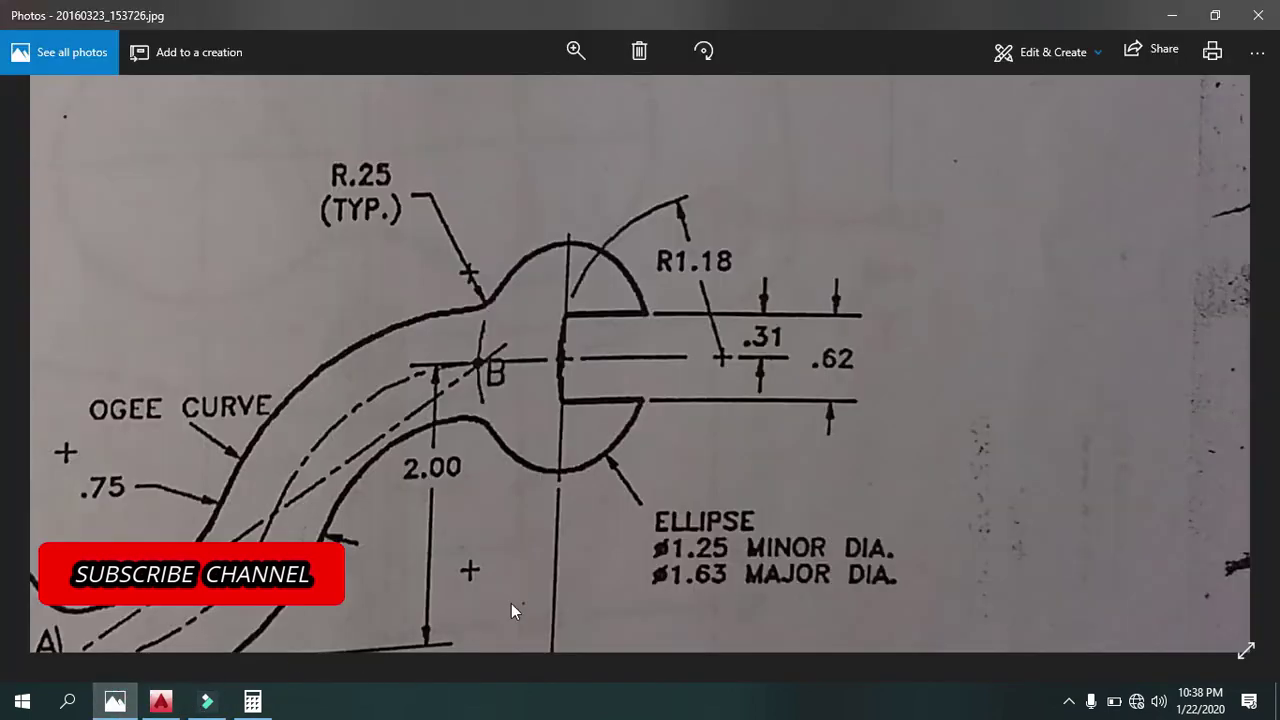
pyautogui.click(252, 701)
pyautogui.click(300, 300)
pyautogui.click(320, 530)
pyautogui.click(663, 640)
pyautogui.click(690, 476)
pyautogui.click(695, 522)
pyautogui.click(854, 297)
pyautogui.click(491, 531)
pyautogui.click(918, 628)
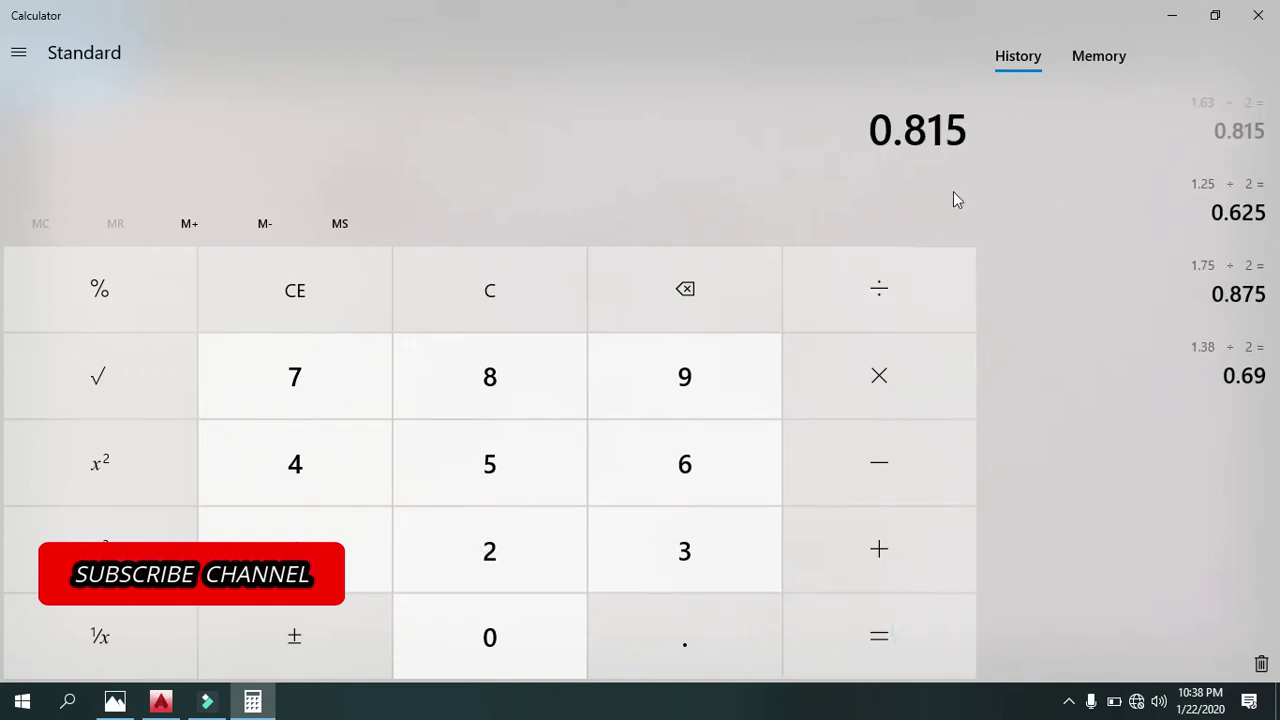
pyautogui.click(163, 703)
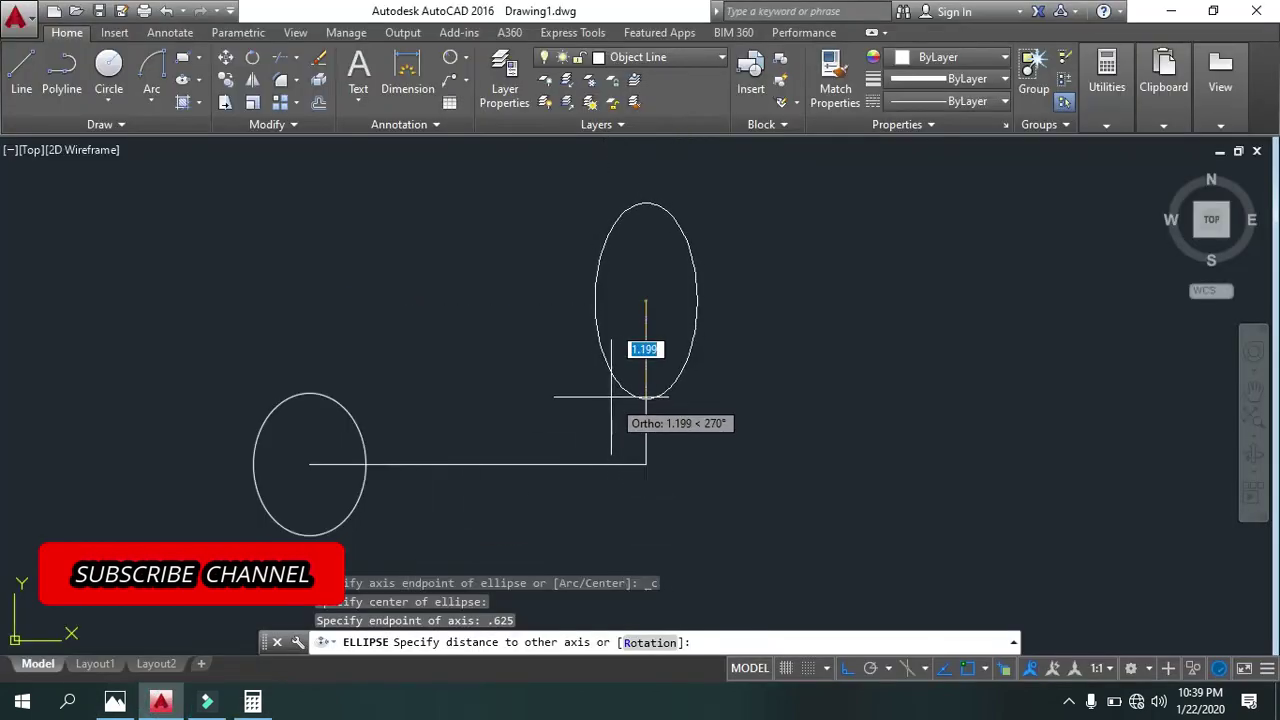
pyautogui.write('.815')
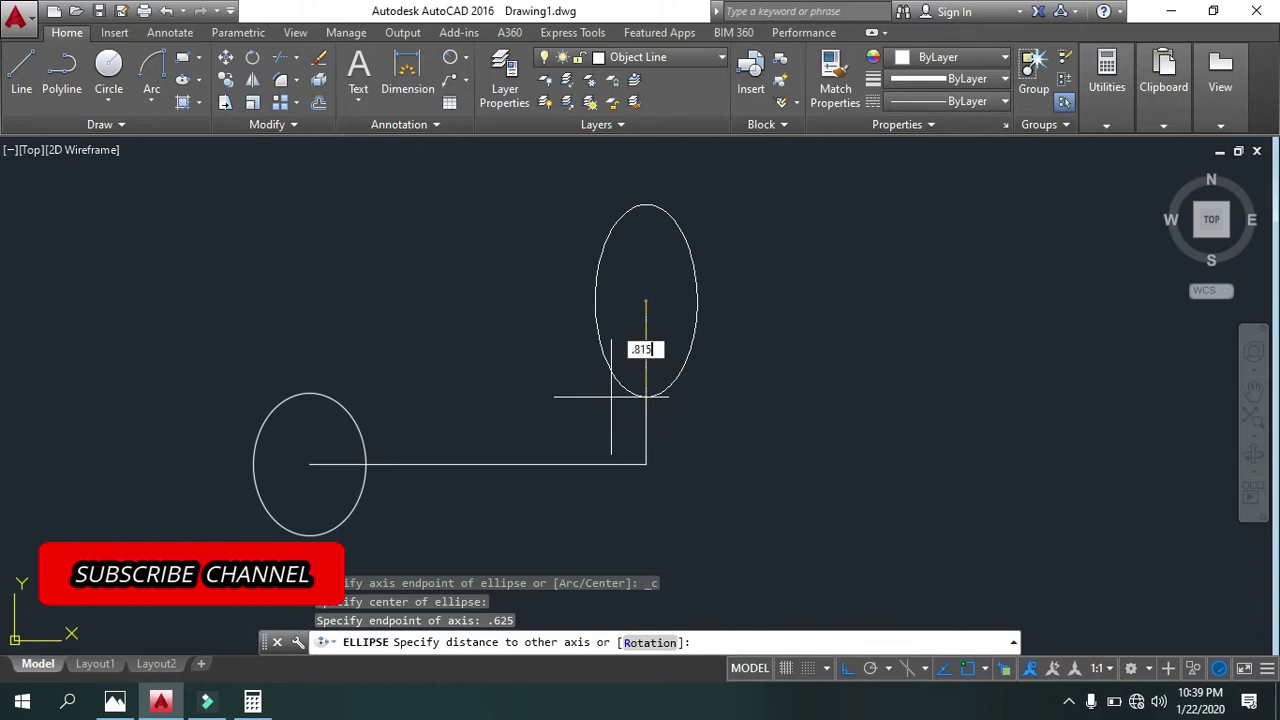
pyautogui.press('Return')
# Crossing-select the horizontal and vertical construction lines.
pyautogui.moveTo(594, 417); pyautogui.dragTo(567, 430, button='middle')
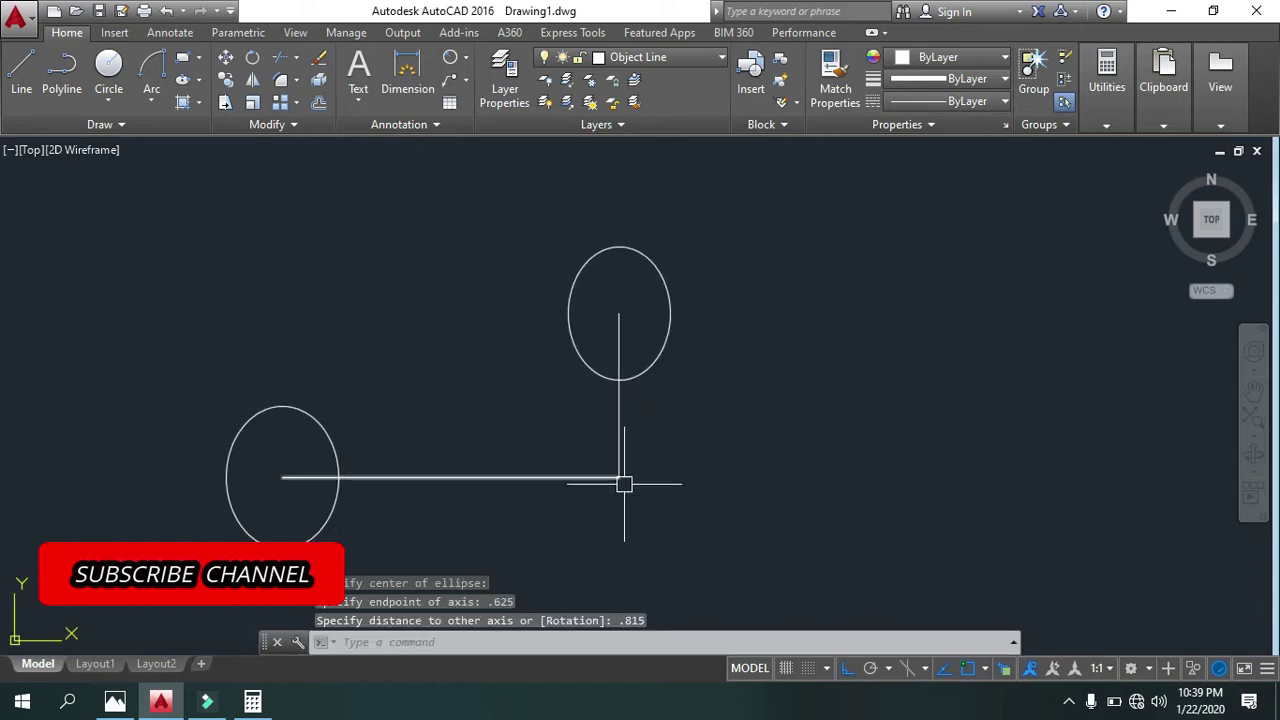
pyautogui.click(684, 436)
pyautogui.click(590, 513)
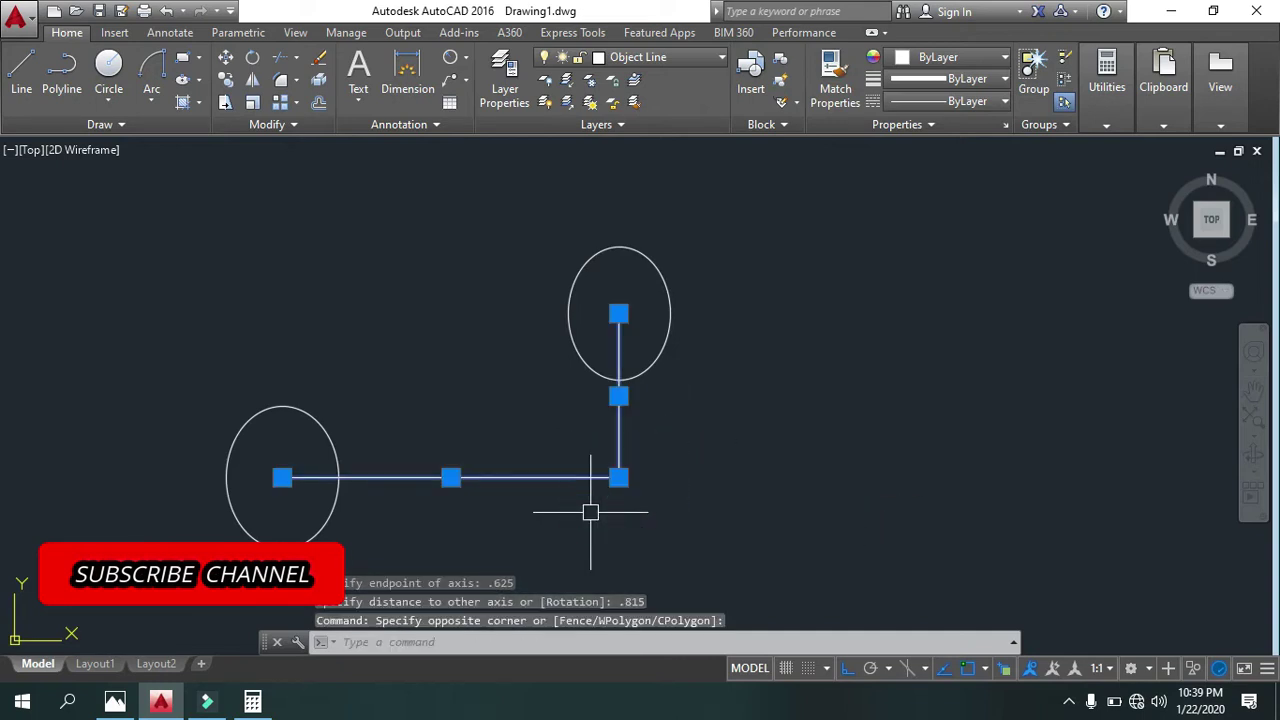
# Start a new line, then zoom around the ogee curve in the Photos reference before returning to AutoCAD.
pyautogui.click(21, 68)
pyautogui.click(114, 703)
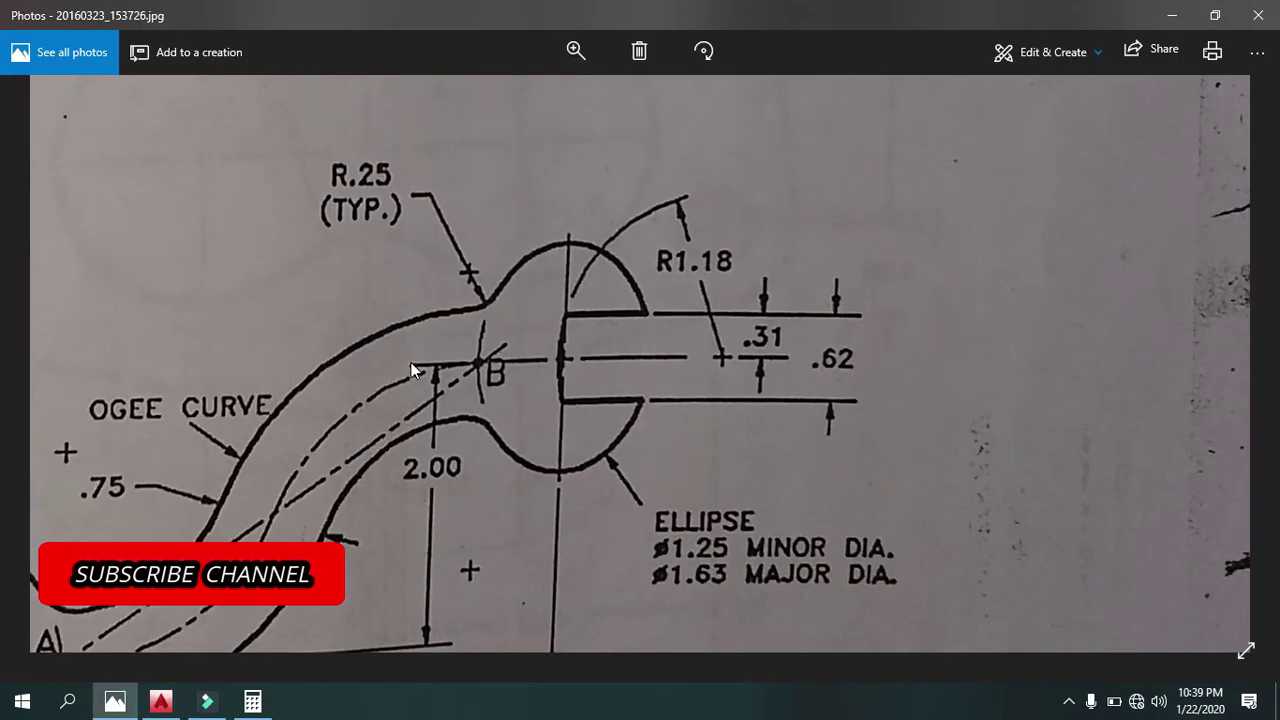
pyautogui.scroll(-1, 414, 371)
pyautogui.scroll(1, 450, 365)
pyautogui.scroll(-1, 639, 471)
pyautogui.scroll(1, 639, 468)
pyautogui.keyDown('ctrl'); pyautogui.scroll(2, 644, 491); pyautogui.keyUp('ctrl')
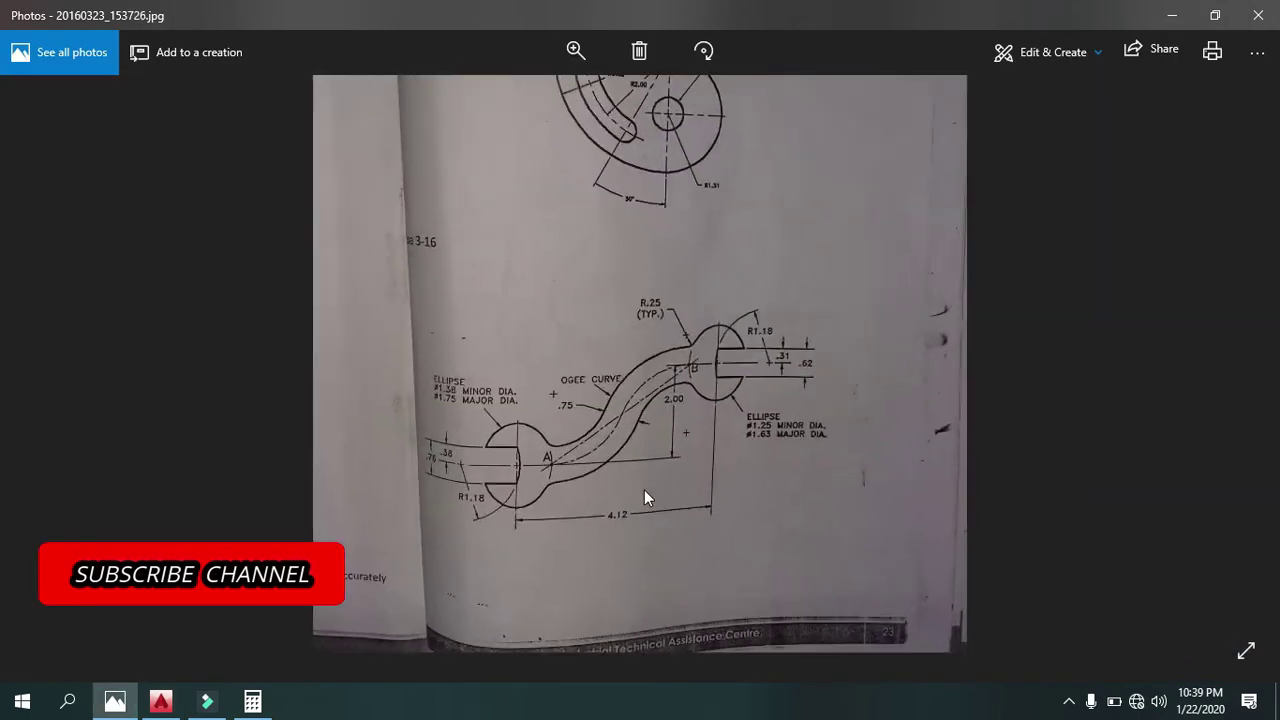
pyautogui.keyDown('ctrl'); pyautogui.scroll(1, 644, 489); pyautogui.keyUp('ctrl')
pyautogui.keyDown('ctrl'); pyautogui.scroll(1, 666, 371); pyautogui.keyUp('ctrl')
pyautogui.keyDown('ctrl'); pyautogui.scroll(1, 673, 252); pyautogui.keyUp('ctrl')
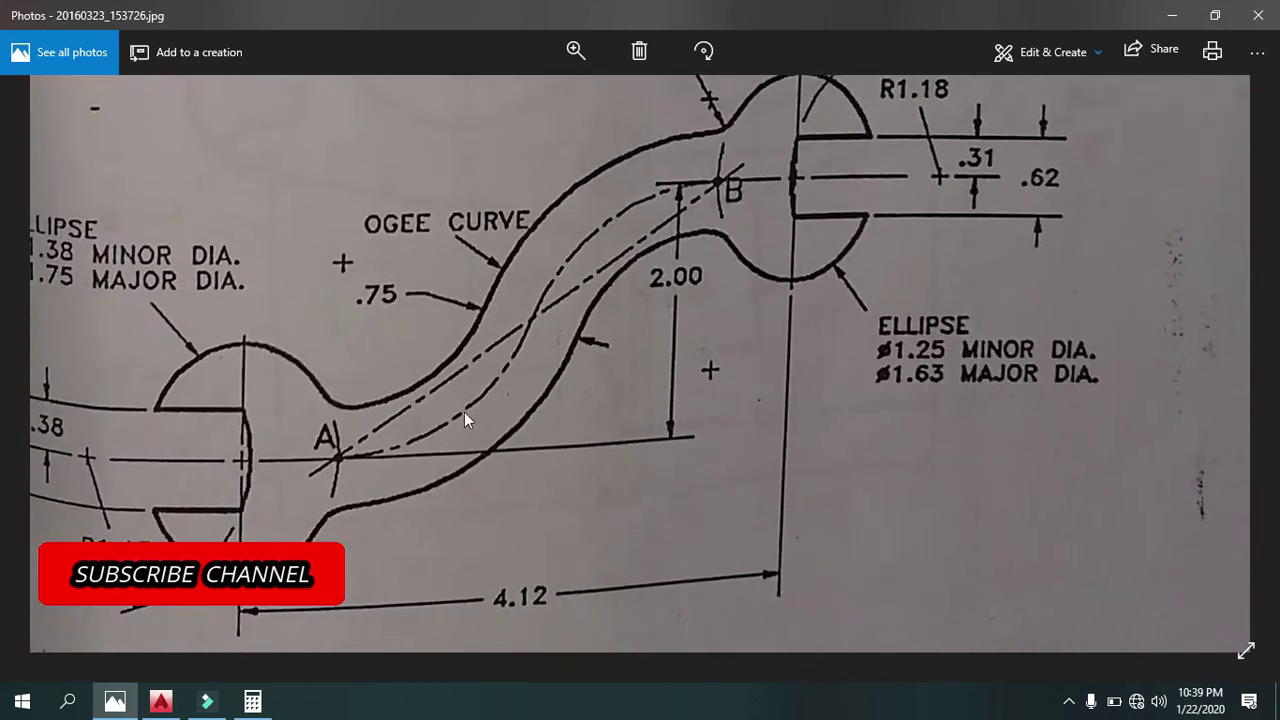
pyautogui.keyDown('ctrl'); pyautogui.scroll(-1, 469, 397); pyautogui.keyUp('ctrl')
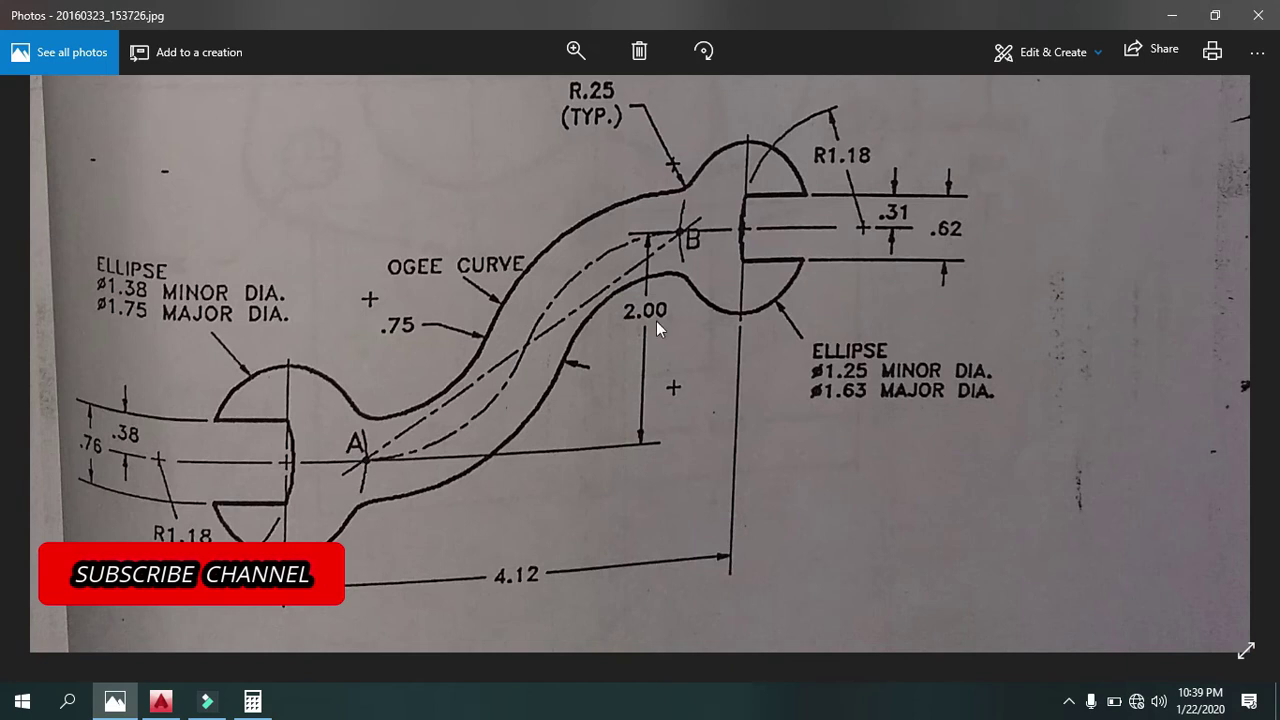
pyautogui.click(161, 701)
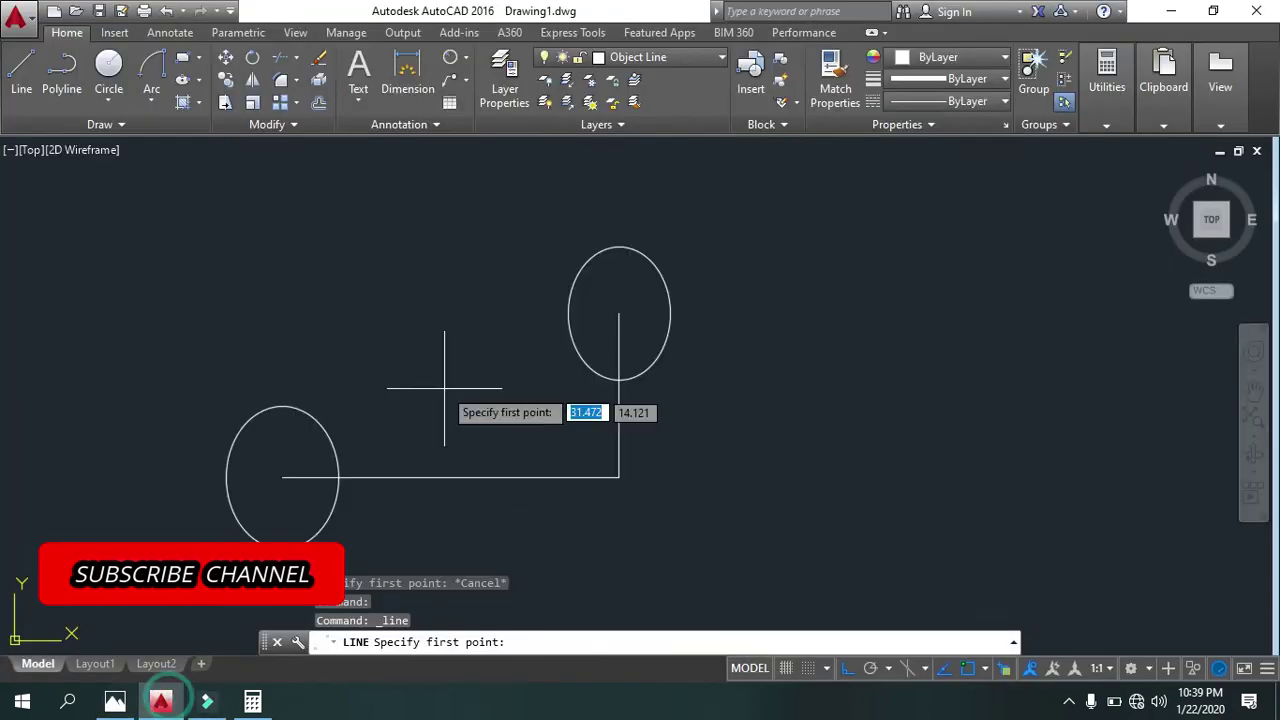
# Draw a line joining the left ellipse to the right ellipse.
pyautogui.click(338, 478)
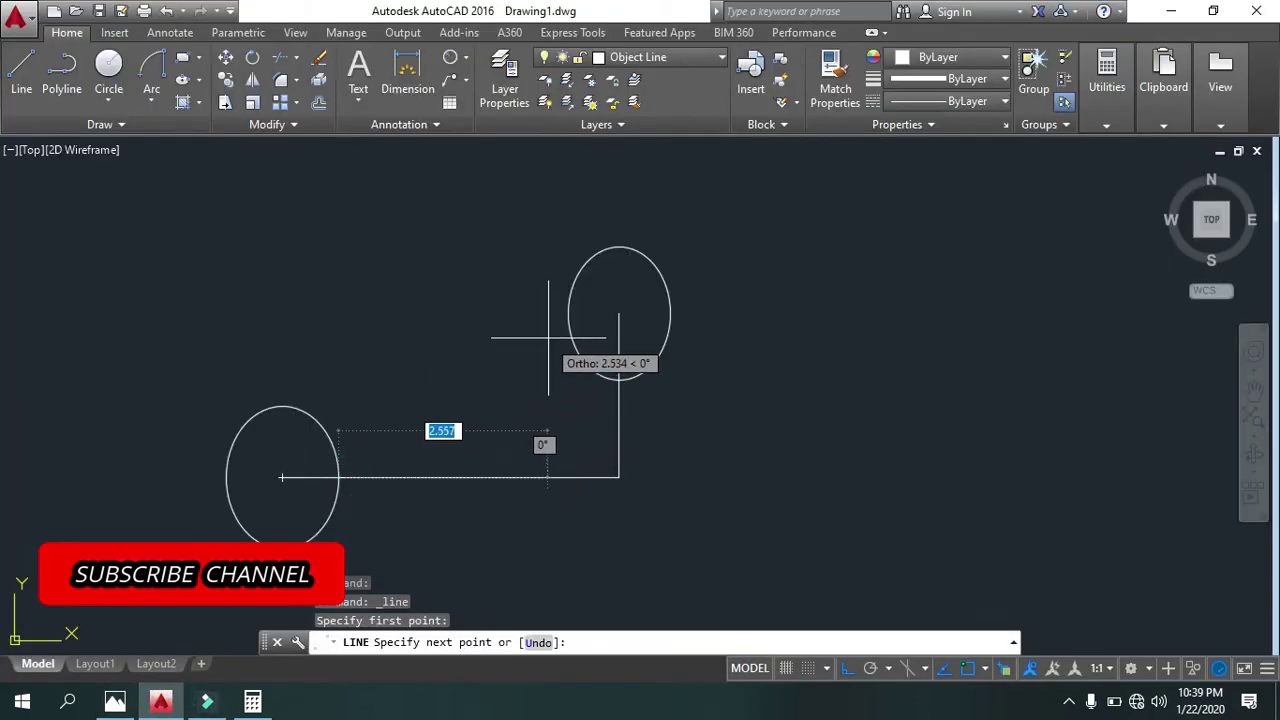
pyautogui.press('Escape')
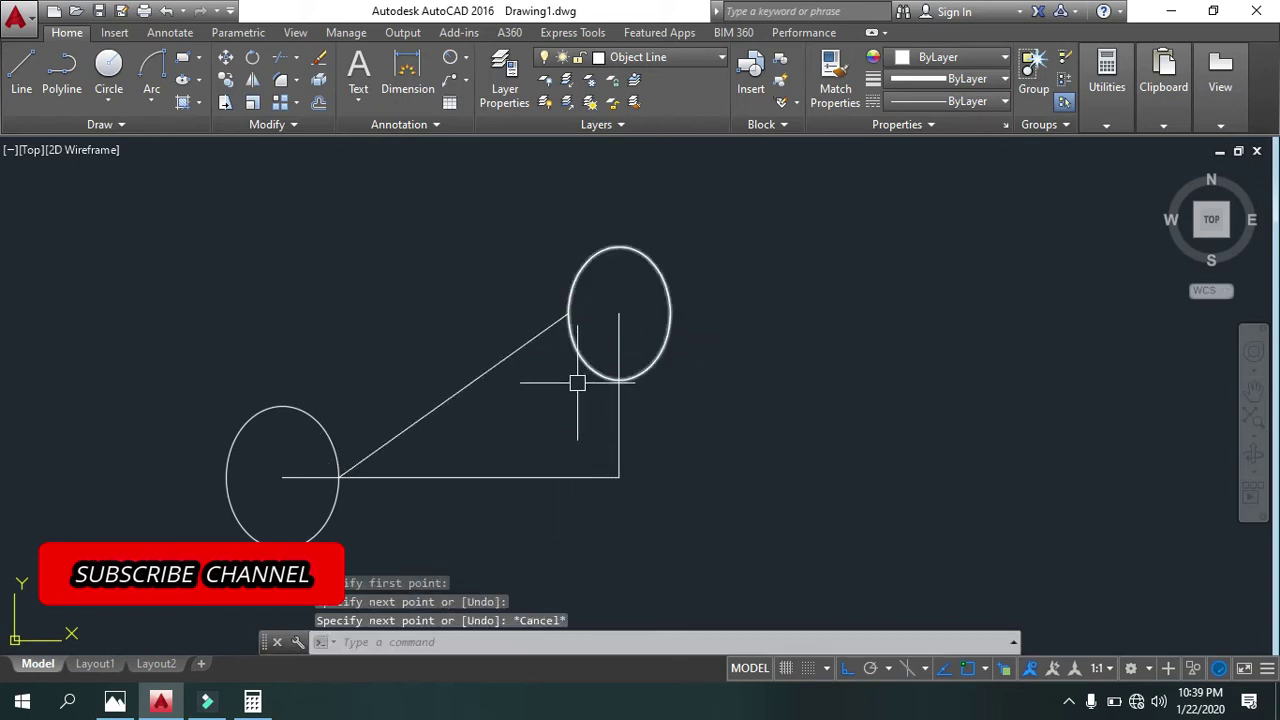
pyautogui.press('Escape')
# Erase the horizontal and vertical construction lines.
pyautogui.moveTo(577, 371); pyautogui.dragTo(625, 391, button='middle')
pyautogui.click(723, 472)
pyautogui.click(607, 528)
pyautogui.press('Delete')
# Check the reference photo in Photos and come back to AutoCAD.
pyautogui.moveTo(605, 480); pyautogui.dragTo(671, 469, button='middle')
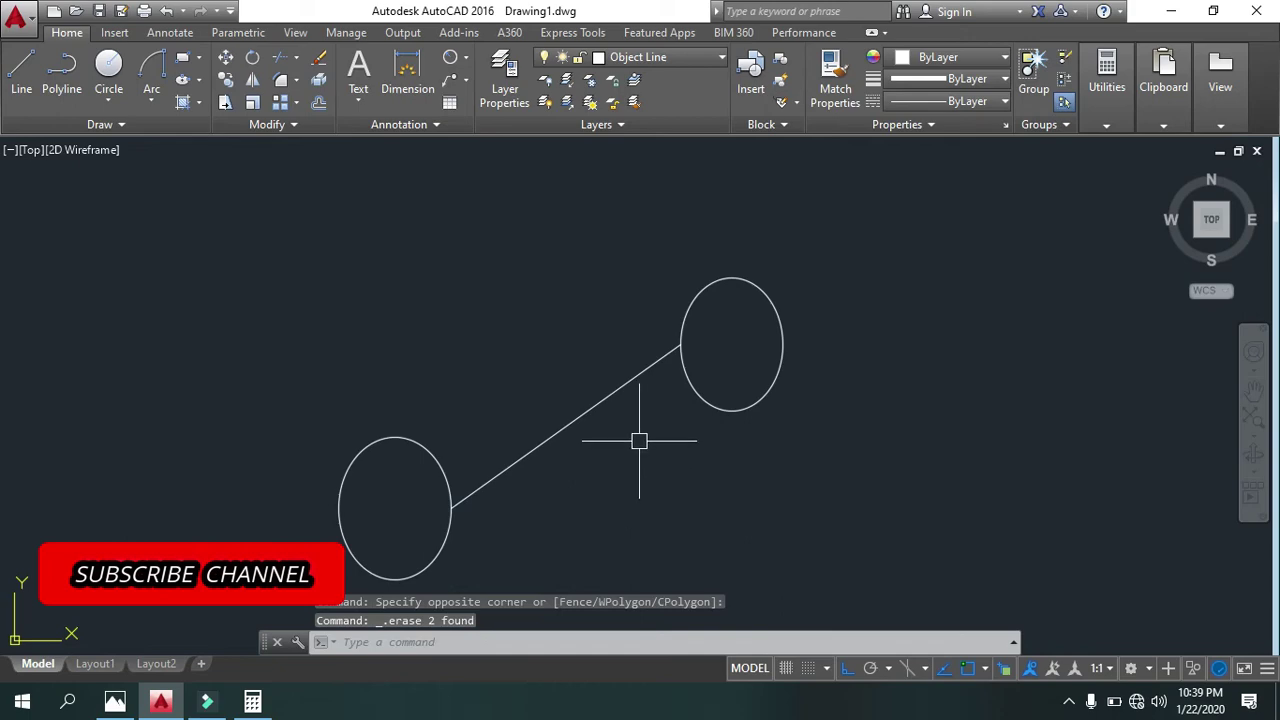
pyautogui.click(128, 706)
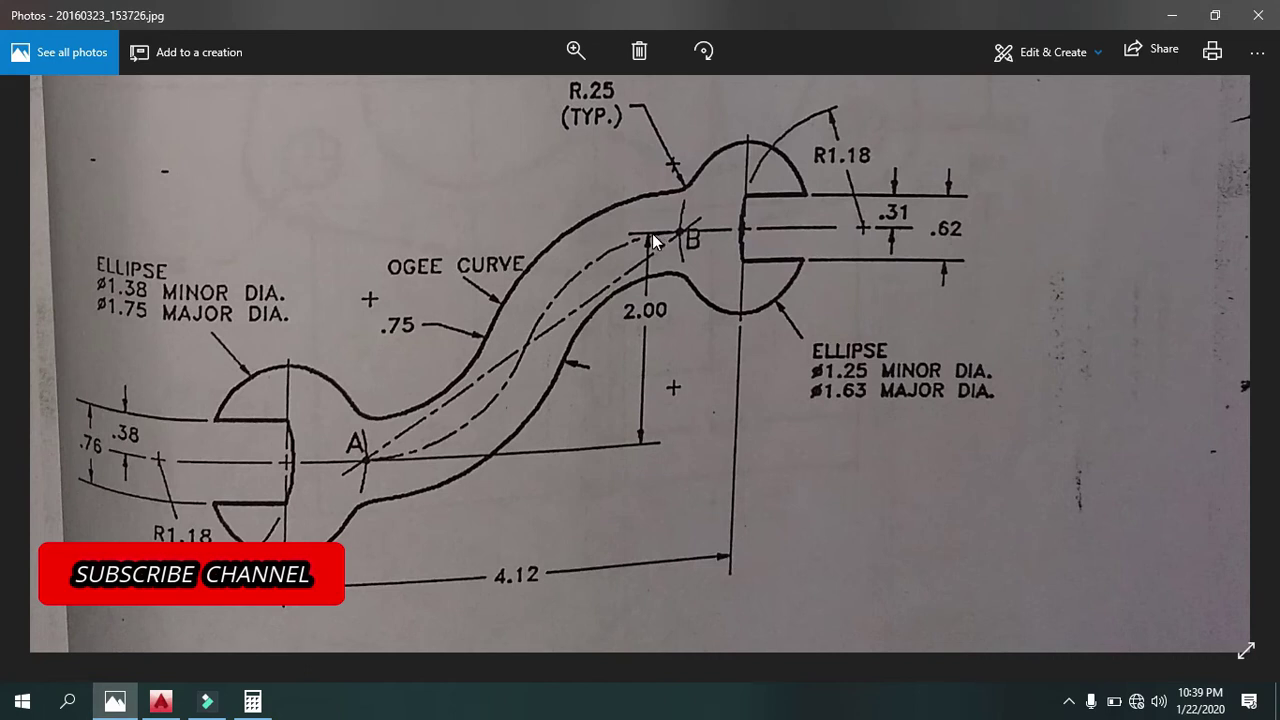
pyautogui.click(161, 701)
# Draw a short vertical line down from the diagonal and trim away the stray diagonal segment.
pyautogui.press('Escape')
pyautogui.press('Escape')
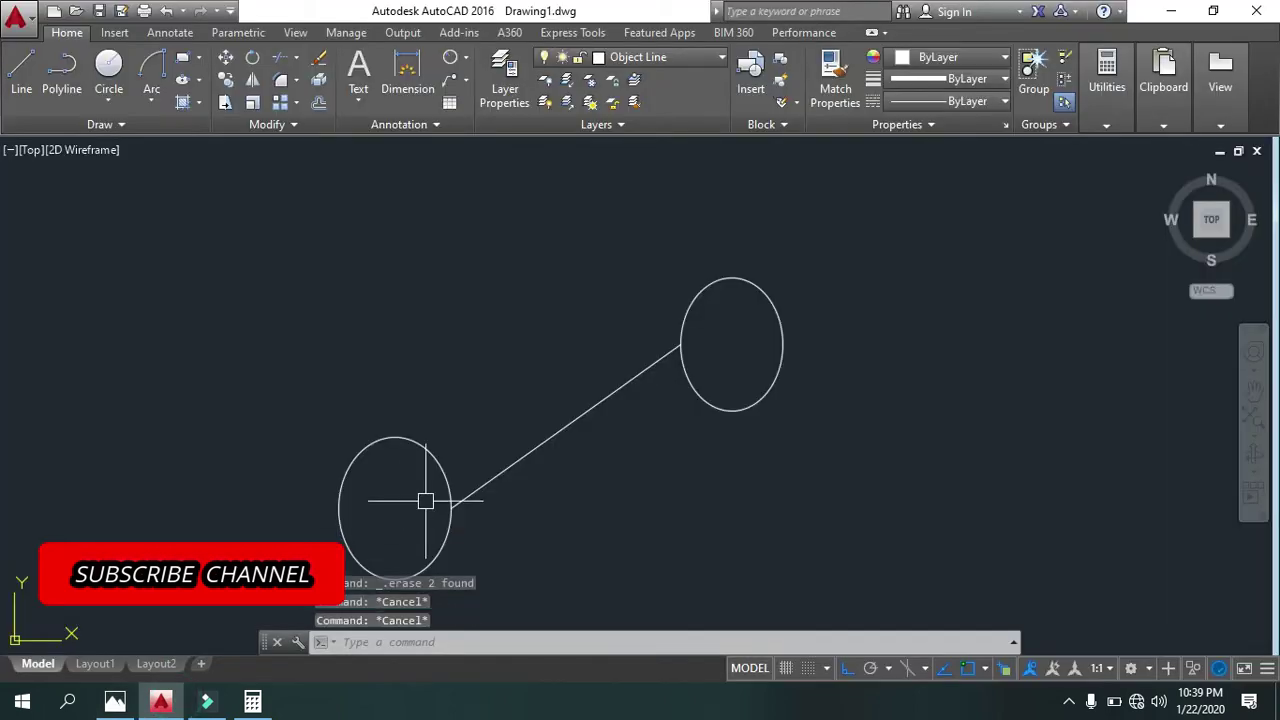
pyautogui.write('l')
pyautogui.press('Return')
pyautogui.click(566, 428)
pyautogui.click(566, 495)
pyautogui.press('Escape')
pyautogui.press('Escape')
pyautogui.press('Escape')
pyautogui.write('tr')
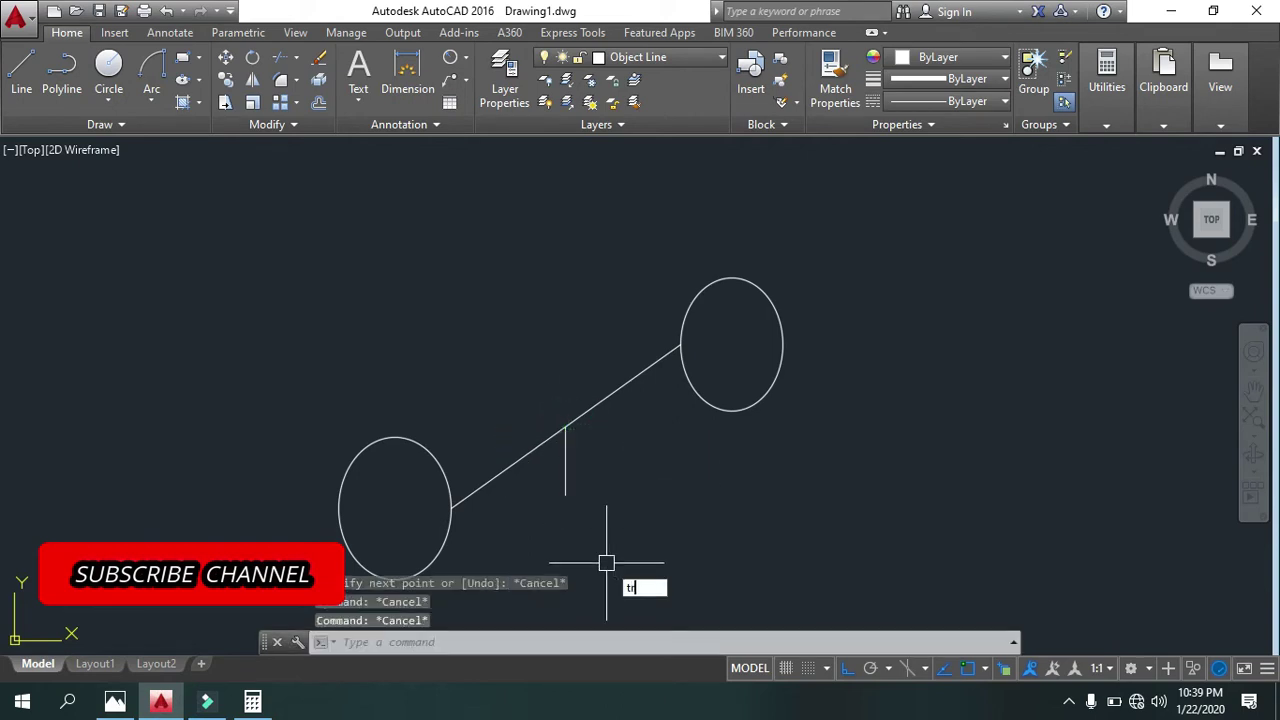
pyautogui.press('Return')
pyautogui.press('Return')
pyautogui.click(507, 469)
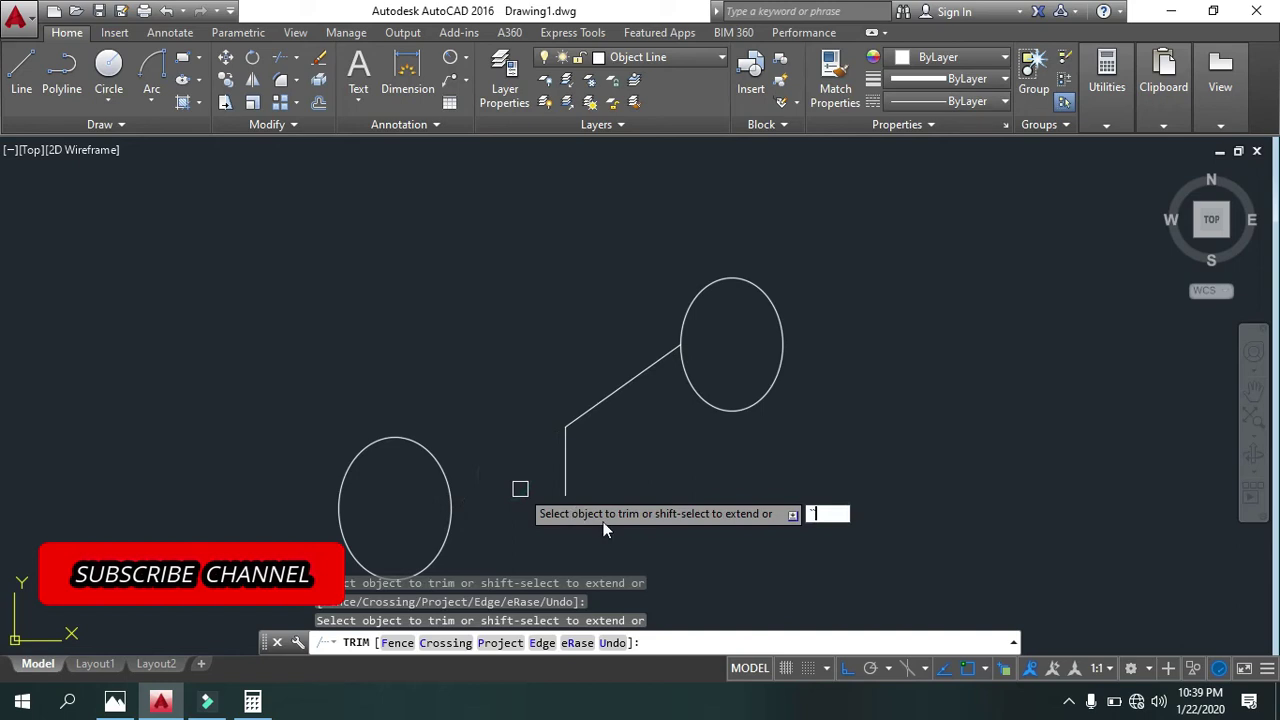
pyautogui.press('Escape')
pyautogui.press('Escape')
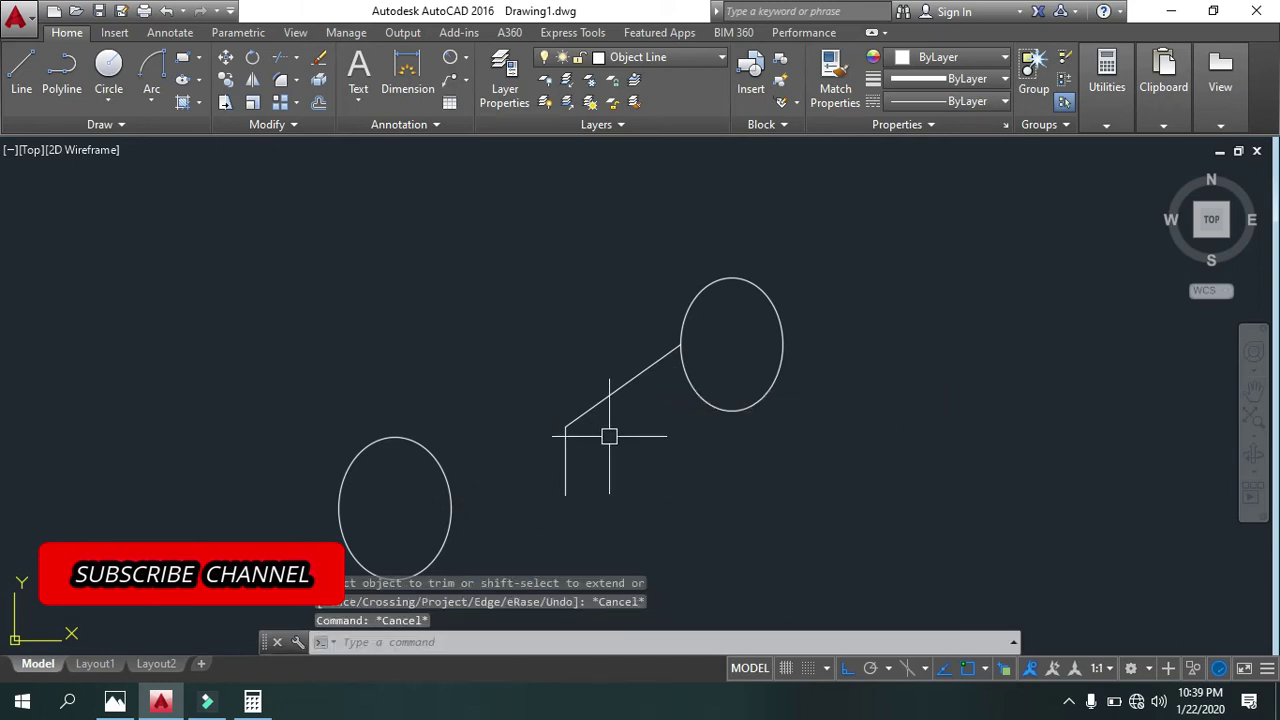
# Add a second vertical line from the diagonal and trim the diagonal left of it.
pyautogui.write('l')
pyautogui.press('Return')
pyautogui.click(624, 388)
pyautogui.click(628, 490)
pyautogui.press('Escape')
pyautogui.press('Return')
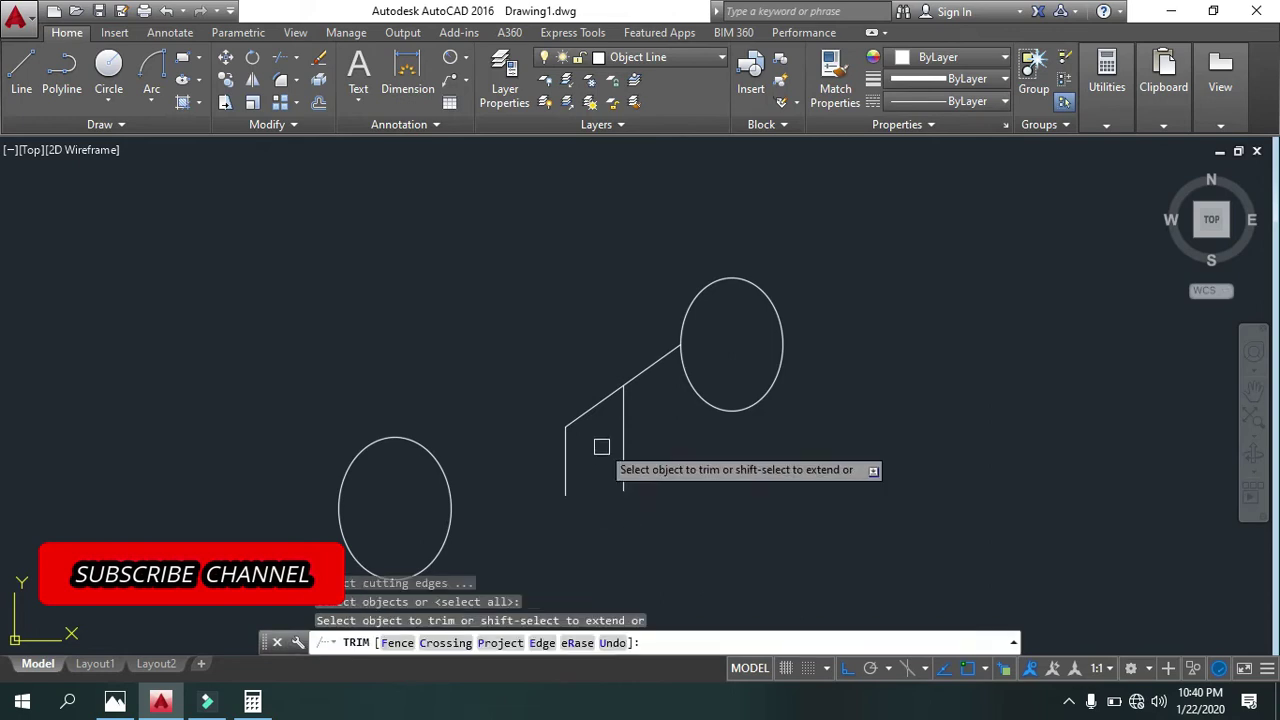
pyautogui.click(588, 410)
pyautogui.press('Escape')
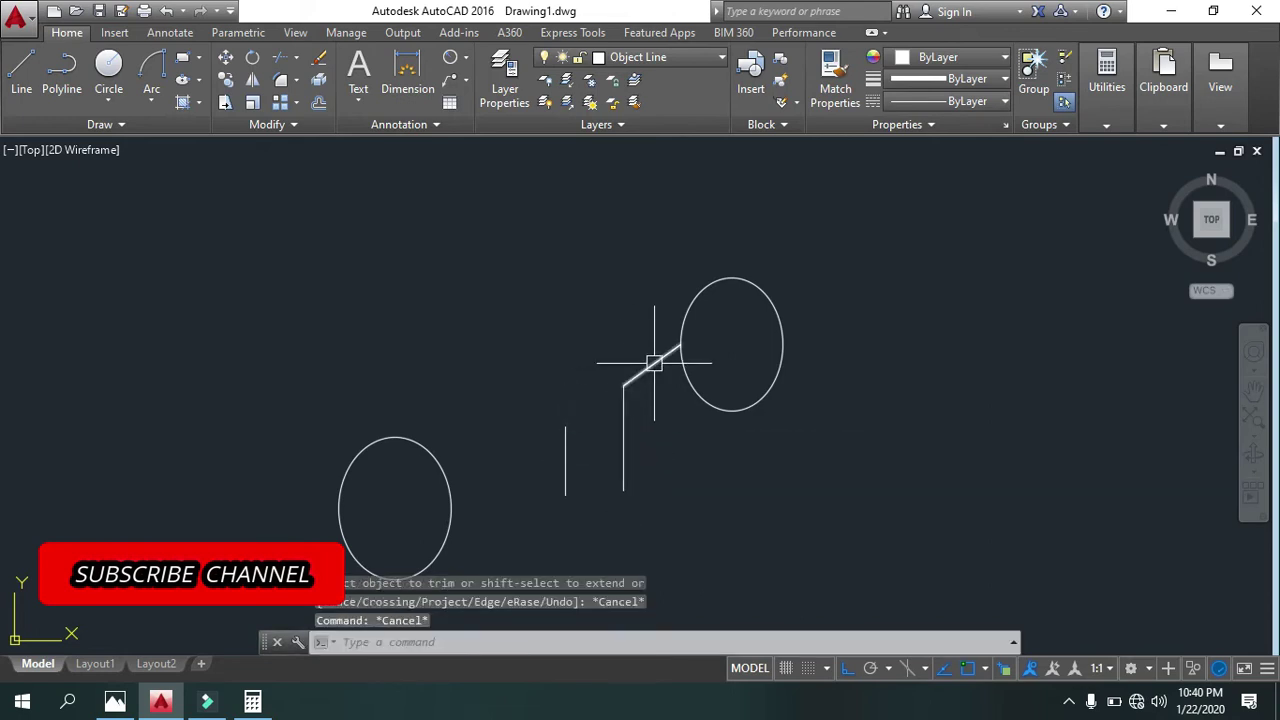
# Rotate the short diagonal line by -90 degrees about its left end.
pyautogui.moveTo(693, 428); pyautogui.dragTo(725, 391, button='middle')
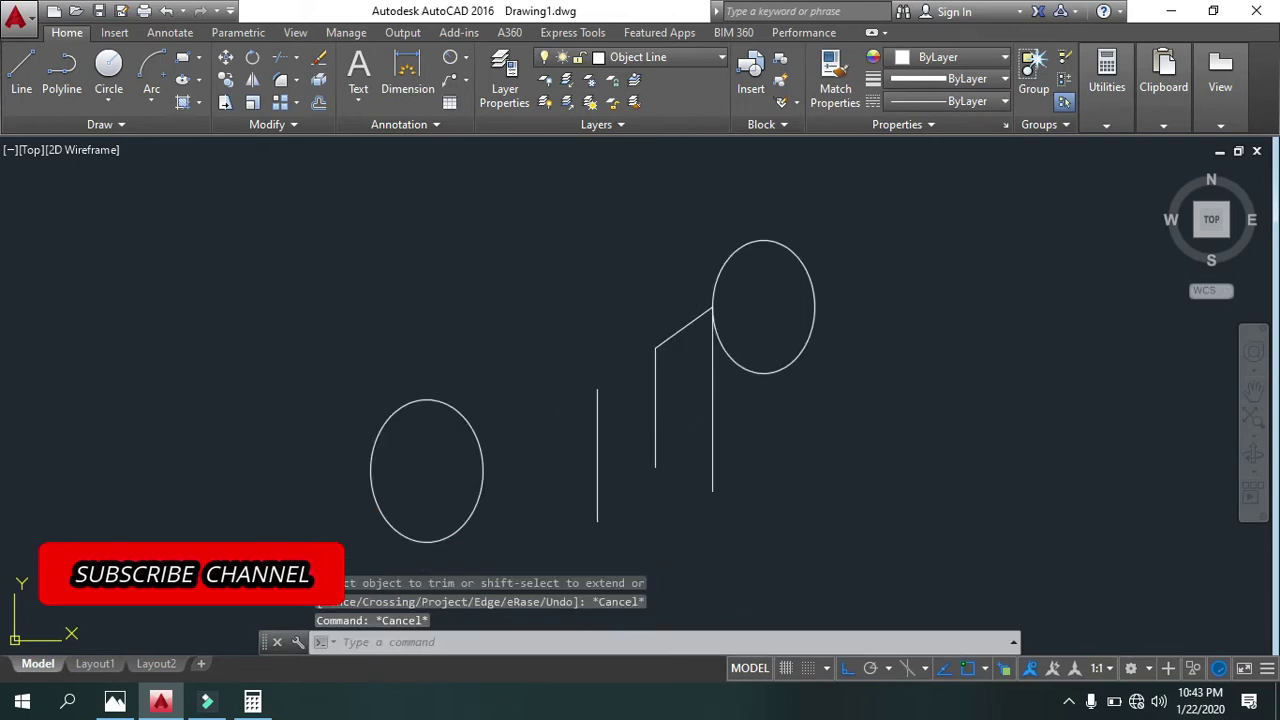
pyautogui.write('ro')
pyautogui.press('Return')
pyautogui.click(664, 340)
pyautogui.press('Return')
pyautogui.click(655, 348)
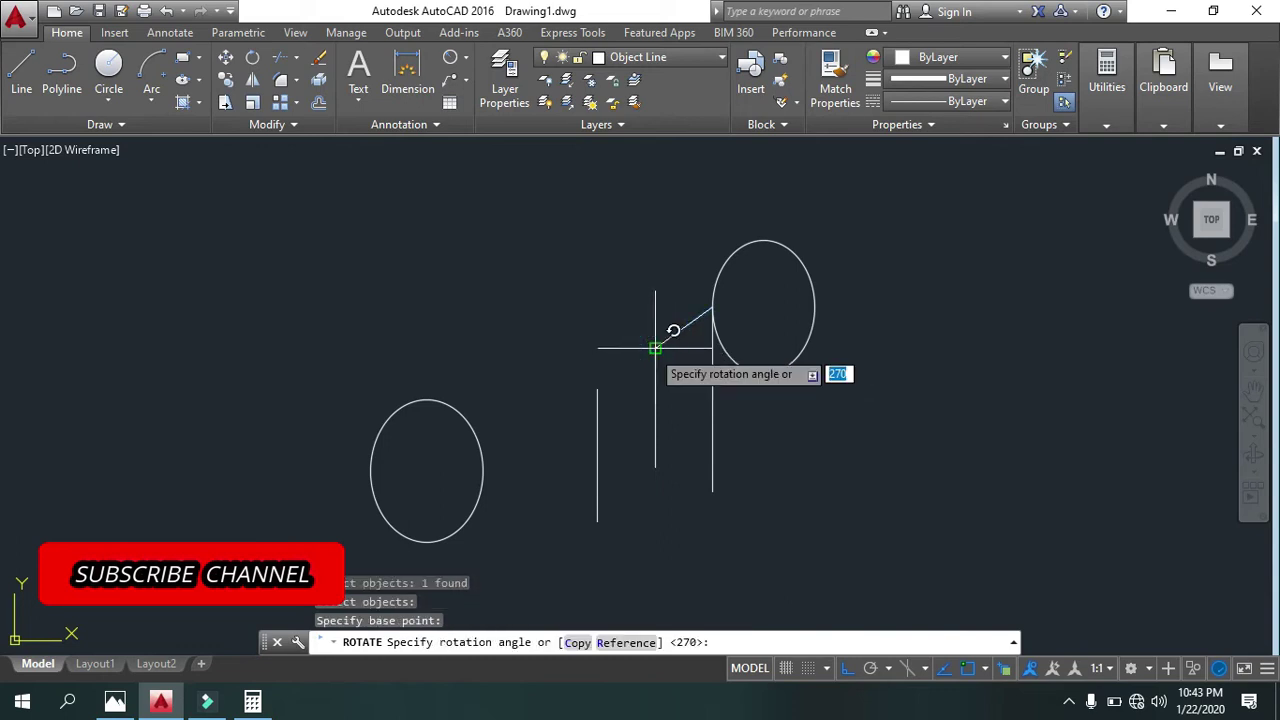
pyautogui.write('-90')
pyautogui.press('Return')
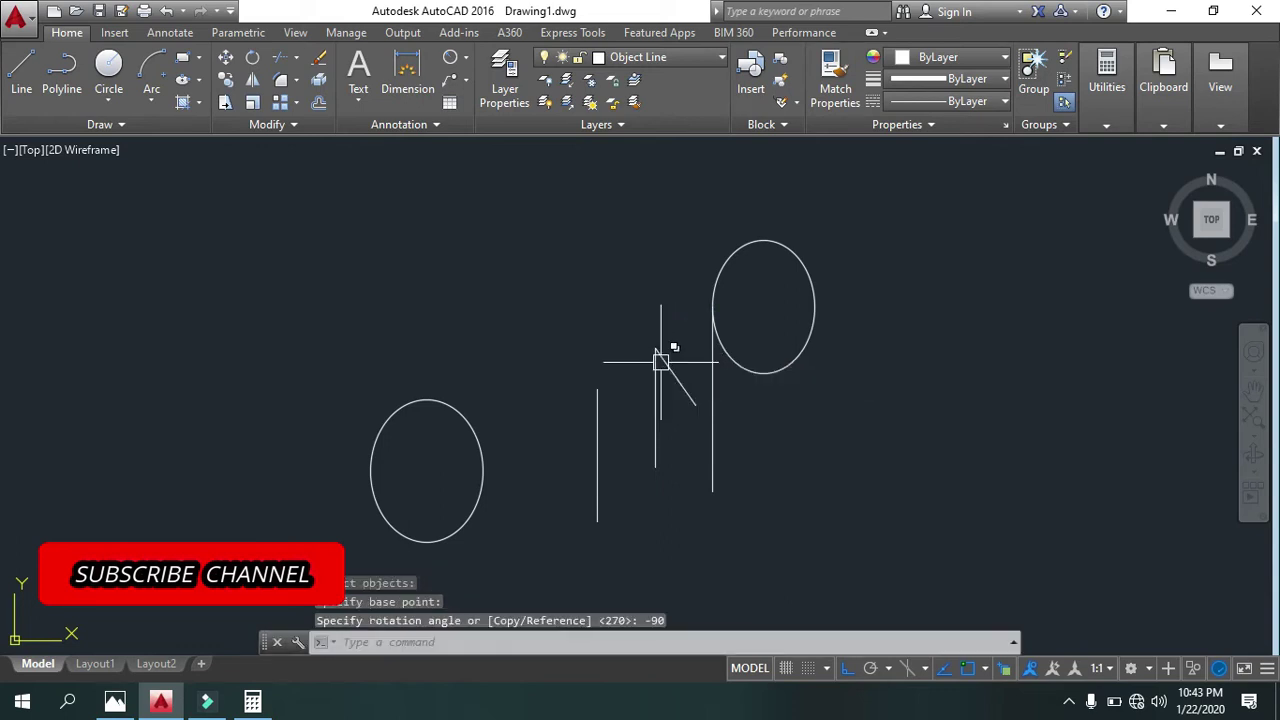
pyautogui.press('Escape')
pyautogui.press('Escape')
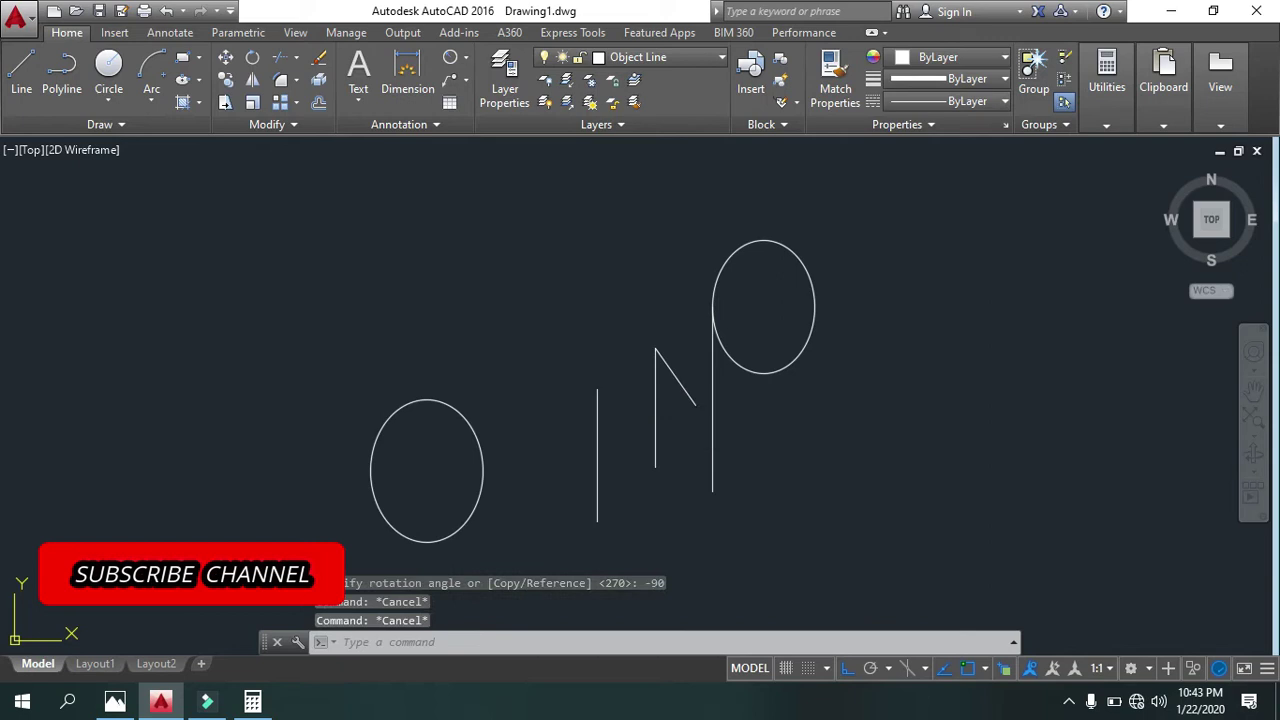
# Extend the rotated segment to the rightmost vertical line.
pyautogui.write('ex')
pyautogui.press('Return')
pyautogui.press('Return')
pyautogui.click(678, 381)
pyautogui.press('Escape')
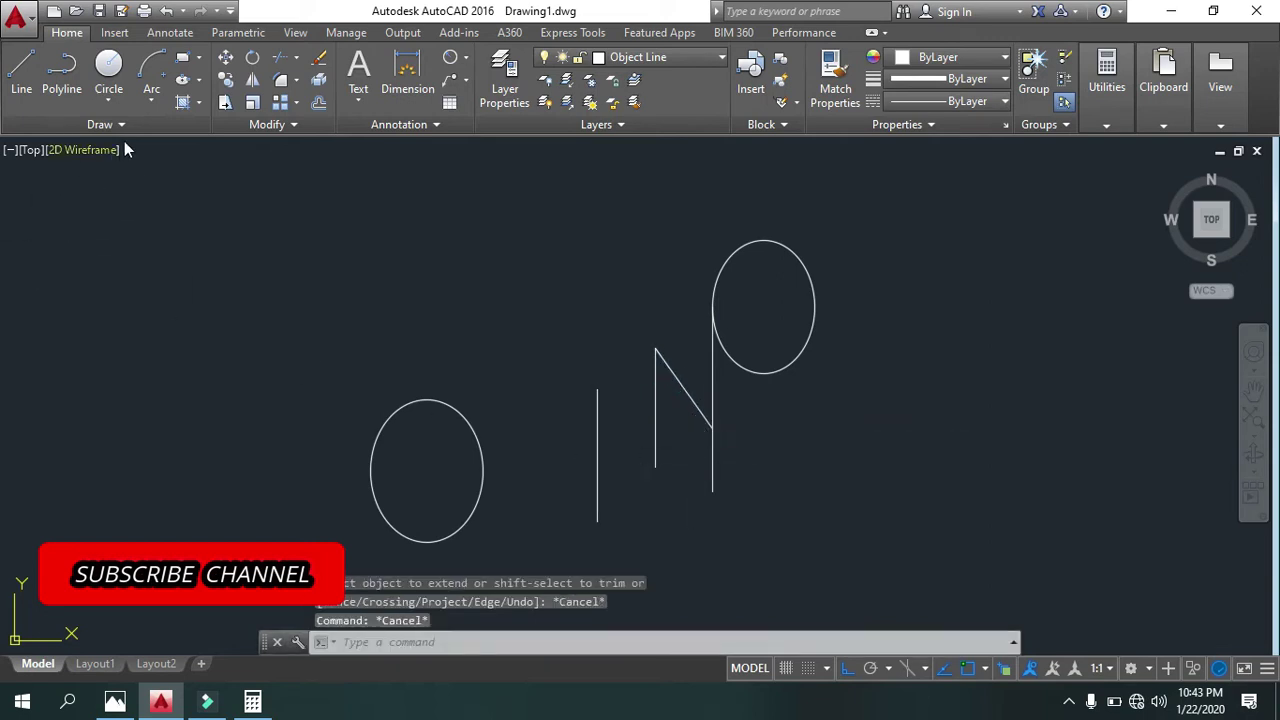
pyautogui.click(151, 100)
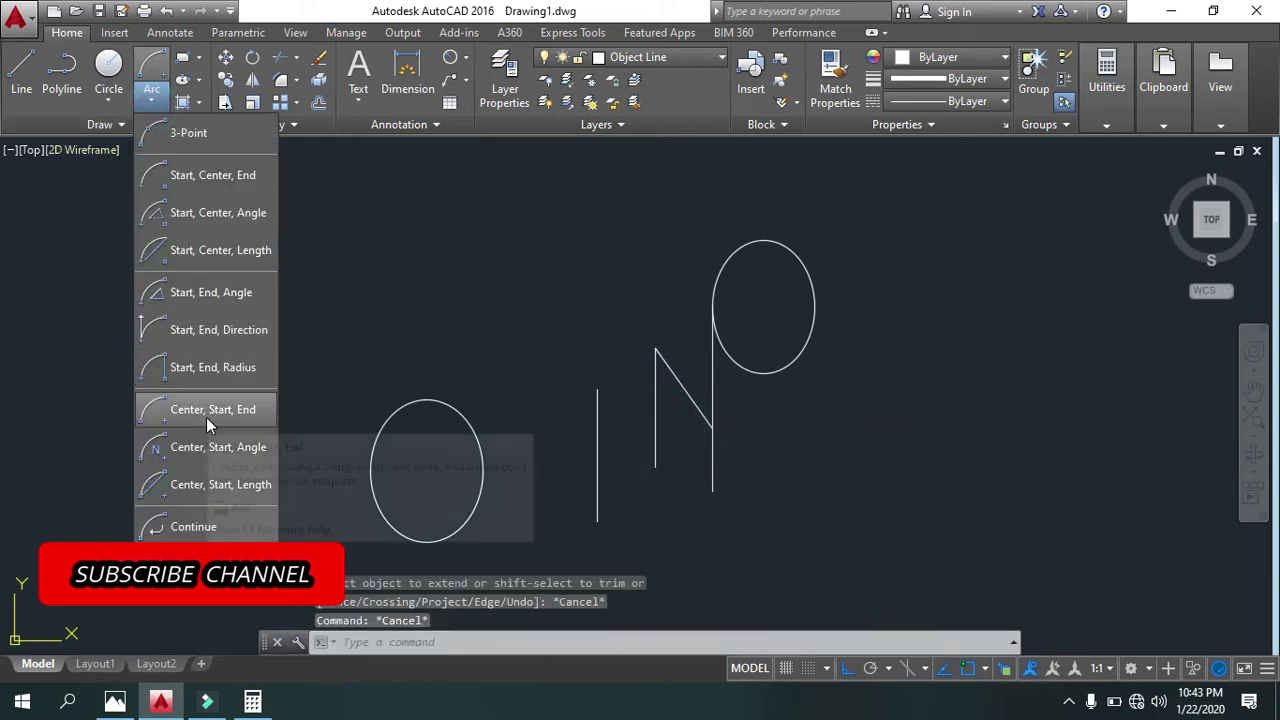
# Draw a centre-start-end arc from the right ellipse to the left vertical line's top.
pyautogui.click(209, 420)
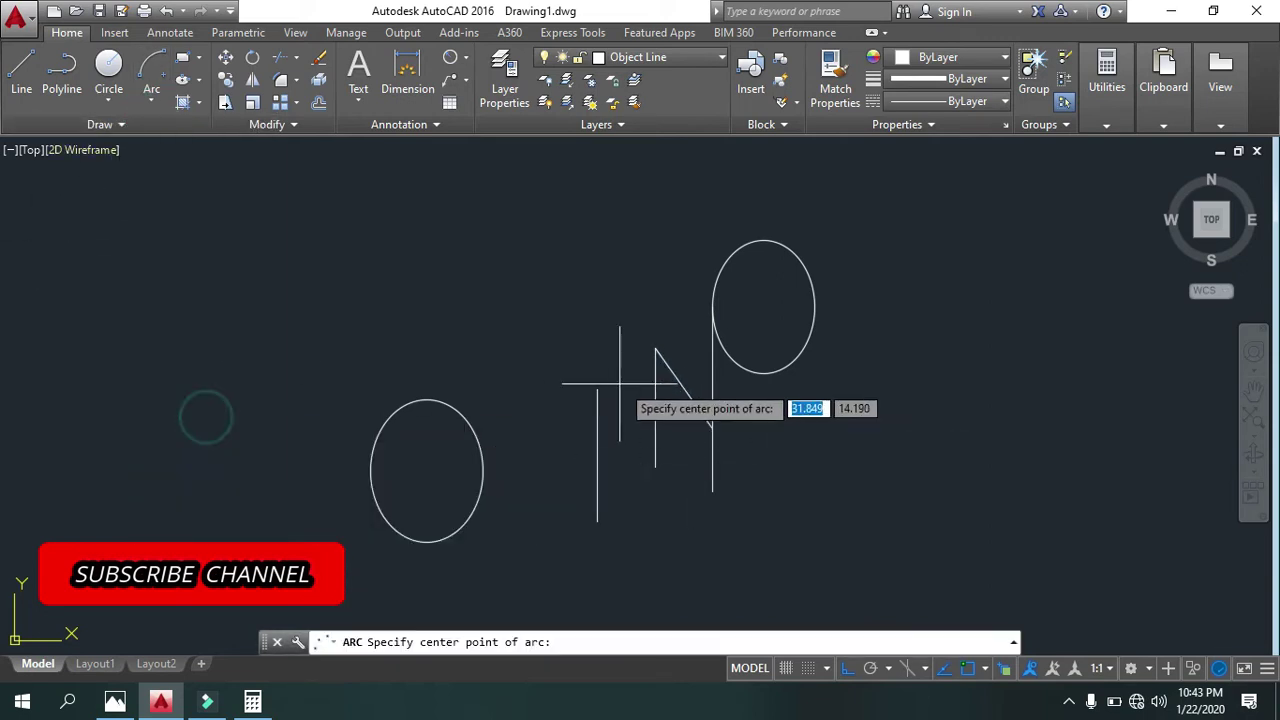
pyautogui.click(711, 428)
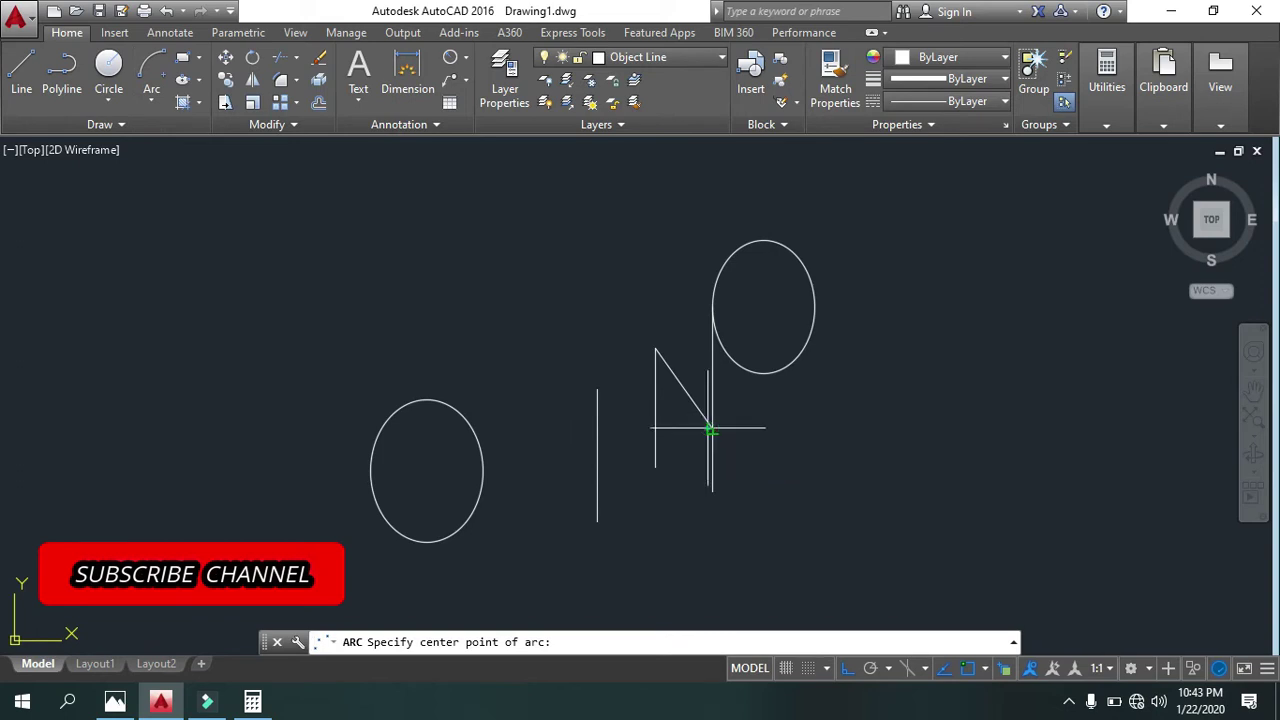
pyautogui.click(713, 303)
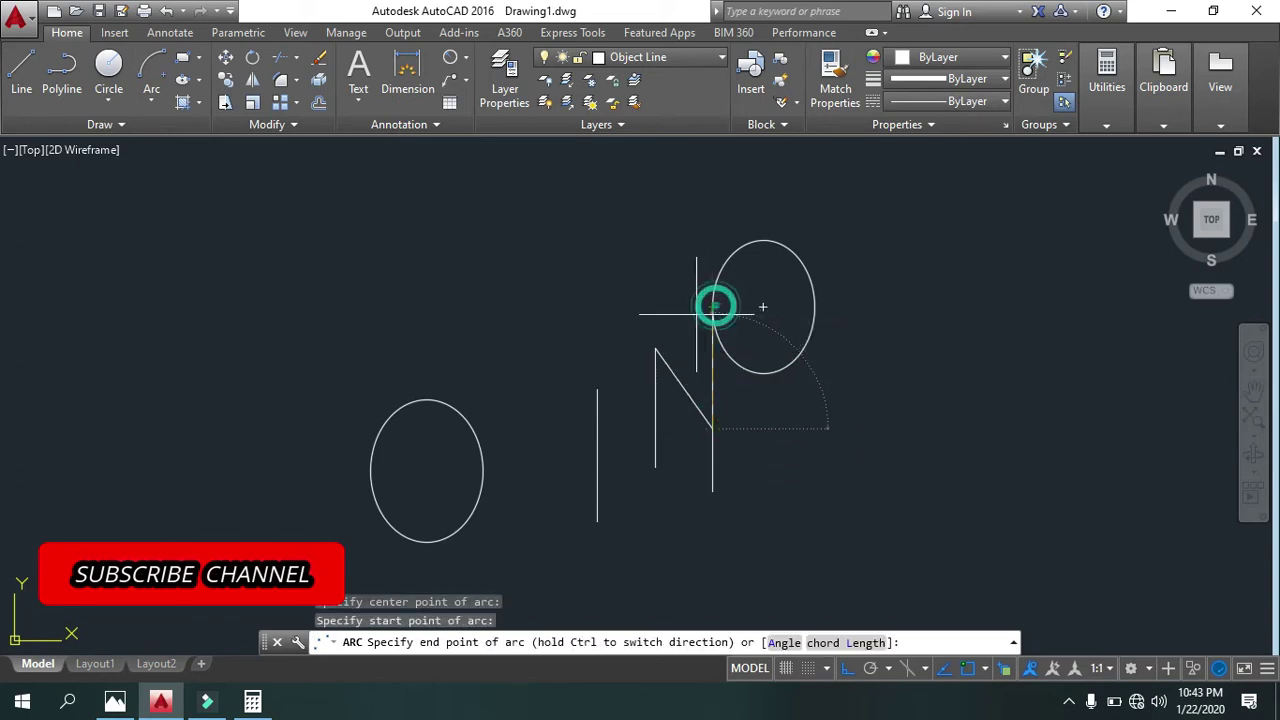
pyautogui.click(597, 389)
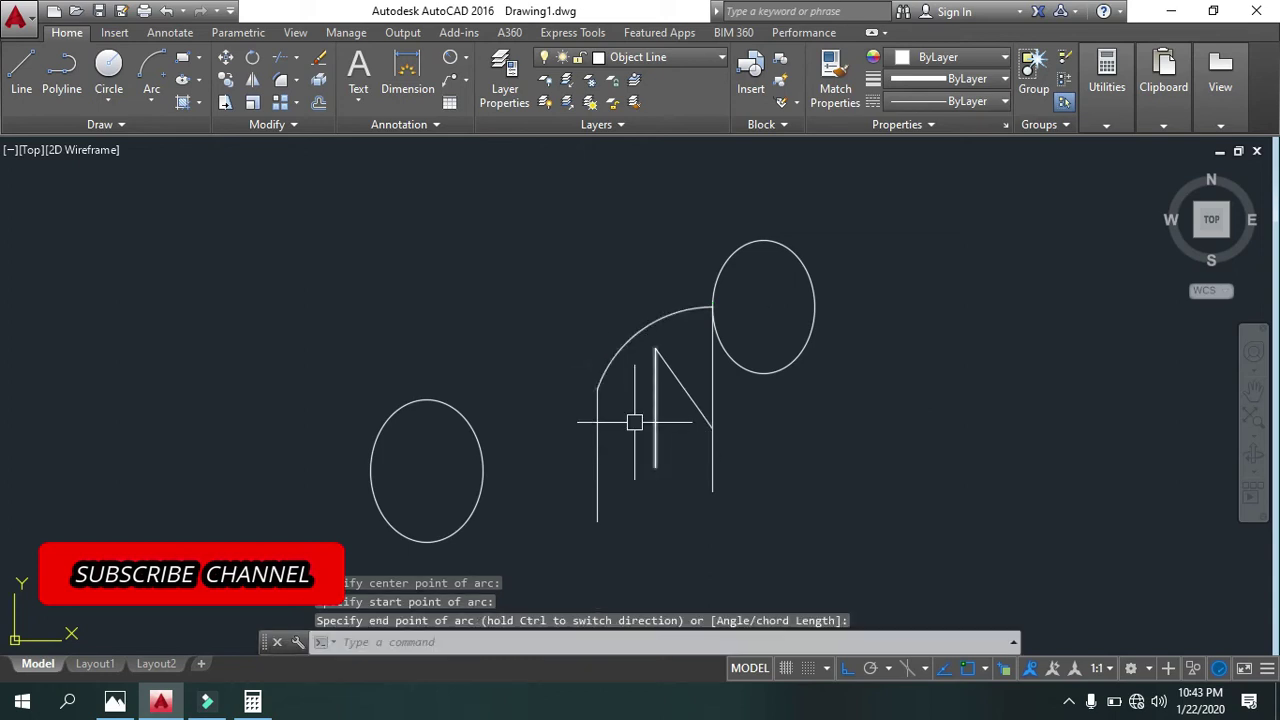
pyautogui.press('Escape')
# Delete the N-shaped construction lines and the leftover vertical line.
pyautogui.click(725, 404)
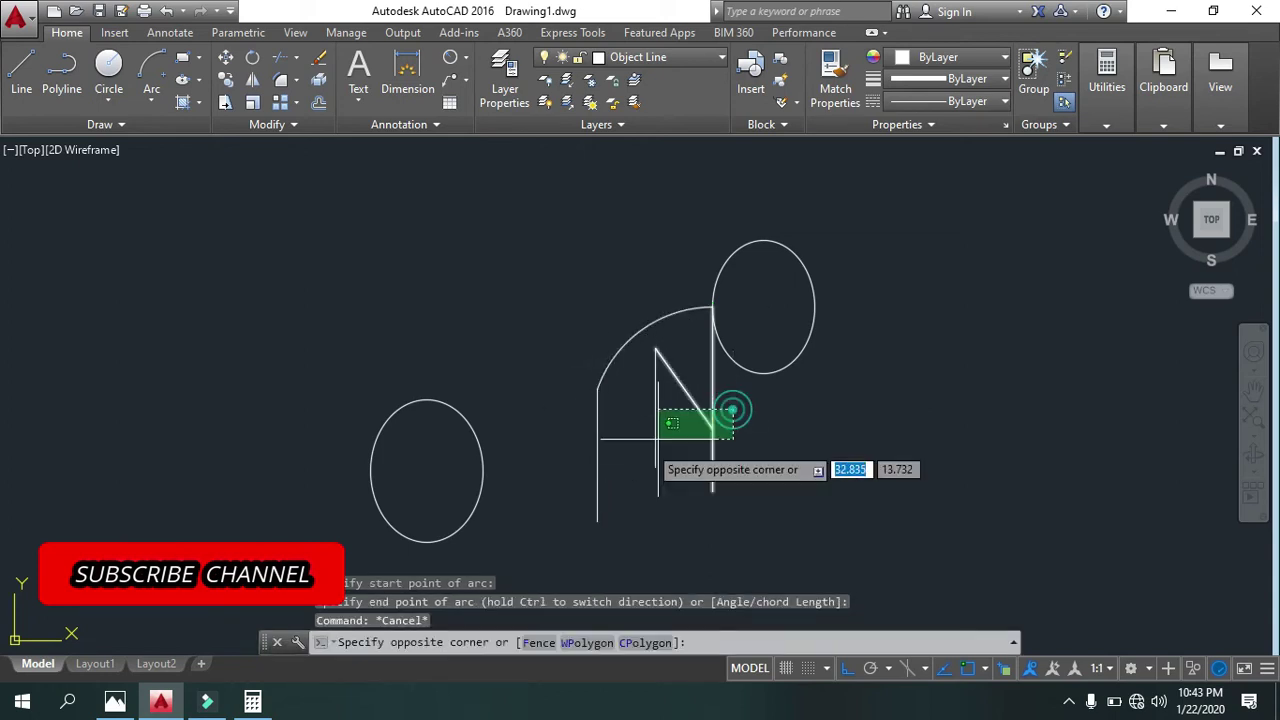
pyautogui.click(620, 457)
pyautogui.press('Delete')
pyautogui.click(620, 457)
pyautogui.click(585, 476)
pyautogui.press('Delete')
pyautogui.press('Escape')
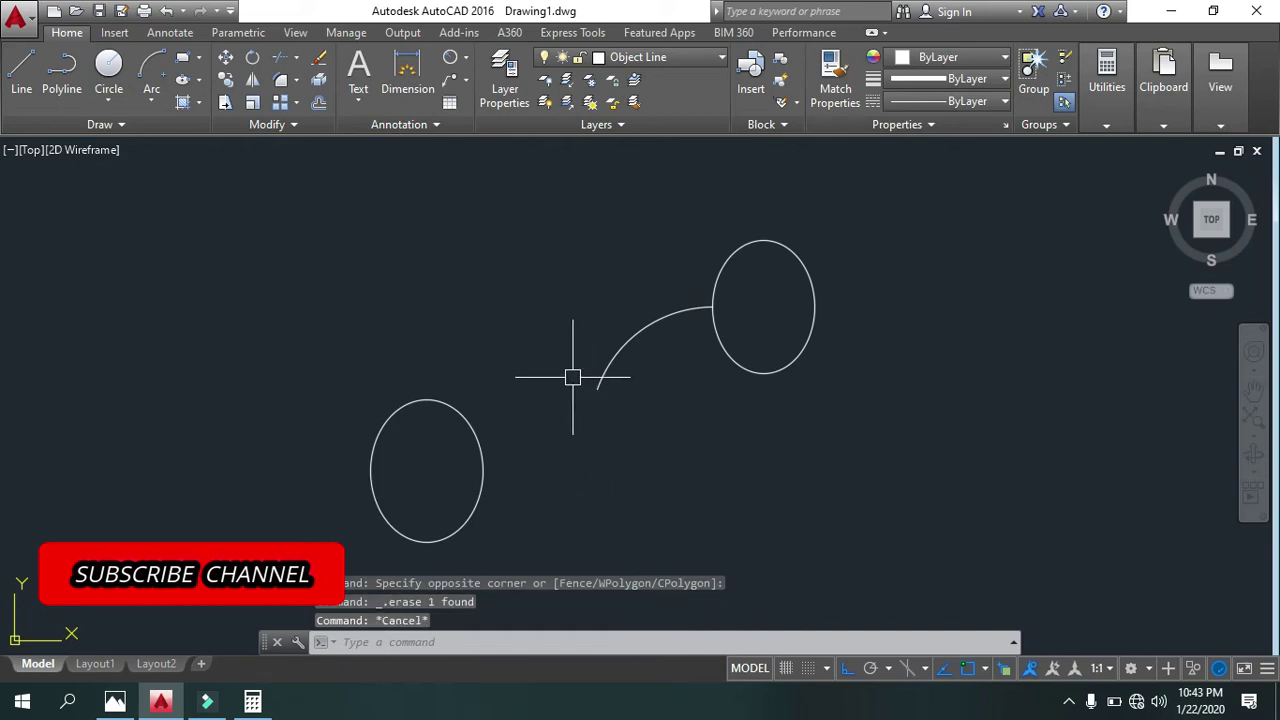
# Mirror the arc across the line through its two ends, keeping the original.
pyautogui.press('Return')
pyautogui.click(614, 357)
pyautogui.press('Return')
pyautogui.click(597, 388)
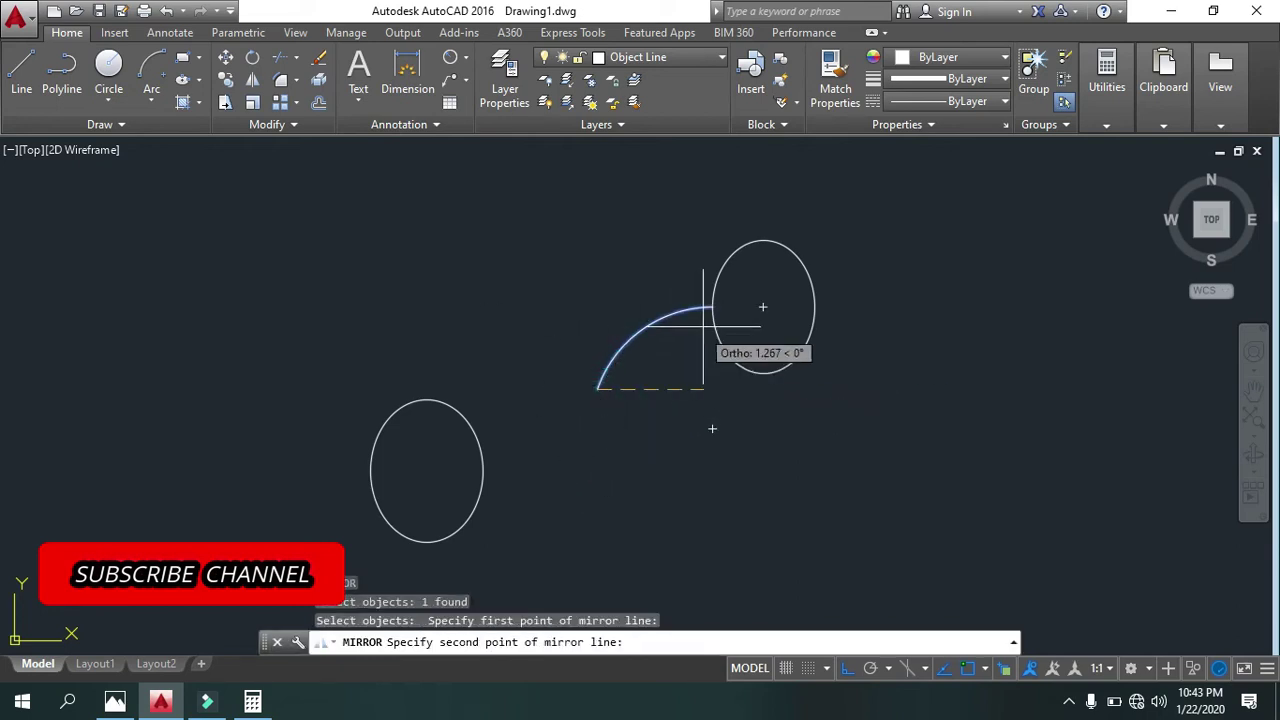
pyautogui.click(711, 312)
pyautogui.click(736, 378)
pyautogui.press('Escape')
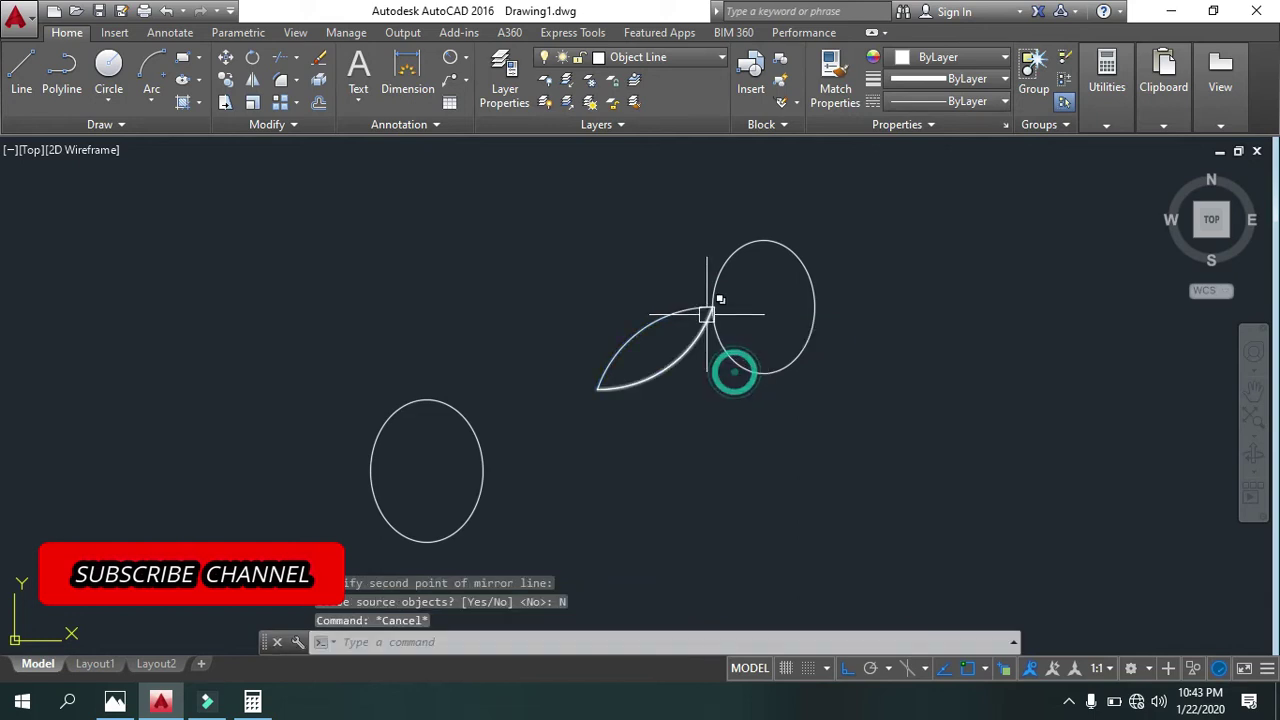
pyautogui.press('Escape')
# Move the mirrored arc onto the first arc's lower end to complete the S curve.
pyautogui.press('Return')
pyautogui.click(663, 368)
pyautogui.press('Return')
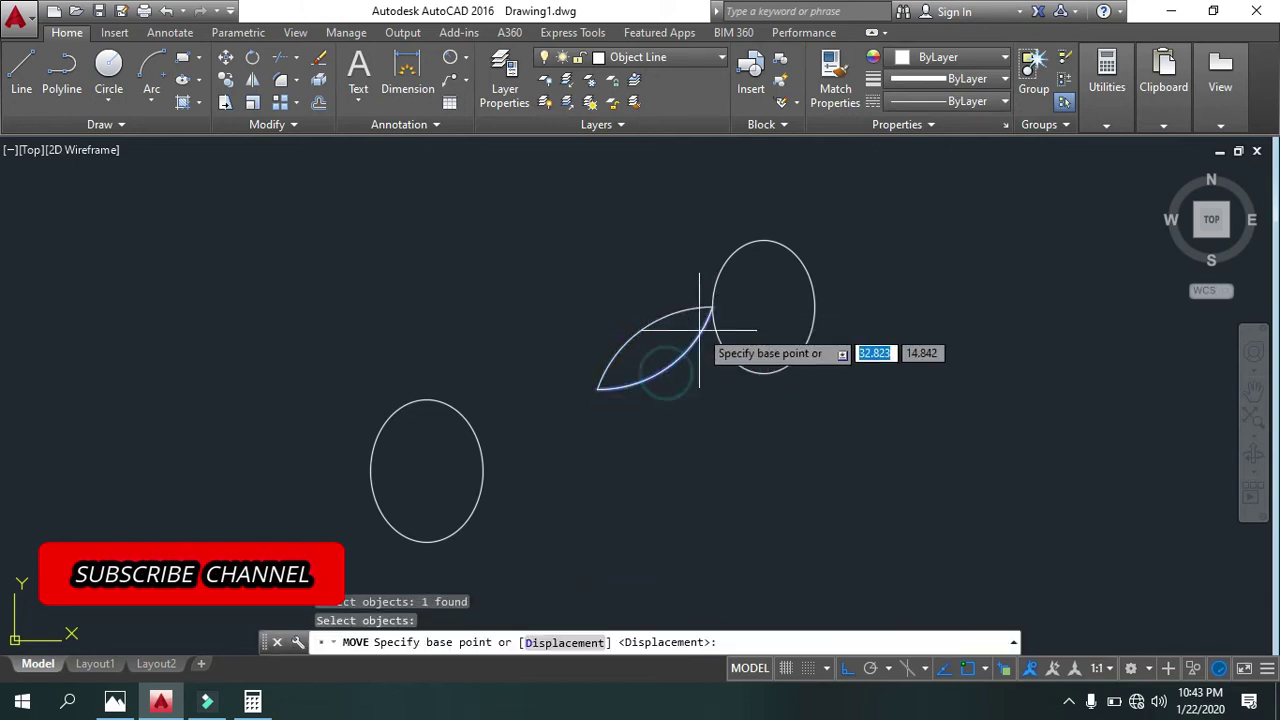
pyautogui.click(710, 307)
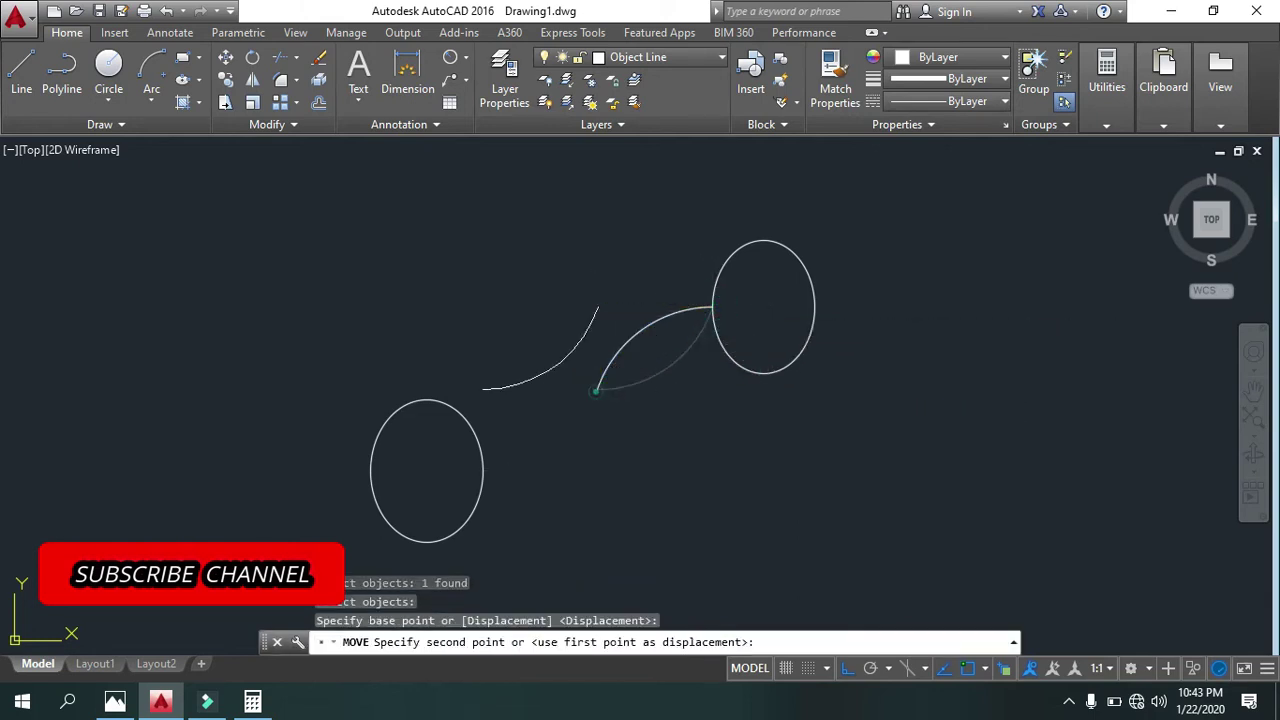
pyautogui.click(600, 380)
pyautogui.moveTo(616, 422); pyautogui.dragTo(600, 427, button='middle')
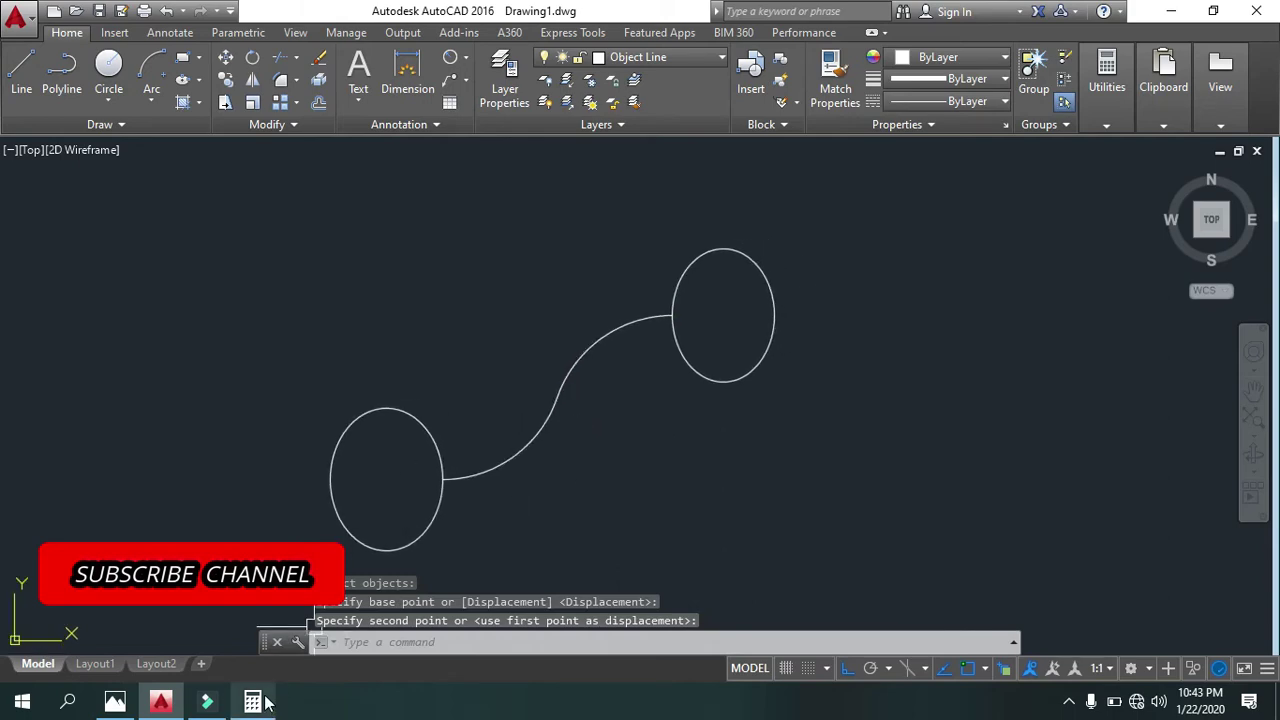
pyautogui.click(115, 702)
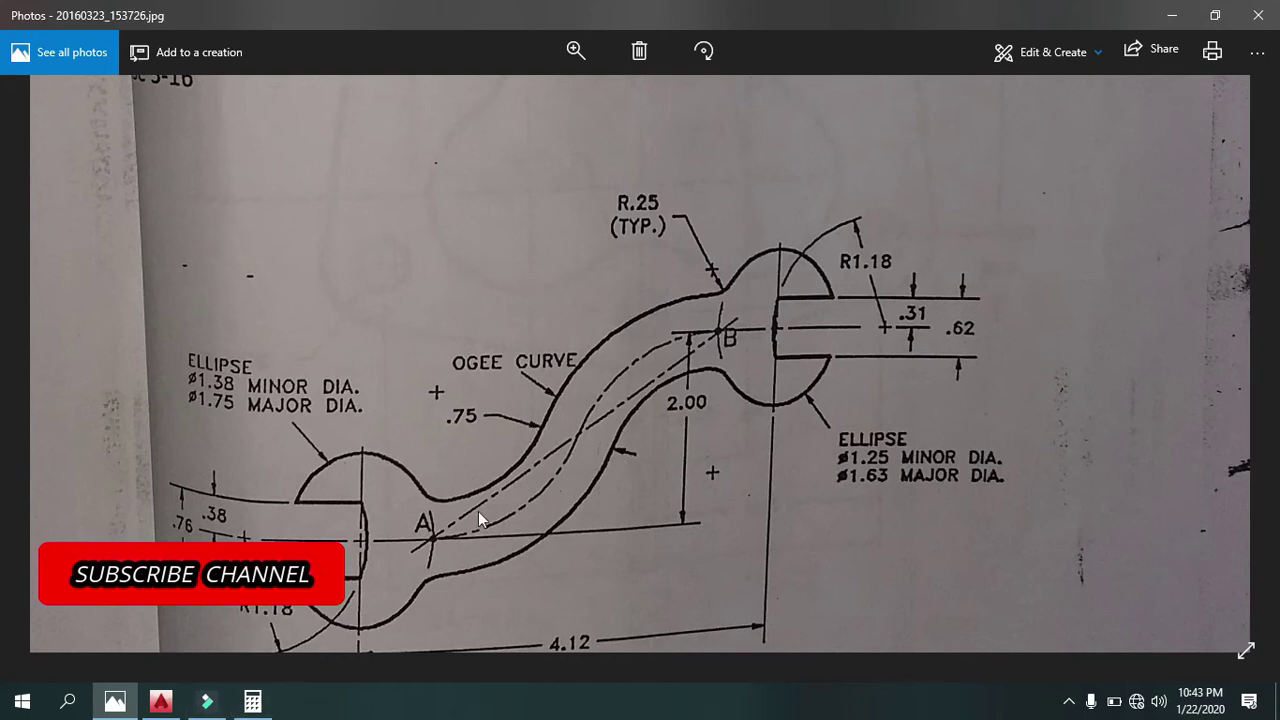
pyautogui.click(254, 703)
# Halve the 0.75 width to 0.375 in Calculator, then minimize it and return to AutoCAD.
pyautogui.click(350, 287)
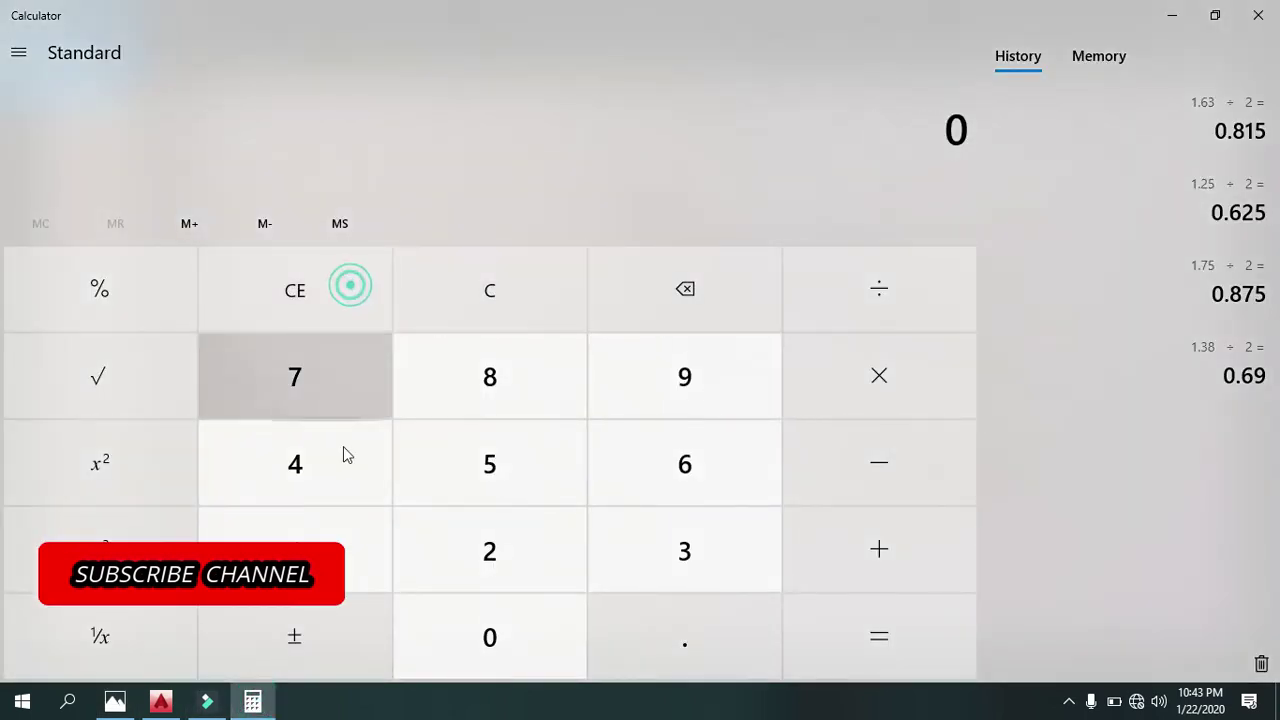
pyautogui.click(637, 610)
pyautogui.click(268, 367)
pyautogui.click(514, 474)
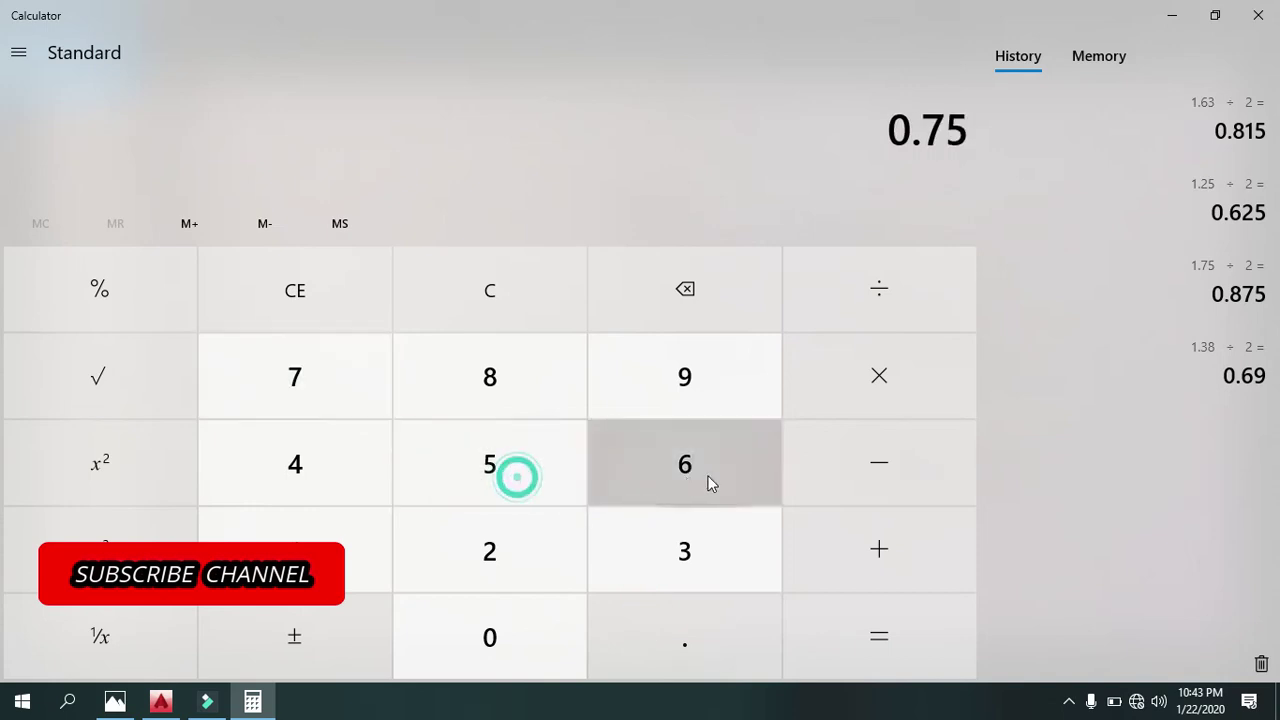
pyautogui.click(848, 320)
pyautogui.click(537, 575)
pyautogui.click(857, 651)
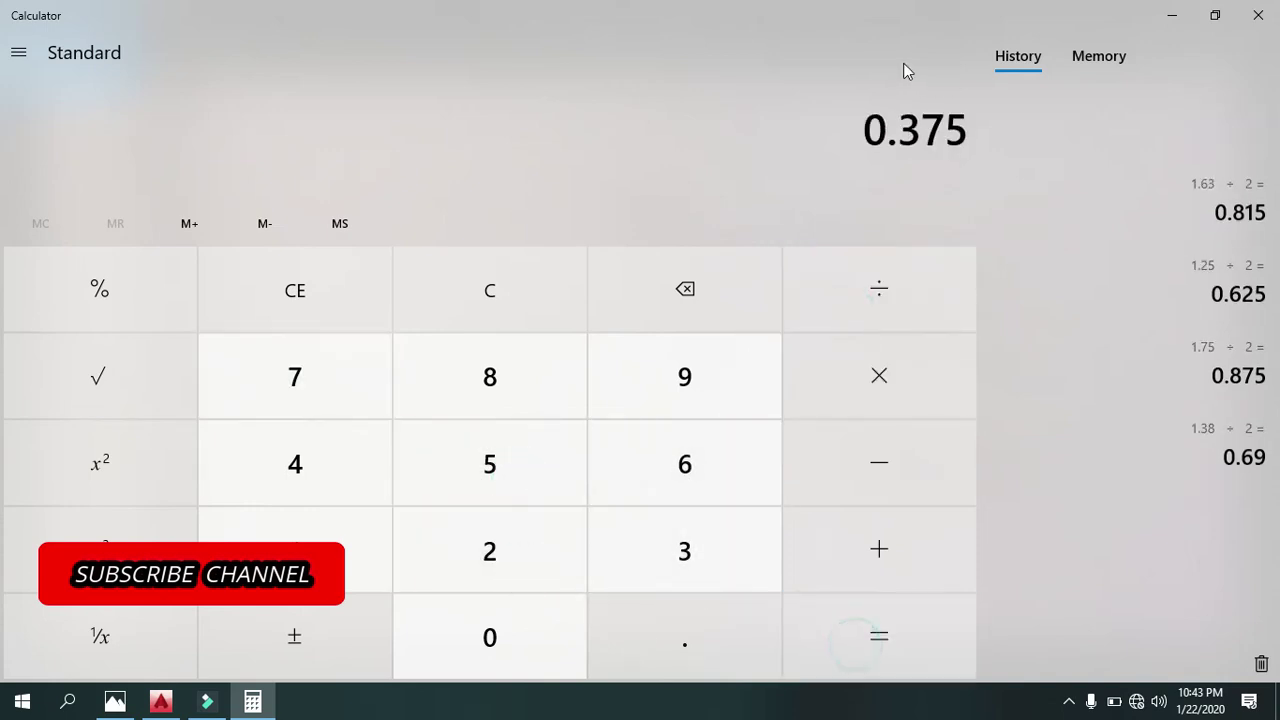
pyautogui.click(1172, 15)
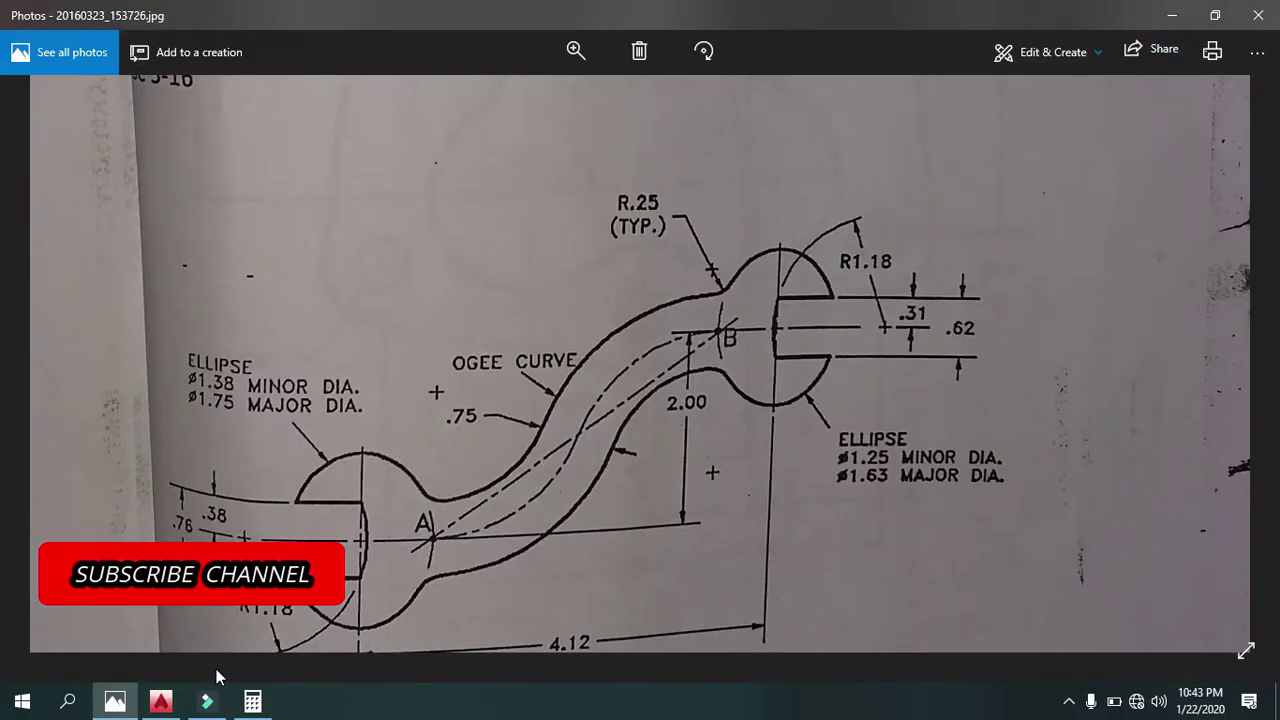
pyautogui.click(161, 703)
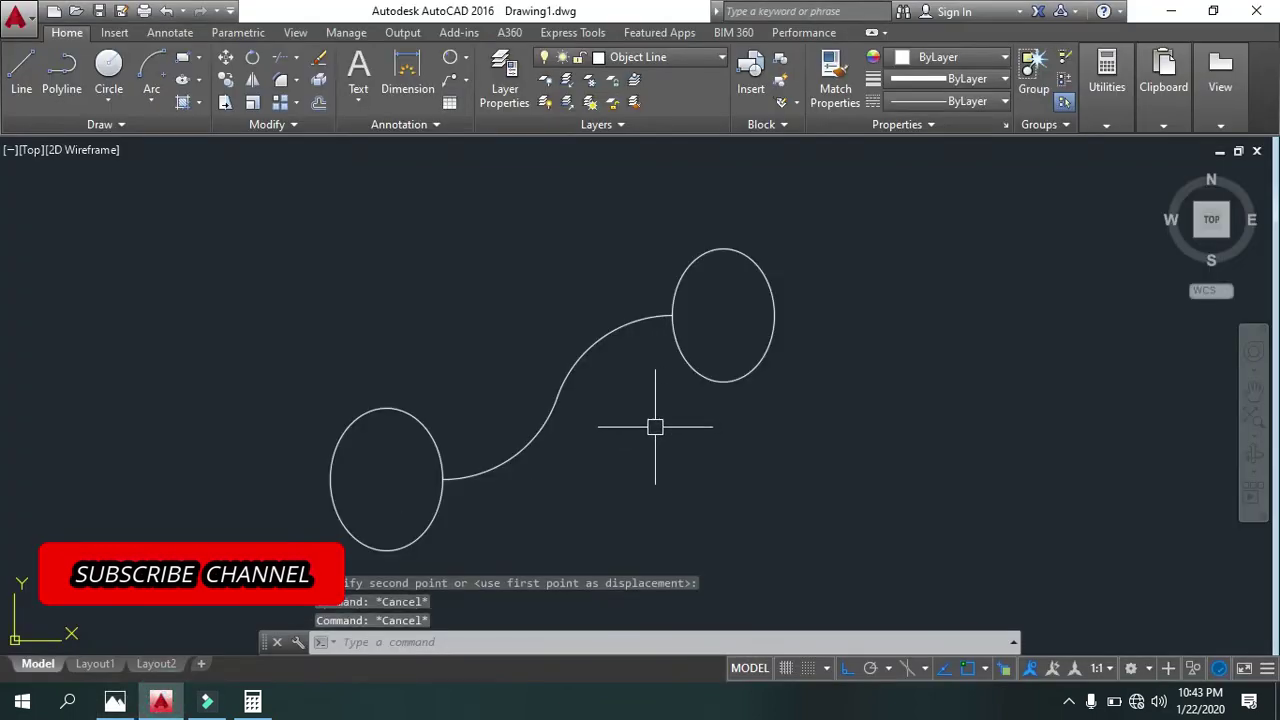
# Offset the upper and lower ogee arcs 0.375 to both sides.
pyautogui.write('o')
pyautogui.press('Return')
pyautogui.write('.375')
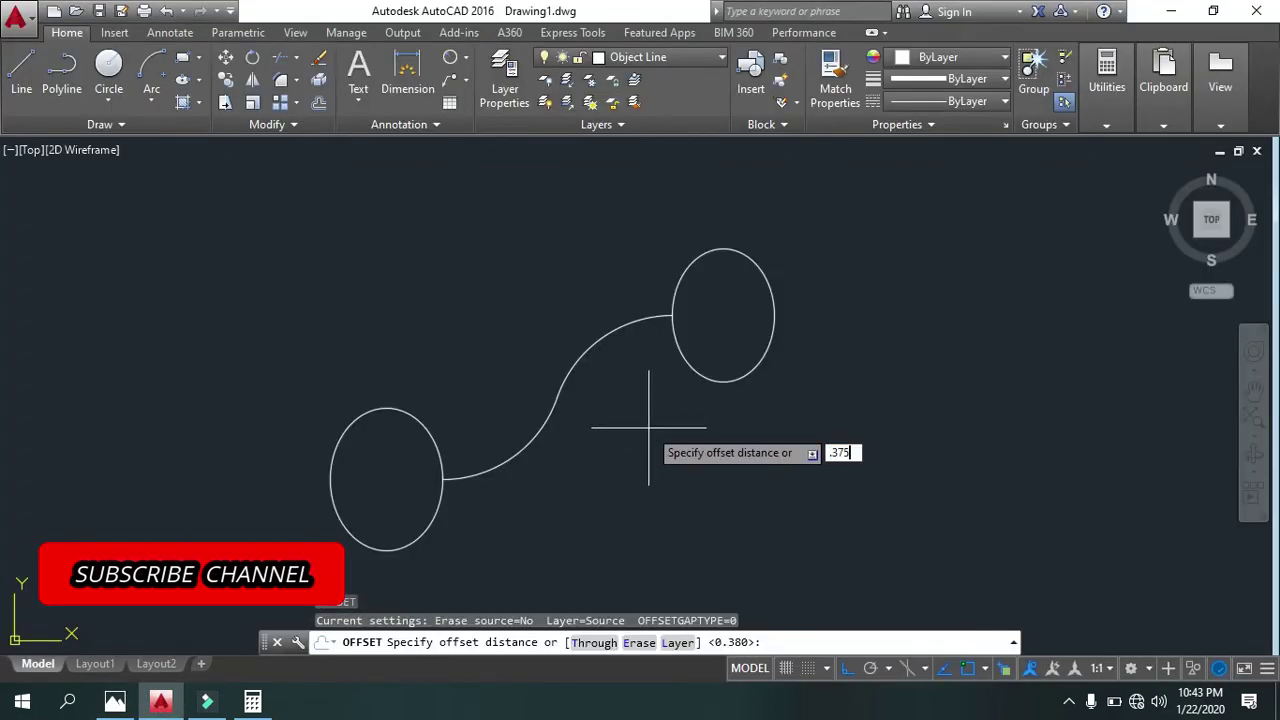
pyautogui.press('Return')
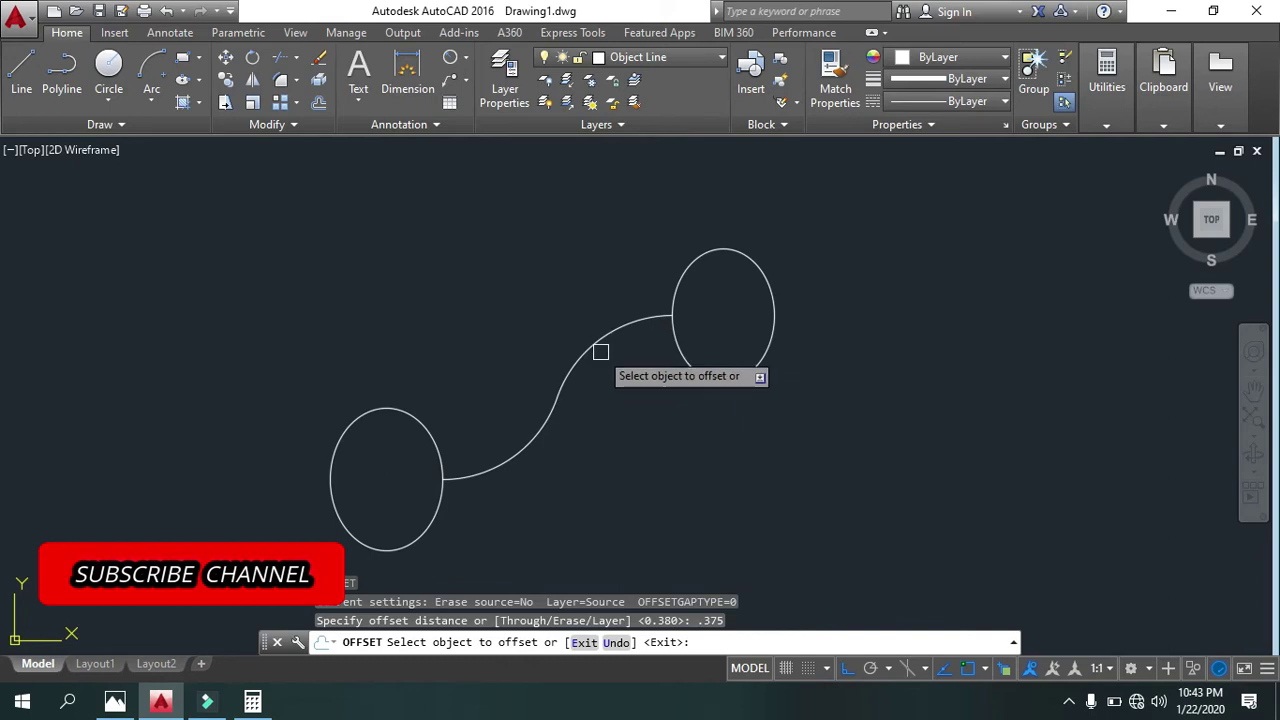
pyautogui.click(590, 337)
pyautogui.click(573, 322)
pyautogui.click(590, 345)
pyautogui.click(600, 366)
pyautogui.click(537, 431)
pyautogui.click(509, 415)
pyautogui.click(527, 437)
pyautogui.click(540, 458)
pyautogui.press('Escape')
pyautogui.press('Escape')
pyautogui.press('Escape')
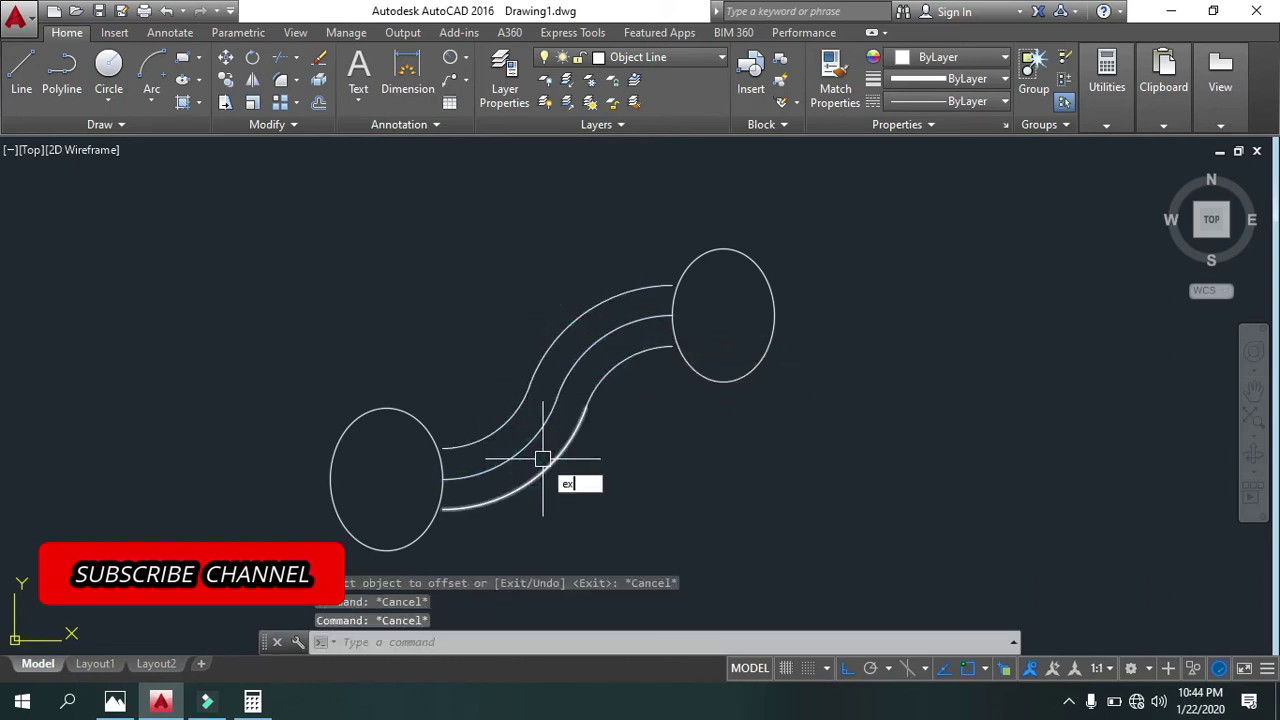
# Extend the offset curves to the right ellipse and the lower curve to the left circle.
pyautogui.press('Return')
pyautogui.press('Return')
pyautogui.click(651, 283)
pyautogui.click(651, 349)
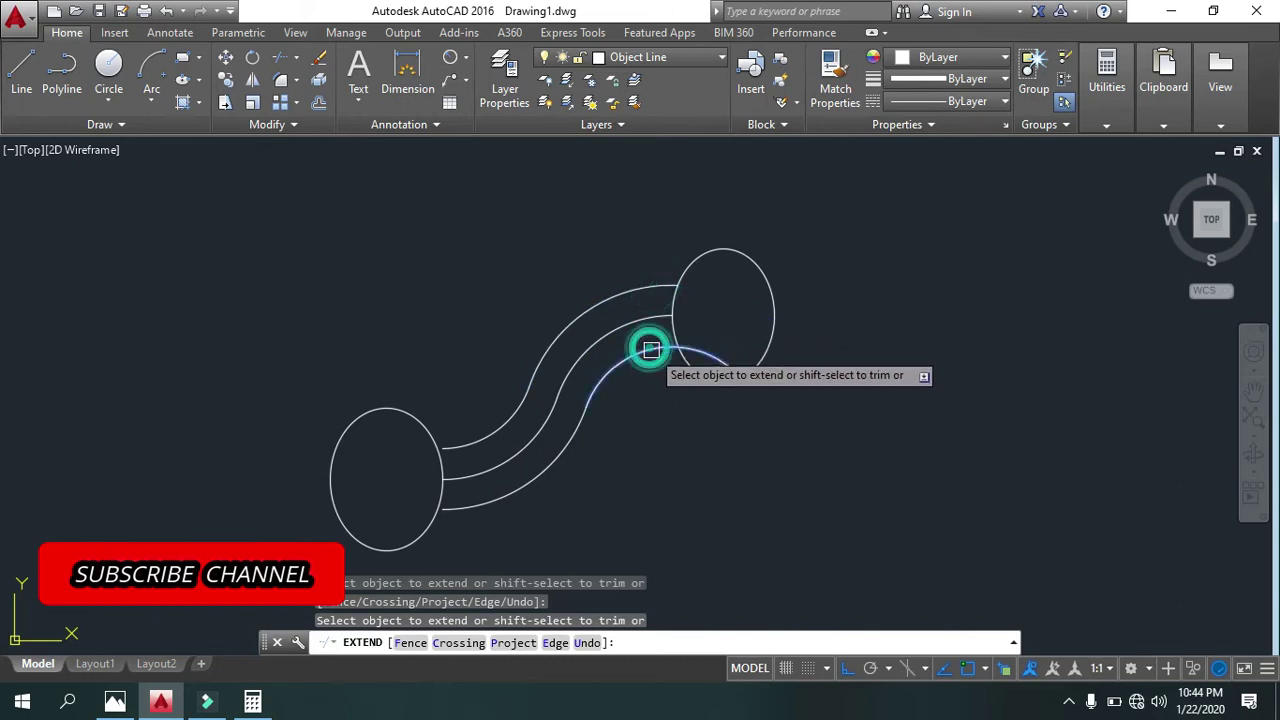
pyautogui.click(465, 508)
pyautogui.press('Escape')
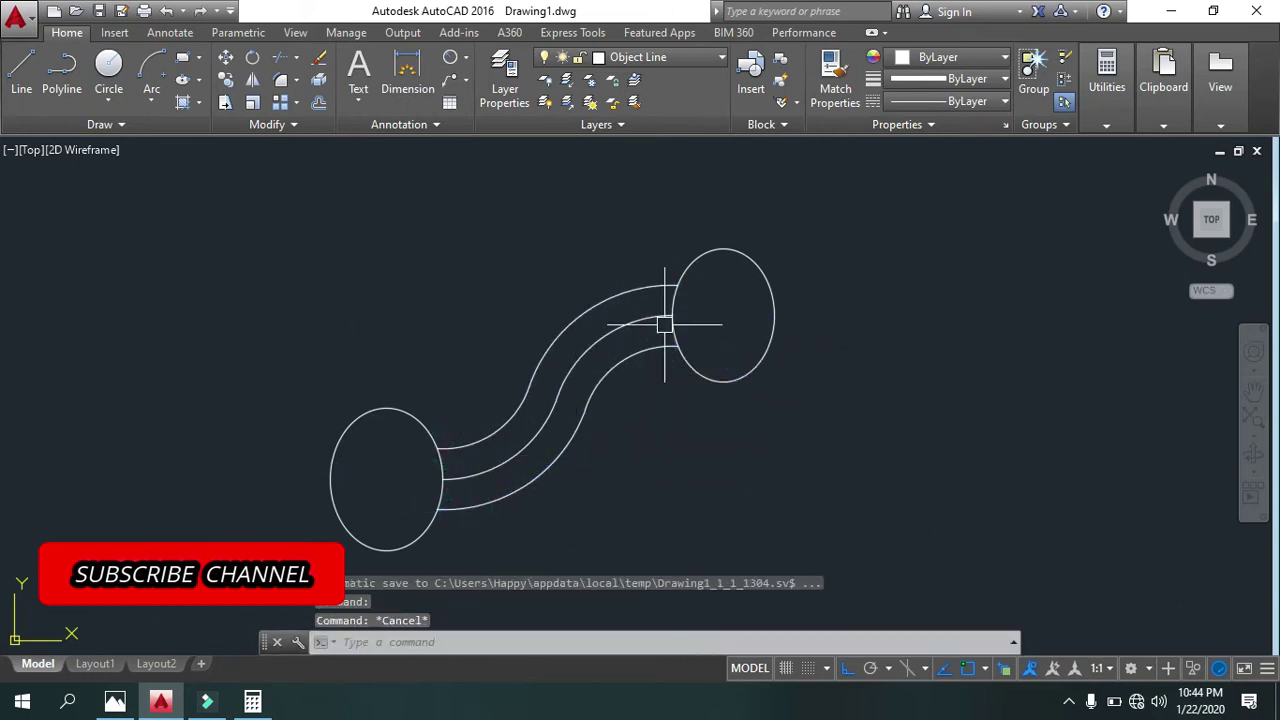
# Erase the middle guide curve.
pyautogui.click(628, 326)
pyautogui.press('Escape')
pyautogui.click(628, 326)
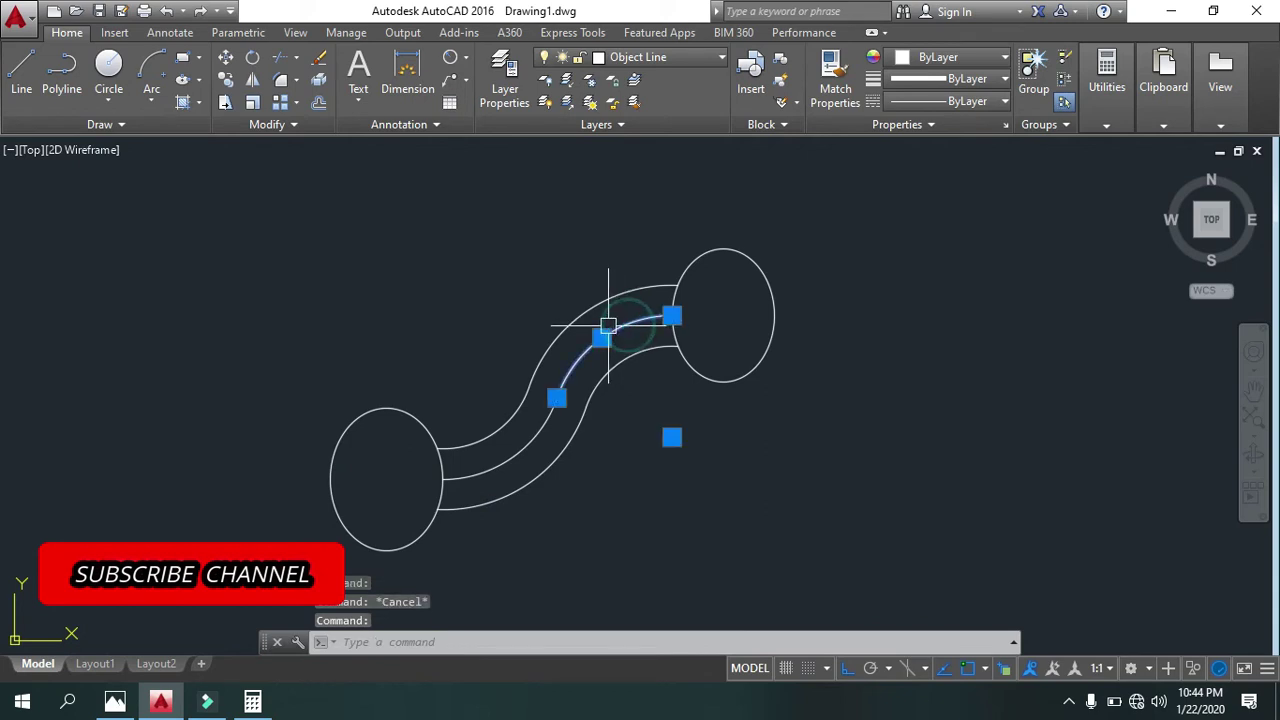
pyautogui.press('Delete')
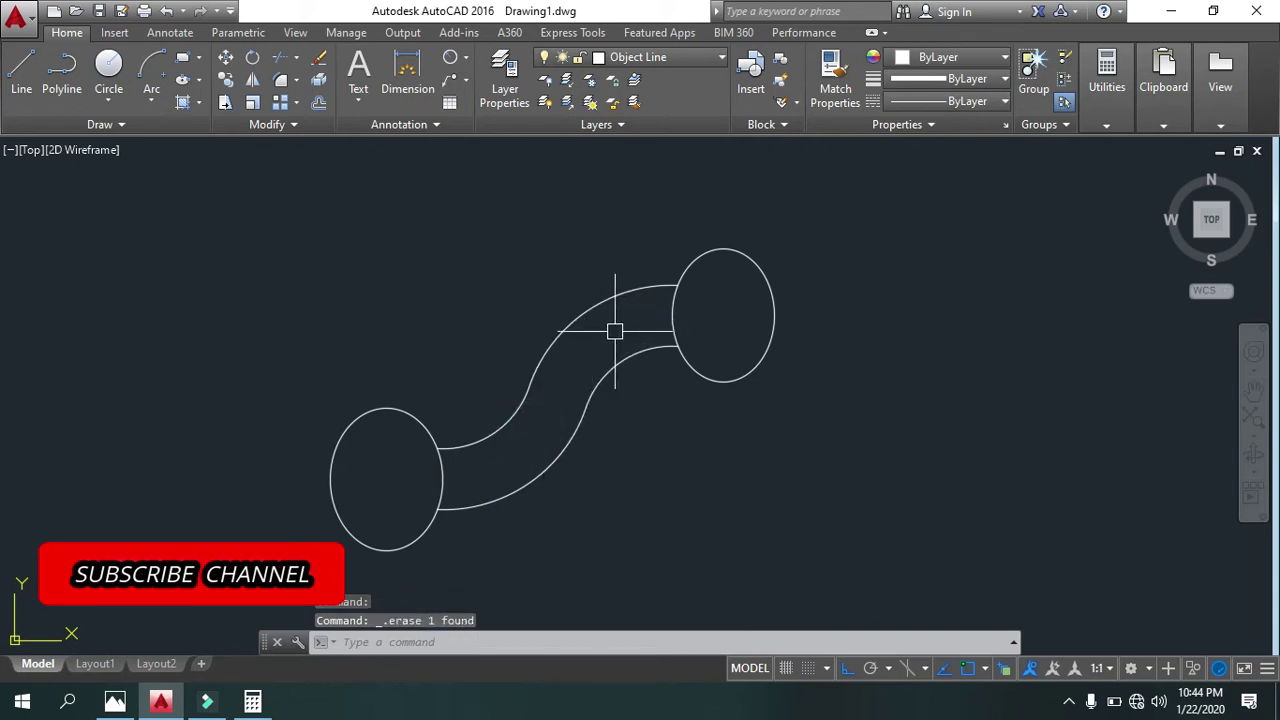
pyautogui.press('Escape')
pyautogui.press('Escape')
pyautogui.press('Escape')
# Trim away the inner arcs of the left and right circles.
pyautogui.write('t')
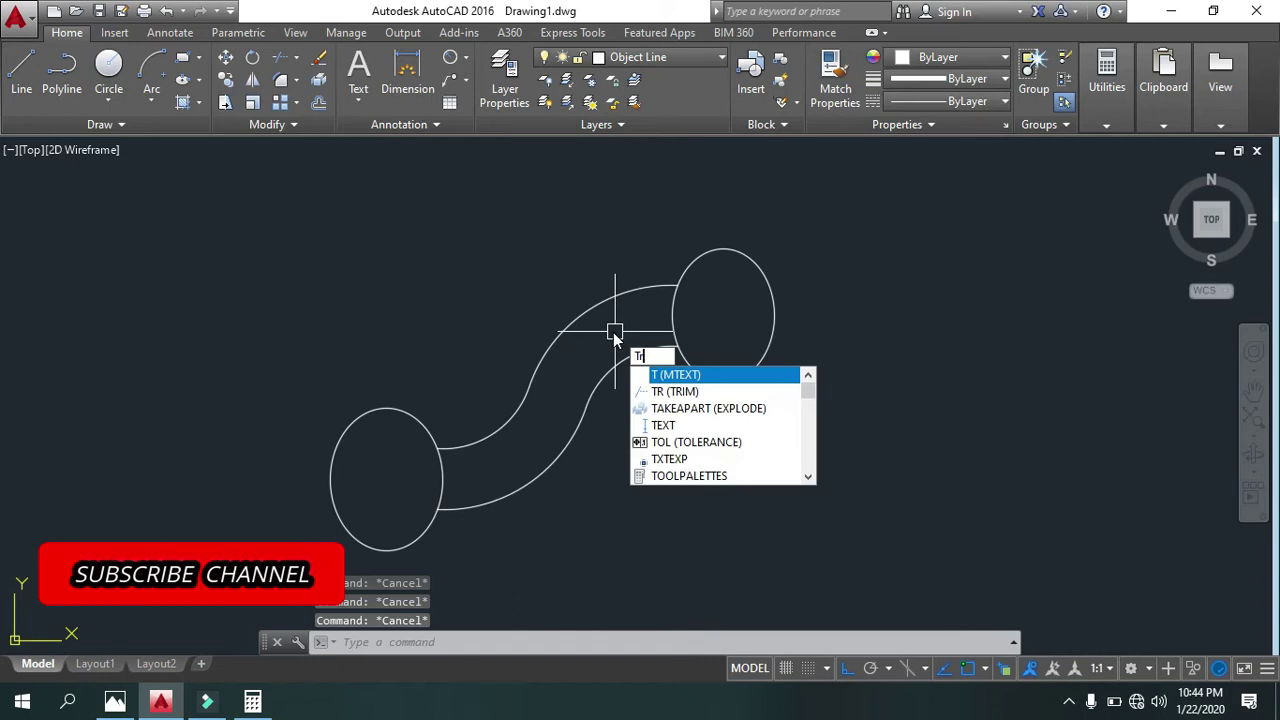
pyautogui.press('Return')
pyautogui.press('Return')
pyautogui.click(445, 473)
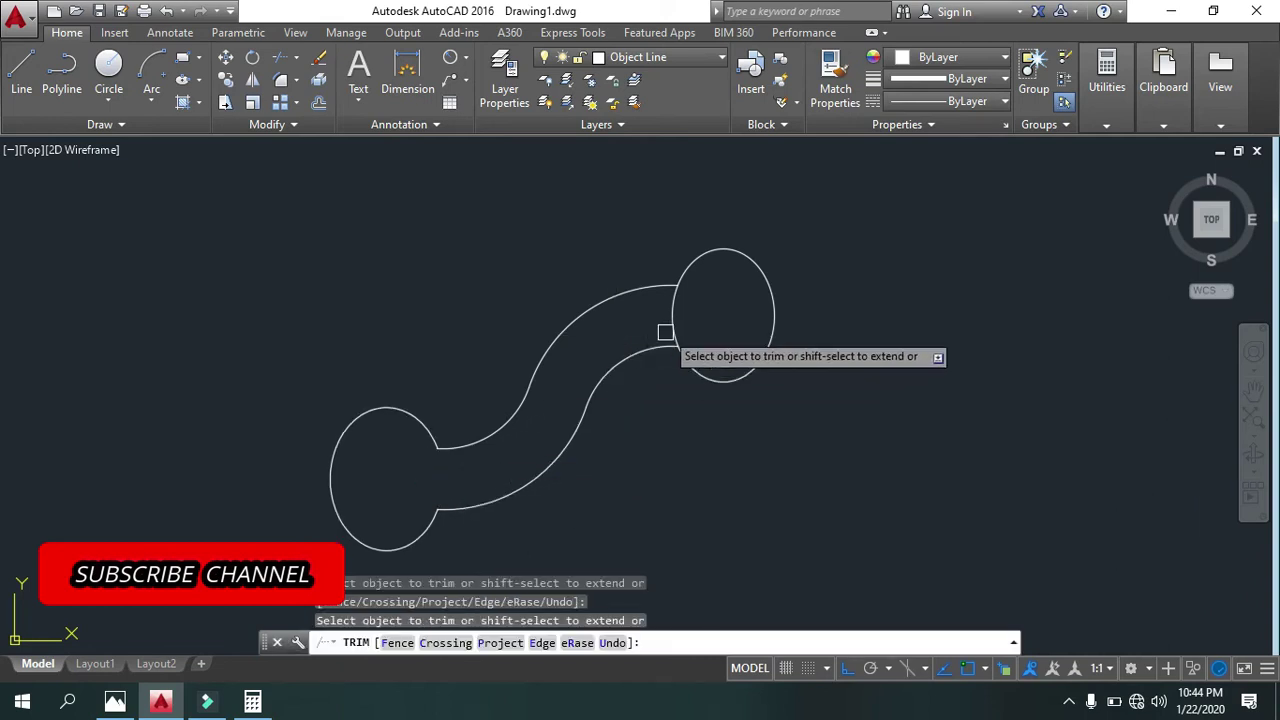
pyautogui.click(670, 316)
pyautogui.press('Escape')
pyautogui.press('Escape')
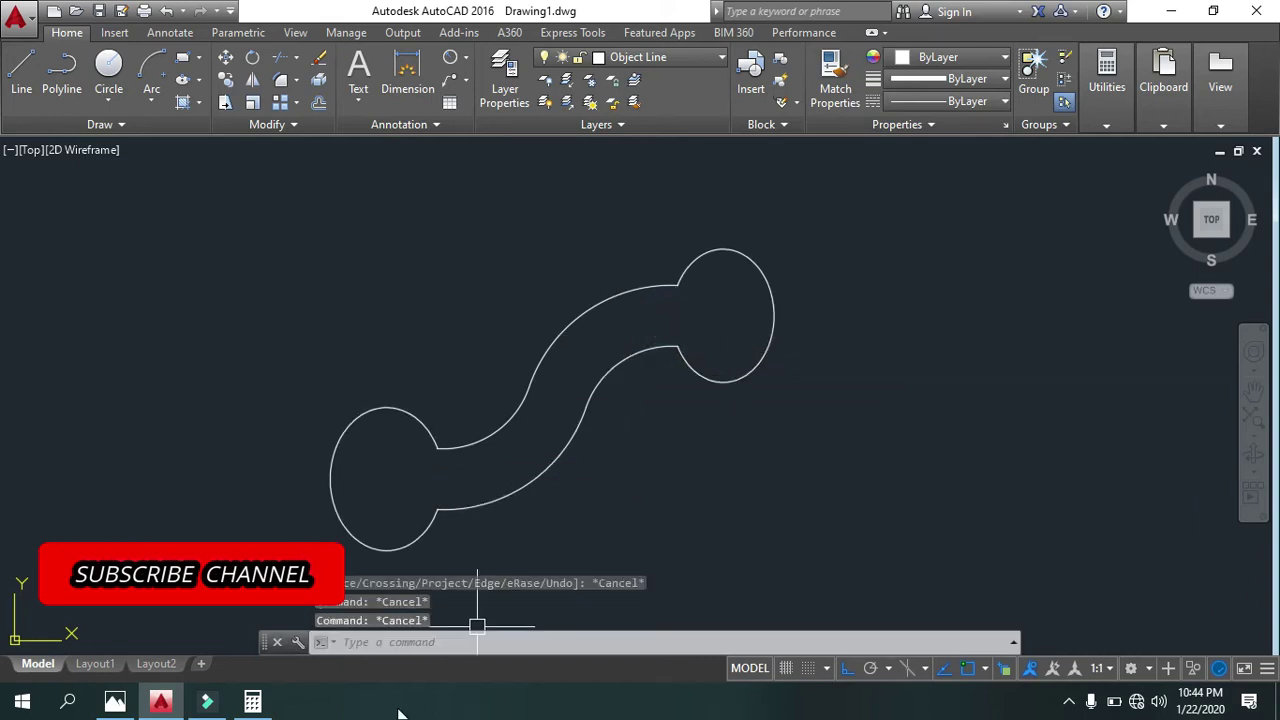
pyautogui.click(115, 702)
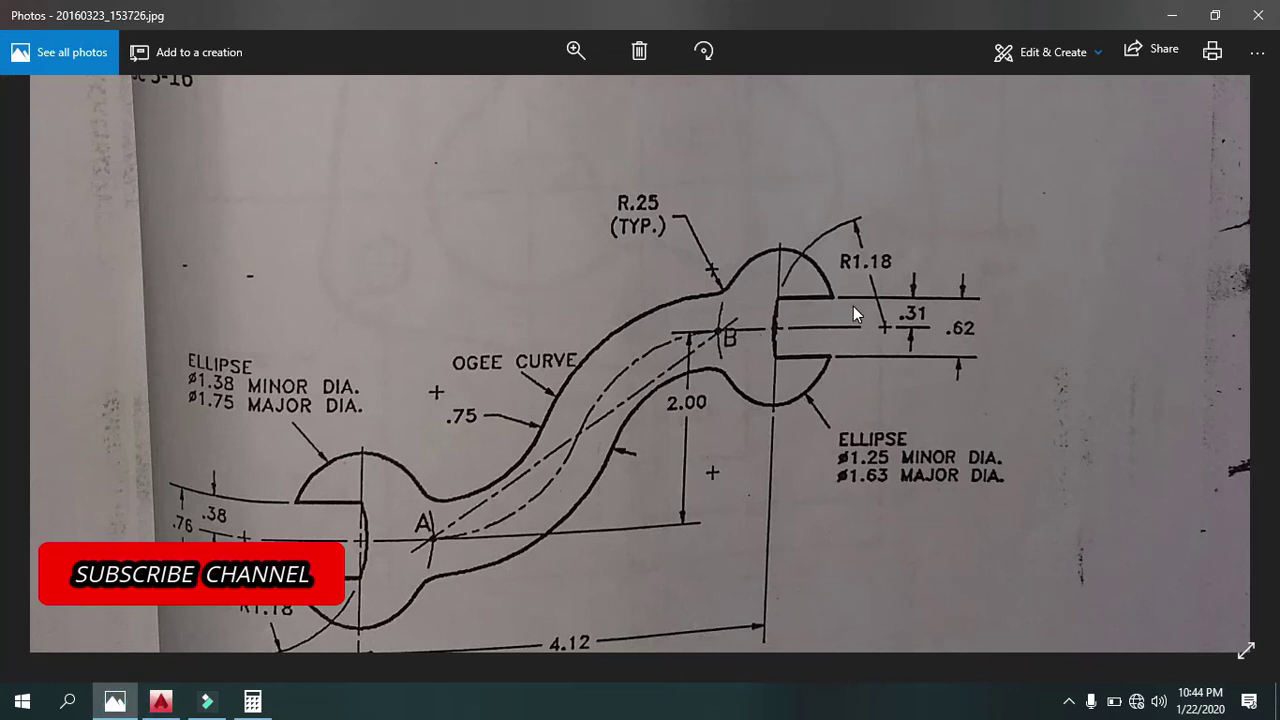
# Zoom the reference drawing onto the slotted right end (.31, .62, R1.18), then return to AutoCAD.
pyautogui.keyDown('ctrl'); pyautogui.scroll(2, 853, 306); pyautogui.keyUp('ctrl')
pyautogui.keyDown('ctrl'); pyautogui.scroll(2, 843, 292); pyautogui.keyUp('ctrl')
pyautogui.keyDown('ctrl'); pyautogui.scroll(2, 771, 278); pyautogui.keyUp('ctrl')
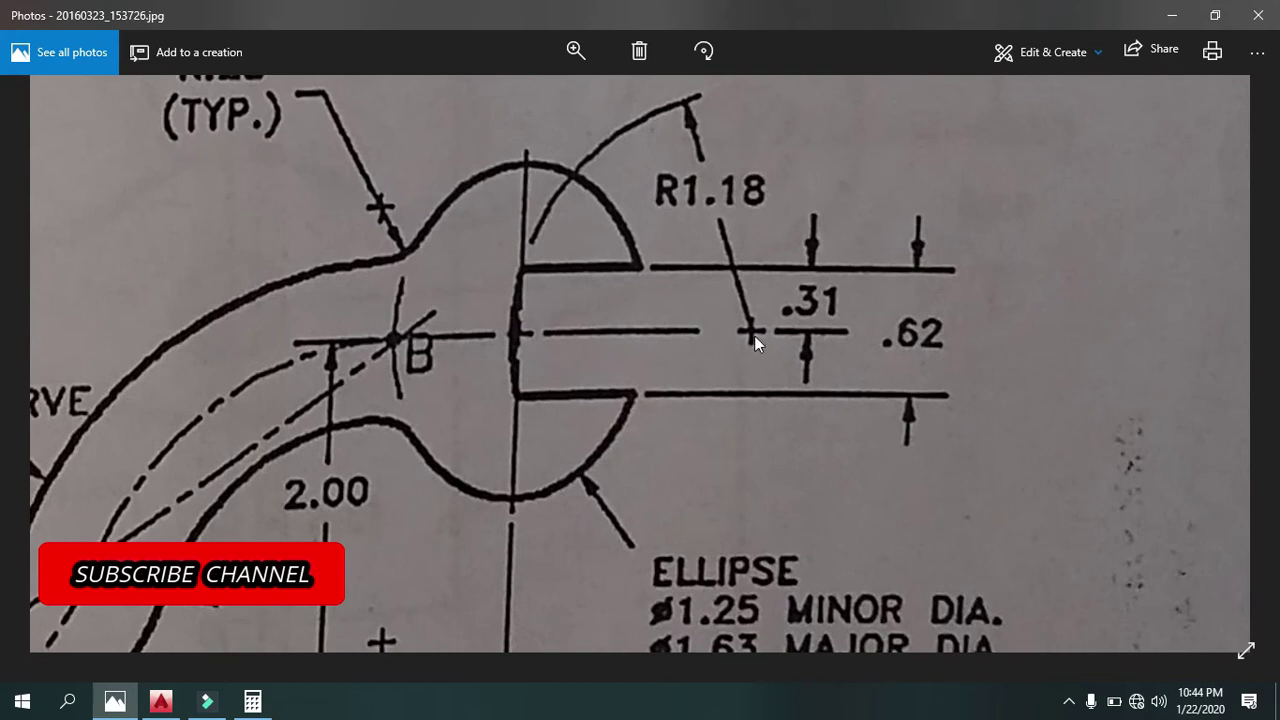
pyautogui.click(161, 702)
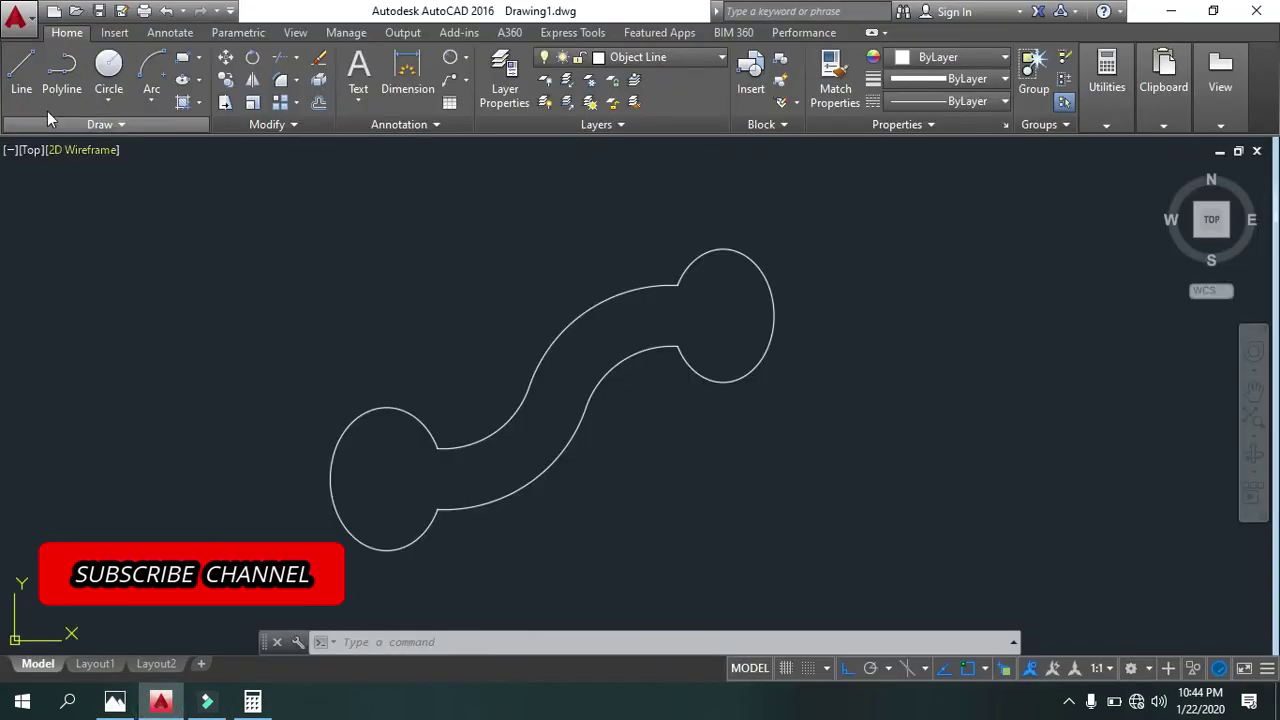
# Draw a horizontal line from the right circle's centre and offset it .31 above and below.
pyautogui.click(22, 72)
pyautogui.click(724, 318)
pyautogui.press('Escape')
pyautogui.press('Escape')
pyautogui.press('Escape')
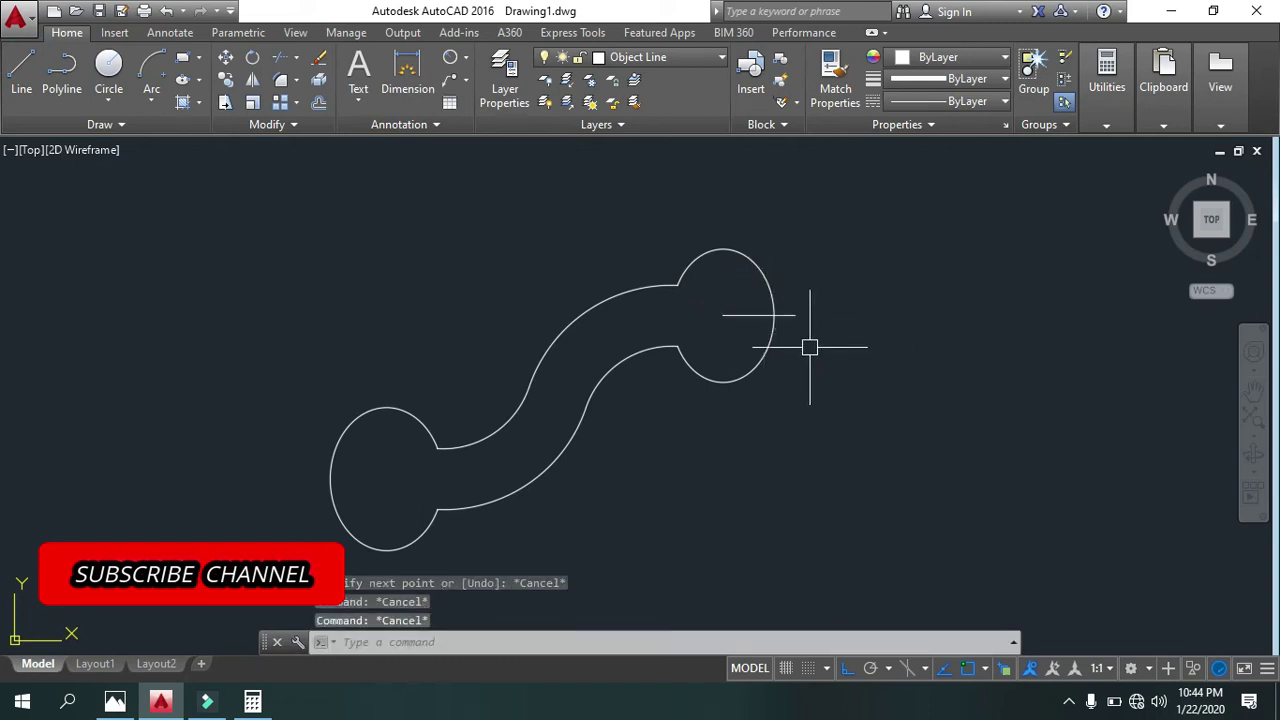
pyautogui.write('o')
pyautogui.press('Return')
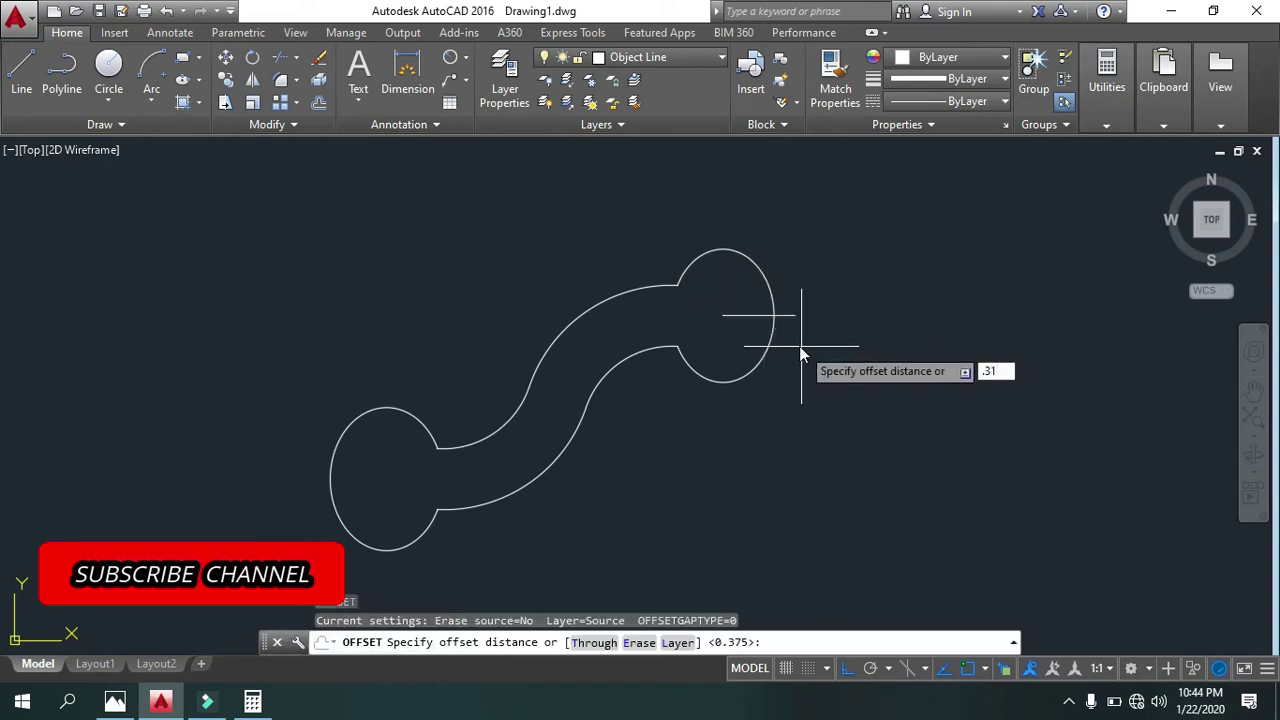
pyautogui.press('Return')
pyautogui.click(784, 315)
pyautogui.click(787, 280)
pyautogui.click(785, 315)
pyautogui.click(798, 342)
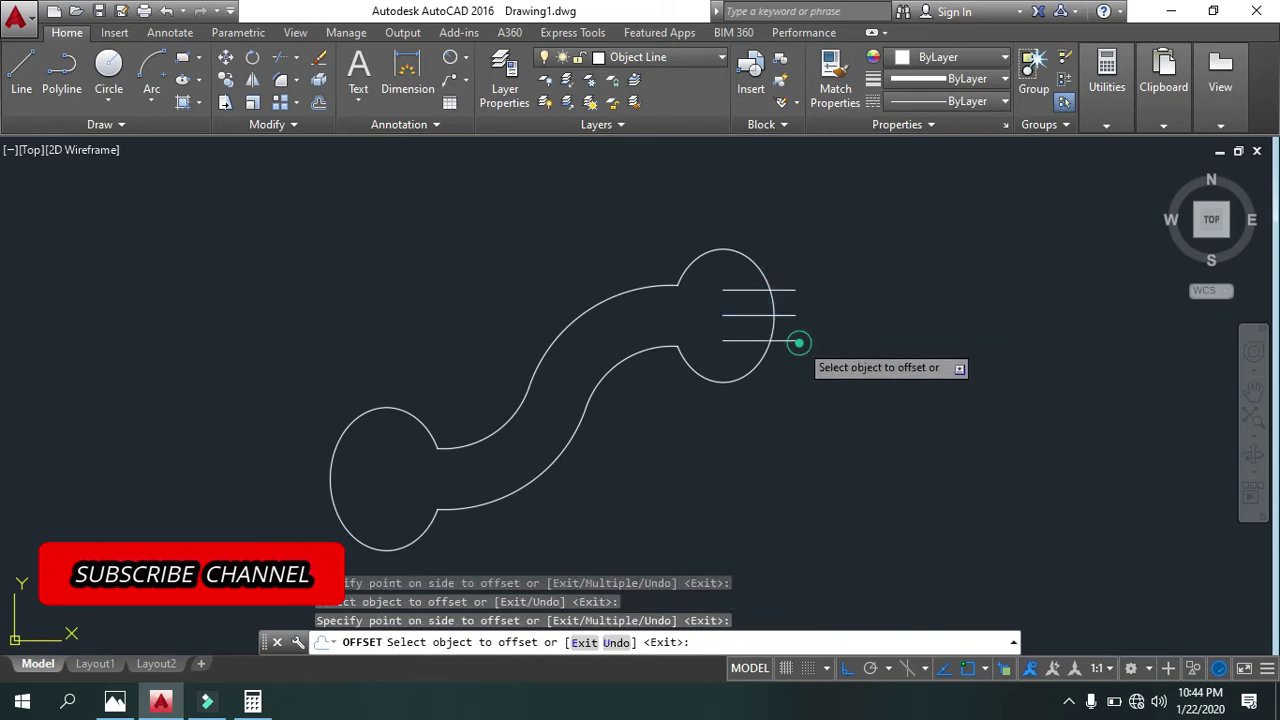
pyautogui.press('Escape')
pyautogui.press('Escape')
# Start a new line and check the Photos reference drawing again.
pyautogui.write('l')
pyautogui.press('Return')
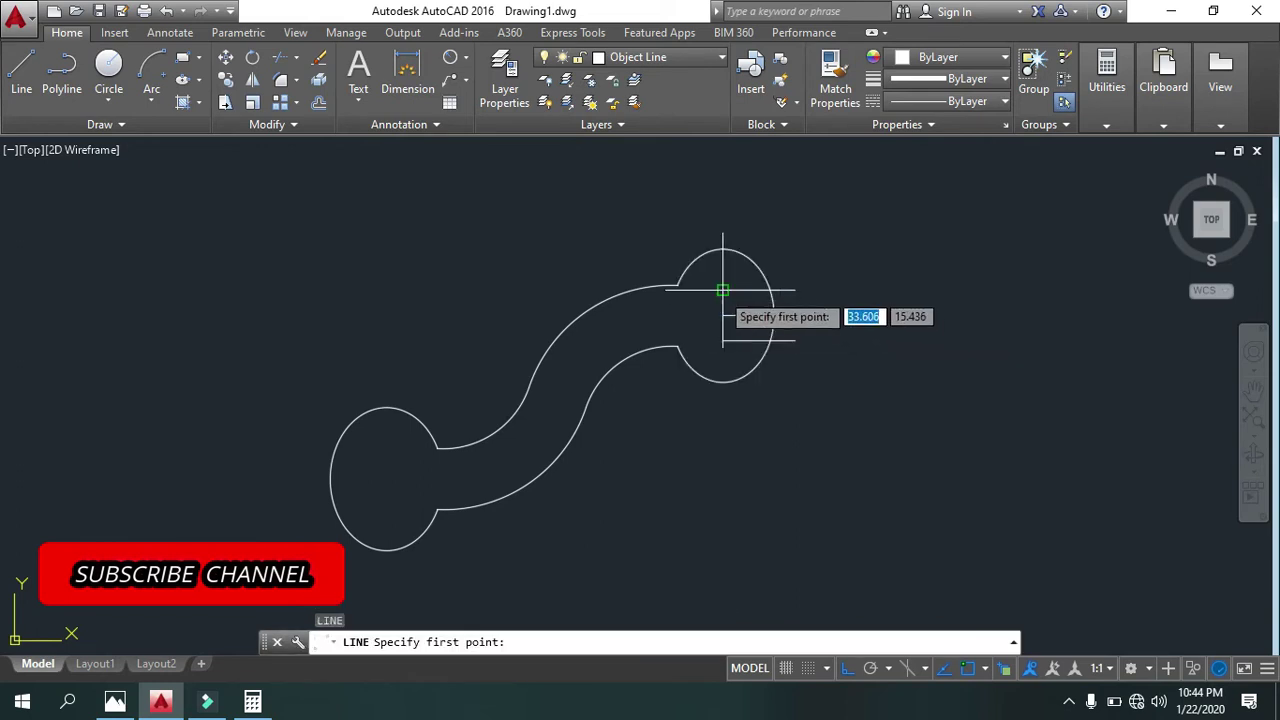
pyautogui.click(115, 701)
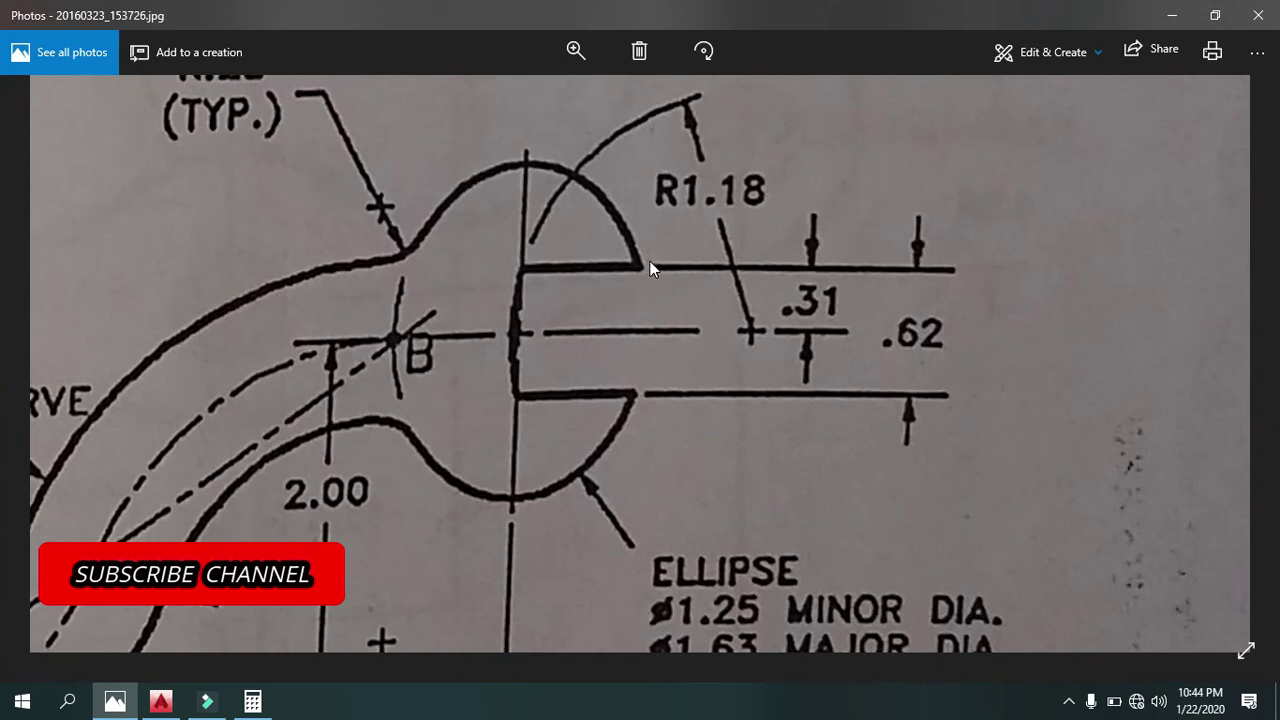
pyautogui.click(160, 700)
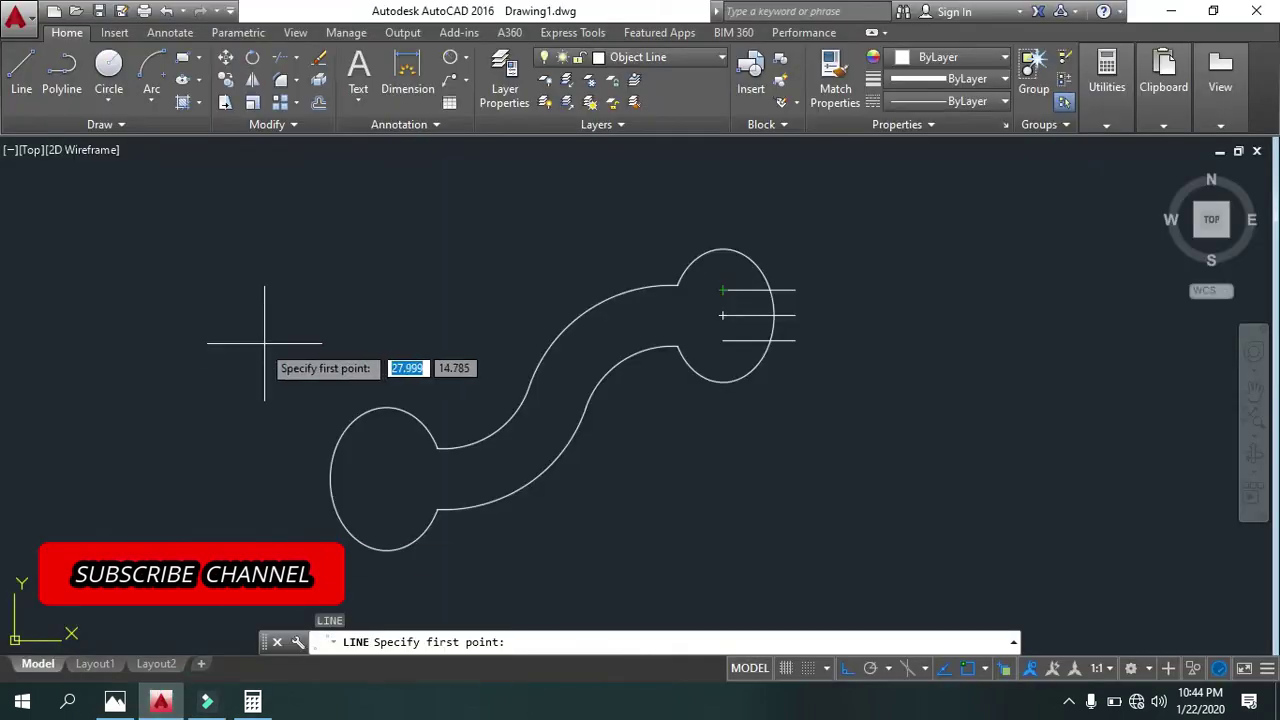
# Draw a start-end-radius arc of R1.18 between the top and bottom slot line ends.
pyautogui.click(151, 100)
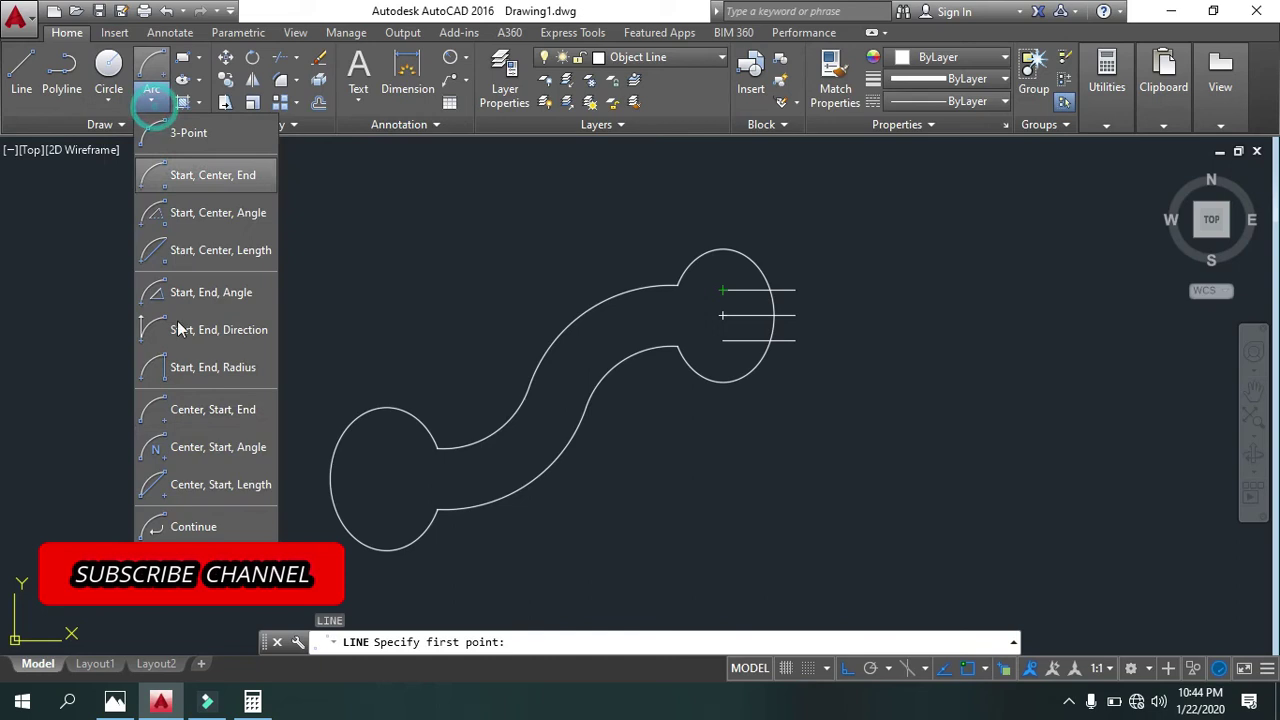
pyautogui.click(245, 370)
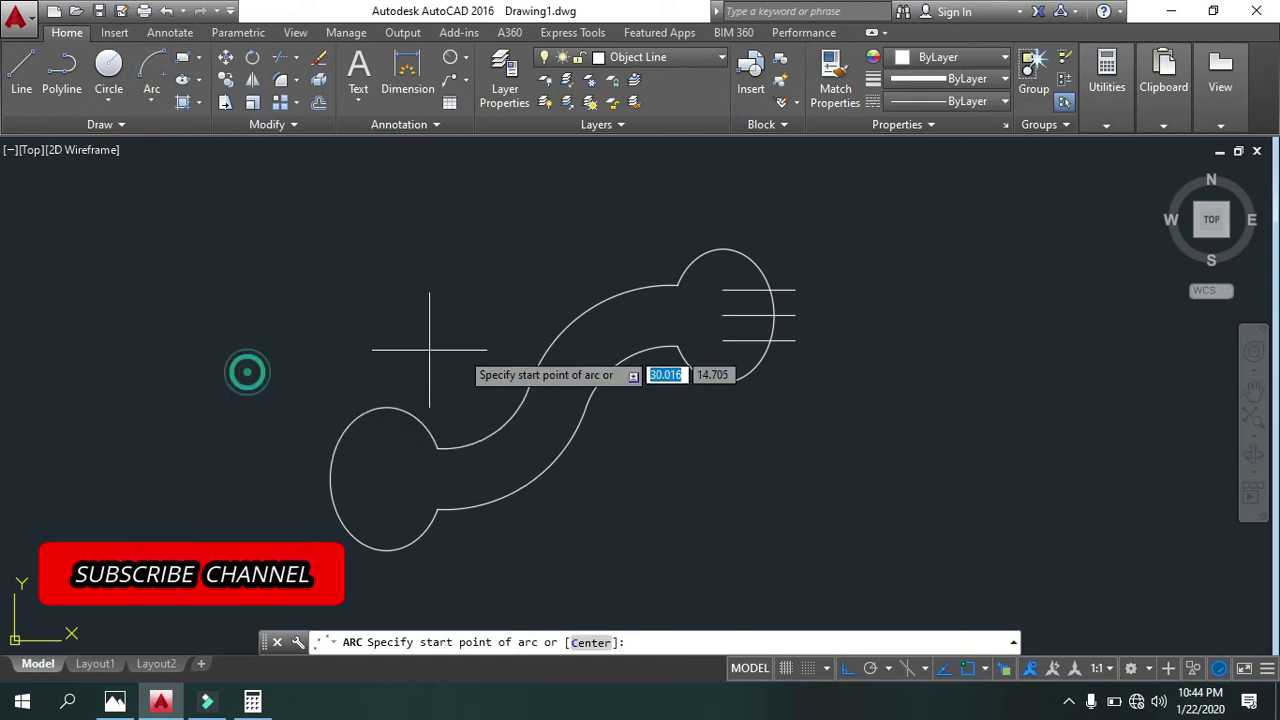
pyautogui.click(722, 340)
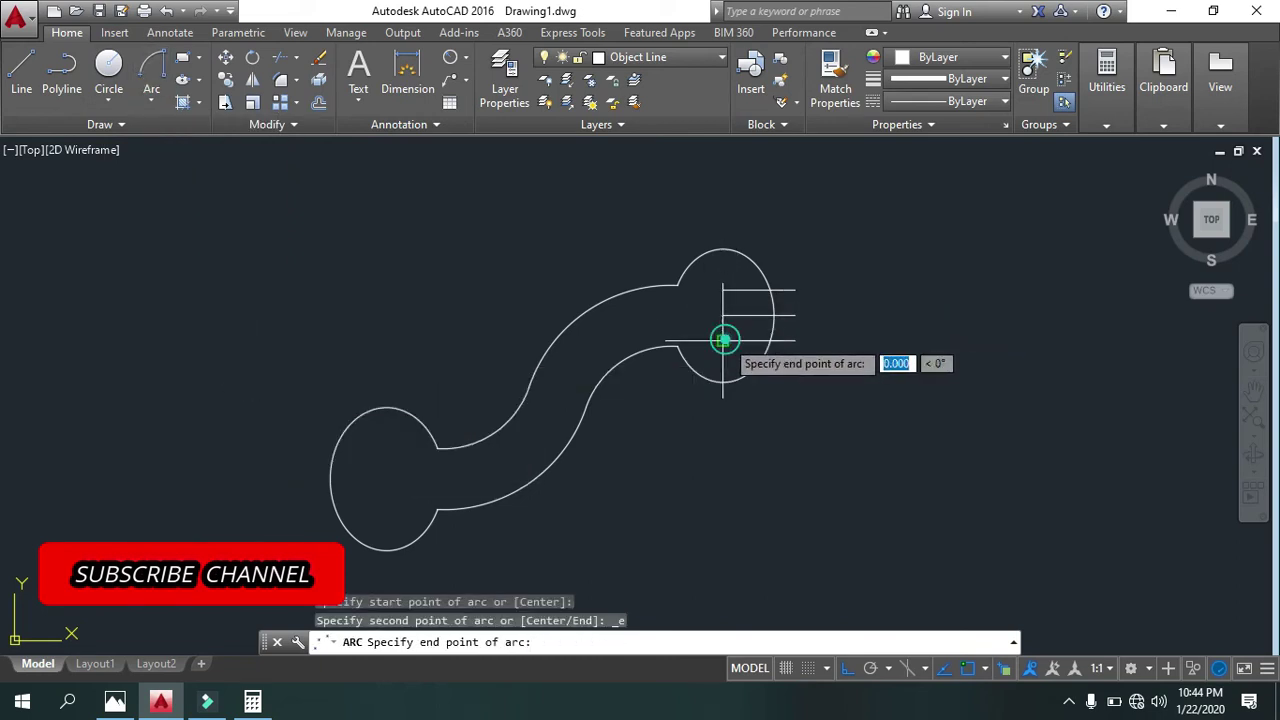
pyautogui.click(722, 290)
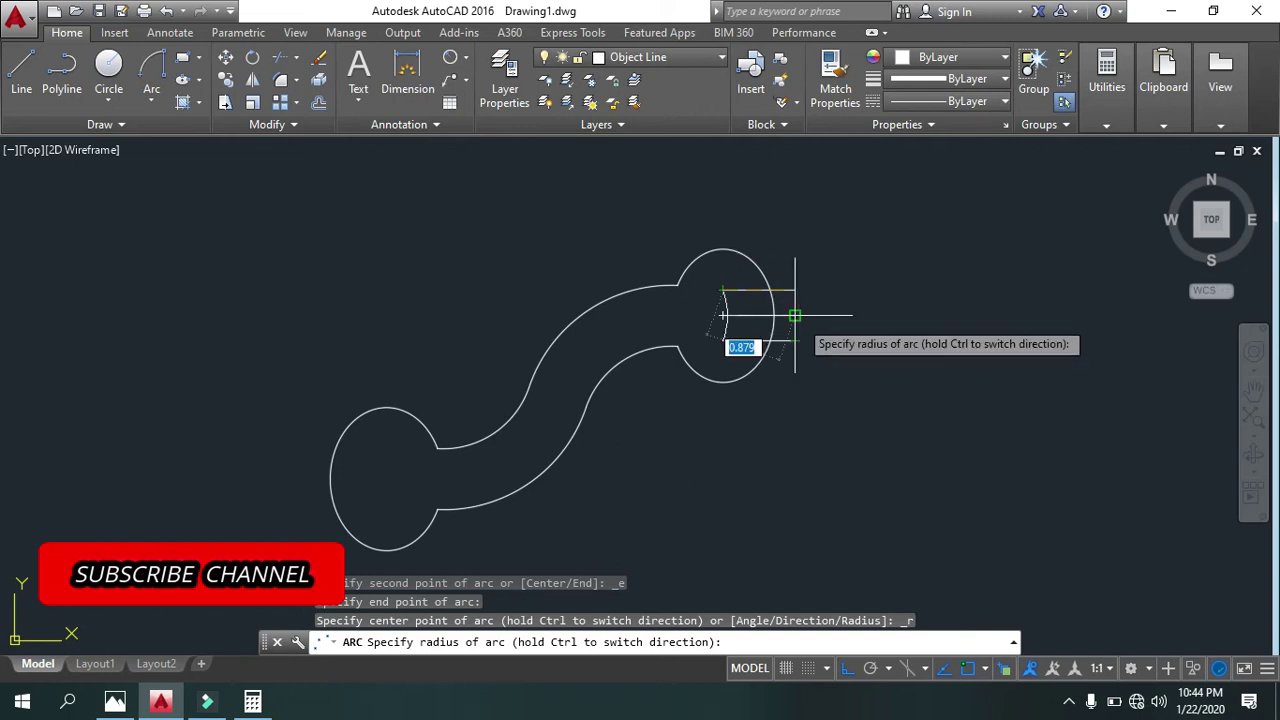
pyautogui.press('Escape')
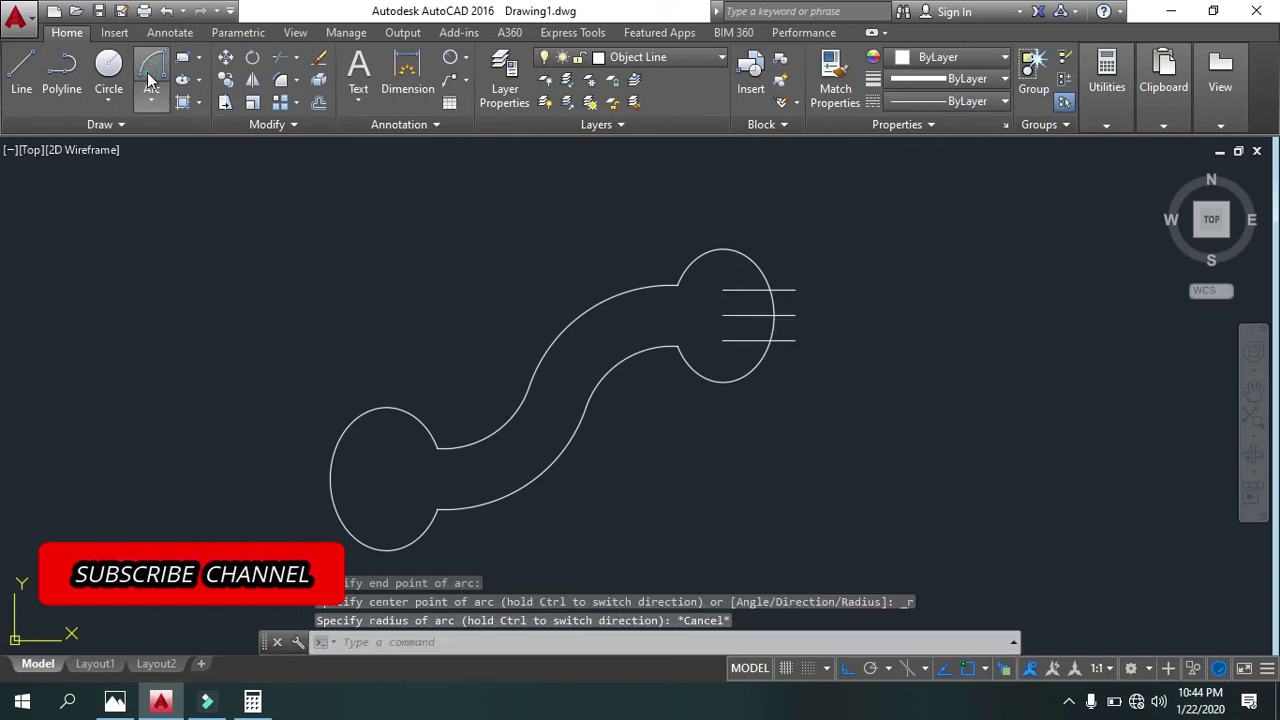
pyautogui.click(150, 80)
pyautogui.click(722, 290)
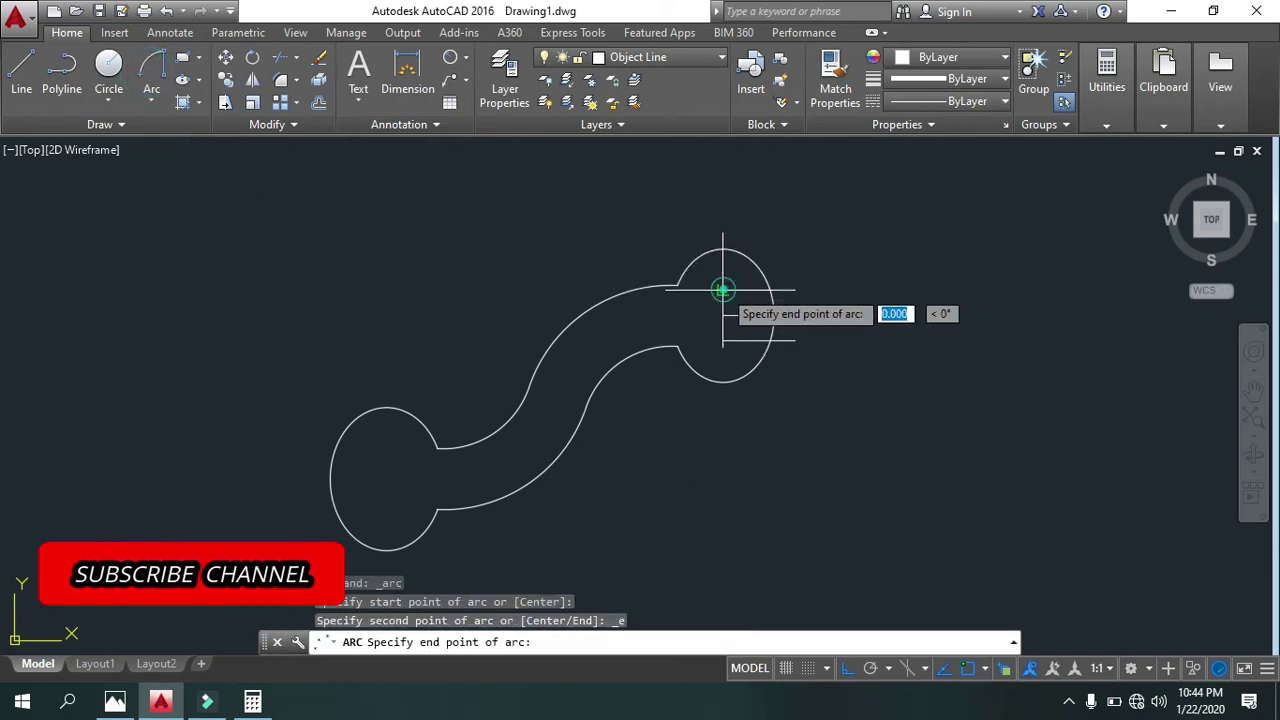
pyautogui.click(722, 341)
pyautogui.press('Down')
pyautogui.press('Down')
pyautogui.press('Down')
pyautogui.press('Return')
pyautogui.write('1.18')
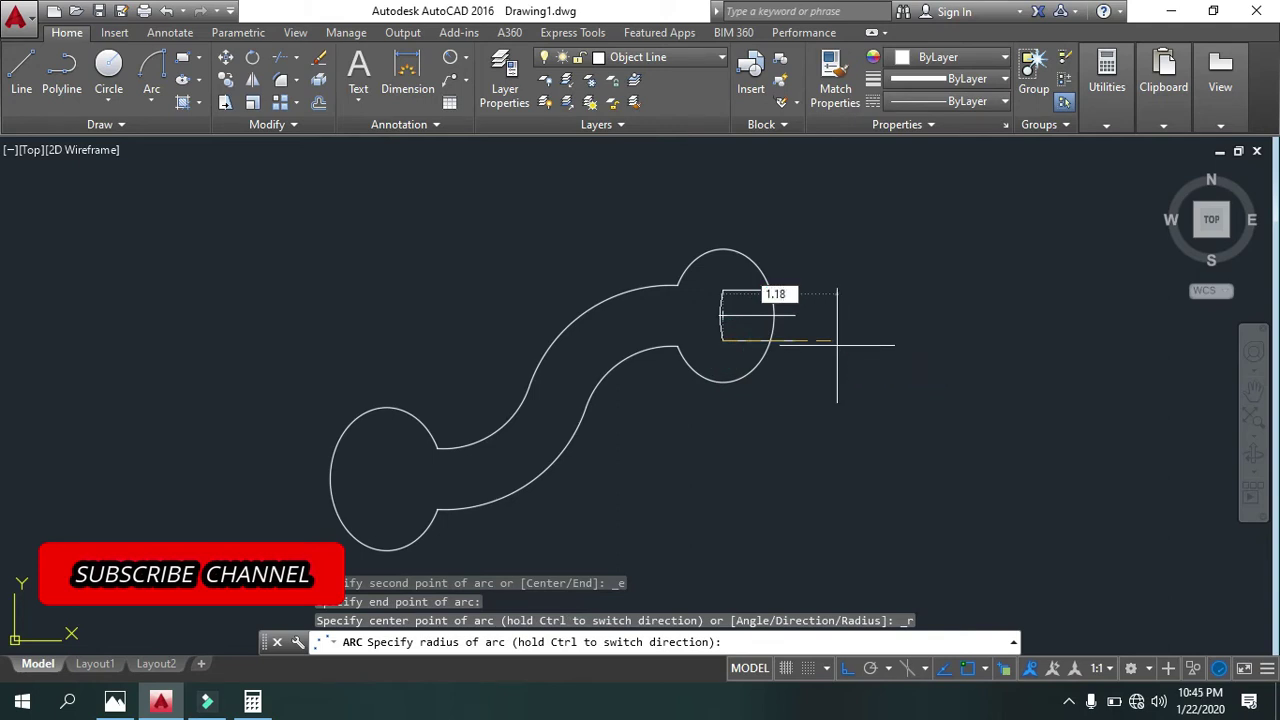
pyautogui.press('Return')
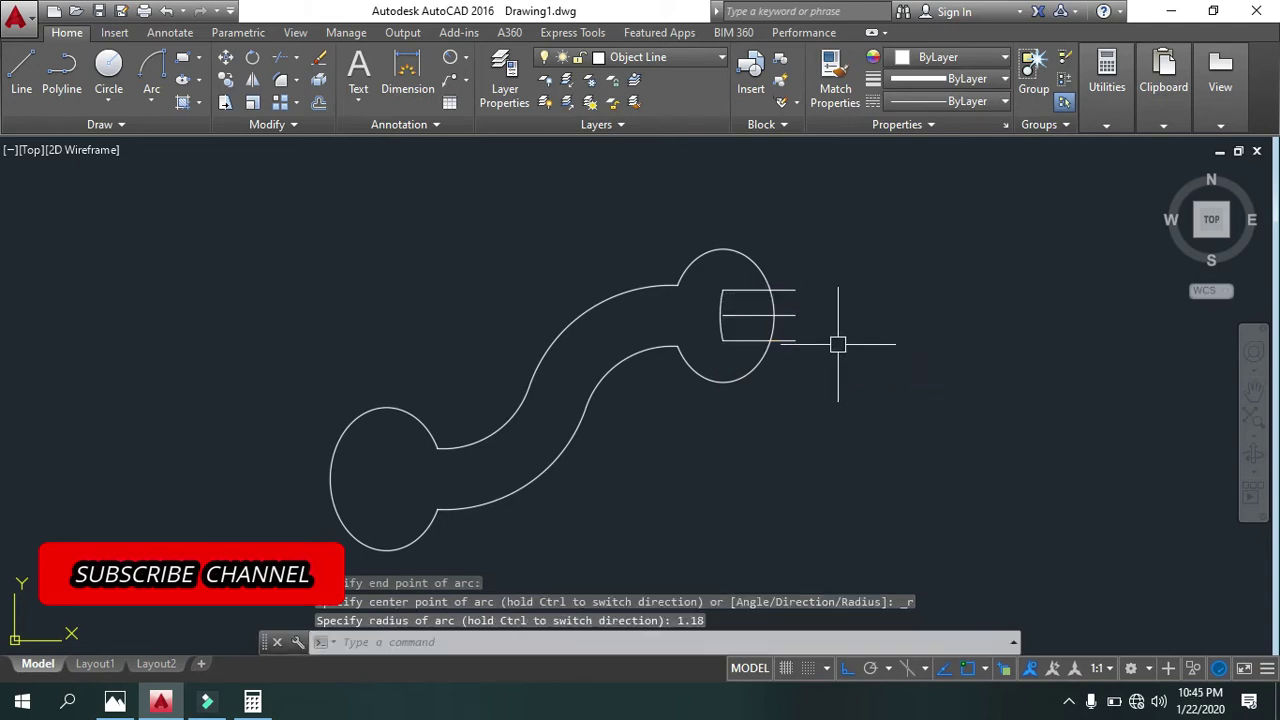
pyautogui.scroll(3, 762, 314)
pyautogui.press('Escape')
pyautogui.press('Escape')
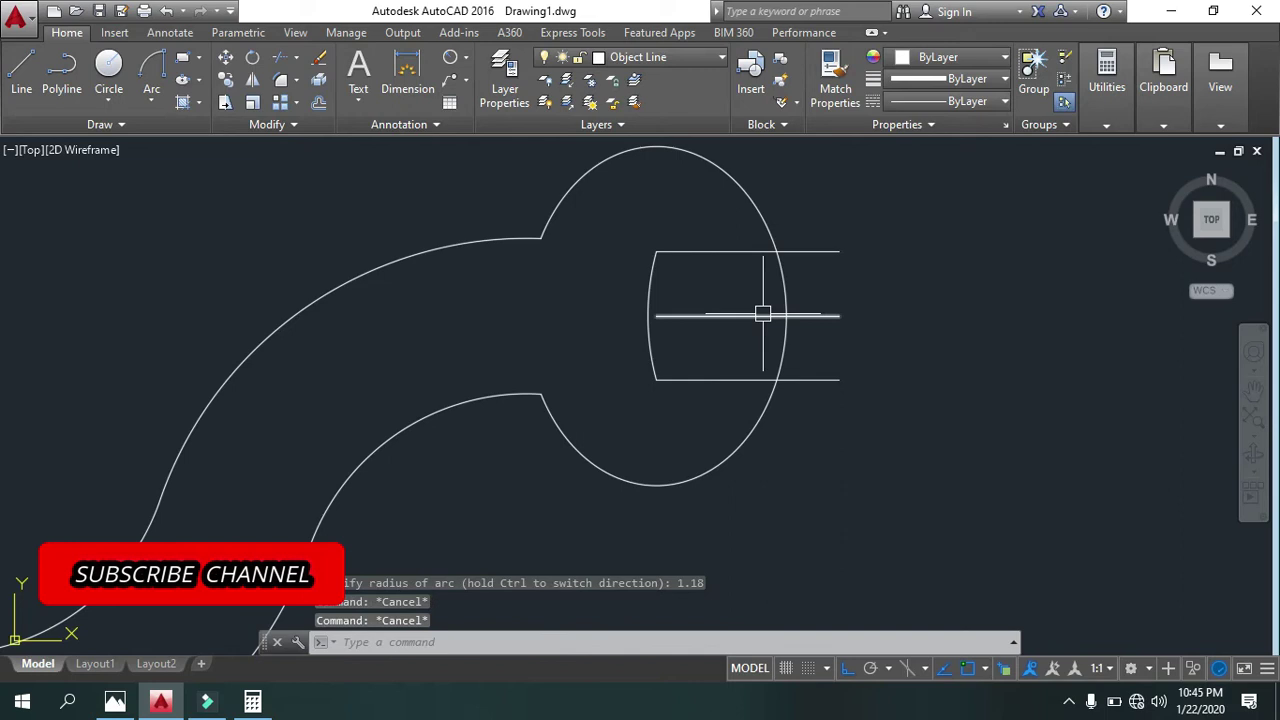
# Trim the head's arc between the slot lines and the line stubs past the head.
pyautogui.write('tr')
pyautogui.press('Return')
pyautogui.press('Return')
pyautogui.click(834, 286)
pyautogui.click(768, 331)
pyautogui.click(797, 252)
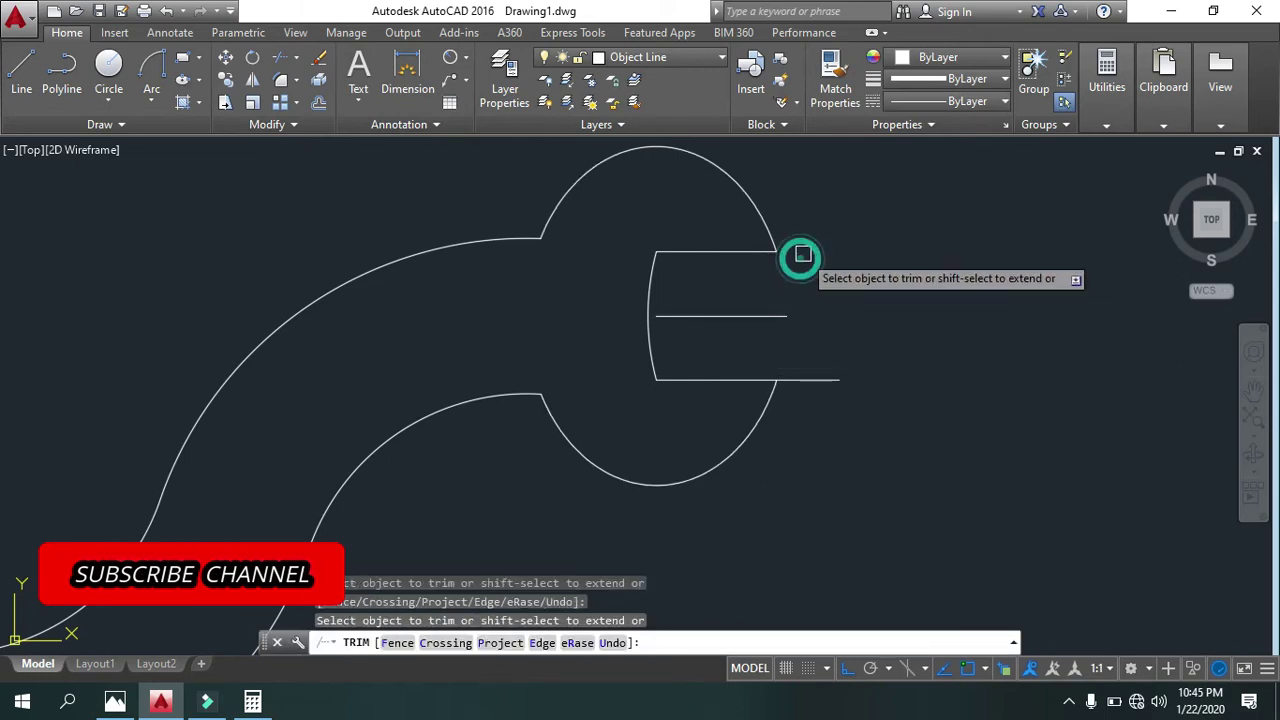
pyautogui.click(821, 385)
pyautogui.press('Escape')
# Erase the middle slot line and zoom out to show the whole wrench.
pyautogui.moveTo(766, 306); pyautogui.dragTo(734, 323)
pyautogui.press('Delete')
pyautogui.scroll(-2, 716, 328)
pyautogui.moveTo(716, 328)
pyautogui.mouseDown(button='middle')
pyautogui.moveTo(586, 371)
pyautogui.moveTo(709, 323)
pyautogui.mouseUp(button='middle')
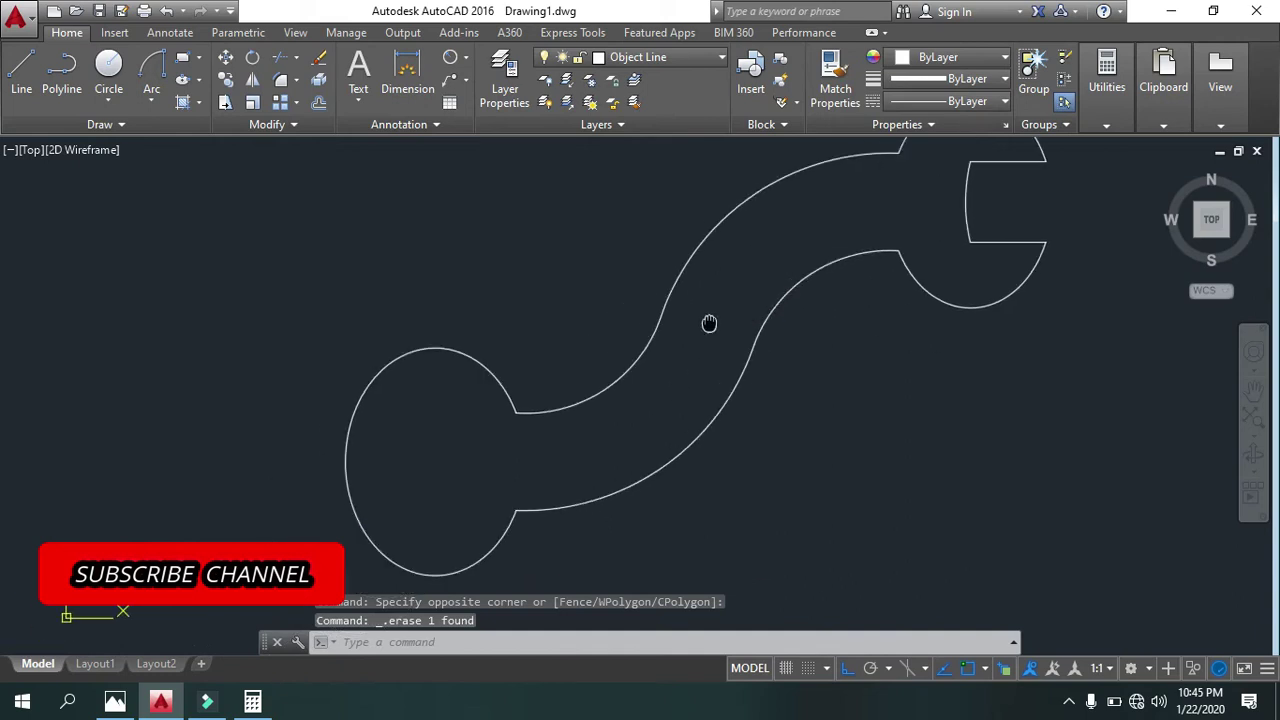
# Begin a line at the left circle's centre, then cancel it.
pyautogui.scroll(-2, 515, 420)
pyautogui.press('Escape')
pyautogui.press('Escape')
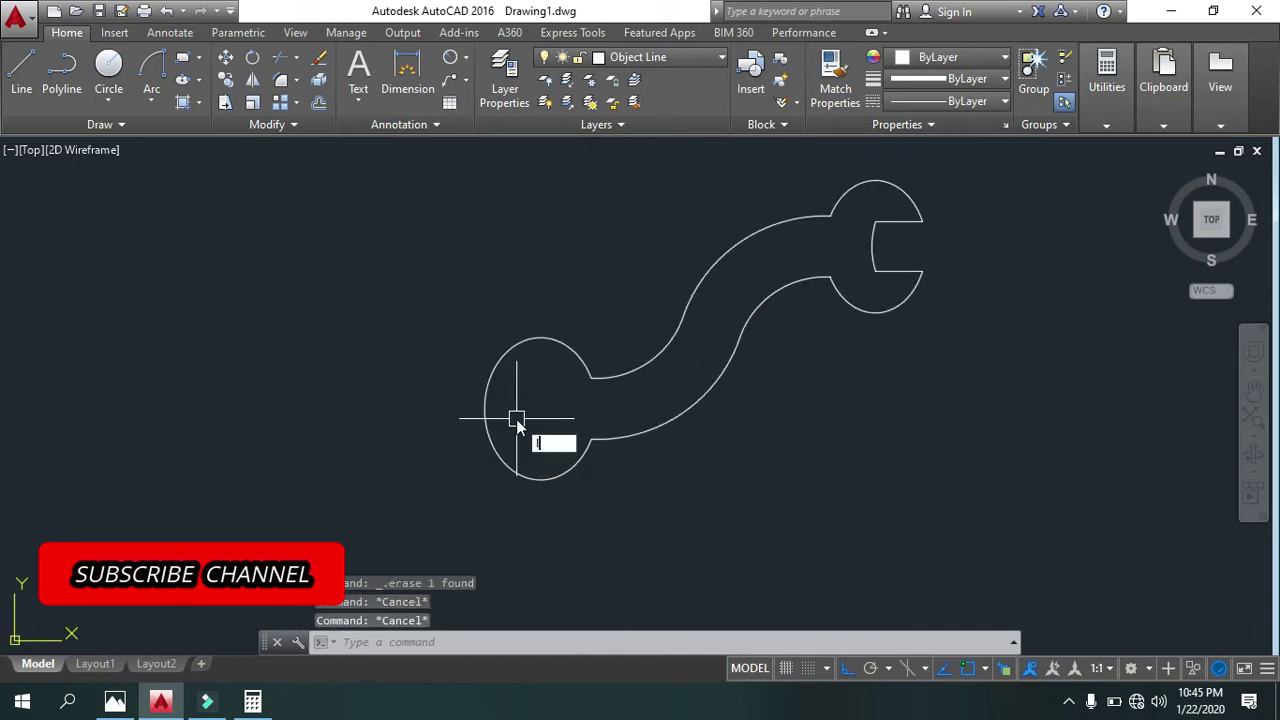
pyautogui.press('Return')
pyautogui.click(541, 406)
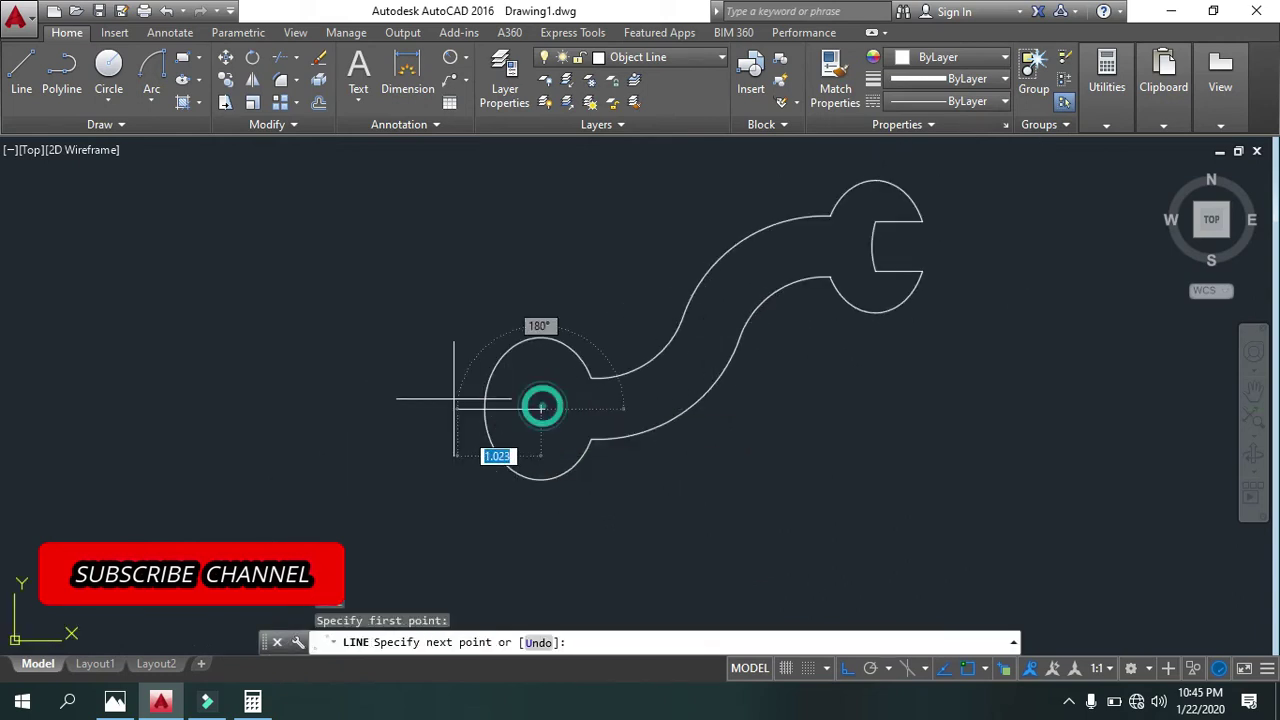
pyautogui.press('Escape')
pyautogui.press('Escape')
# Zoom in on the reference drawing in Photos, then return to AutoCAD.
pyautogui.click(115, 702)
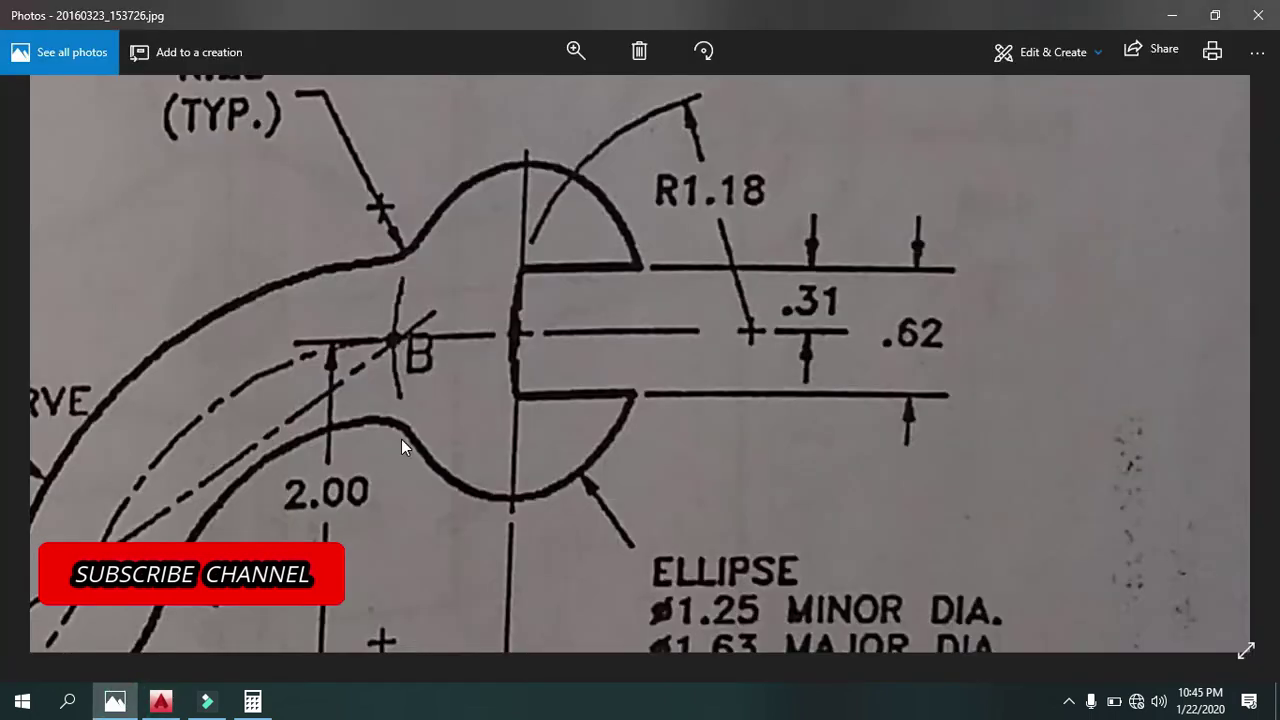
pyautogui.scroll(-3, 415, 438)
pyautogui.scroll(1, 520, 440)
pyautogui.scroll(2, 550, 485)
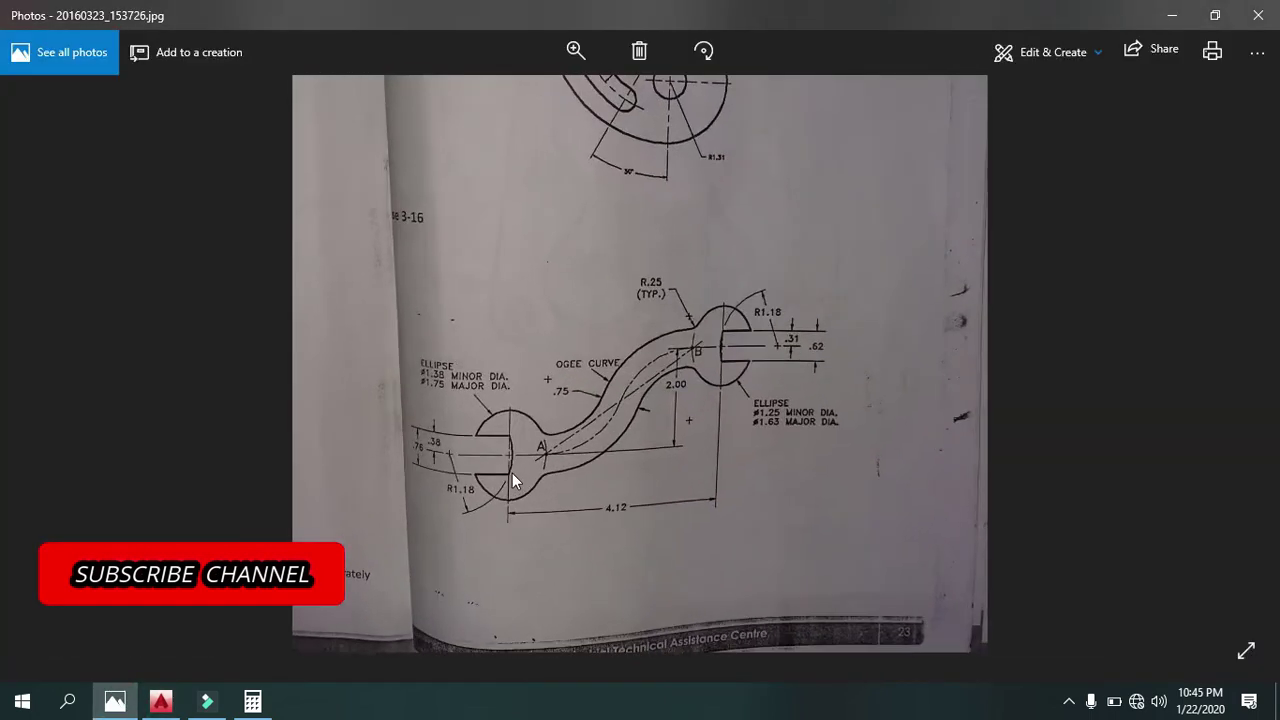
pyautogui.scroll(2, 512, 473)
pyautogui.scroll(1, 323, 380)
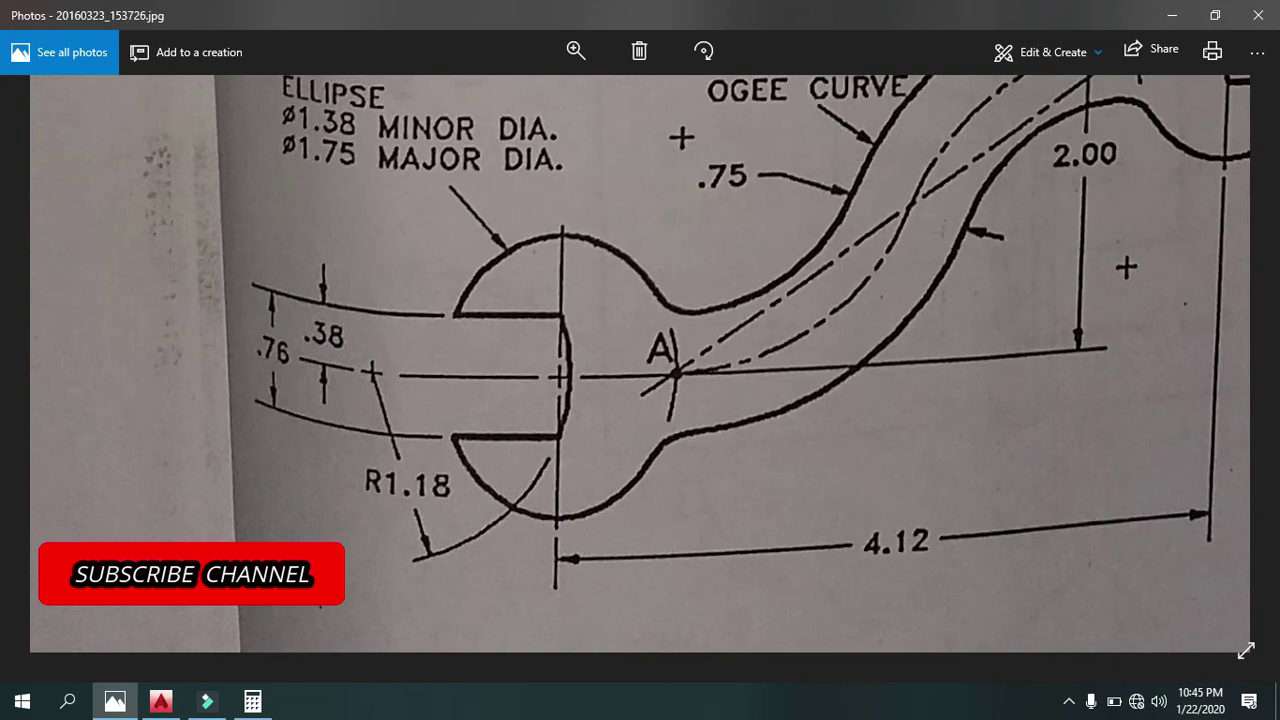
pyautogui.click(161, 702)
# Offset the left jaw's centre line 0.38 above and below.
pyautogui.press('Escape')
pyautogui.write('o')
pyautogui.press('Return')
pyautogui.write('.38')
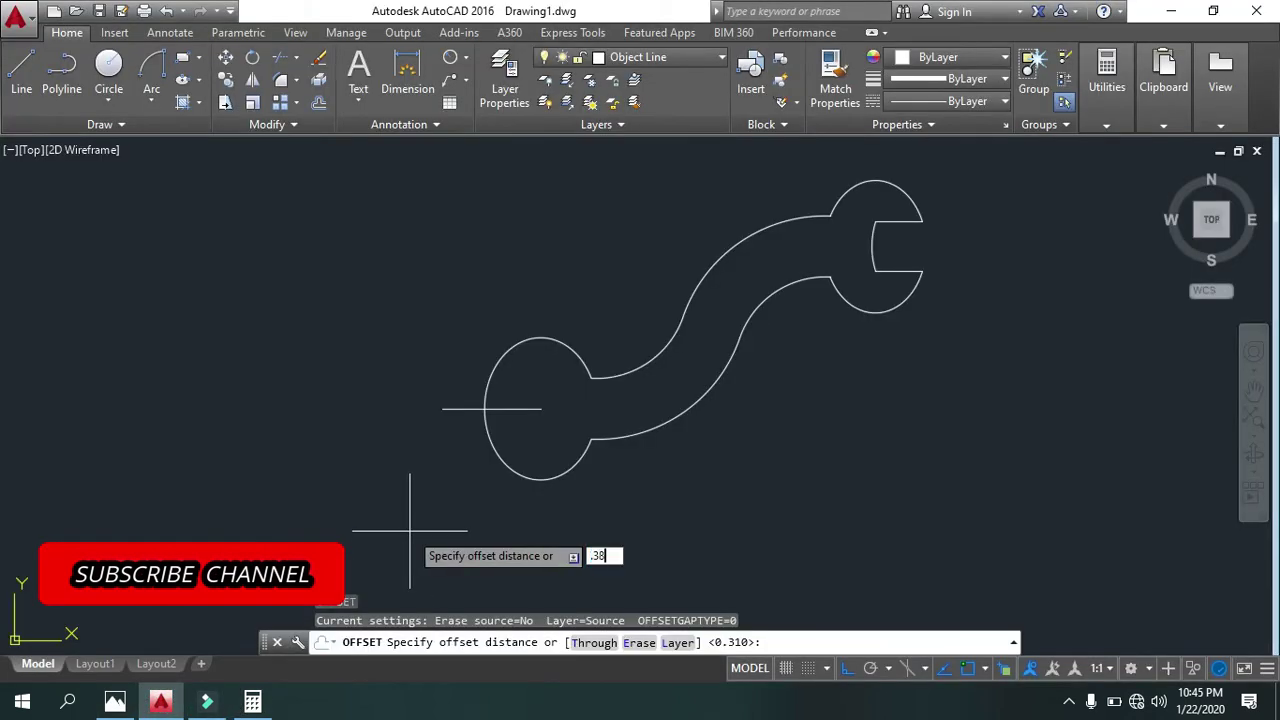
pyautogui.press('Return')
pyautogui.click(443, 408)
pyautogui.click(457, 366)
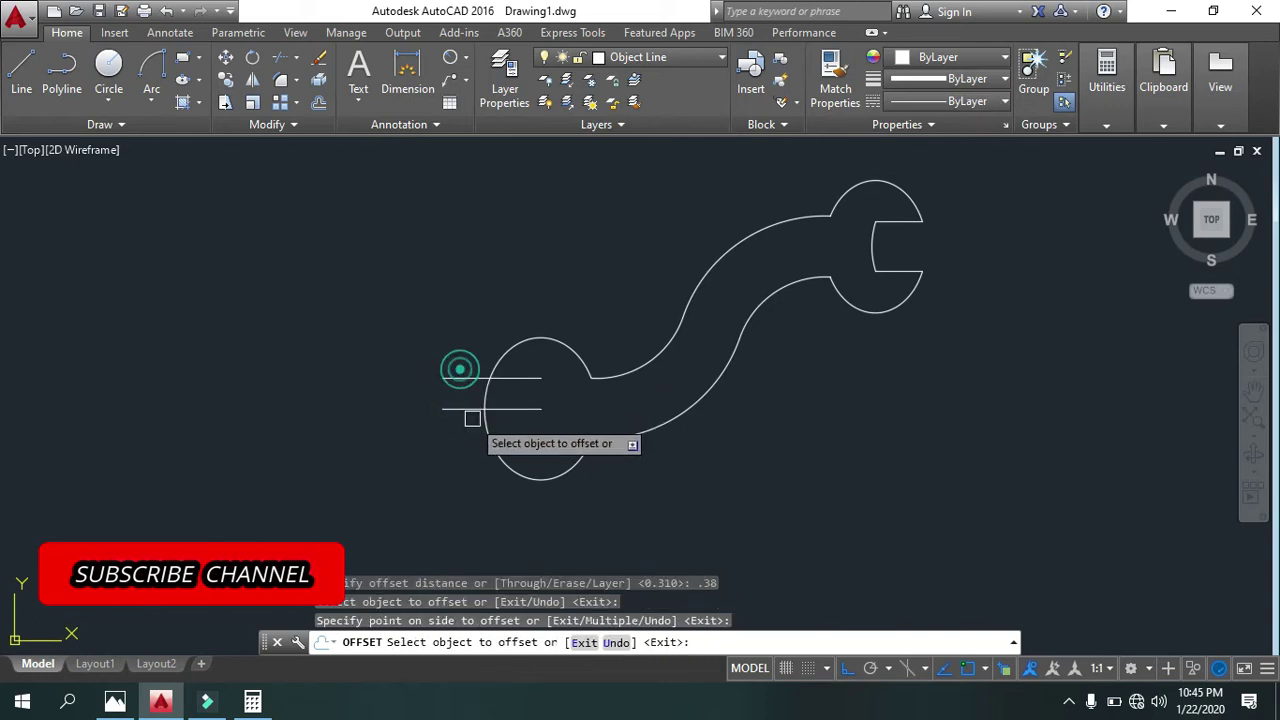
pyautogui.click(462, 408)
pyautogui.click(457, 434)
pyautogui.press('Escape')
pyautogui.press('Escape')
pyautogui.press('Escape')
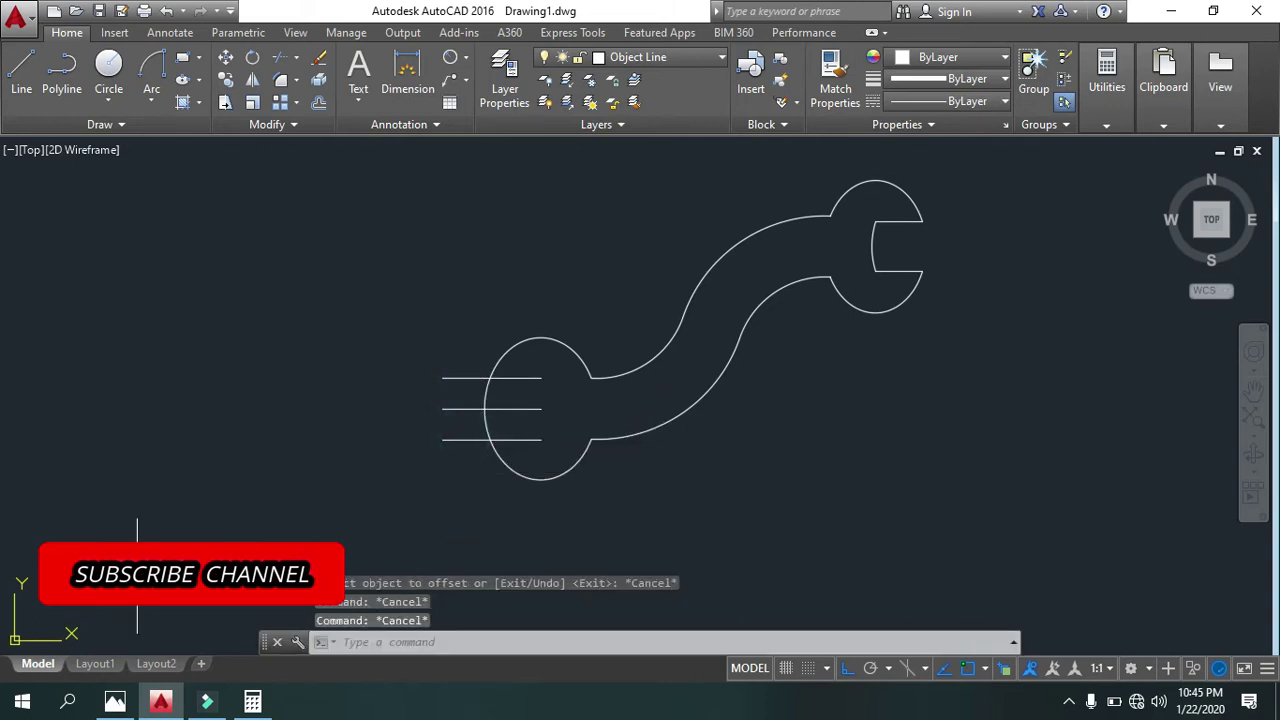
pyautogui.click(127, 706)
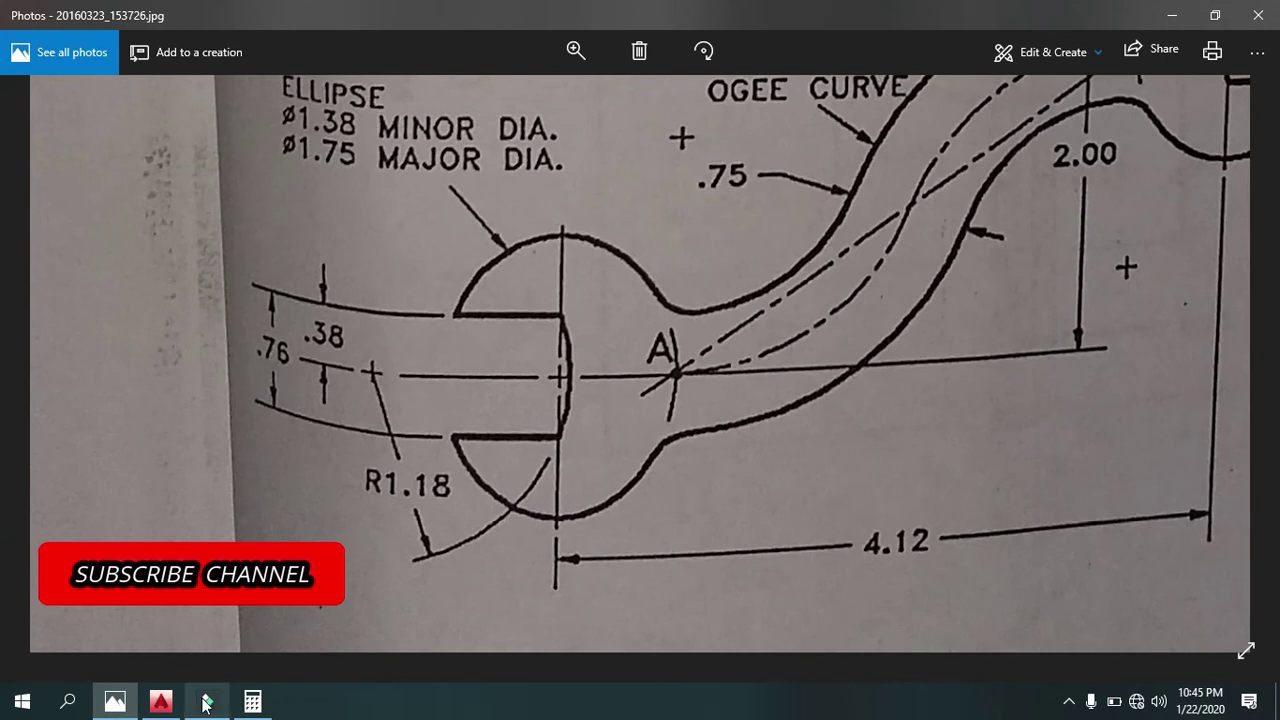
# Draw an R1.18 arc between the inner ends of the left jaw's upper and lower lines.
pyautogui.click(161, 702)
pyautogui.click(151, 75)
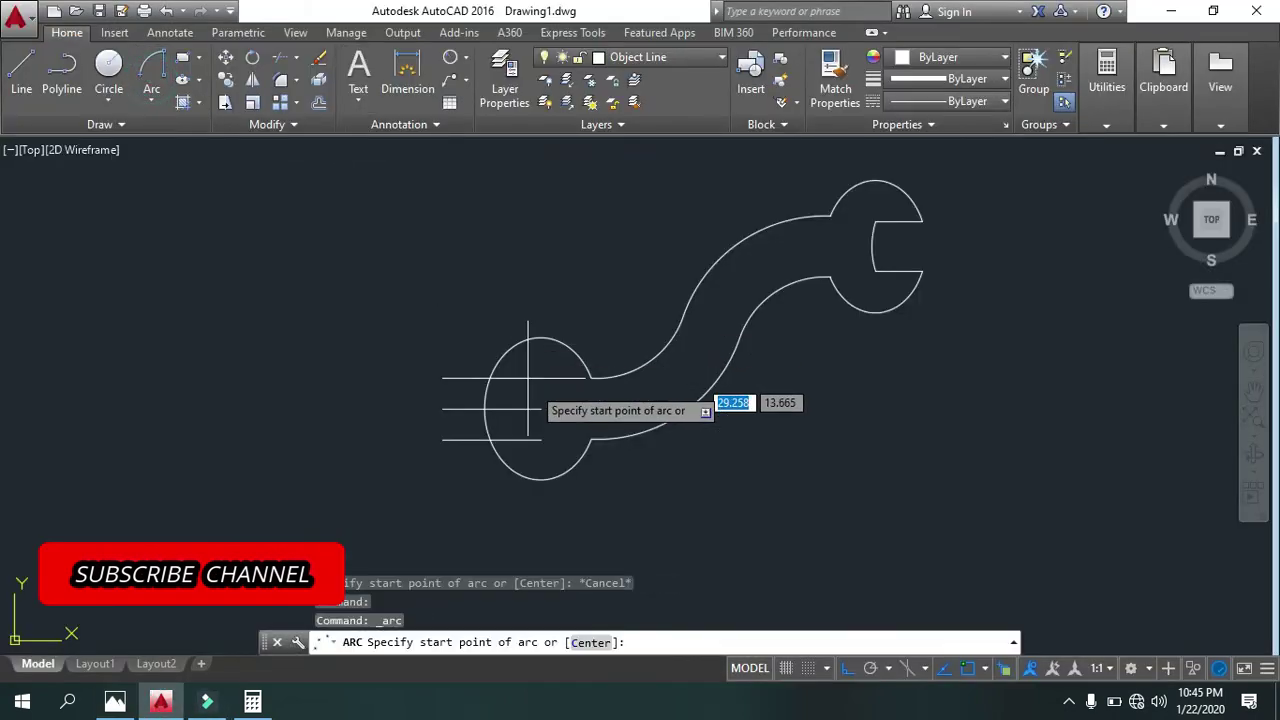
pyautogui.click(541, 439)
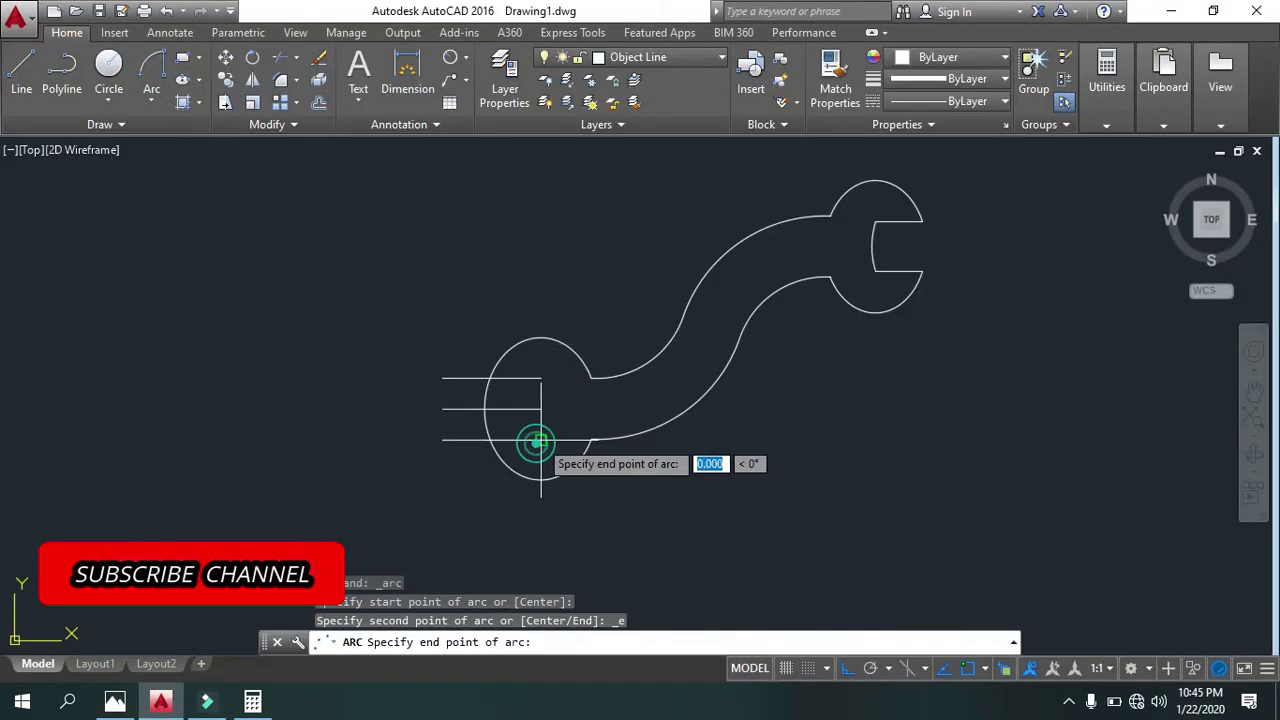
pyautogui.click(541, 377)
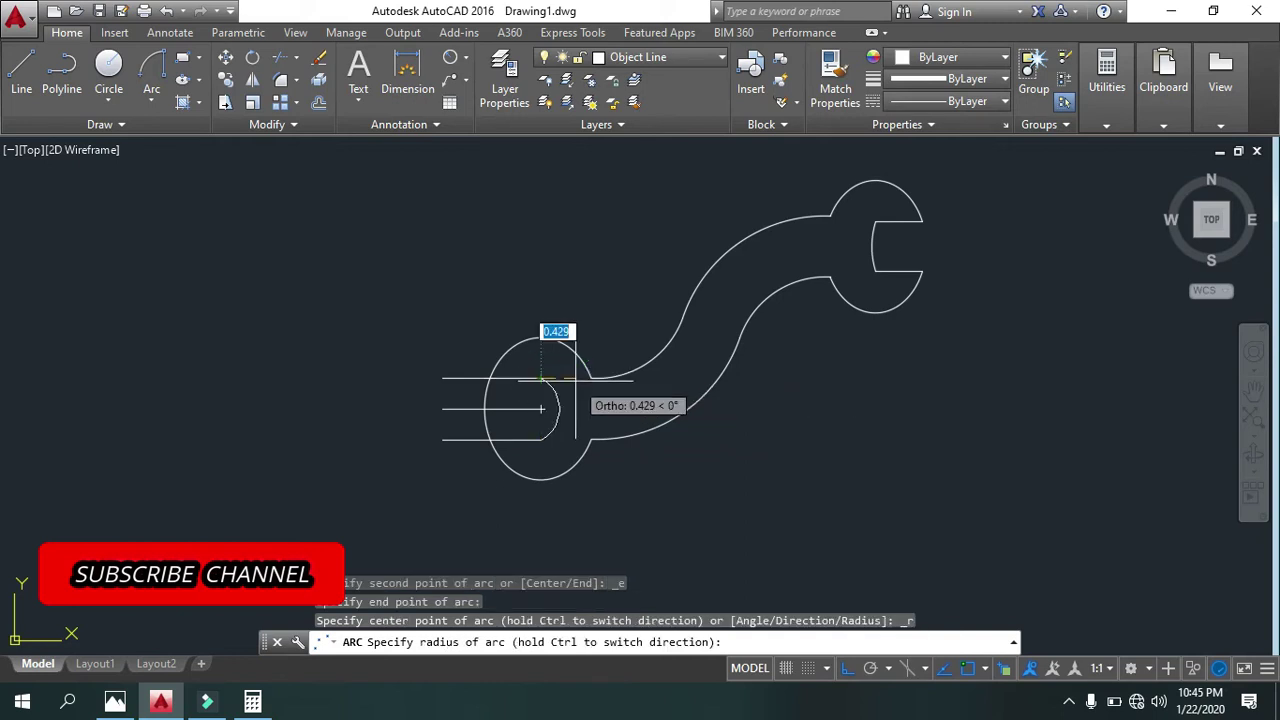
pyautogui.write('1.')
pyautogui.press('Return')
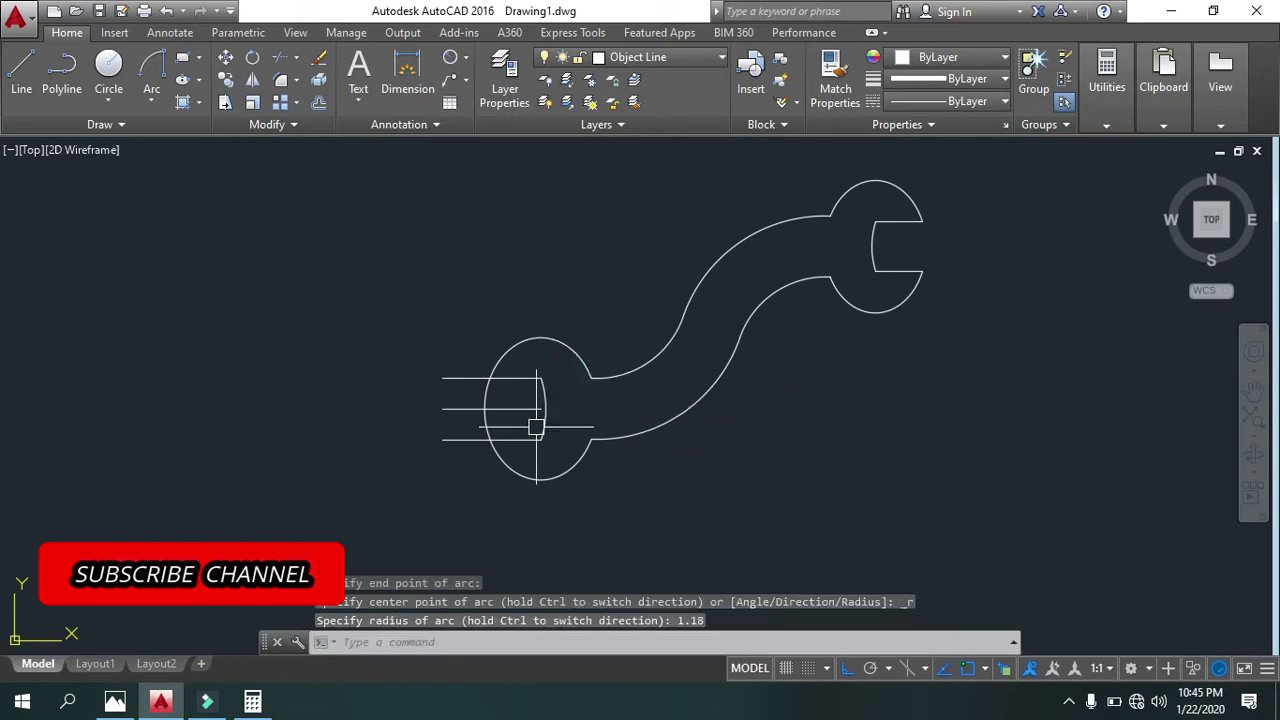
# Trim the line pieces outside the left jaw, delete the leftover centre line, and recentre the view.
pyautogui.press('Escape')
pyautogui.press('Escape')
pyautogui.press('Return')
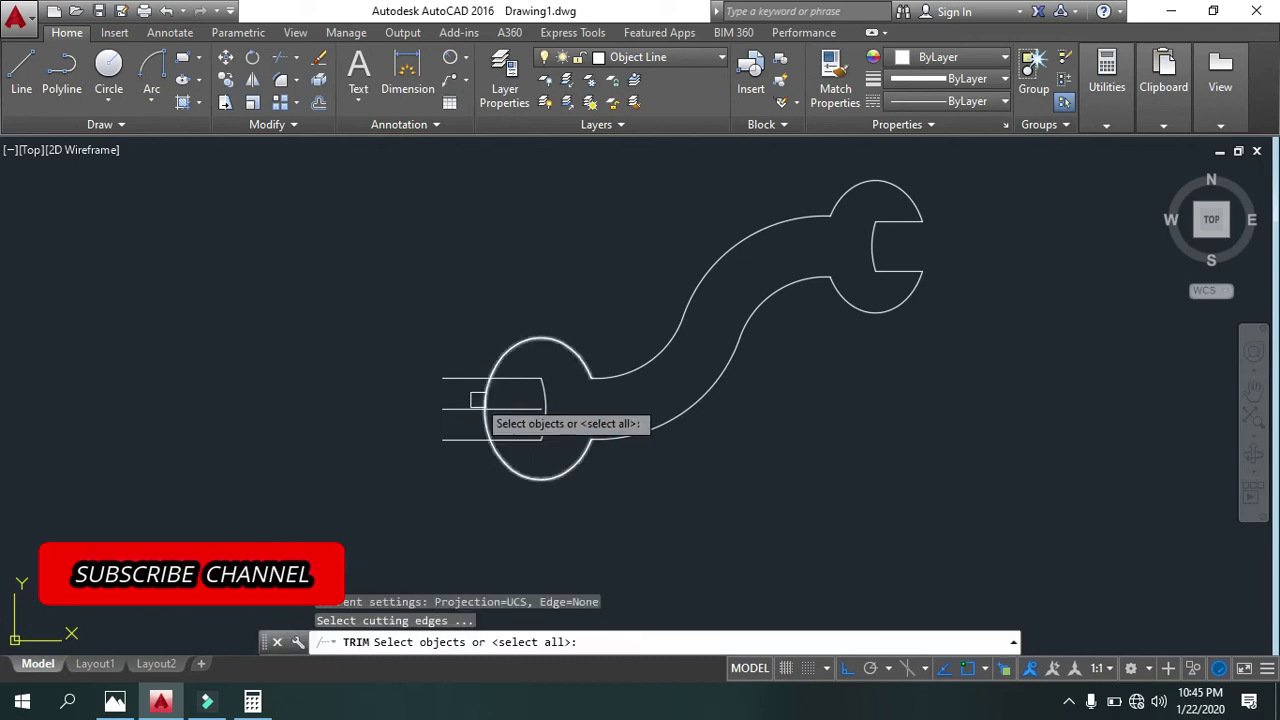
pyautogui.press('Return')
pyautogui.moveTo(463, 357); pyautogui.dragTo(449, 443)
pyautogui.press('Escape')
pyautogui.click(512, 409)
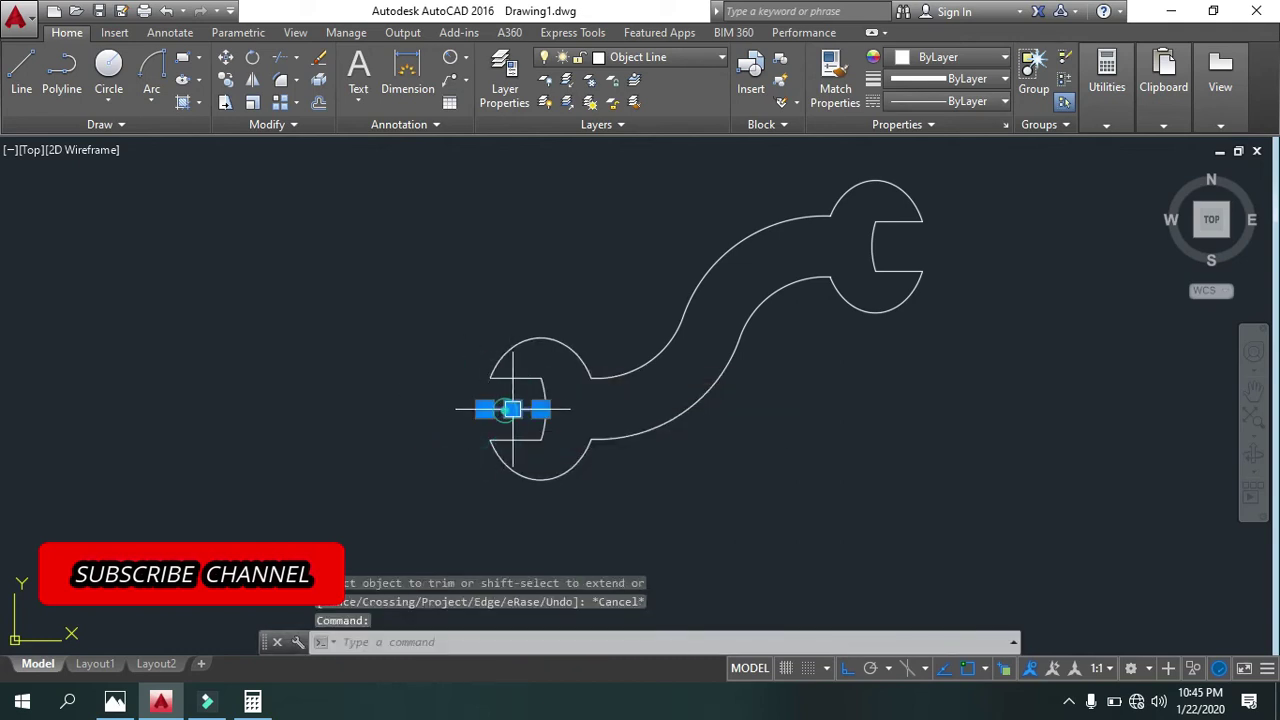
pyautogui.press('Delete')
pyautogui.moveTo(588, 378); pyautogui.dragTo(387, 425, button='middle')
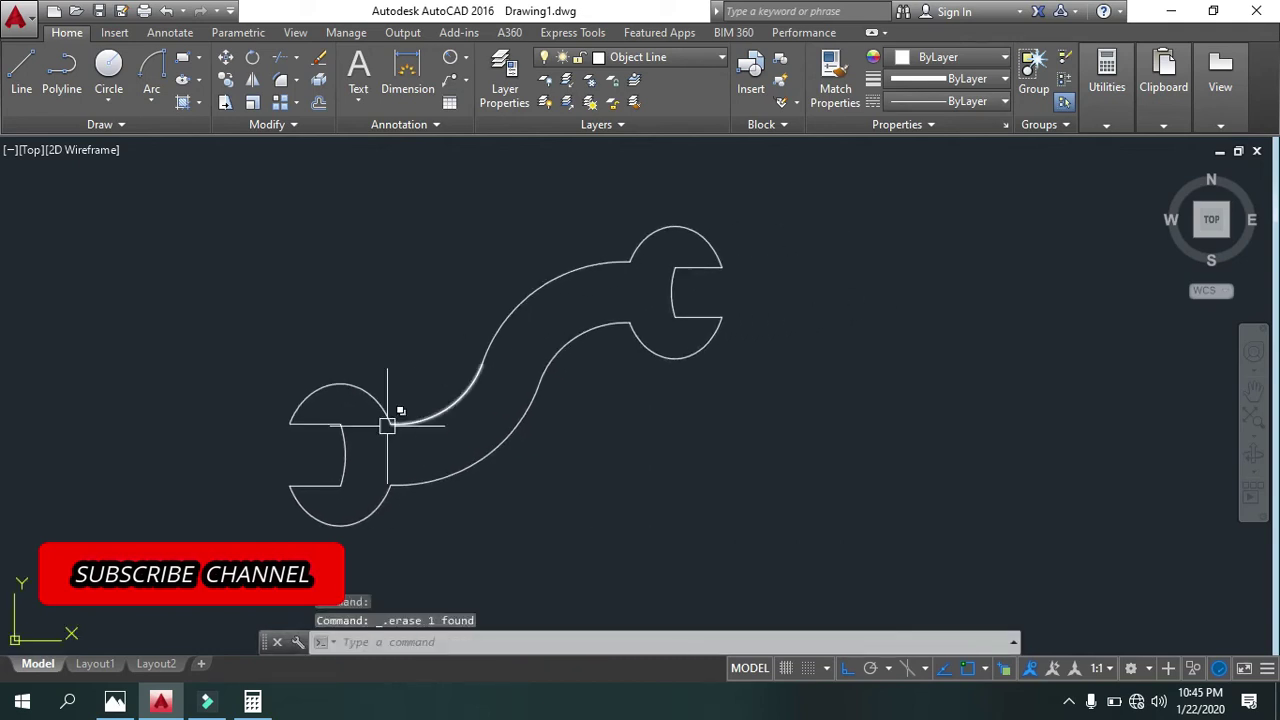
pyautogui.moveTo(469, 409)
pyautogui.mouseDown(button='middle')
pyautogui.moveTo(360, 397)
pyautogui.moveTo(461, 413)
pyautogui.mouseUp(button='middle')
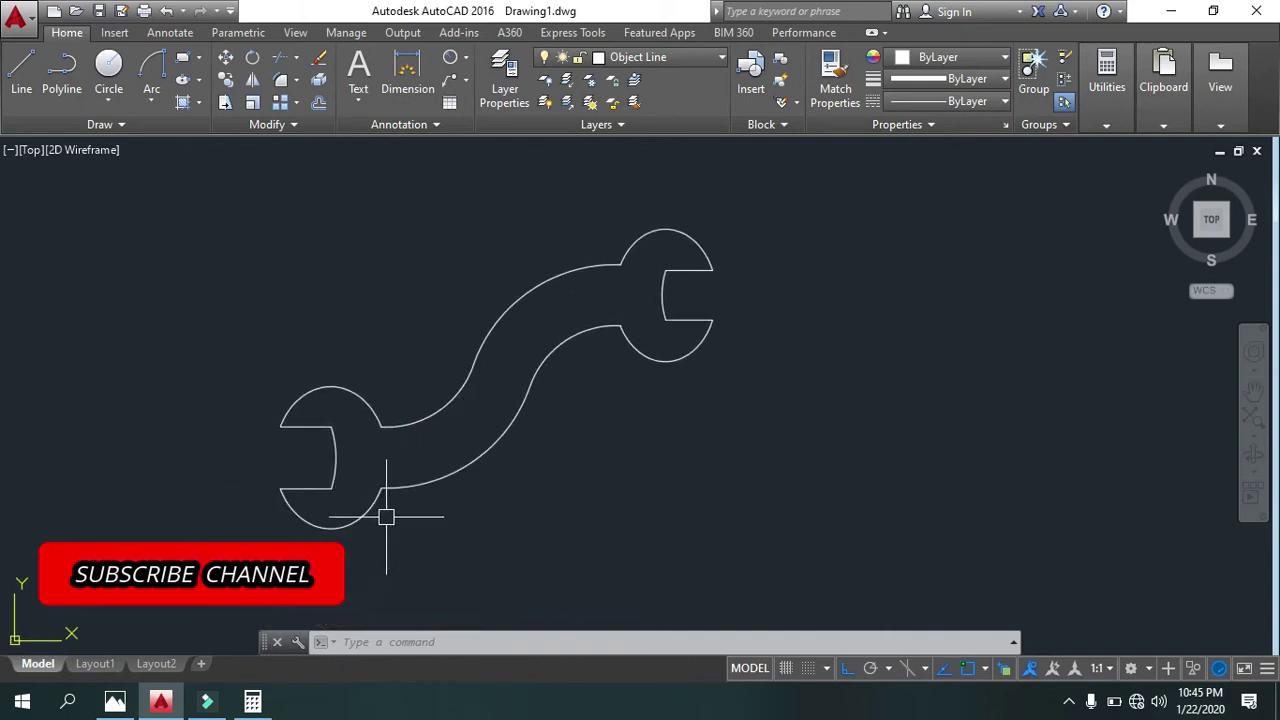
pyautogui.moveTo(386, 517)
pyautogui.mouseDown(button='middle')
pyautogui.moveTo(335, 528)
pyautogui.moveTo(363, 550)
pyautogui.mouseUp(button='middle')
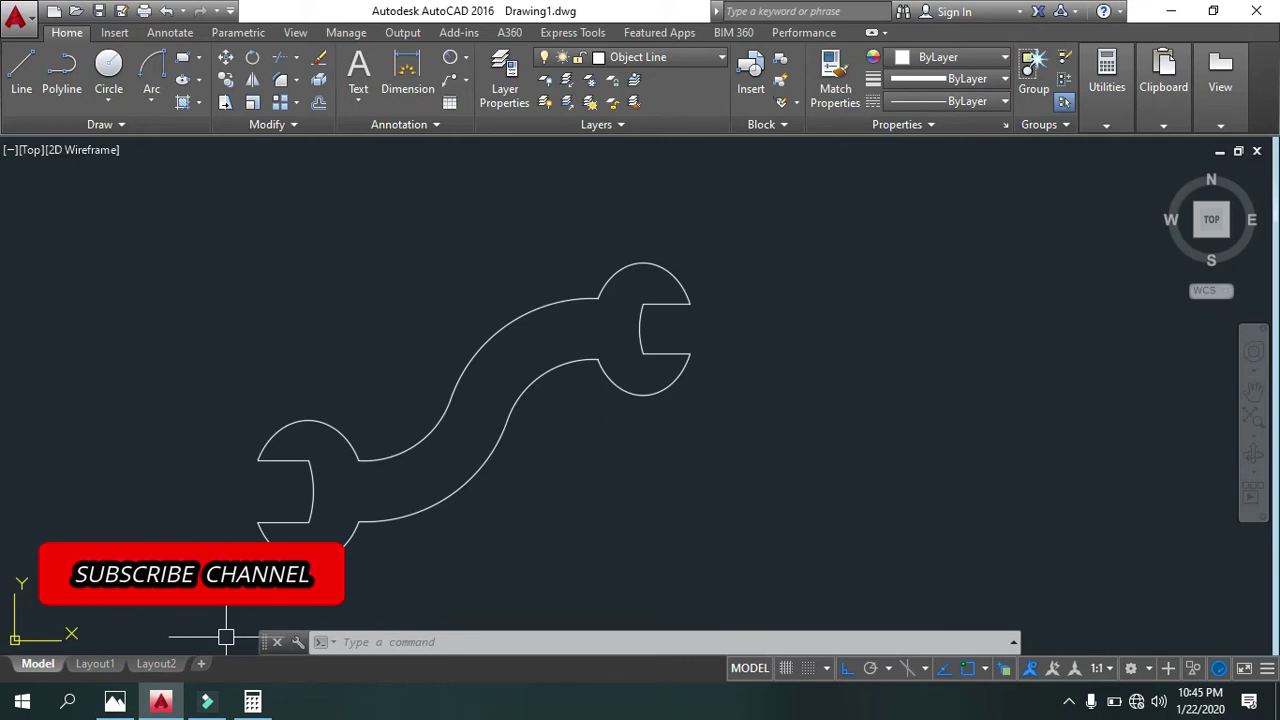
pyautogui.click(108, 712)
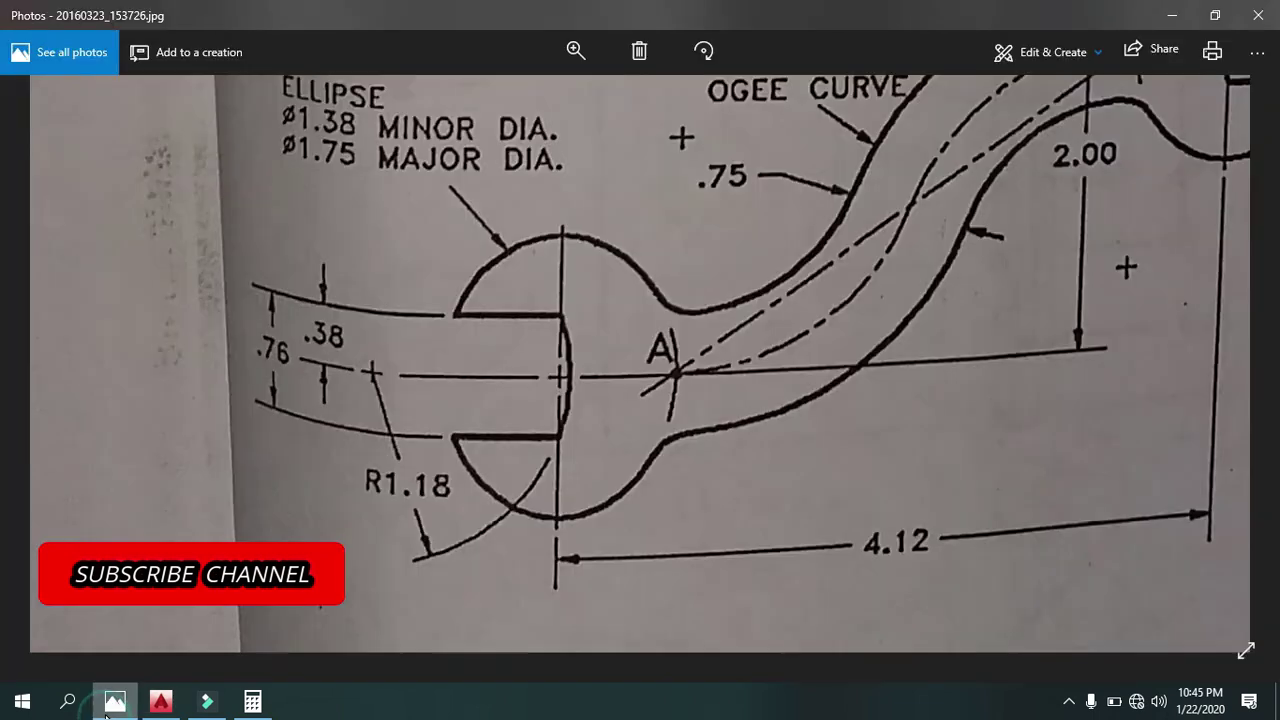
# Scroll and pan the reference photo to show the upper-right jaw.
pyautogui.scroll(-1, 710, 381)
pyautogui.scroll(-2, 713, 352)
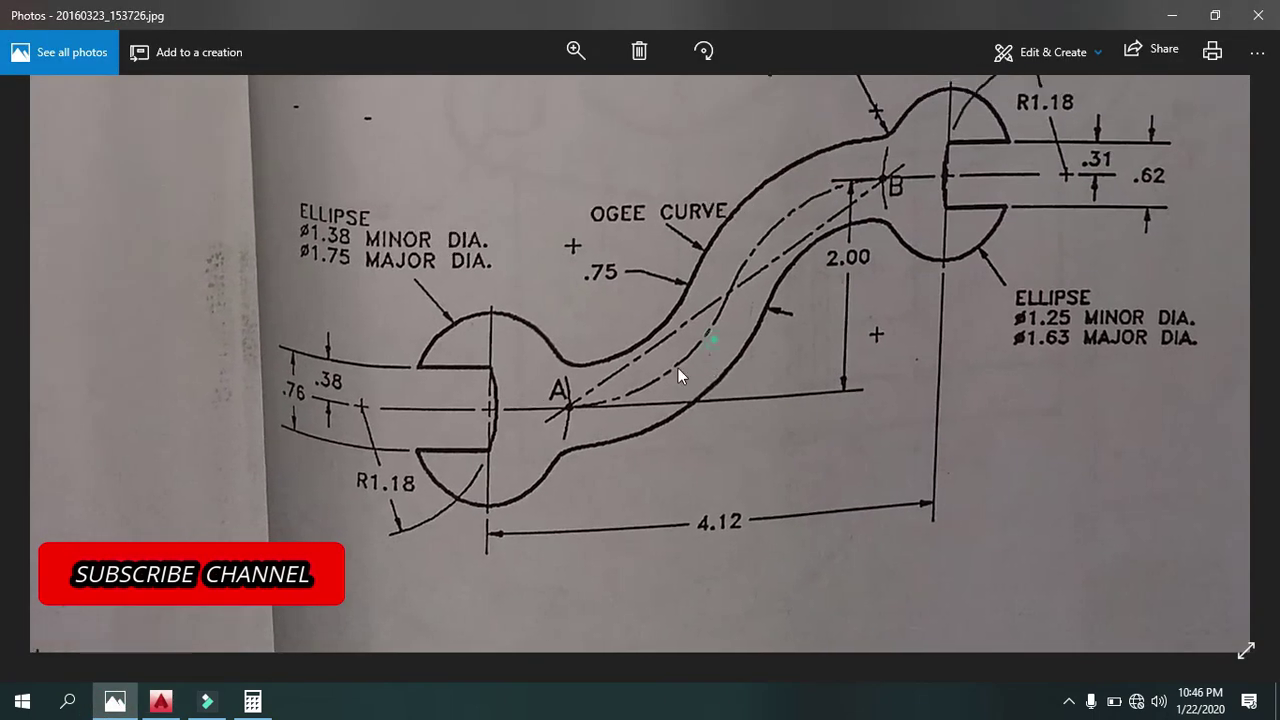
pyautogui.scroll(3, 616, 420)
pyautogui.moveTo(616, 420); pyautogui.dragTo(594, 450)
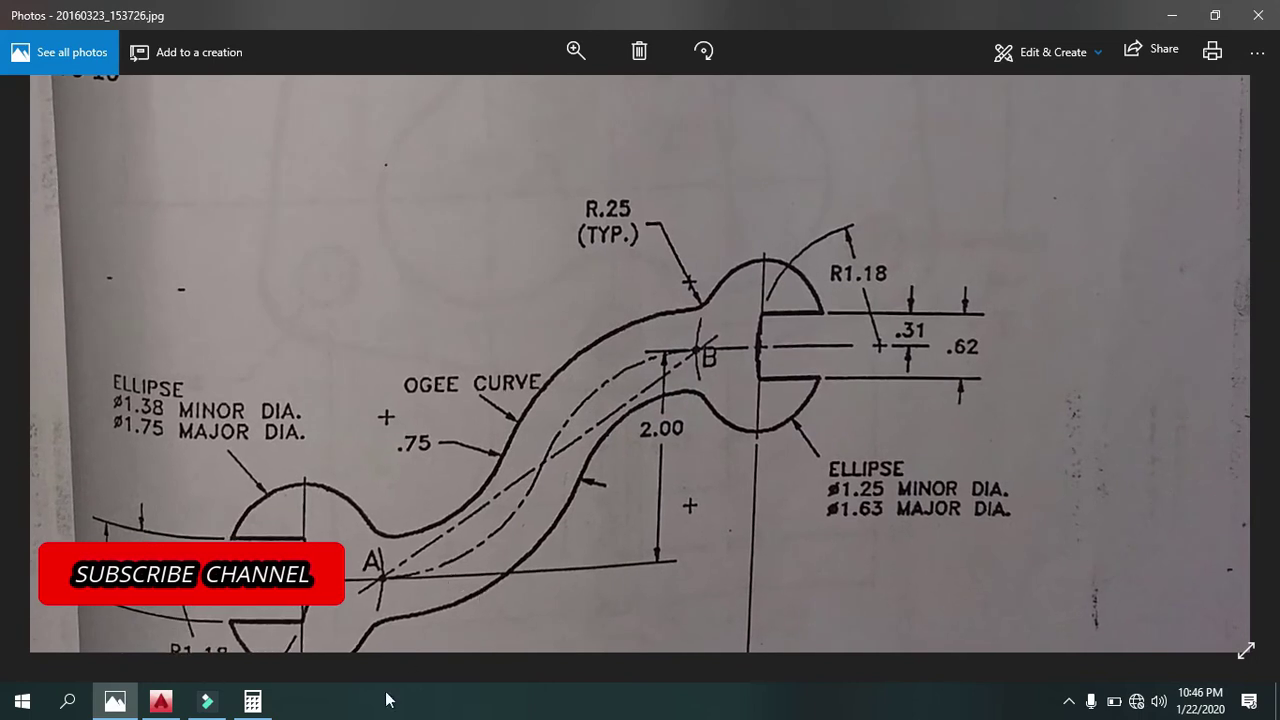
# Back in AutoCAD, start FILLET with a 0.25 radius.
pyautogui.click(162, 703)
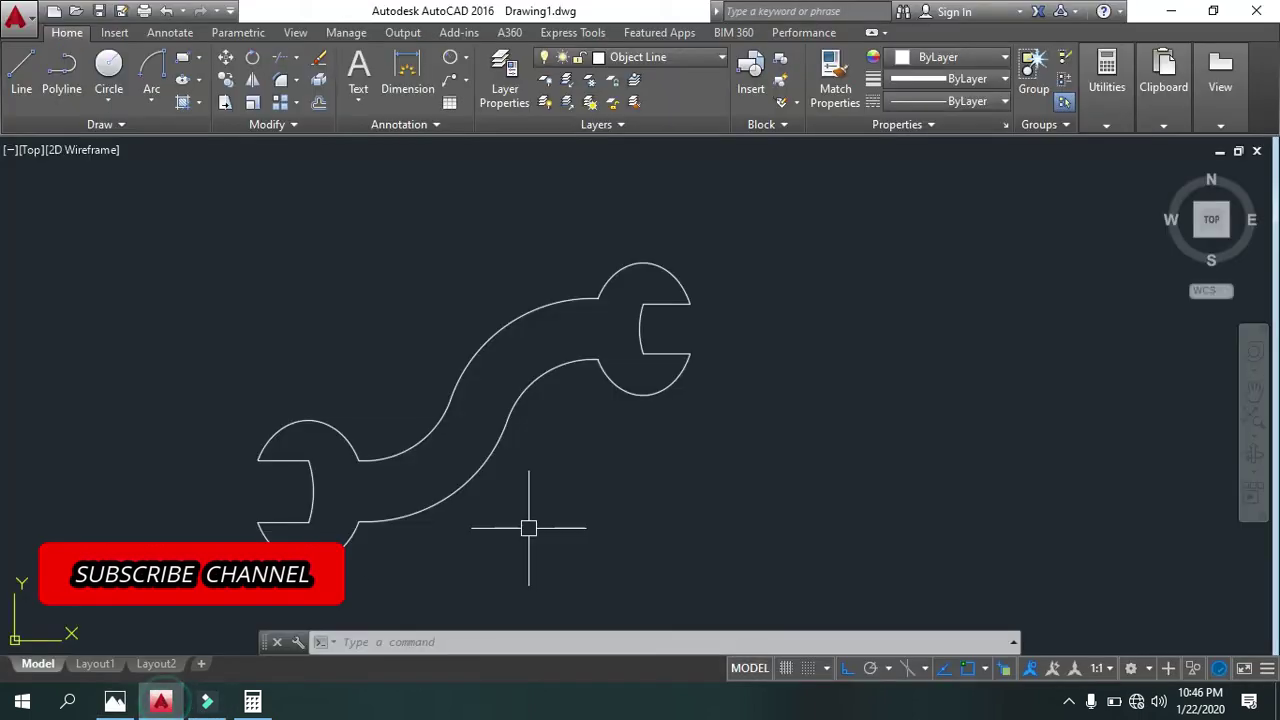
pyautogui.write('f')
pyautogui.press('Return')
pyautogui.write('r')
pyautogui.press('Return')
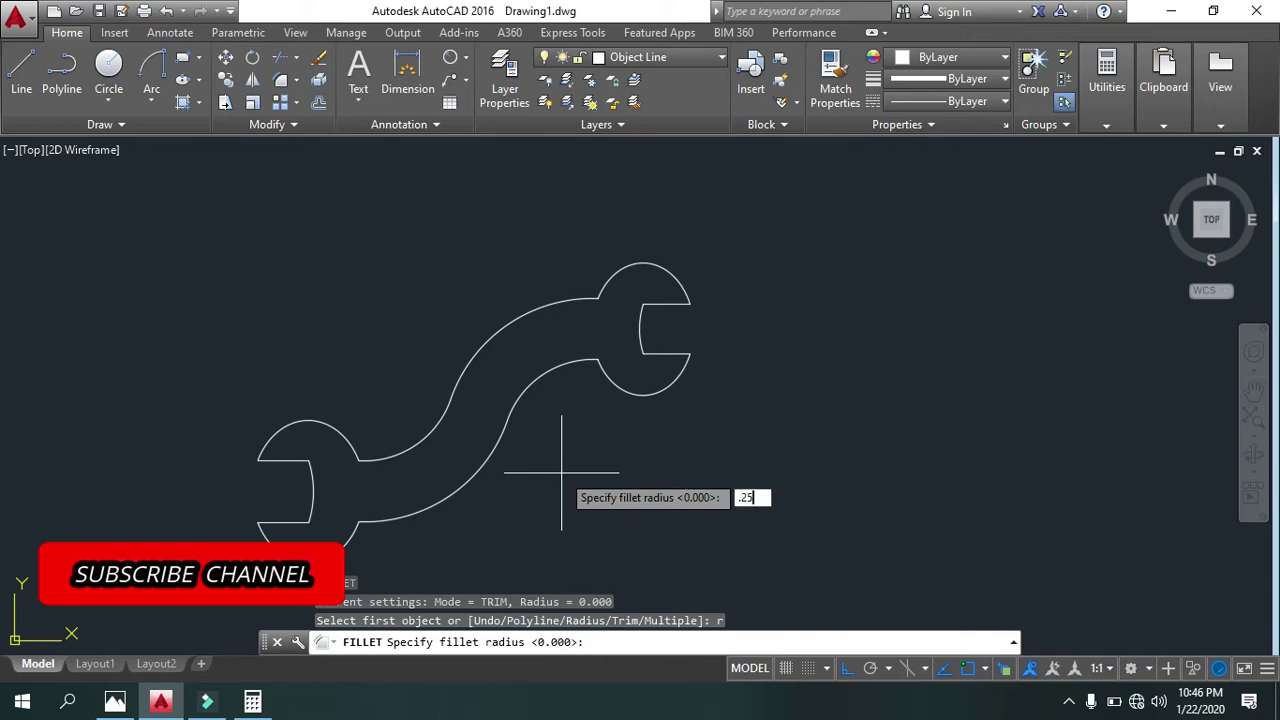
pyautogui.press('Return')
# Fillet the upper and lower ogee curves into the right and left jaw arcs.
pyautogui.click(598, 288)
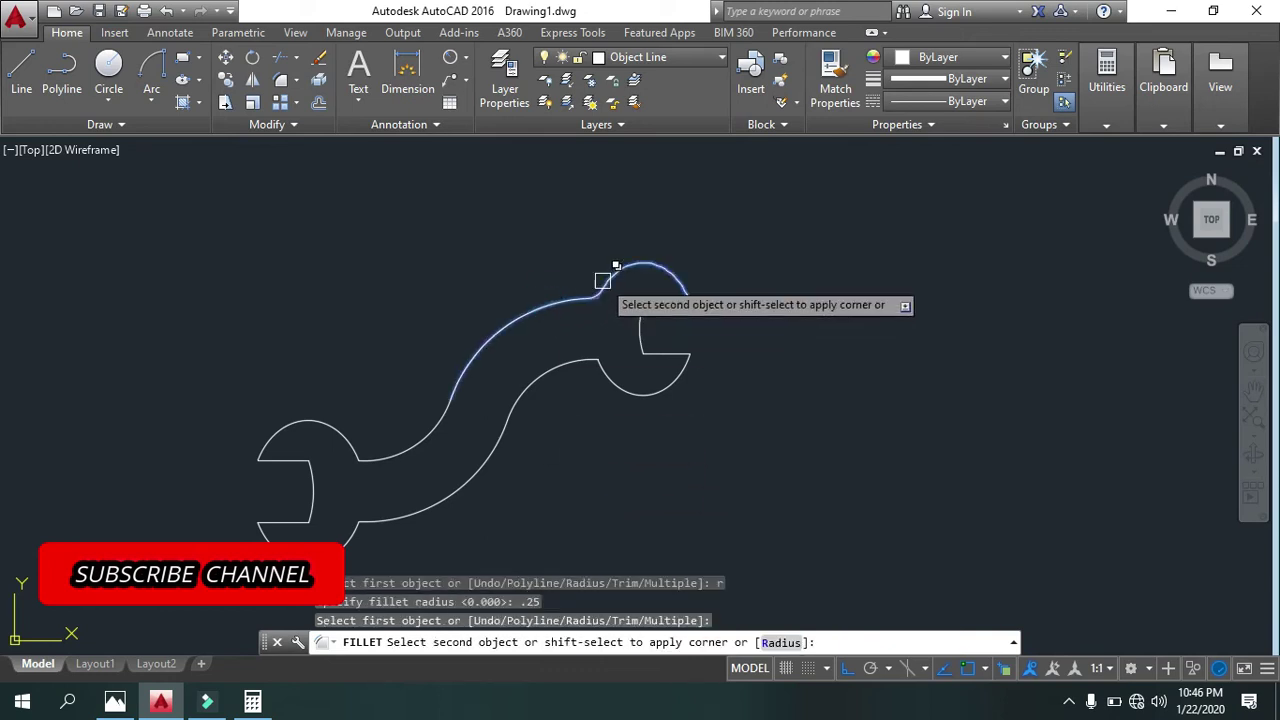
pyautogui.click(598, 284)
pyautogui.press('Return')
pyautogui.click(563, 363)
pyautogui.click(597, 368)
pyautogui.press('Return')
pyautogui.click(371, 526)
pyautogui.click(349, 537)
pyautogui.press('Return')
pyautogui.click(350, 443)
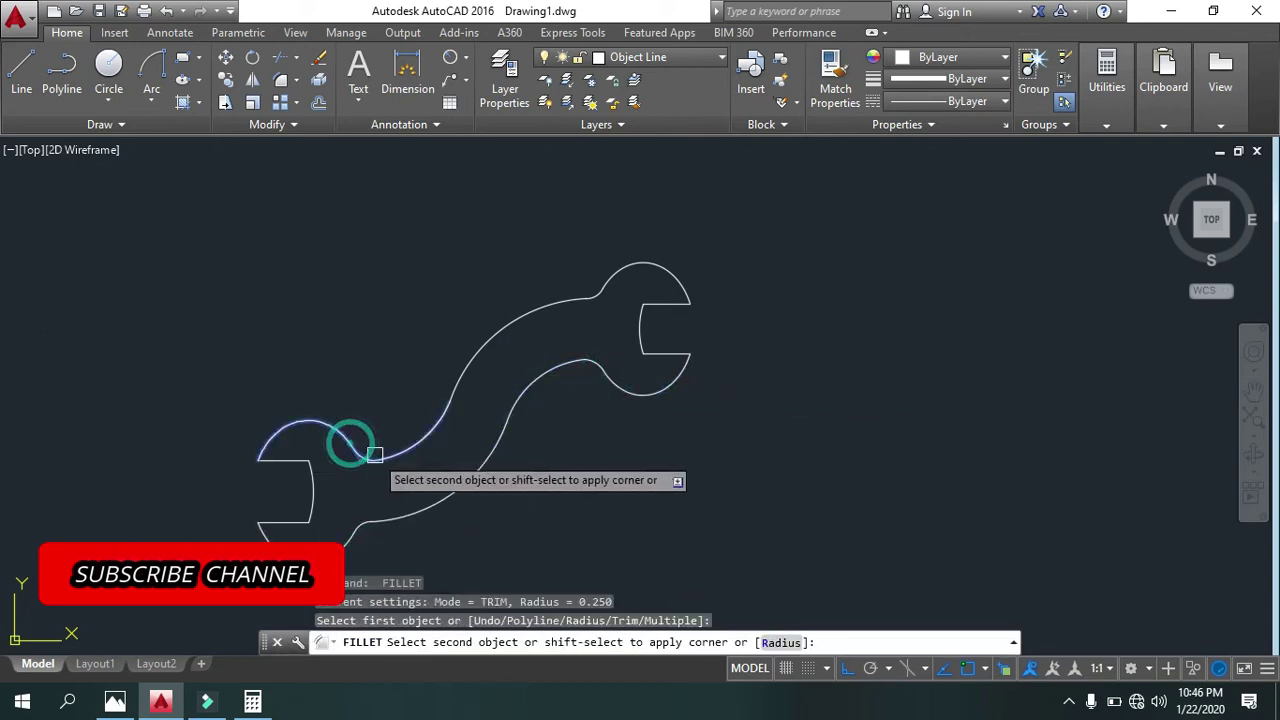
pyautogui.click(400, 447)
# Pan the wrench drawing left and bring the reference photo to the front.
pyautogui.scroll(-1, 466, 409)
pyautogui.scroll(-1, 516, 392)
pyautogui.scroll(1, 463, 388)
pyautogui.scroll(1, 651, 306)
pyautogui.scroll(-1, 651, 303)
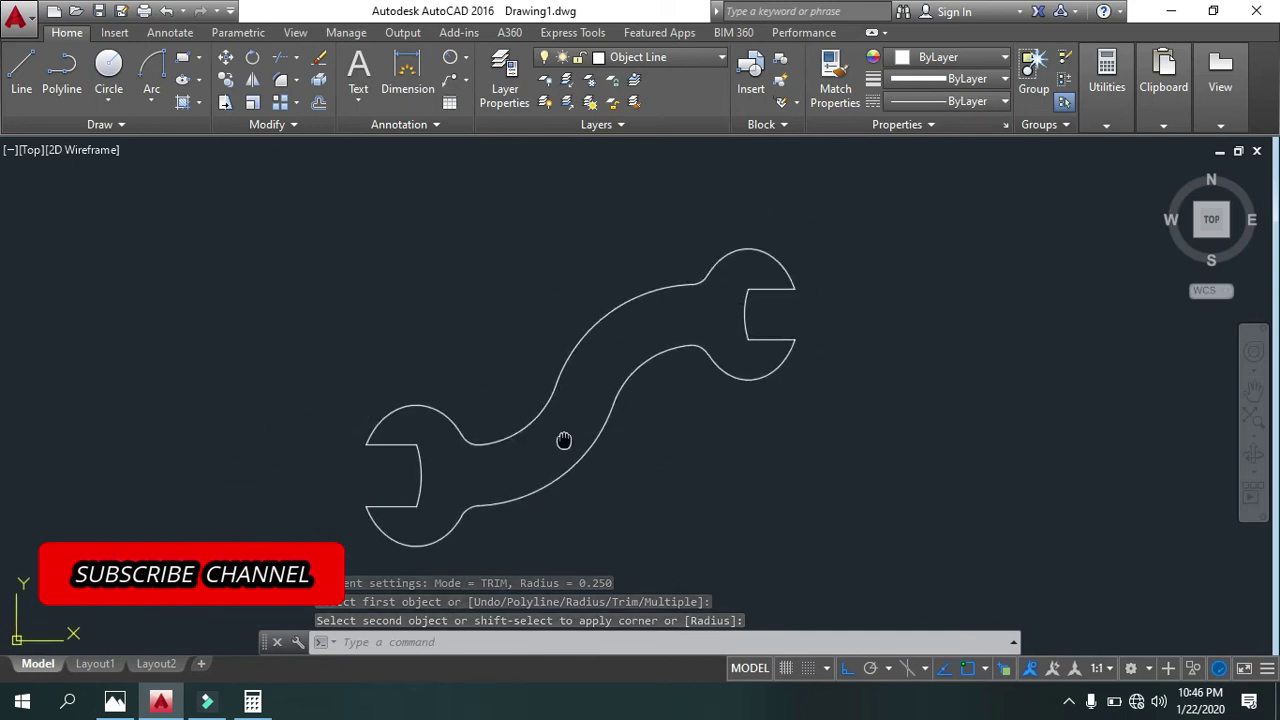
pyautogui.moveTo(543, 449)
pyautogui.mouseDown(button='middle')
pyautogui.moveTo(362, 456)
pyautogui.moveTo(391, 437)
pyautogui.moveTo(487, 461)
pyautogui.mouseUp(button='middle')
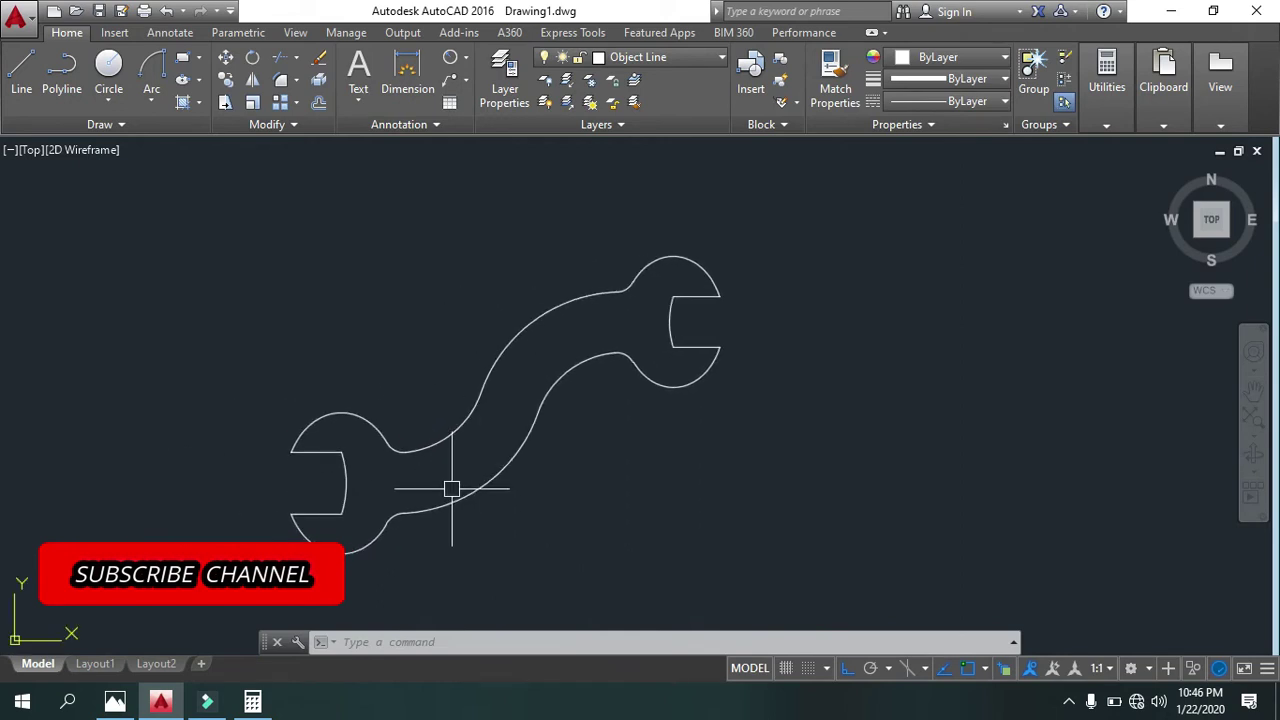
pyautogui.moveTo(346, 514)
pyautogui.mouseDown(button='middle')
pyautogui.moveTo(286, 486)
pyautogui.moveTo(194, 486)
pyautogui.moveTo(153, 520)
pyautogui.mouseUp(button='middle')
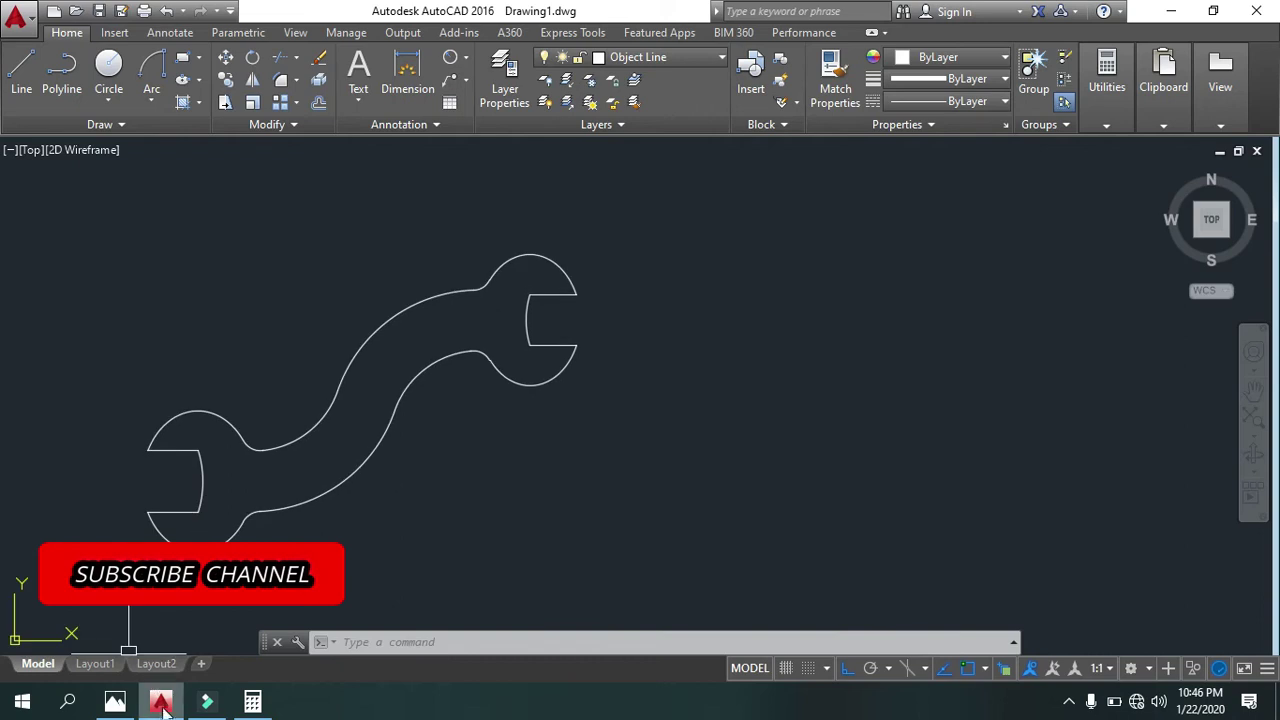
pyautogui.click(115, 703)
pyautogui.click(378, 520)
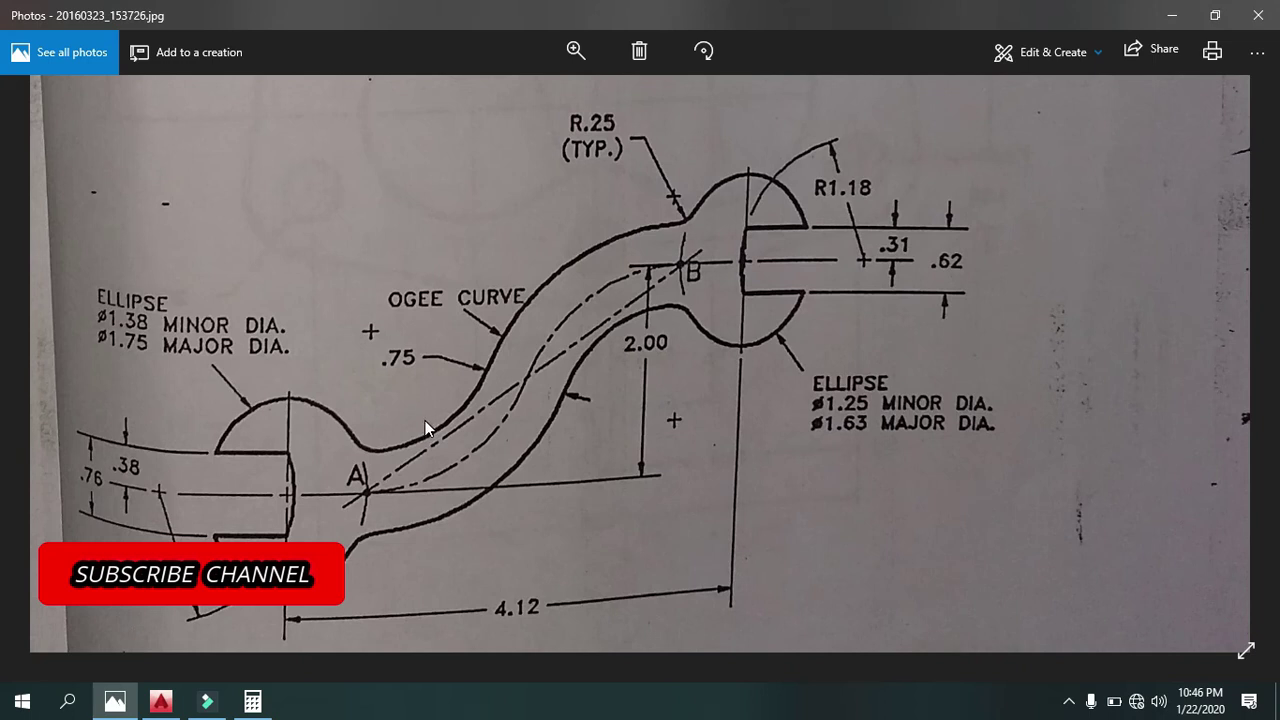
# Minimize the reference photo to reveal the dimensioned wrench and its hatched copy.
pyautogui.click(1160, 12)
pyautogui.scroll(2, 787, 286)
pyautogui.scroll(-3, 932, 316)
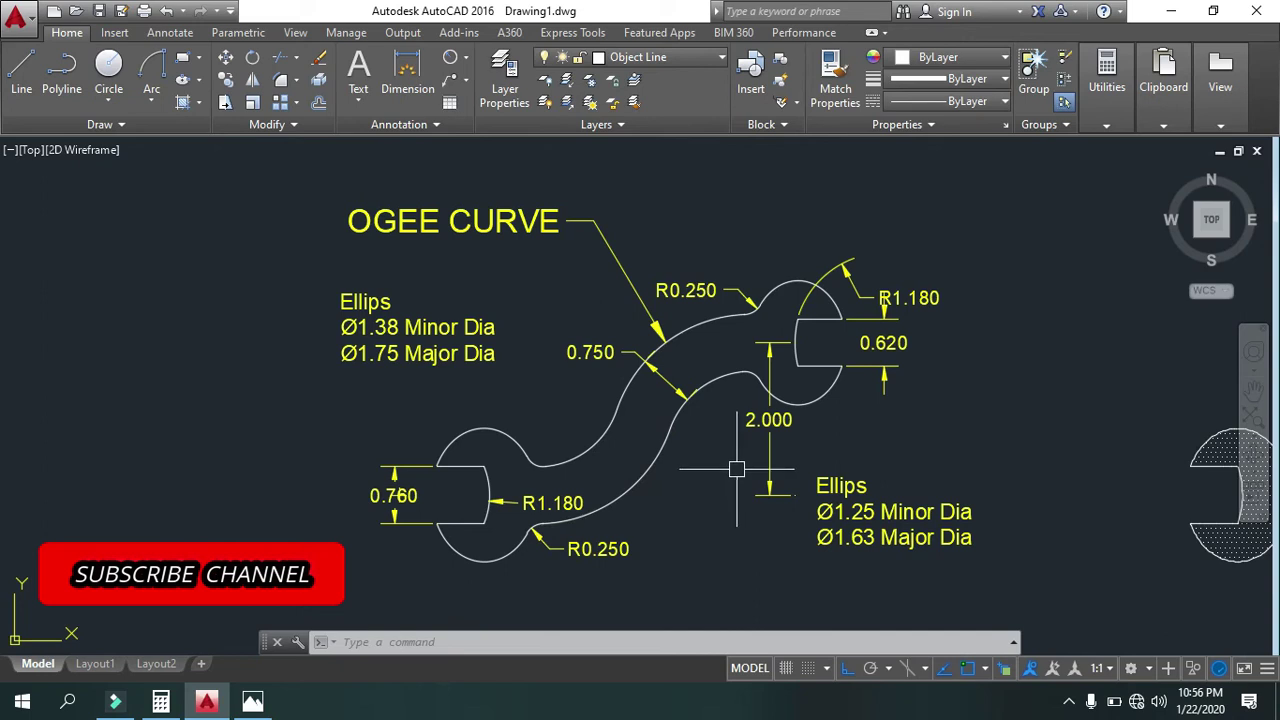
# Center the hatched wrench copy and delete its hatch fill.
pyautogui.moveTo(735, 469)
pyautogui.mouseDown(button='middle')
pyautogui.moveTo(614, 459)
pyautogui.moveTo(546, 429)
pyautogui.mouseUp(button='middle')
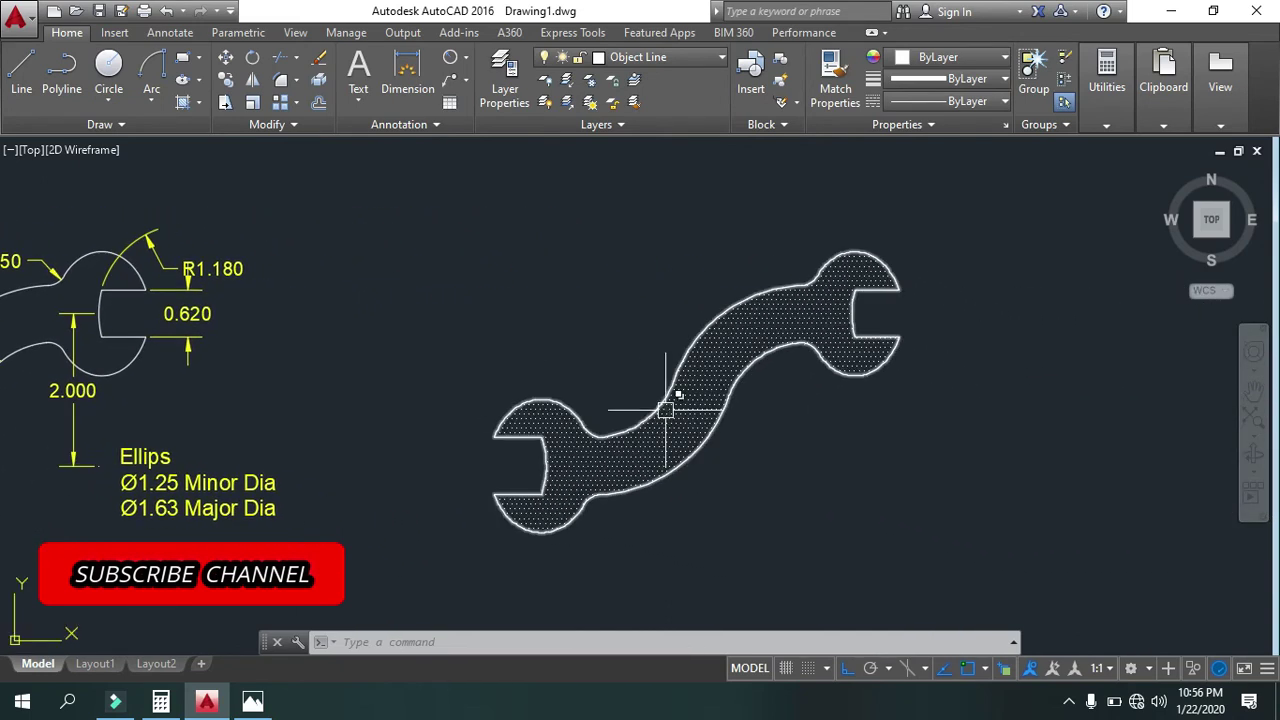
pyautogui.scroll(1, 670, 410)
pyautogui.scroll(-1, 703, 405)
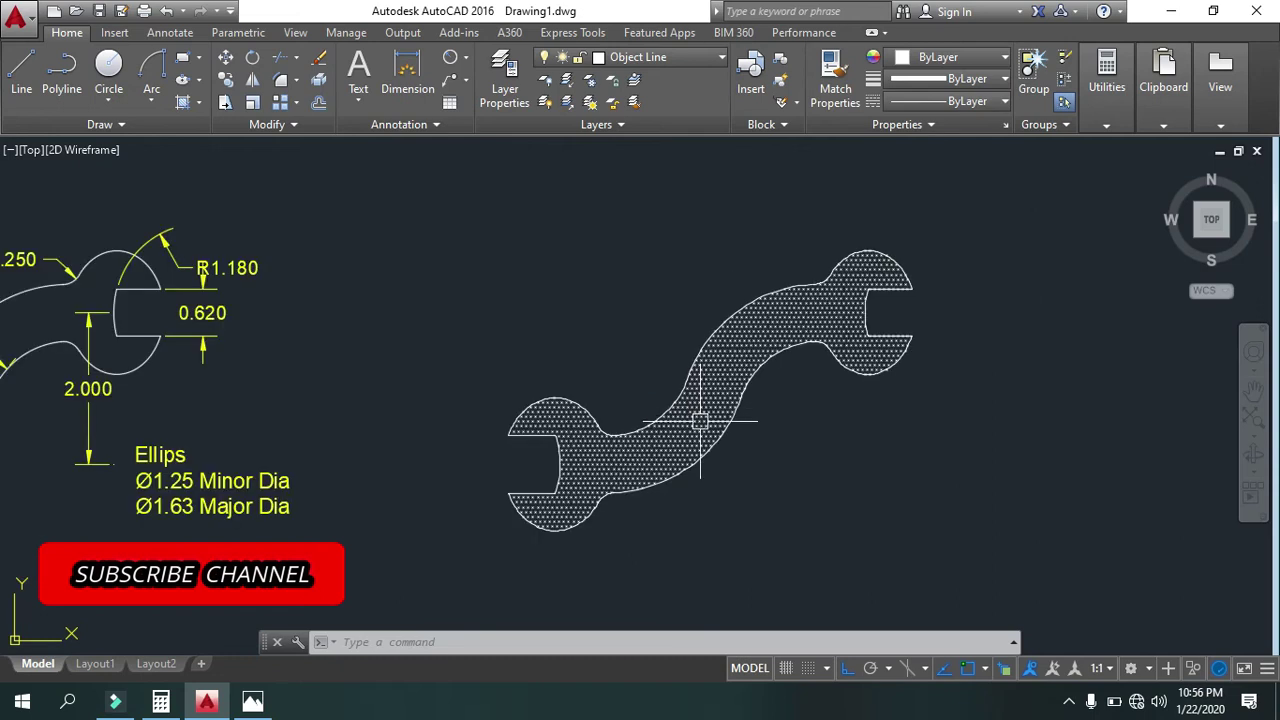
pyautogui.moveTo(643, 437); pyautogui.dragTo(530, 443, button='middle')
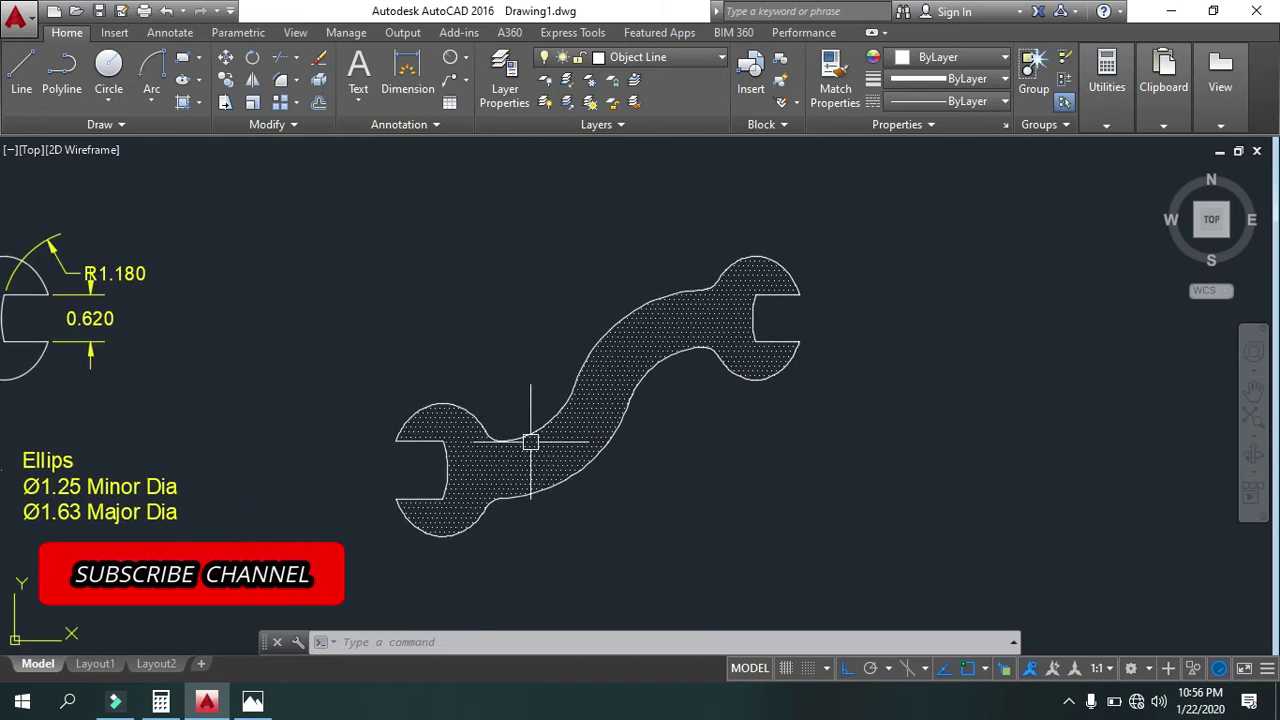
pyautogui.click(558, 442)
pyautogui.press('Delete')
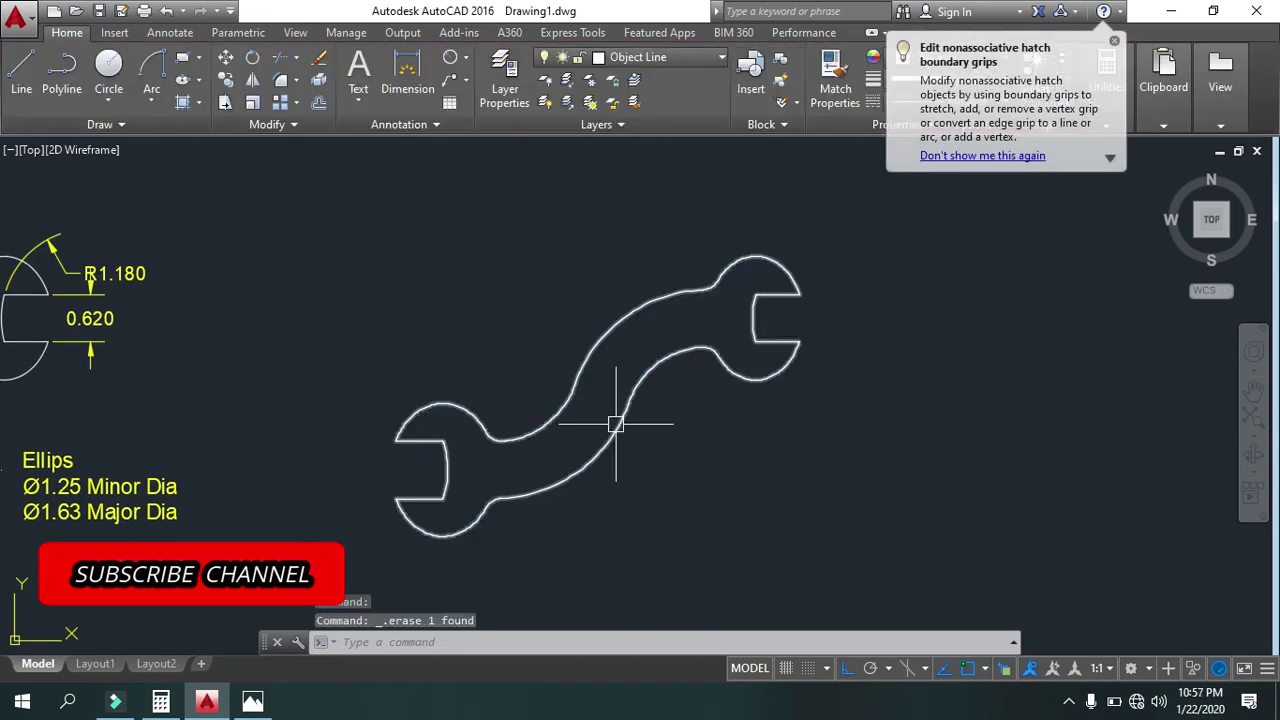
pyautogui.moveTo(617, 423); pyautogui.dragTo(637, 463, button='middle')
pyautogui.press('Escape')
pyautogui.press('Escape')
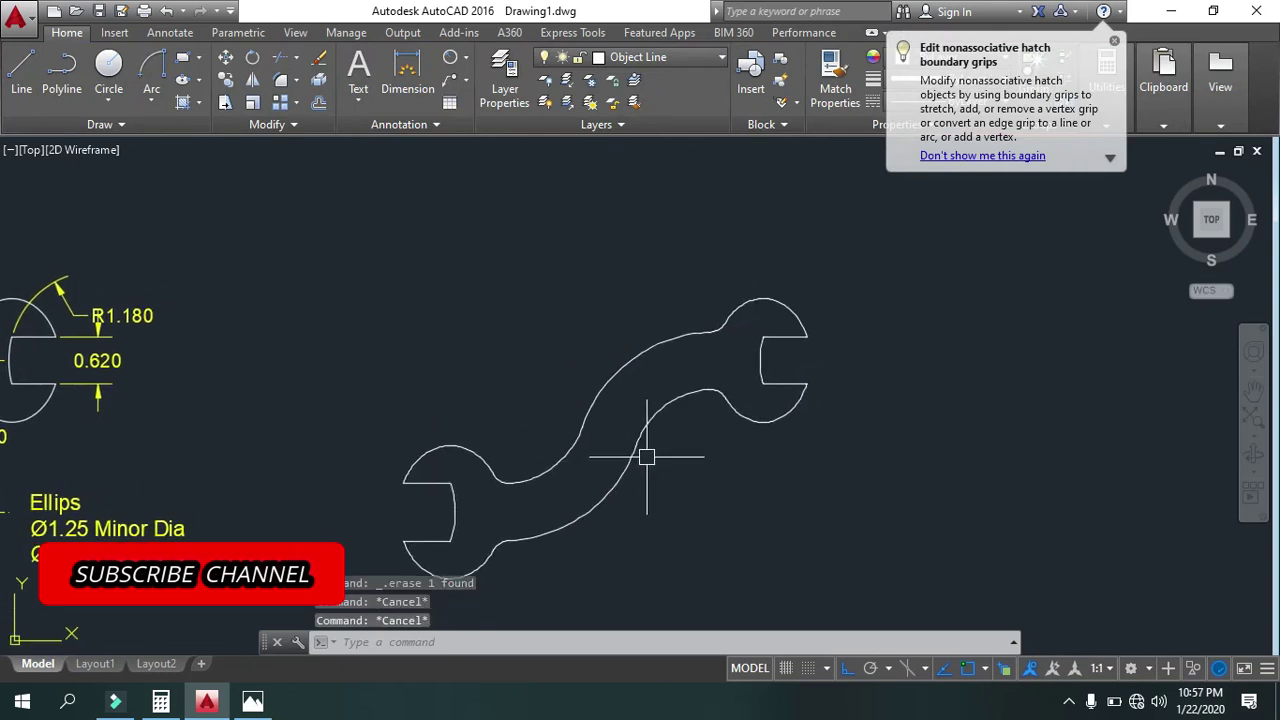
# Try JOIN on the outline, cancel it, and switch to SW Isometric view.
pyautogui.write('join')
pyautogui.press('Return')
pyautogui.click(843, 314)
pyautogui.click(410, 575)
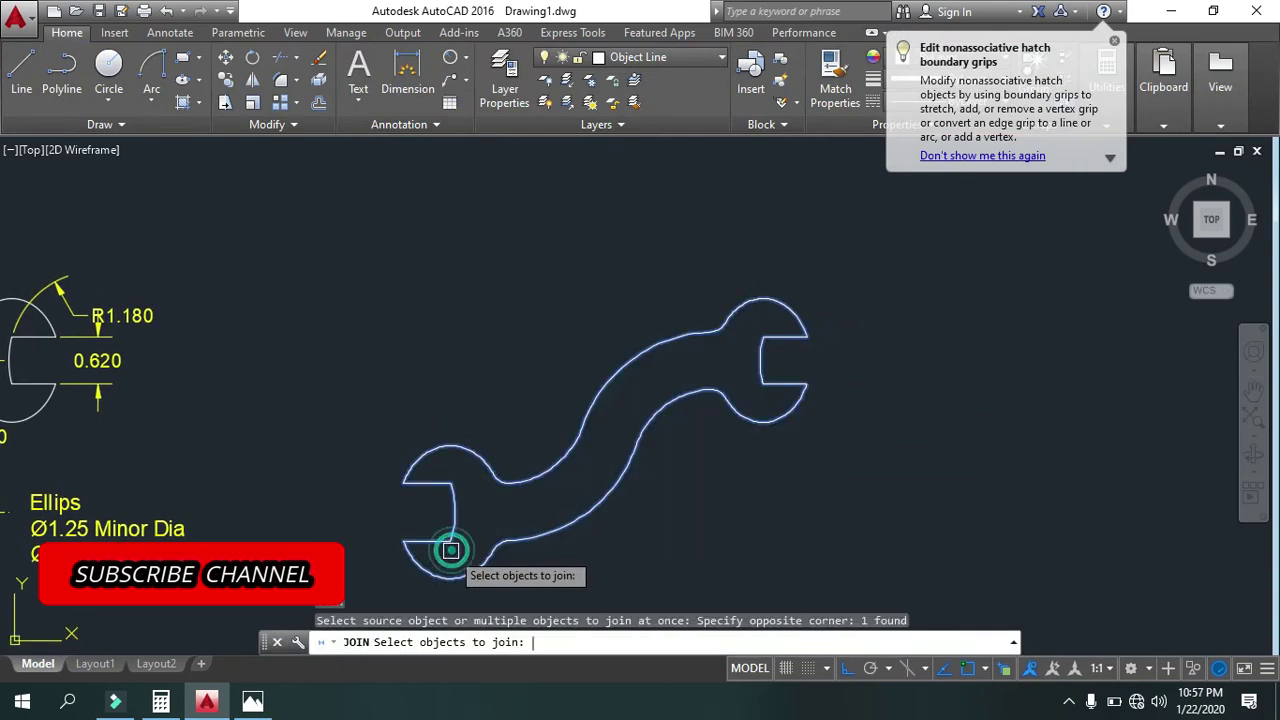
pyautogui.click(527, 527)
pyautogui.click(580, 517)
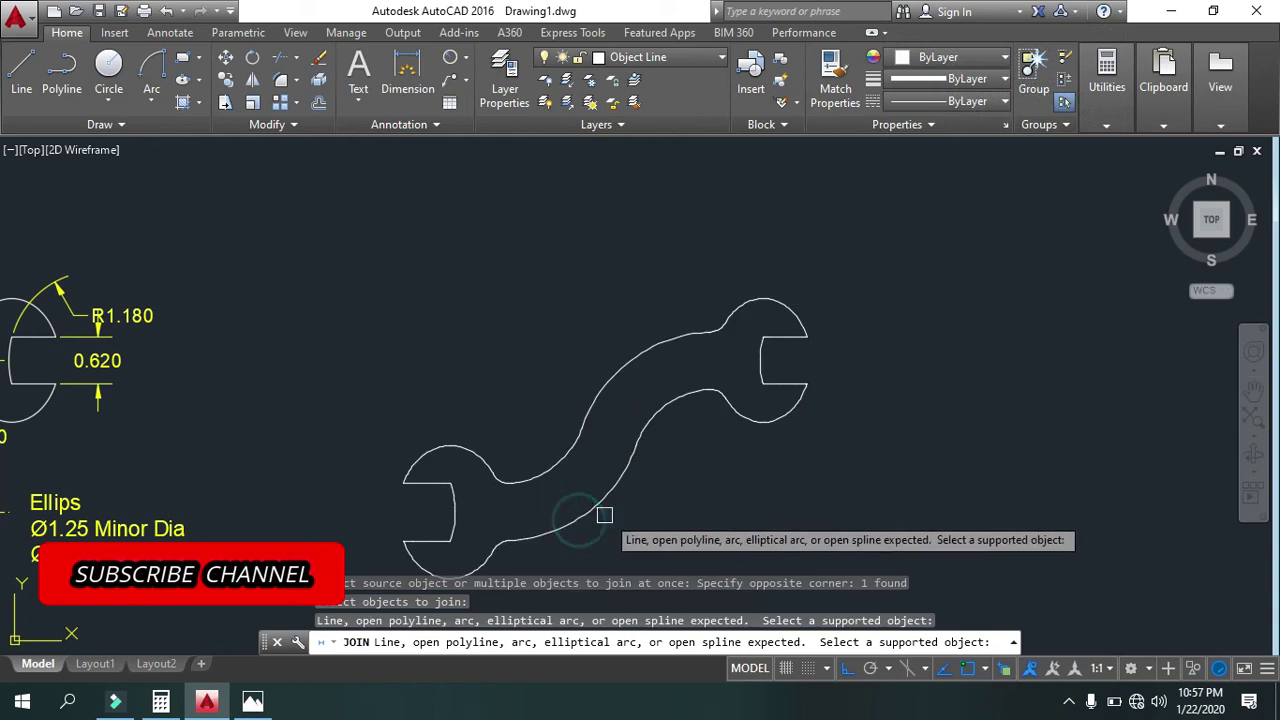
pyautogui.press('Escape')
pyautogui.press('Escape')
pyautogui.moveTo(591, 486)
pyautogui.mouseDown(button='middle')
pyautogui.moveTo(659, 467)
pyautogui.moveTo(684, 478)
pyautogui.mouseUp(button='middle')
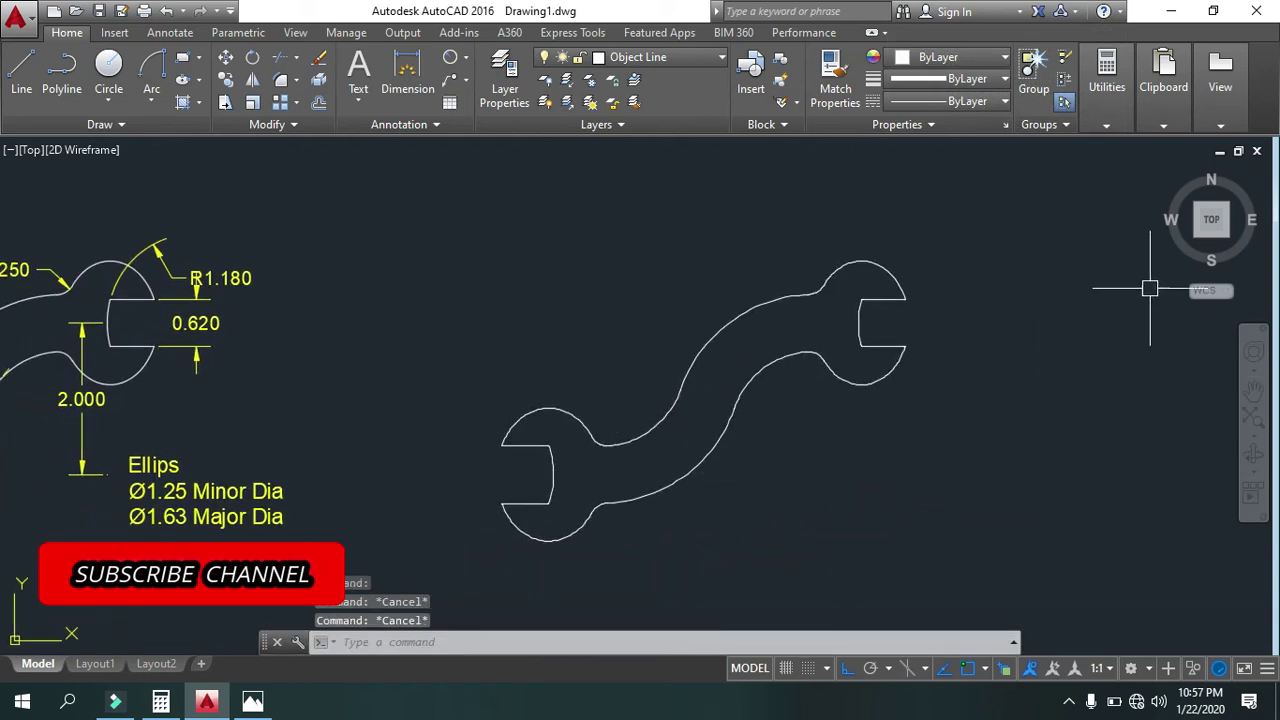
pyautogui.click(1201, 230)
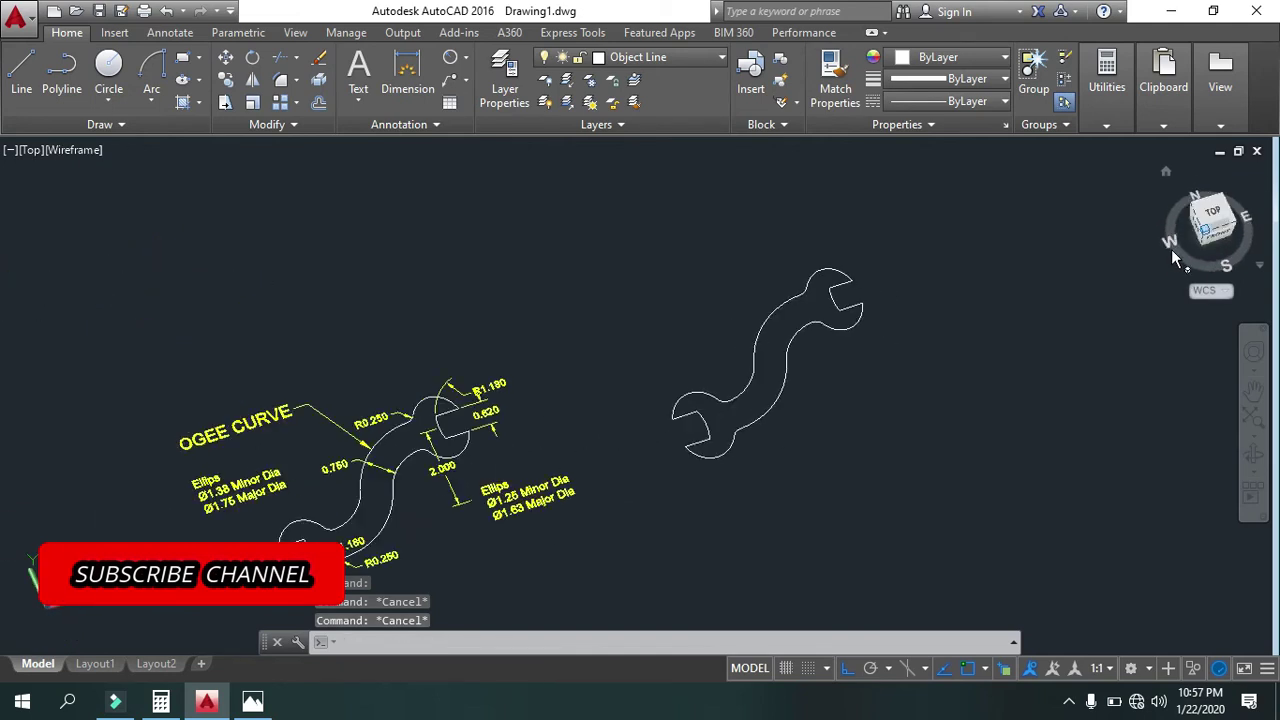
# Extrude the copied wrench outline to a 0.15-high solid.
pyautogui.scroll(1, 847, 373)
pyautogui.scroll(2, 800, 410)
pyautogui.scroll(2, 751, 449)
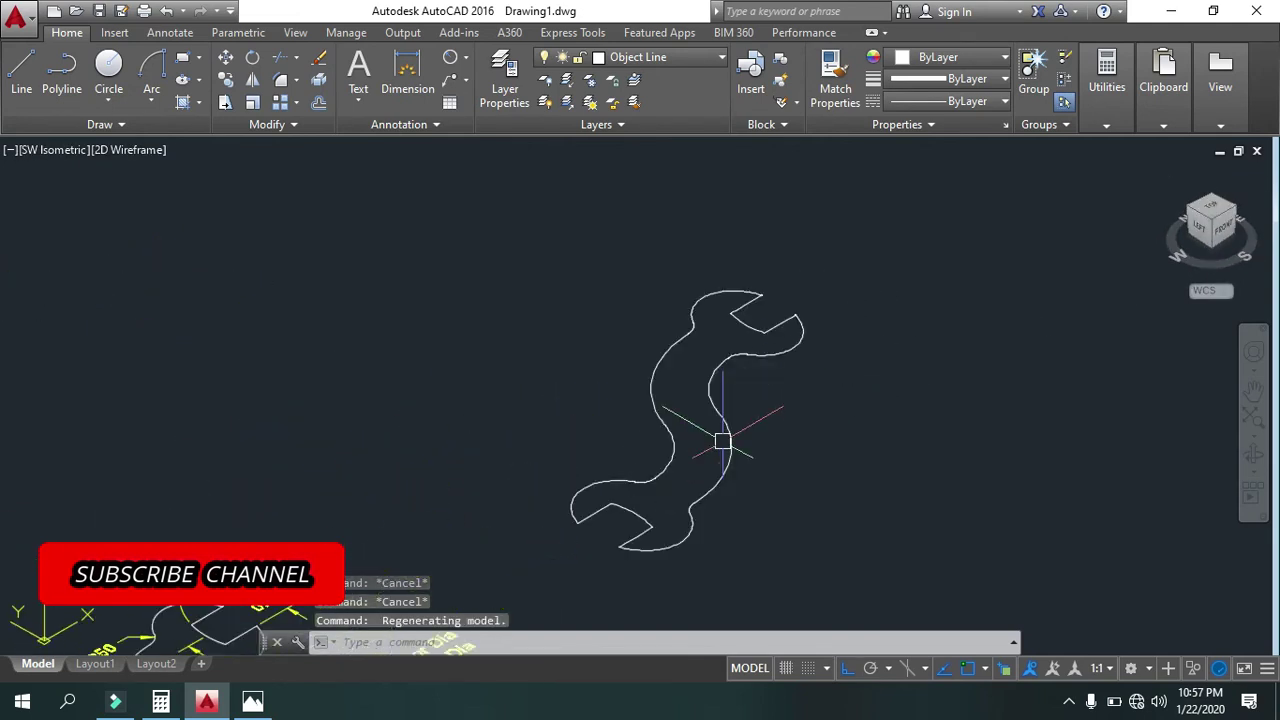
pyautogui.press('Escape')
pyautogui.press('Escape')
pyautogui.write('EXT')
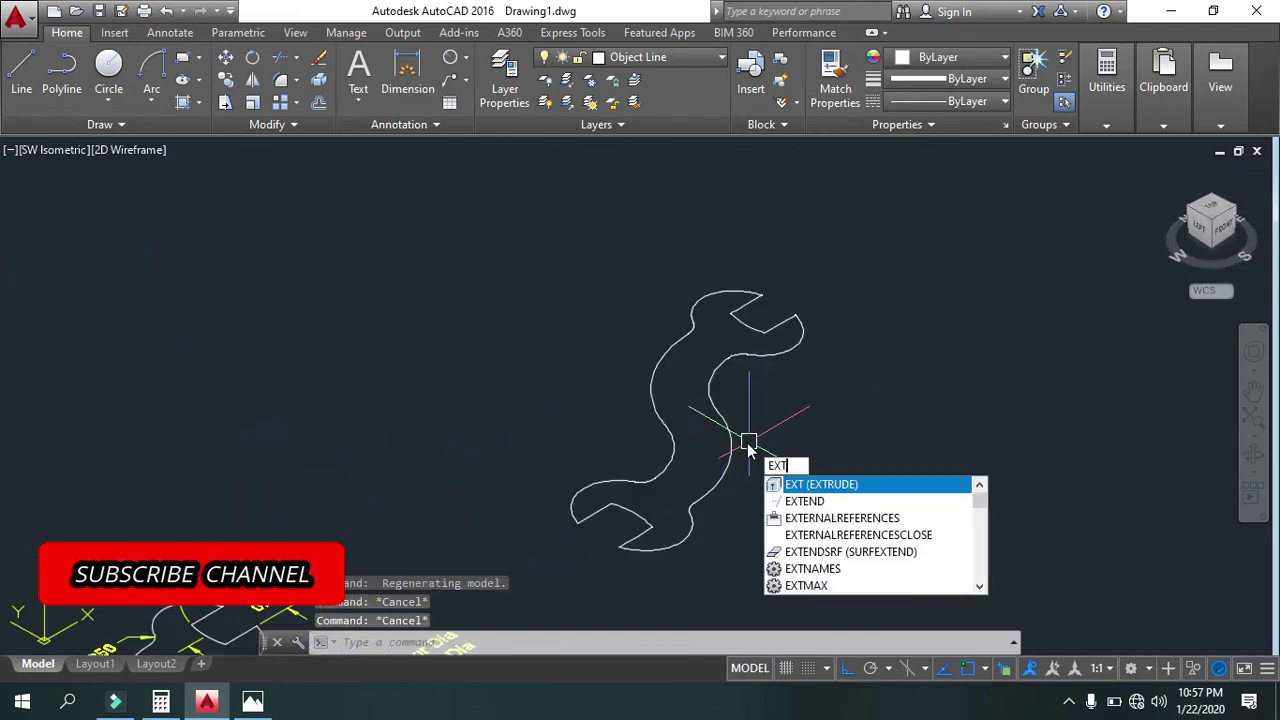
pyautogui.press('Return')
pyautogui.click(731, 443)
pyautogui.press('Return')
pyautogui.write('.15')
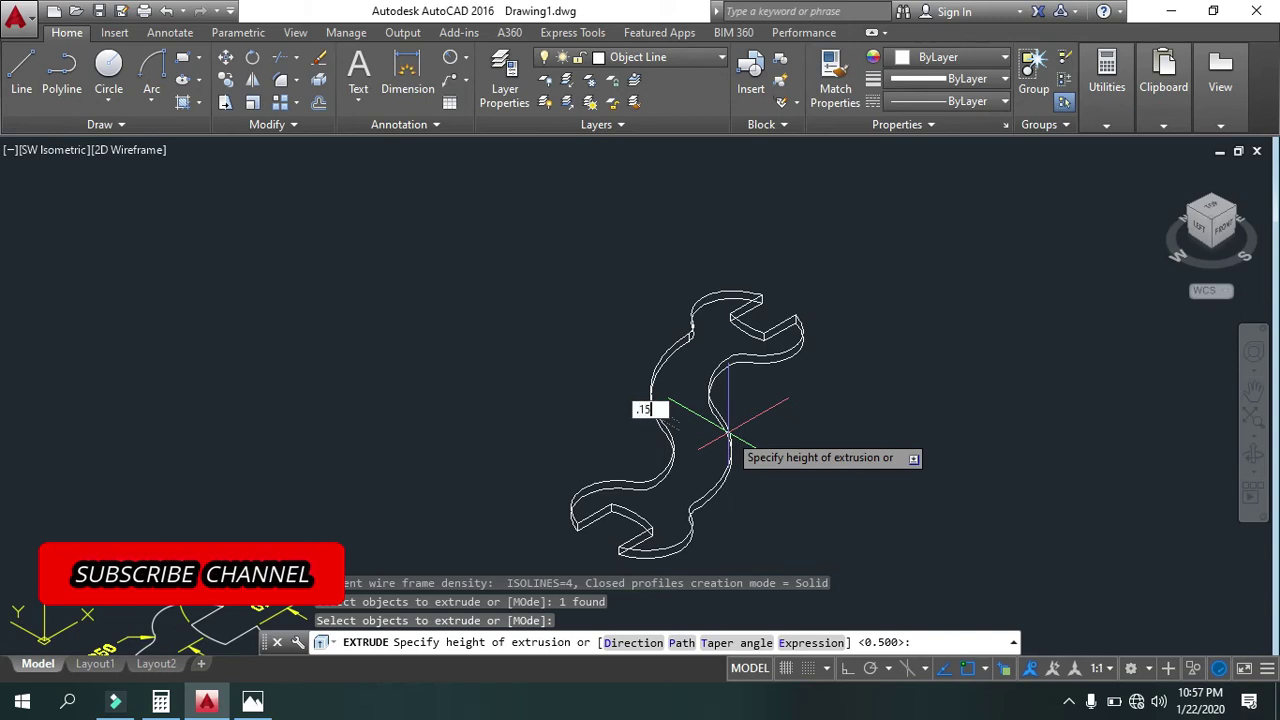
pyautogui.press('Return')
pyautogui.press('Escape')
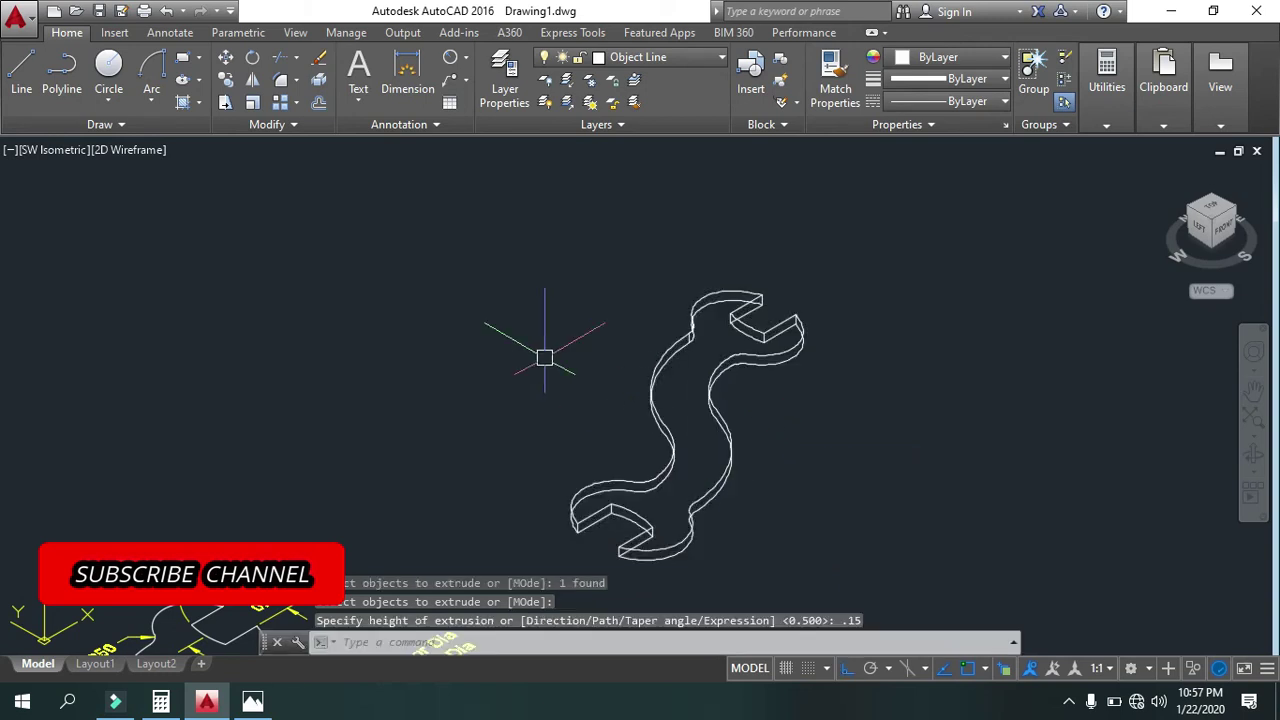
# Set the visual style to Shaded and orbit around the wrench solid.
pyautogui.click(140, 150)
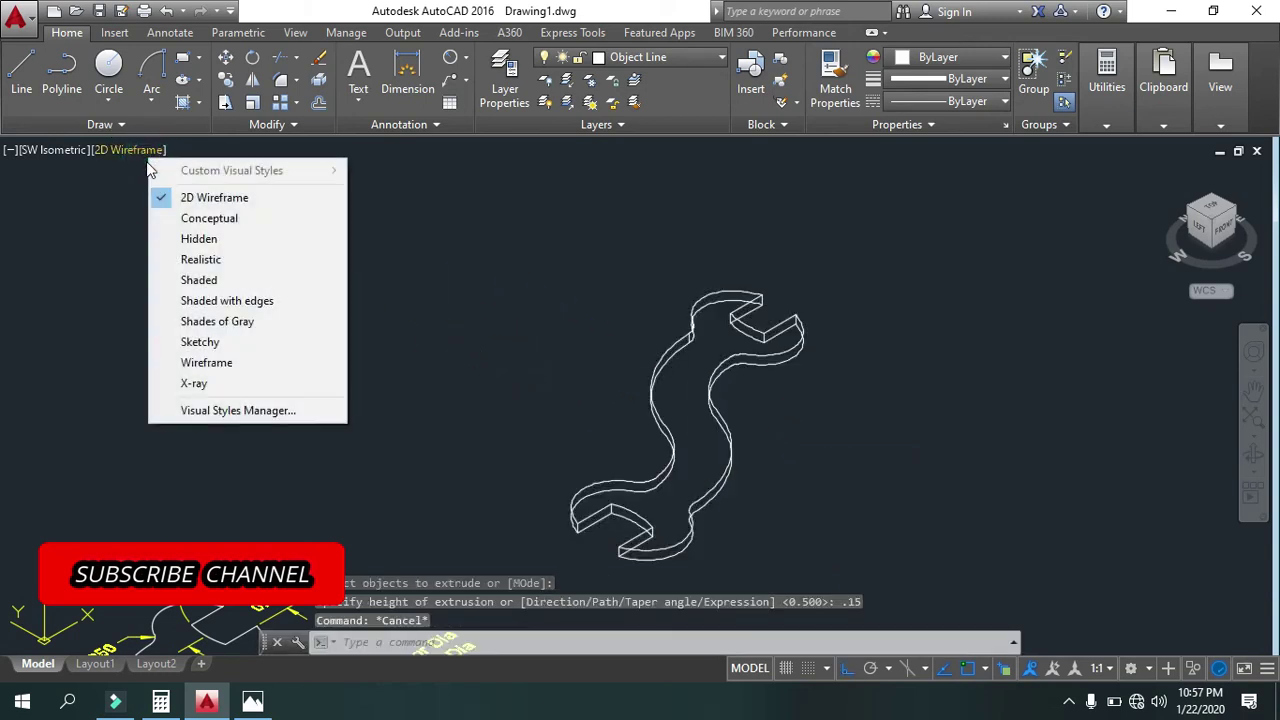
pyautogui.click(222, 277)
pyautogui.press('Escape')
pyautogui.press('Escape')
pyautogui.keyDown('shift'); pyautogui.moveTo(702, 479); pyautogui.dragTo(725, 470, button='middle'); pyautogui.keyUp('shift')
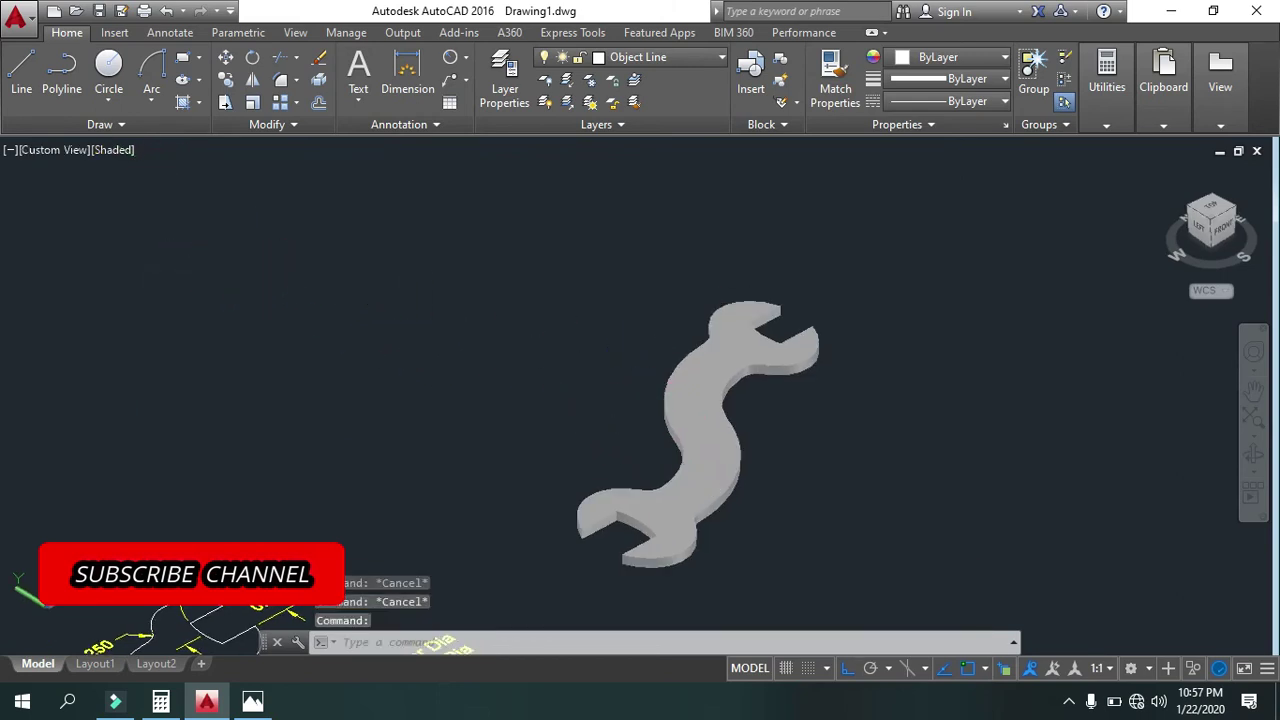
pyautogui.moveTo(590, 413)
pyautogui.keyDown('shift'); pyautogui.mouseDown(button='middle')
pyautogui.moveTo(628, 457)
pyautogui.moveTo(589, 470)
pyautogui.moveTo(542, 308)
pyautogui.moveTo(440, 226)
pyautogui.moveTo(431, 289)
pyautogui.moveTo(581, 525)
pyautogui.mouseUp(button='middle'); pyautogui.keyUp('shift')
pyautogui.scroll(2, 590, 515)
pyautogui.scroll(2, 640, 485)
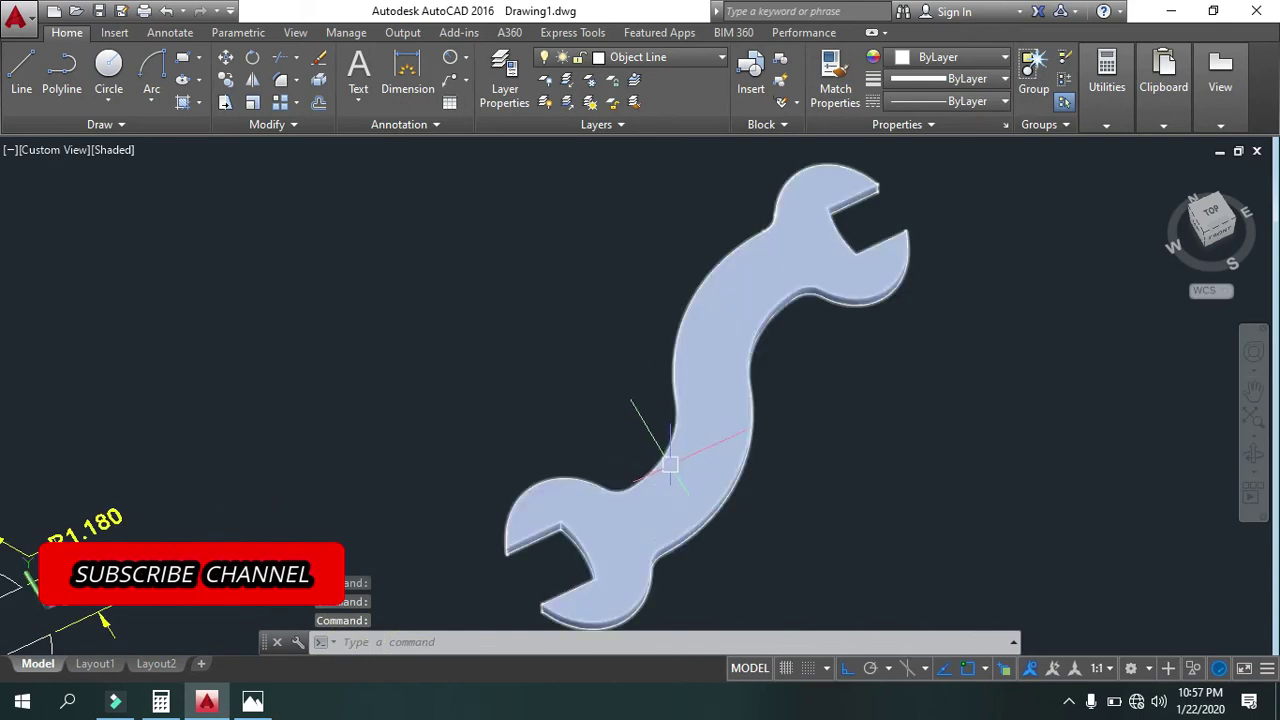
pyautogui.moveTo(677, 533)
pyautogui.keyDown('shift'); pyautogui.mouseDown(button='middle')
pyautogui.moveTo(560, 497)
pyautogui.moveTo(560, 443)
pyautogui.mouseUp(button='middle'); pyautogui.keyUp('shift')
pyautogui.scroll(-3, 640, 500)
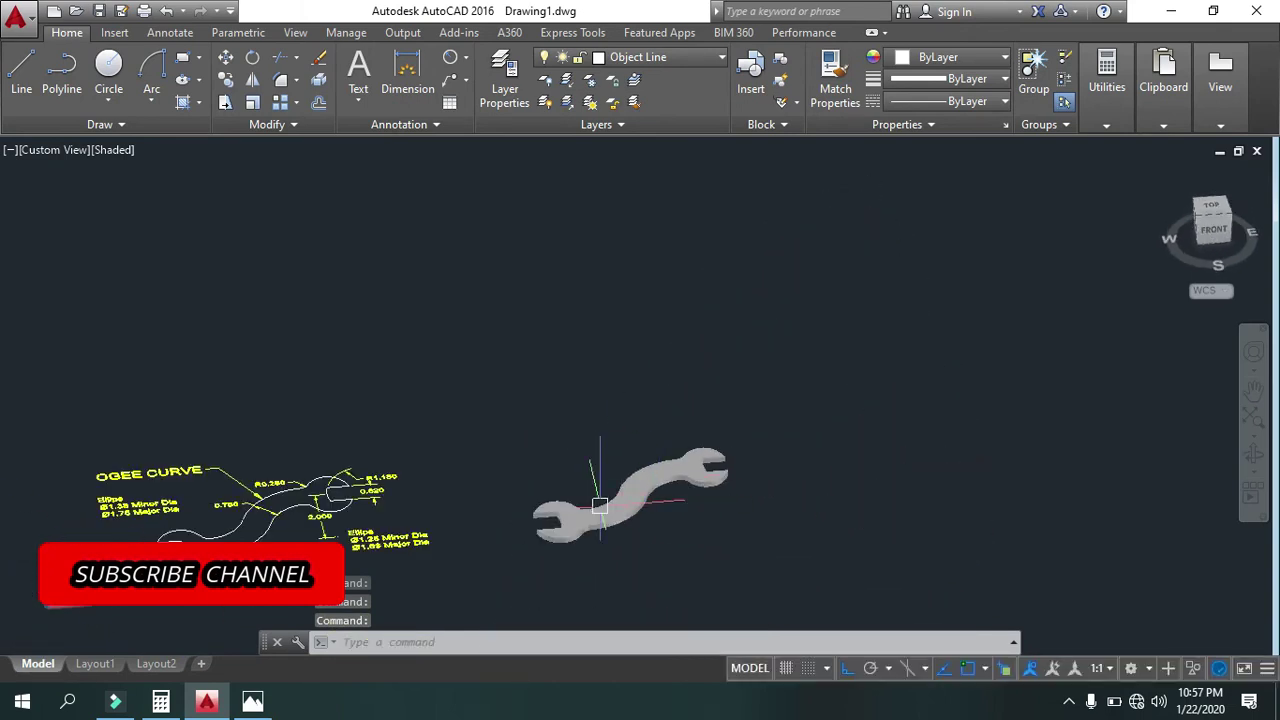
pyautogui.scroll(1, 620, 520)
pyautogui.scroll(3, 620, 520)
pyautogui.moveTo(620, 514)
pyautogui.mouseDown(button='middle')
pyautogui.moveTo(571, 494)
pyautogui.moveTo(600, 505)
pyautogui.mouseUp(button='middle')
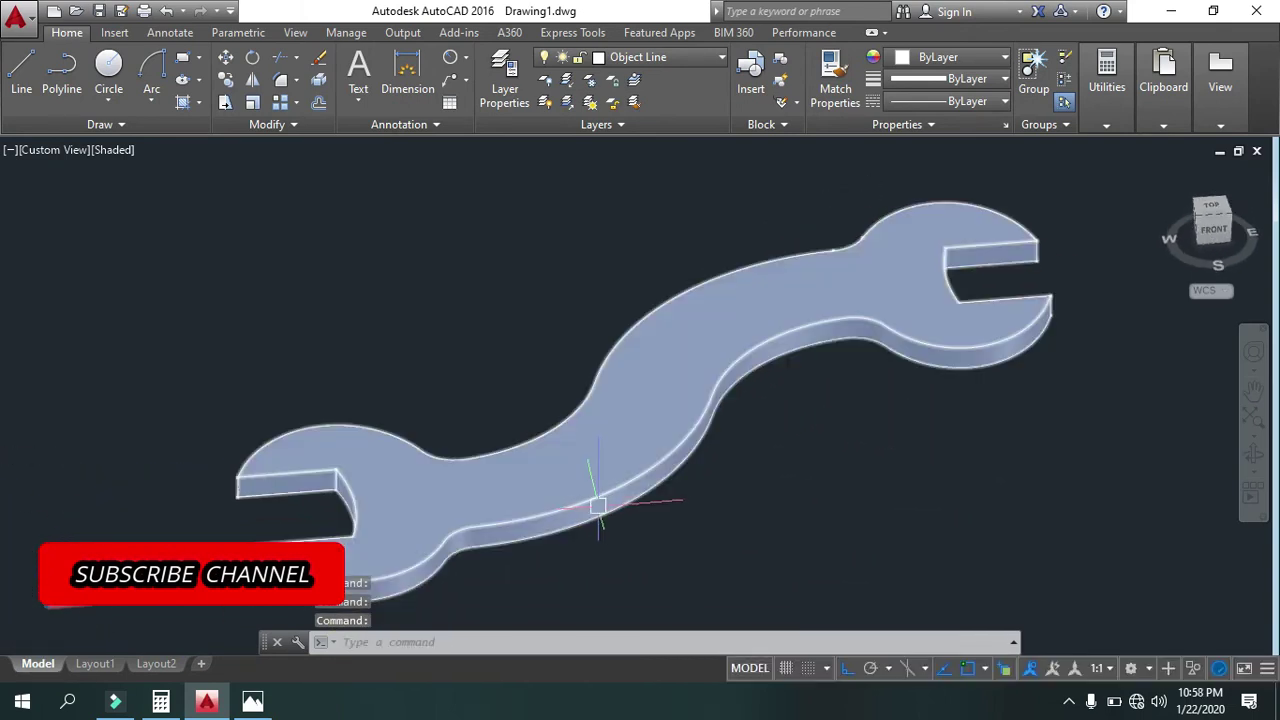
pyautogui.moveTo(562, 463)
pyautogui.keyDown('shift'); pyautogui.mouseDown(button='middle')
pyautogui.moveTo(543, 449)
pyautogui.moveTo(534, 463)
pyautogui.moveTo(486, 463)
pyautogui.moveTo(744, 396)
pyautogui.moveTo(657, 371)
pyautogui.mouseUp(button='middle'); pyautogui.keyUp('shift')
pyautogui.scroll(-3, 509, 459)
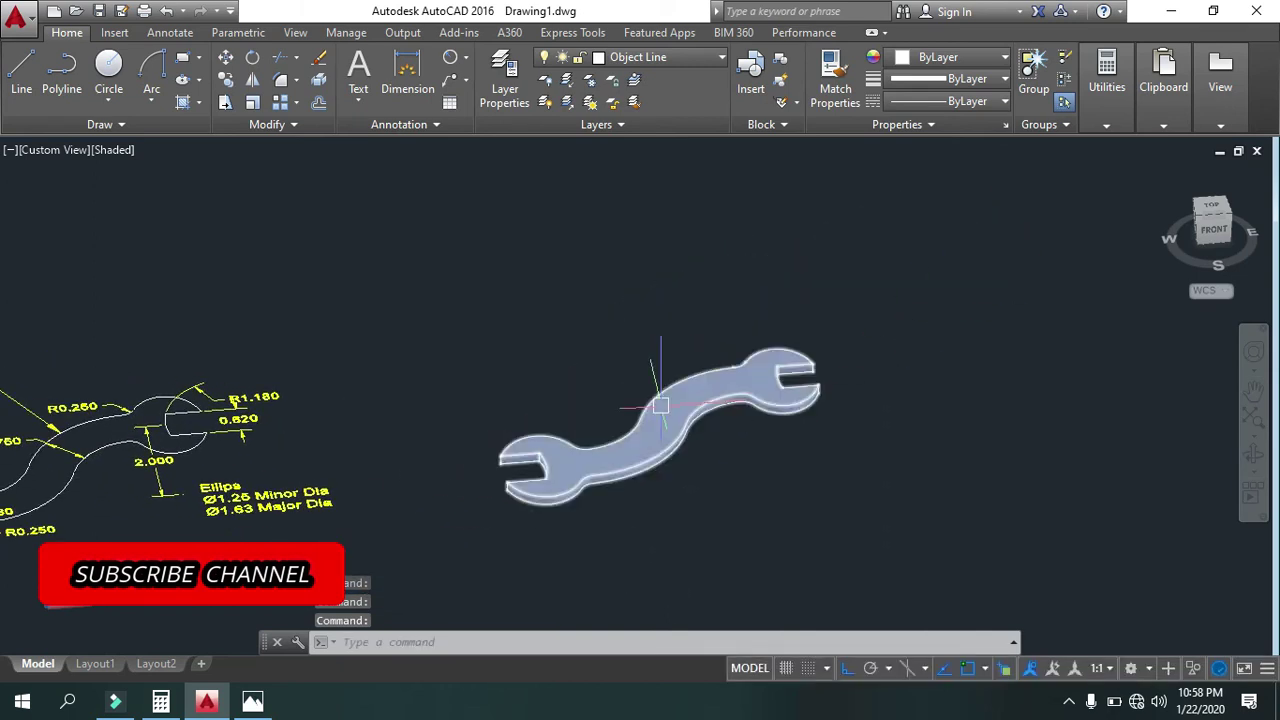
pyautogui.scroll(-2, 657, 371)
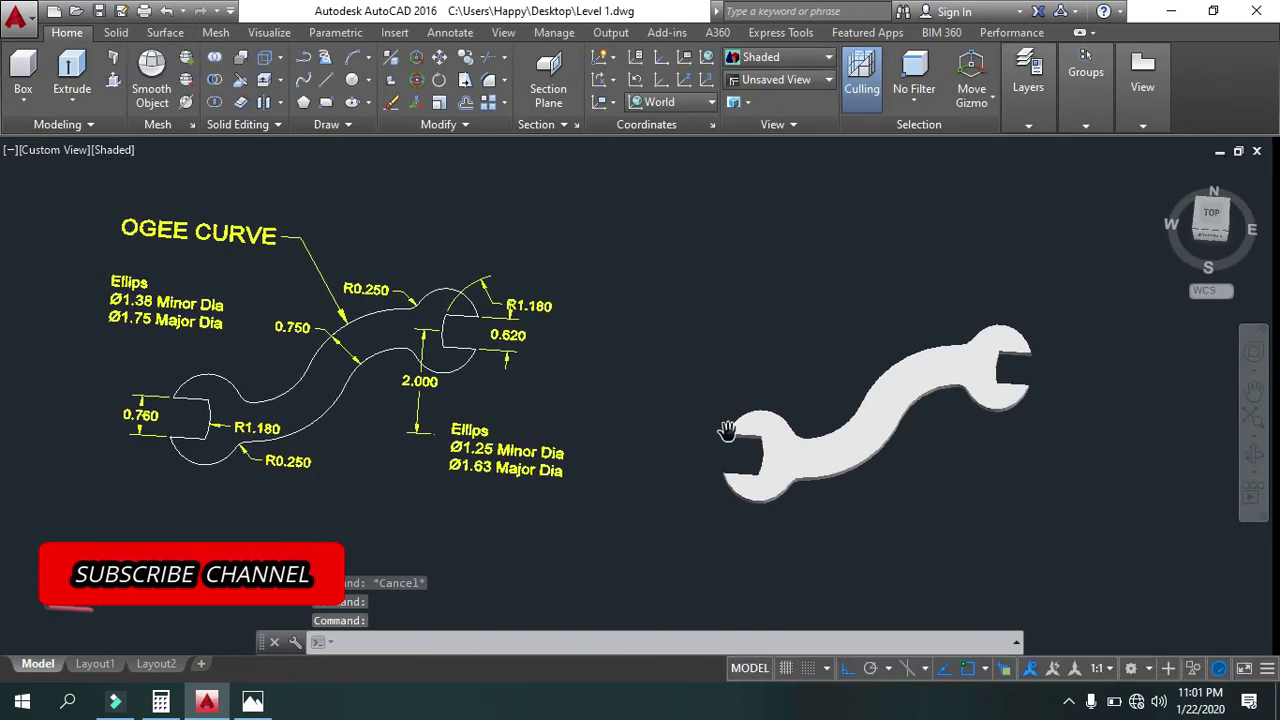
# Orbit back toward top-down and save the drawing as Level 1.dwg, replacing the old file.
pyautogui.keyDown('shift'); pyautogui.moveTo(610, 413); pyautogui.dragTo(620, 443, button='middle'); pyautogui.keyUp('shift')
pyautogui.keyDown('shift'); pyautogui.moveTo(577, 406); pyautogui.dragTo(586, 433, button='middle'); pyautogui.keyUp('shift')
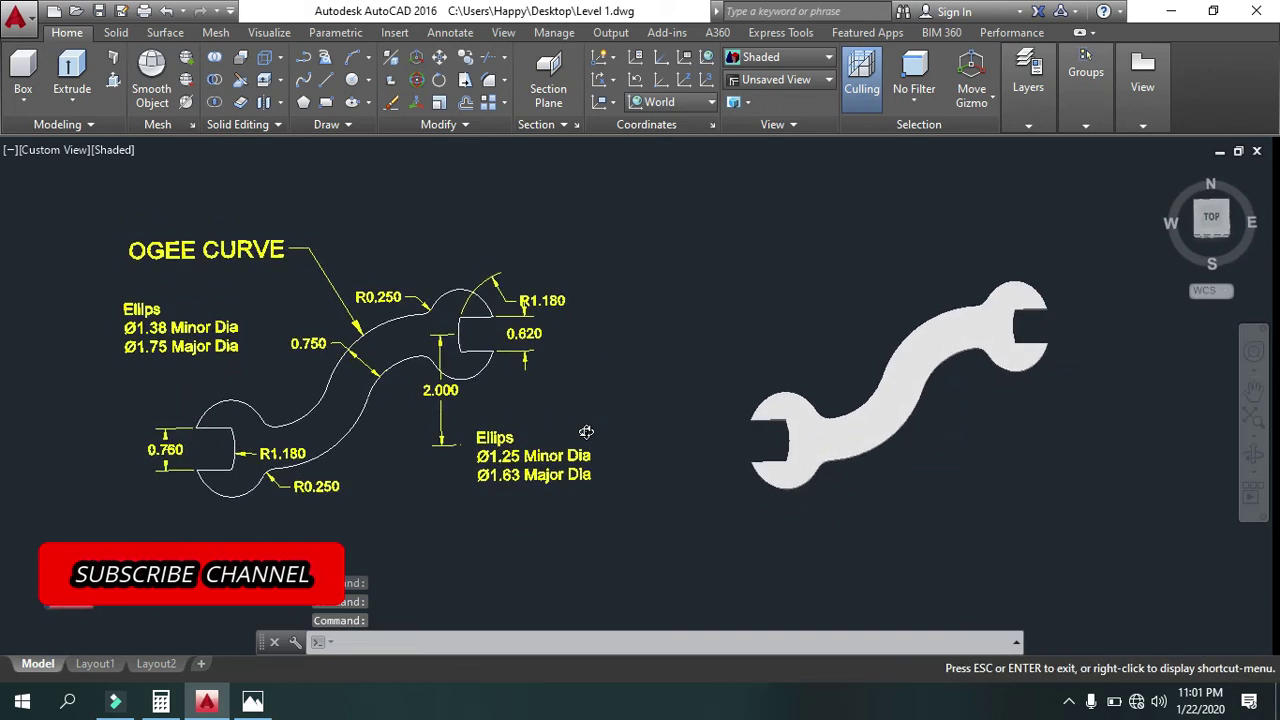
pyautogui.press('Escape')
pyautogui.press('Escape')
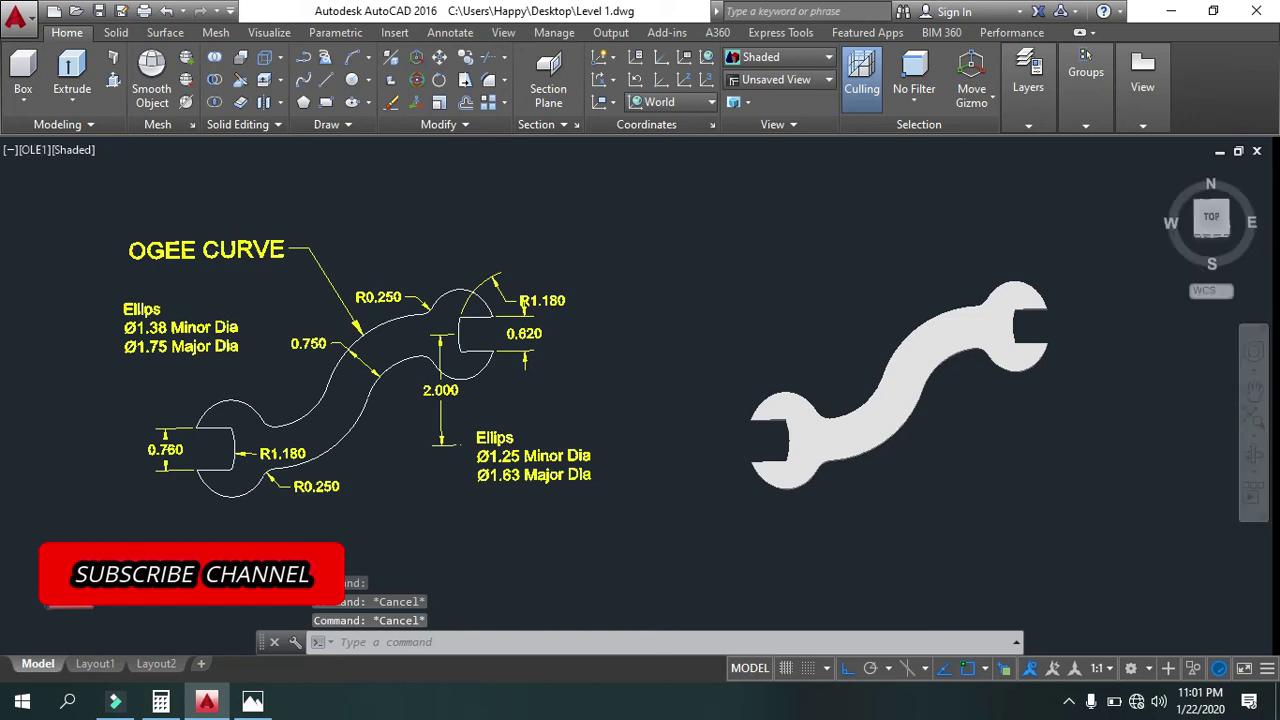
pyautogui.hotkey('ctrl', 's')
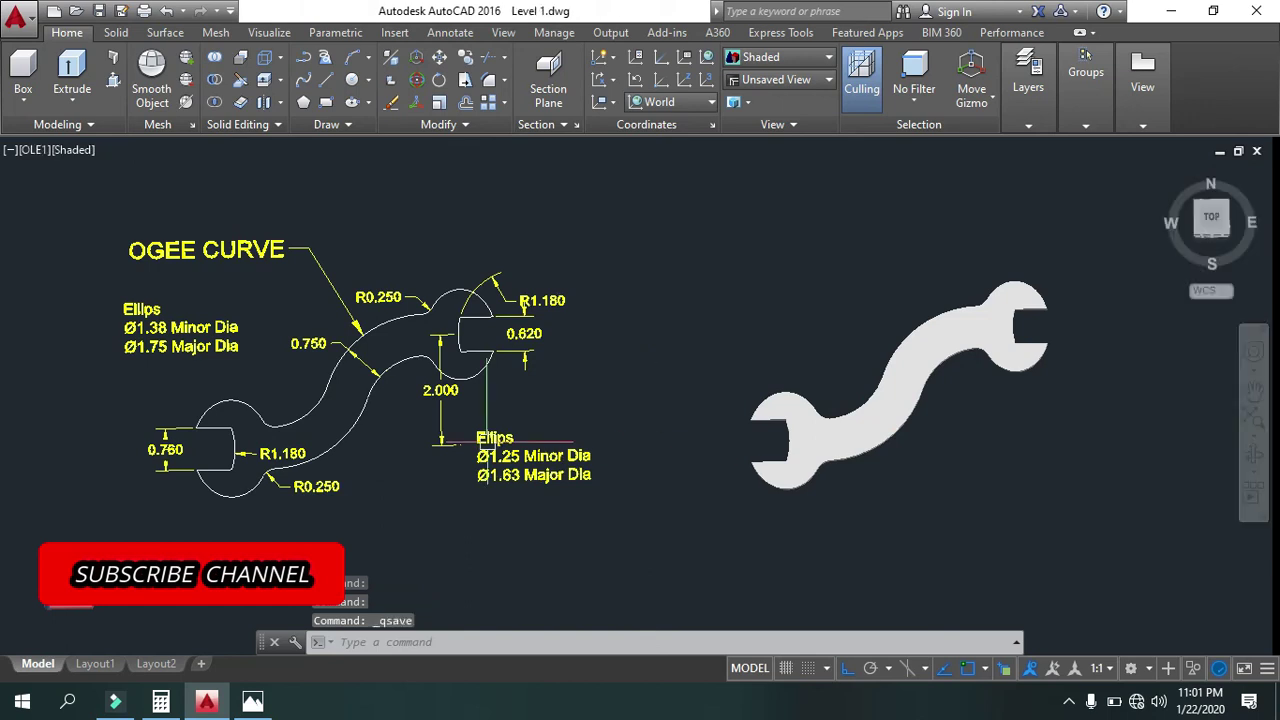
pyautogui.click(16, 14)
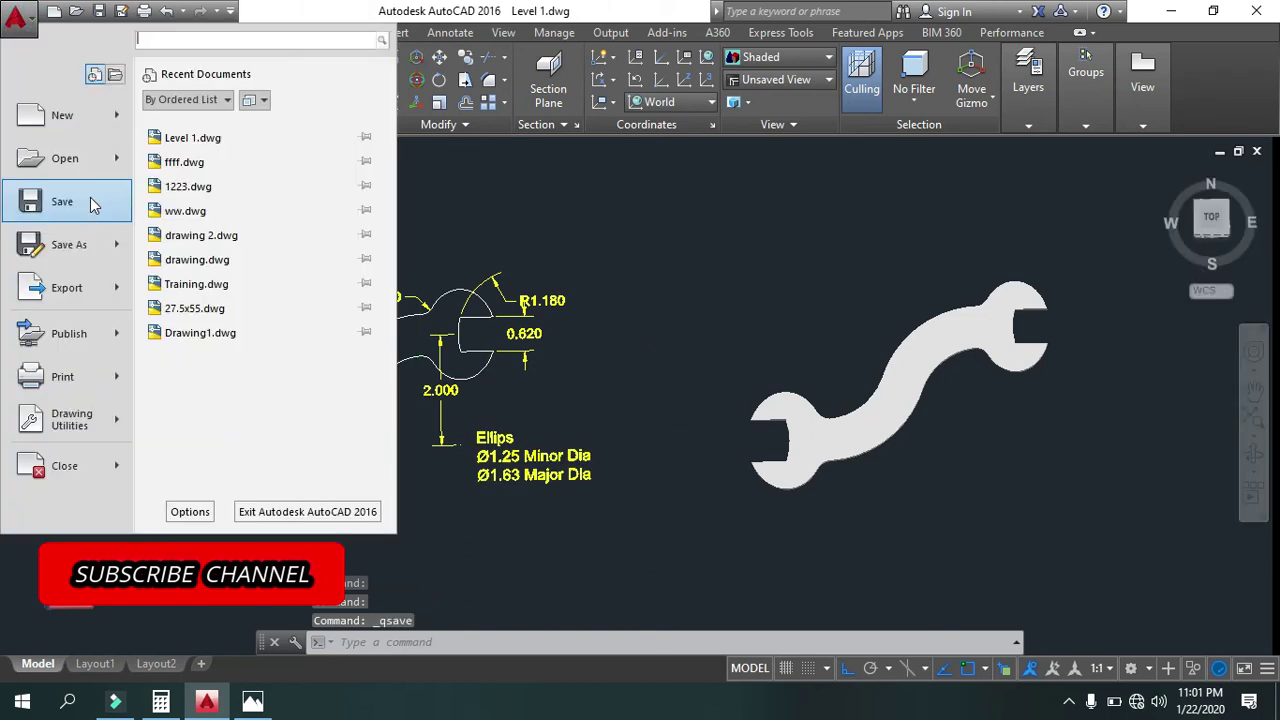
pyautogui.click(70, 245)
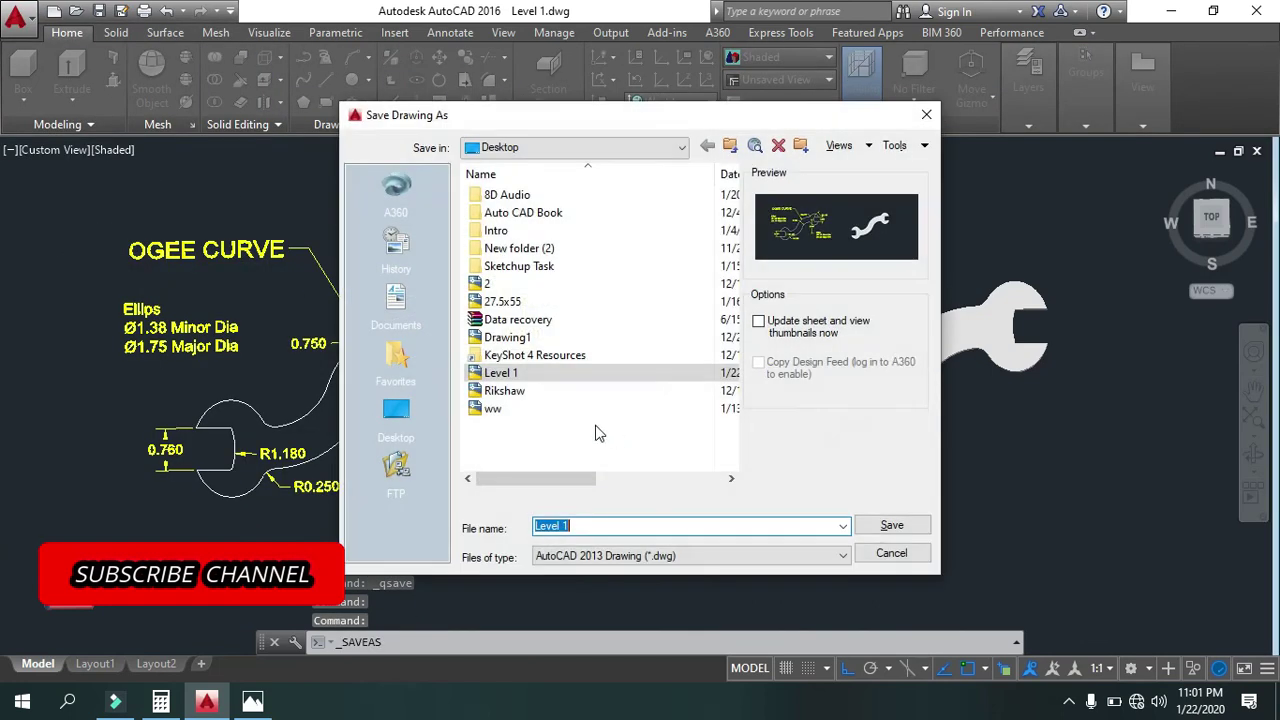
pyautogui.doubleClick(505, 376)
pyautogui.click(605, 390)
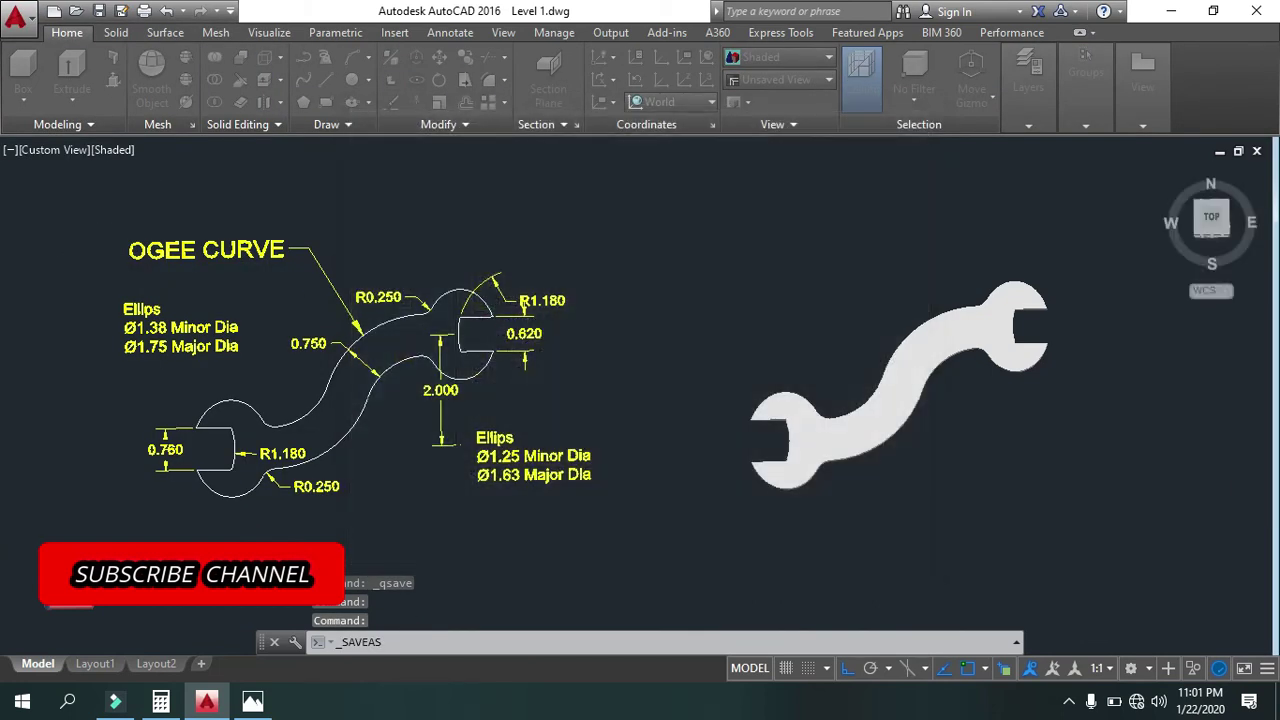
# Minimize AutoCAD and refresh the desktop.
pyautogui.click(1172, 12)
pyautogui.rightClick(948, 276)
pyautogui.click(1011, 328)
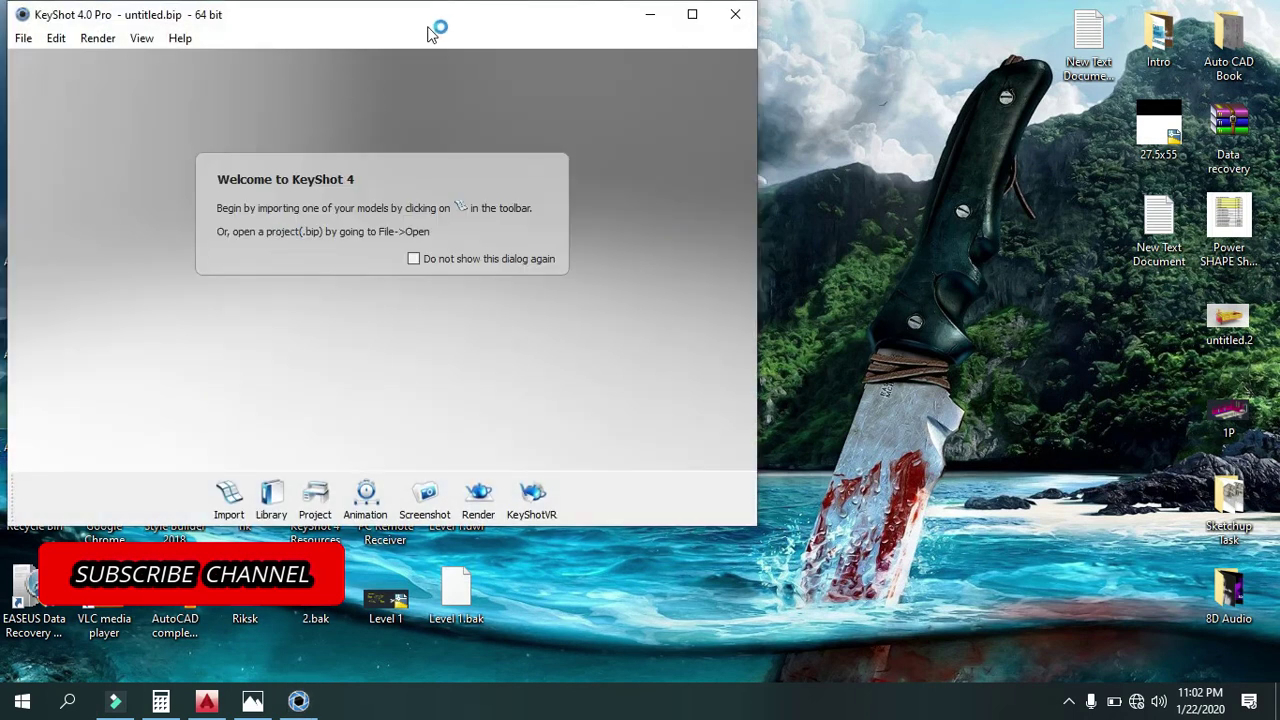
# Maximize KeyShot and import Level 1.dwg from the Desktop.
pyautogui.doubleClick(430, 33)
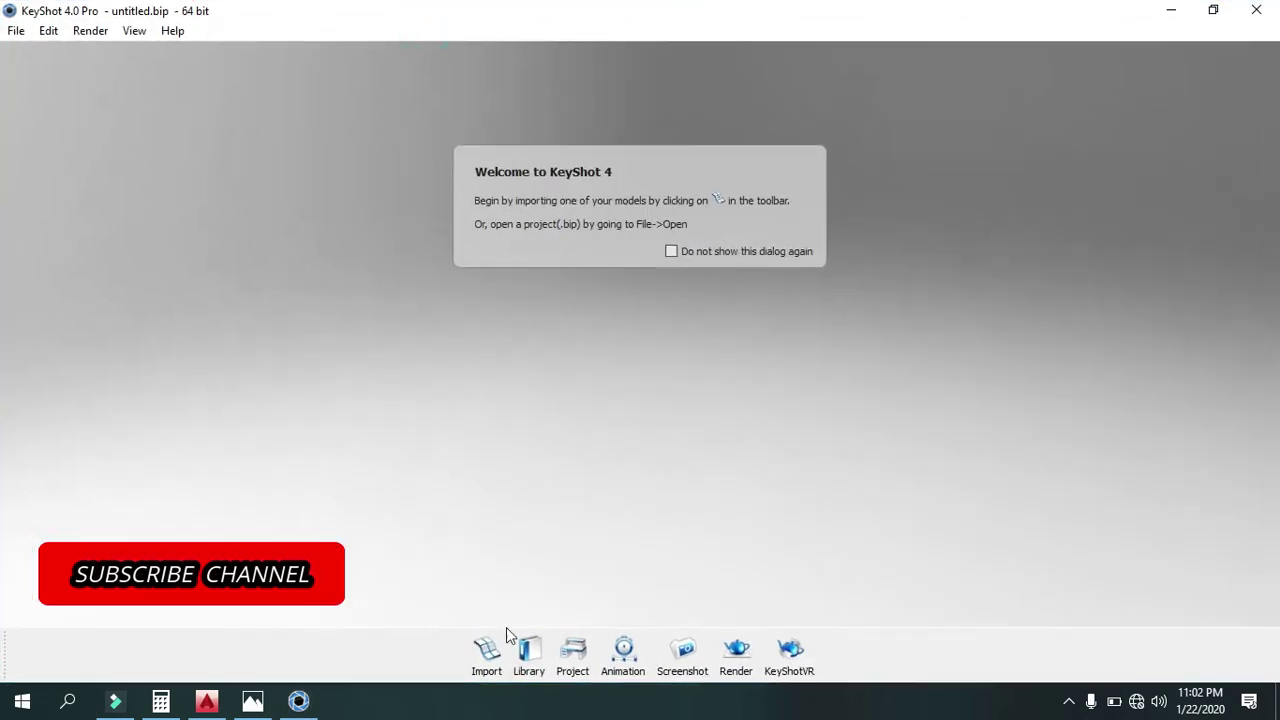
pyautogui.click(488, 652)
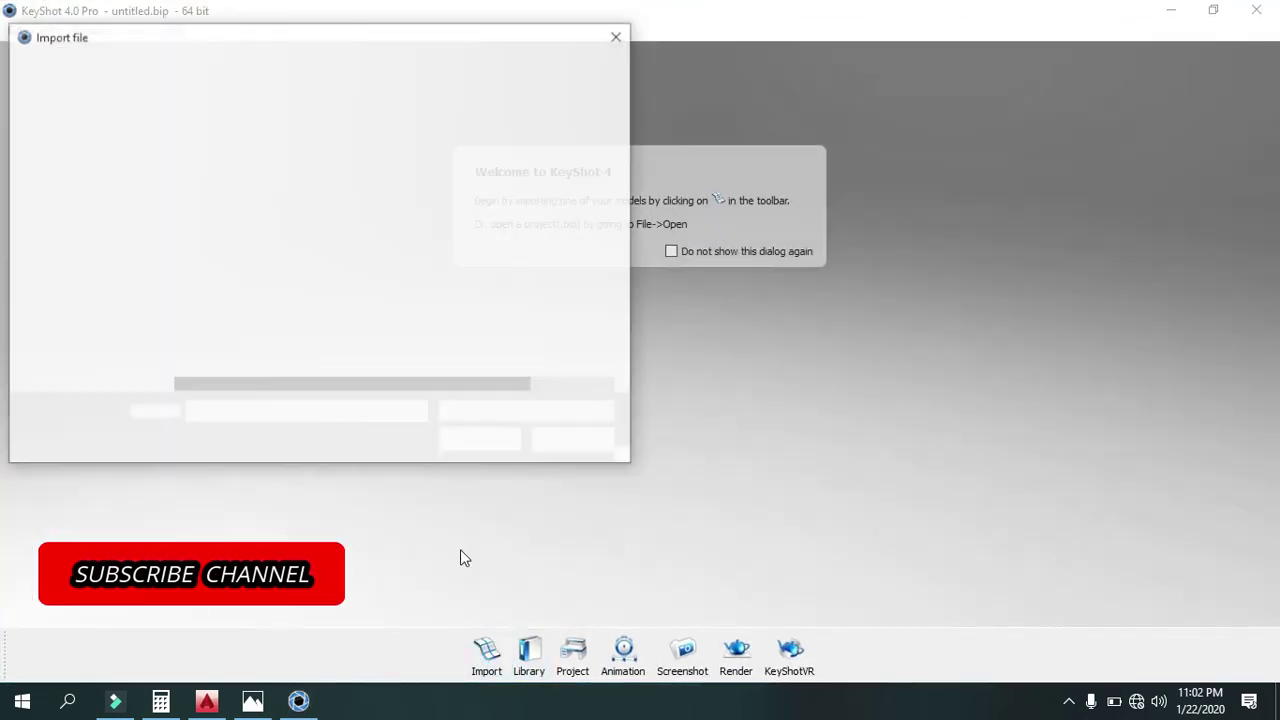
pyautogui.click(95, 200)
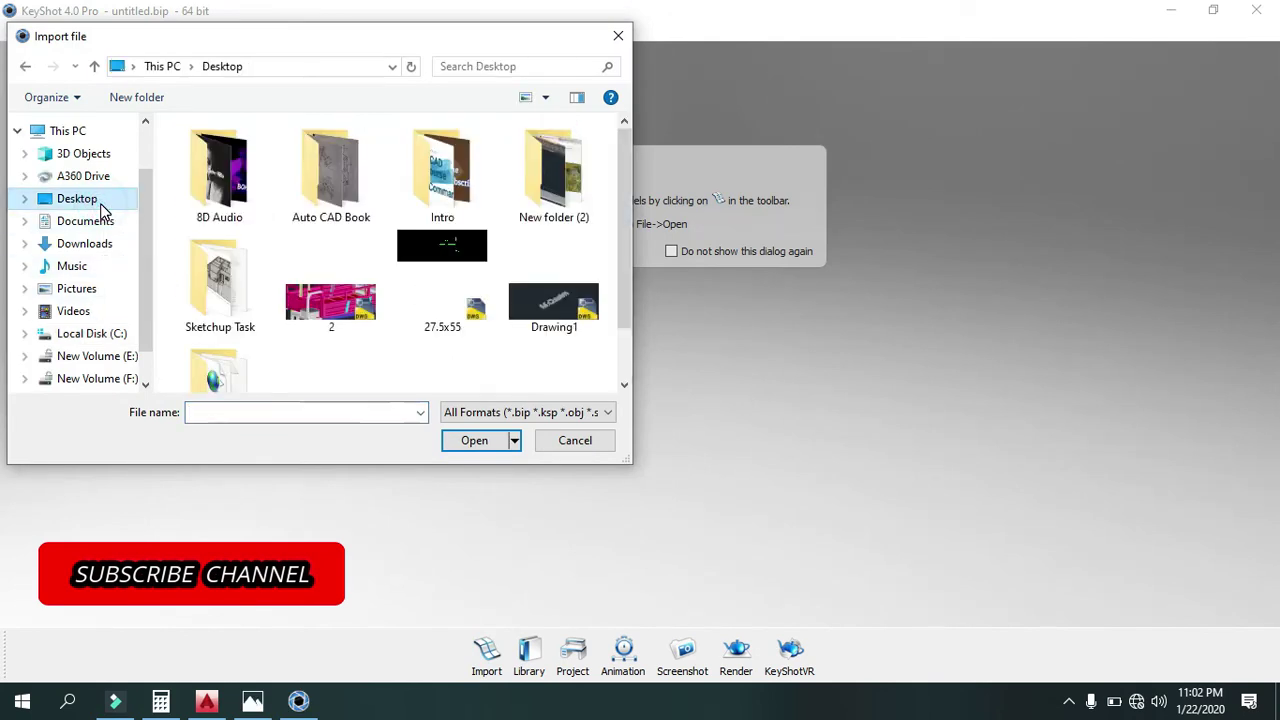
pyautogui.click(537, 334)
pyautogui.scroll(-1, 537, 334)
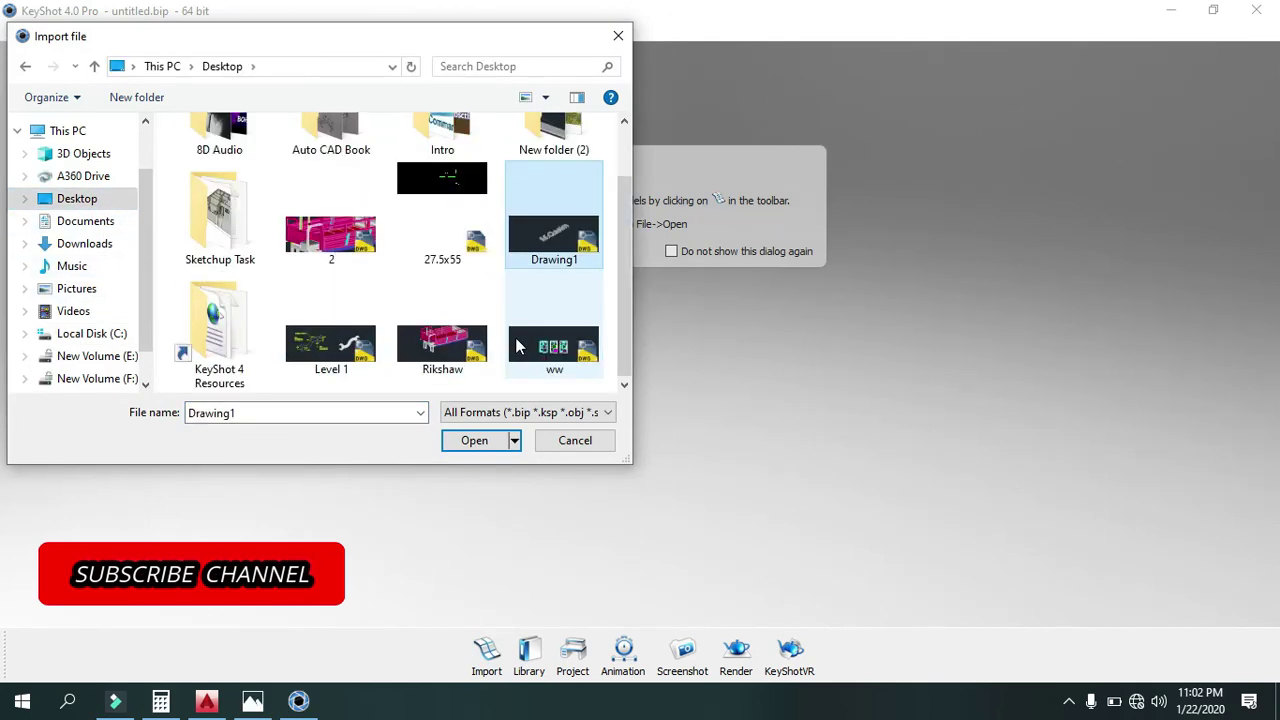
pyautogui.doubleClick(313, 347)
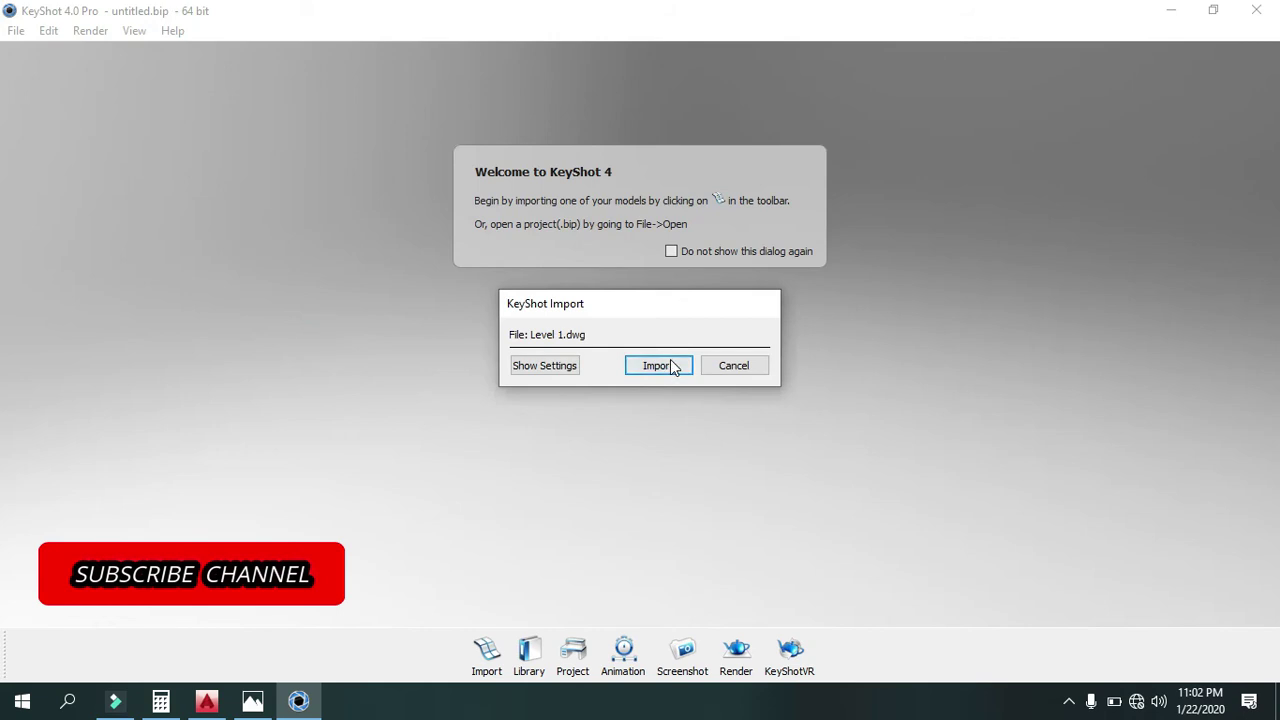
pyautogui.click(670, 363)
# Rotate the view of the imported wrench and open the material library.
pyautogui.moveTo(723, 348)
pyautogui.mouseDown()
pyautogui.moveTo(616, 392)
pyautogui.moveTo(697, 371)
pyautogui.mouseUp()
pyautogui.scroll(5, 703, 440)
pyautogui.press('m')
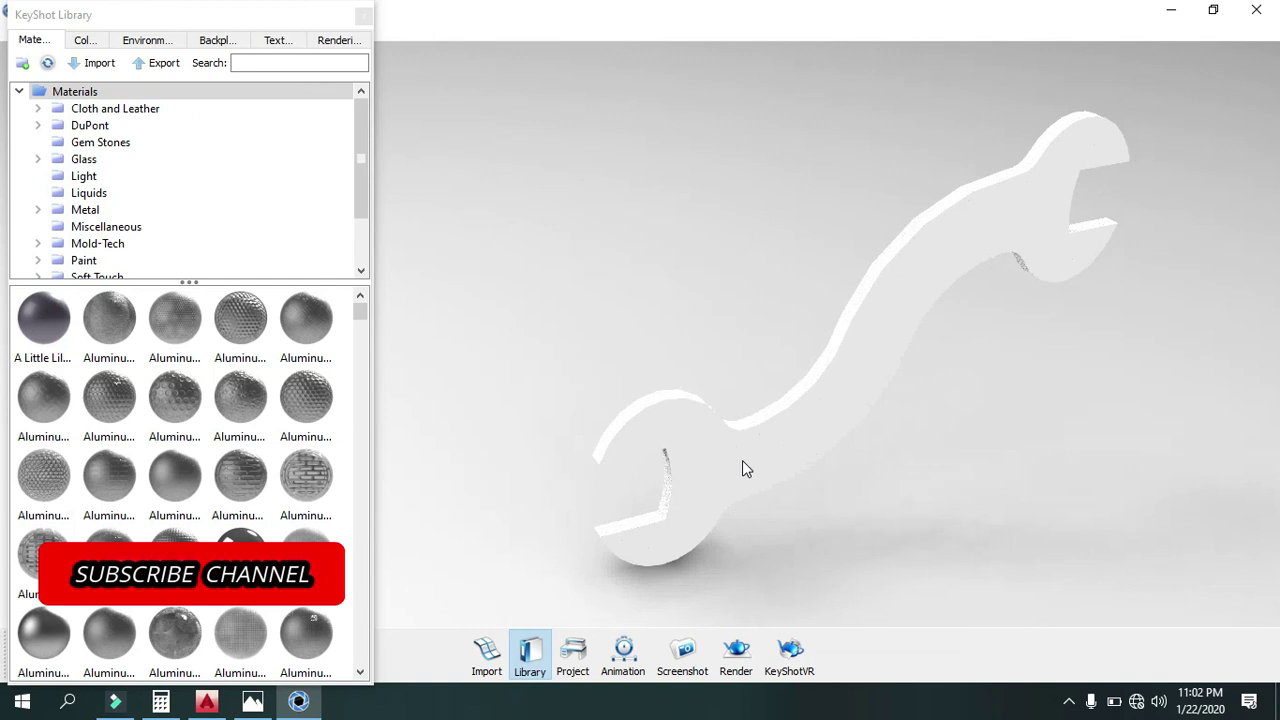
# Apply a wood material to the wrench, then browse the stone materials.
pyautogui.click(172, 245)
pyautogui.scroll(-2, 176, 258)
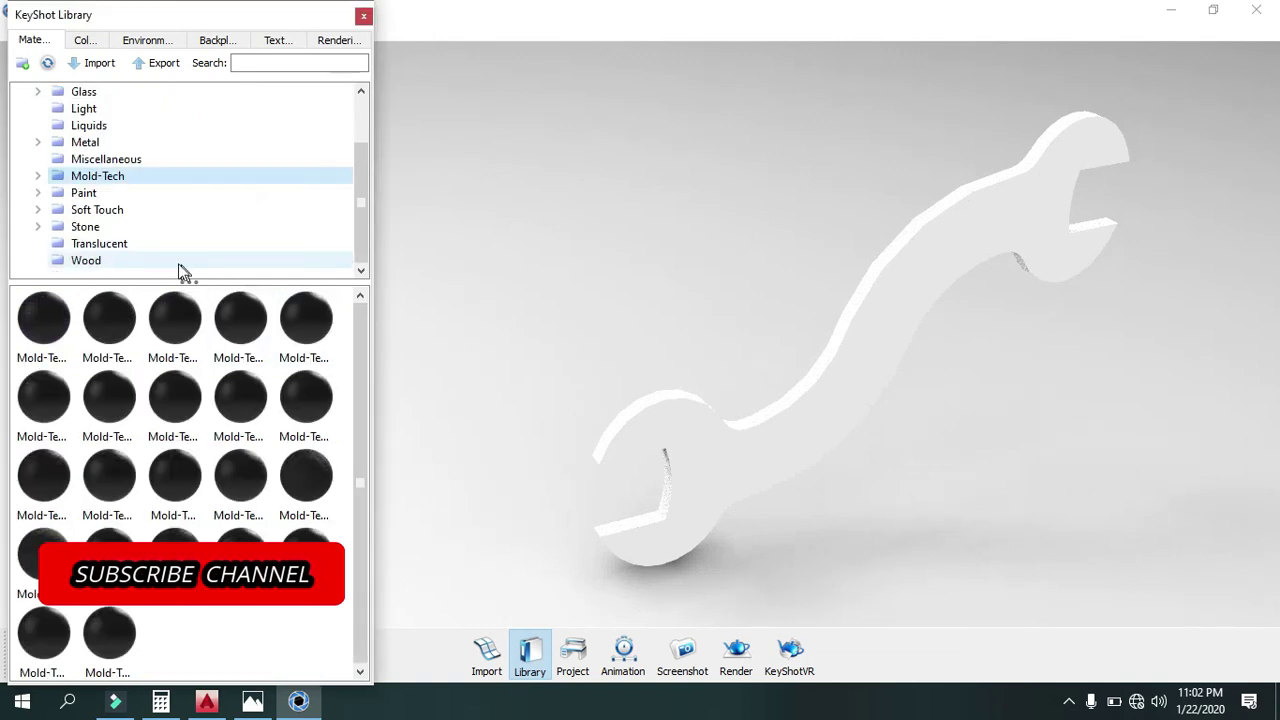
pyautogui.click(129, 259)
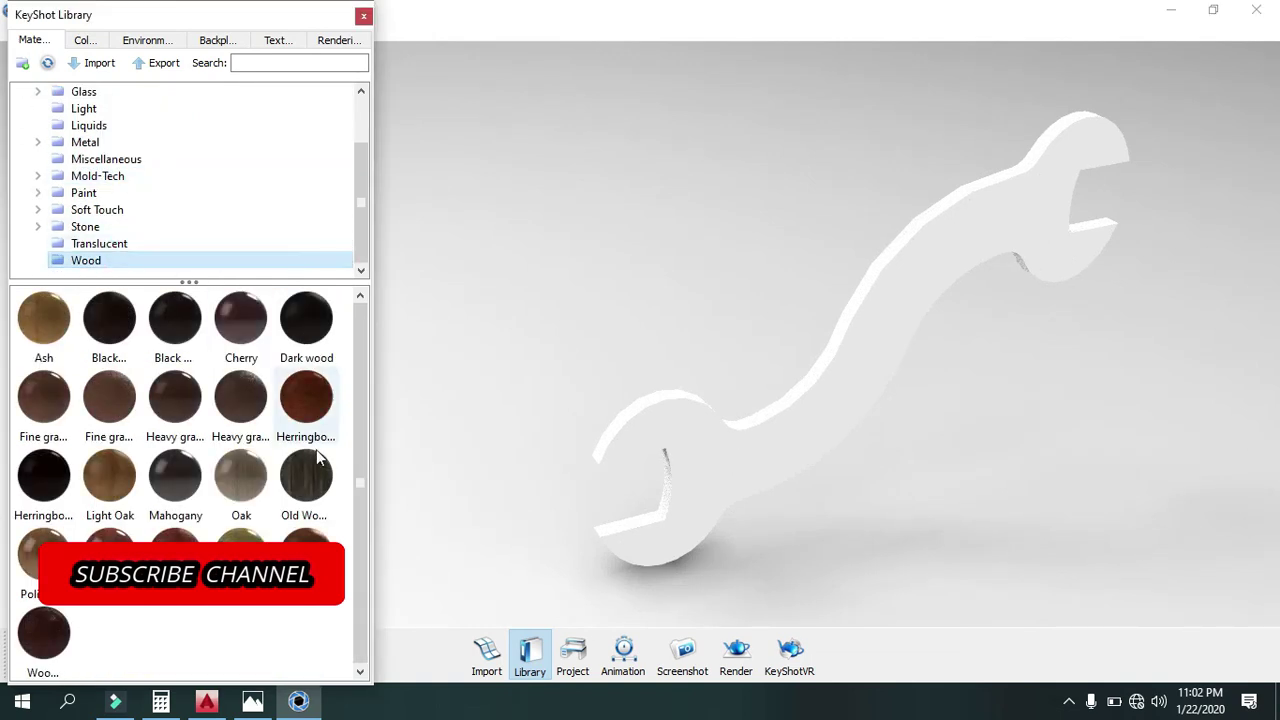
pyautogui.moveTo(306, 555); pyautogui.dragTo(684, 488)
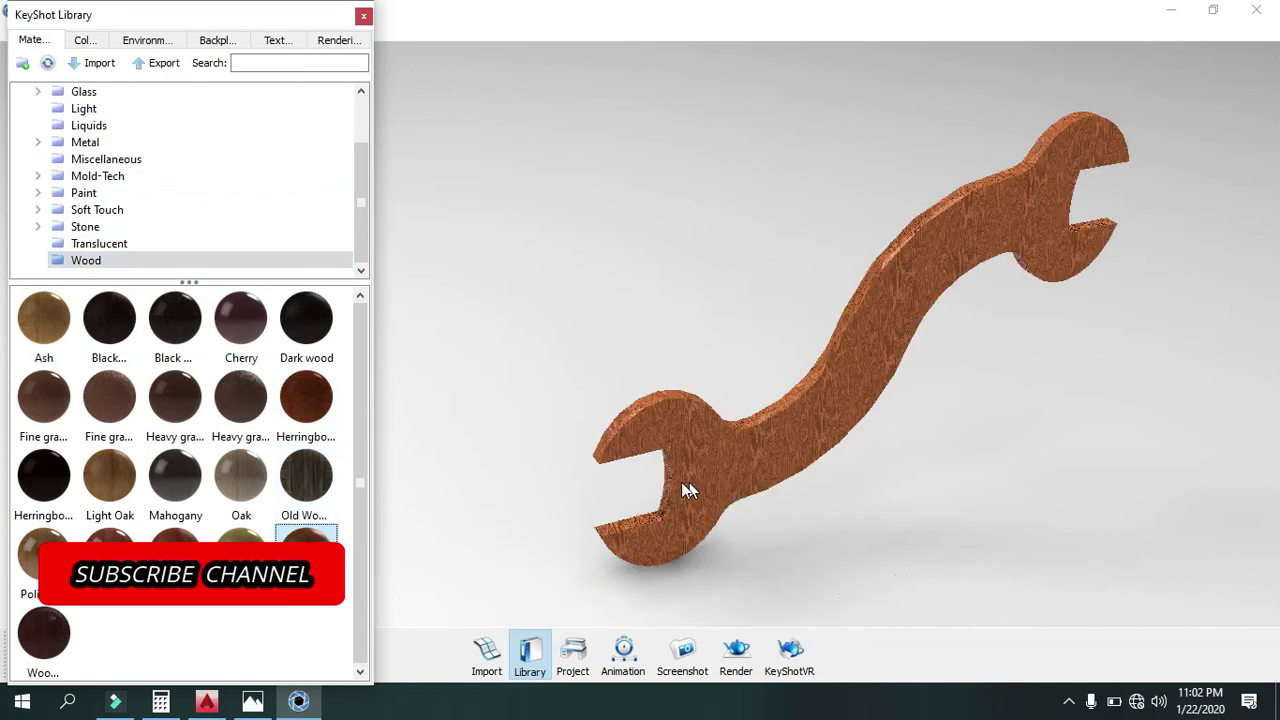
pyautogui.click(196, 228)
pyautogui.click(270, 398)
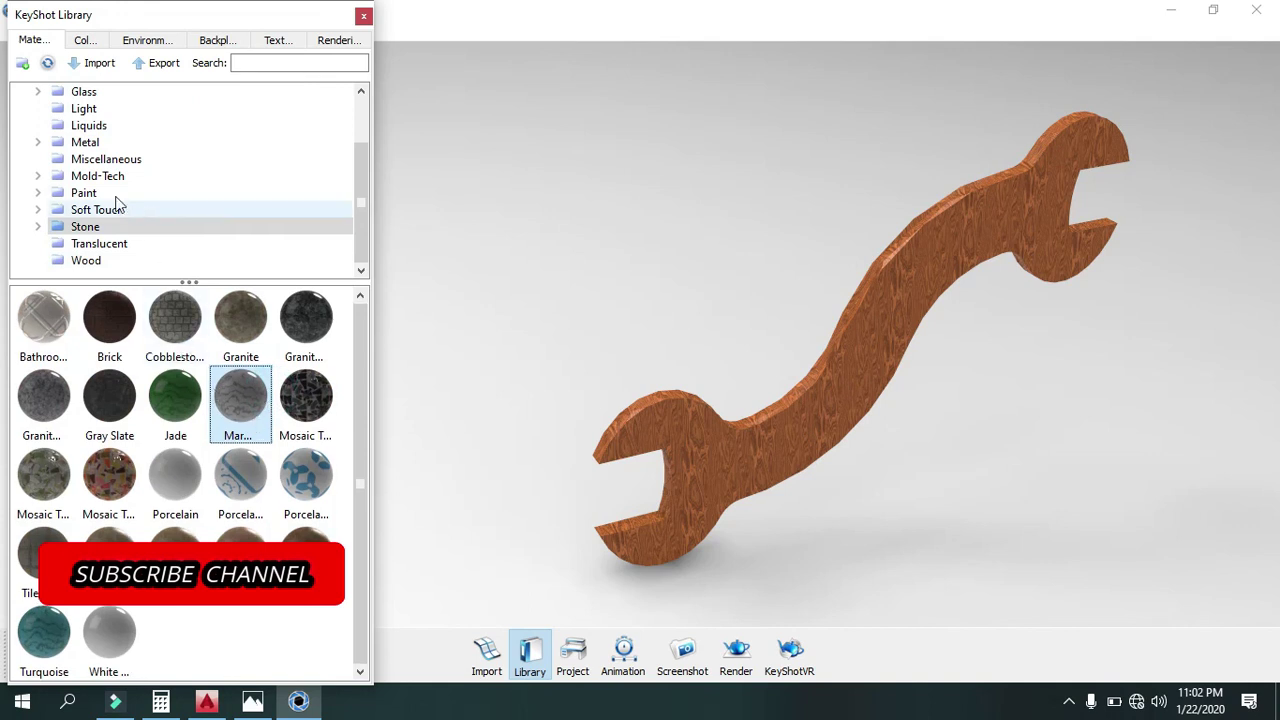
# Apply red paint to the wrench and orbit to a more side-on view.
pyautogui.click(78, 195)
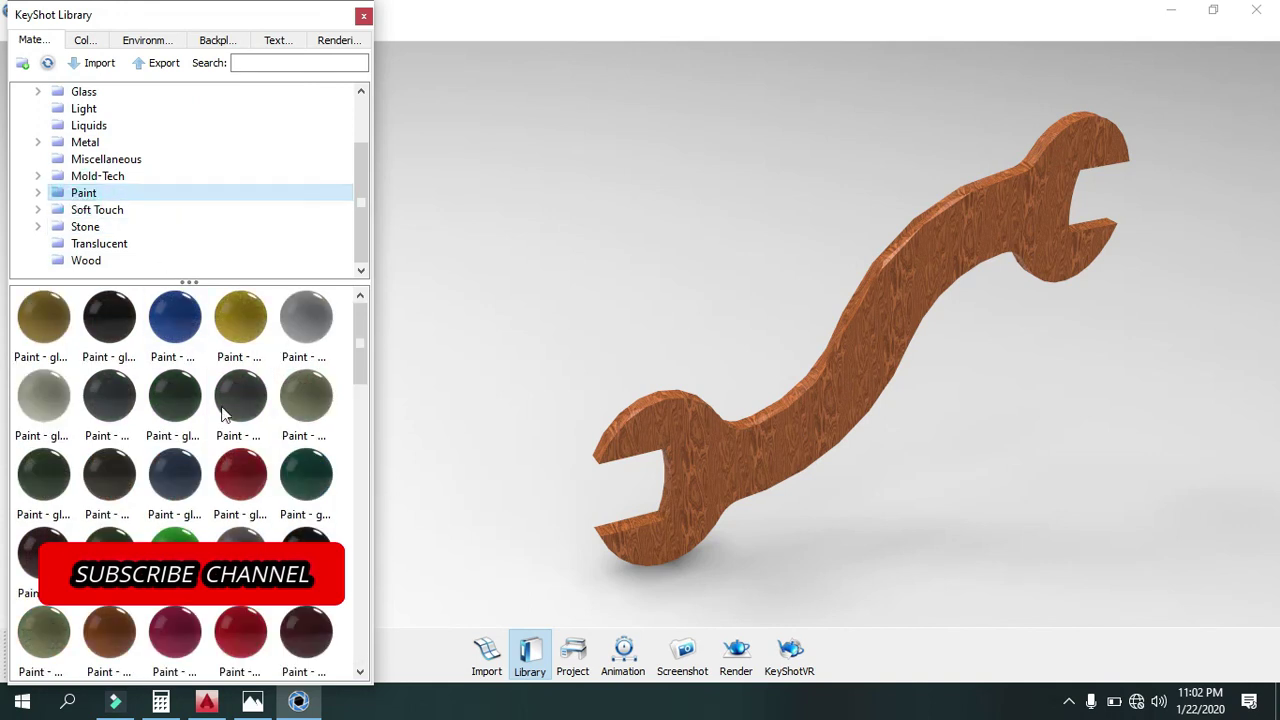
pyautogui.scroll(-3, 251, 514)
pyautogui.scroll(-2, 322, 540)
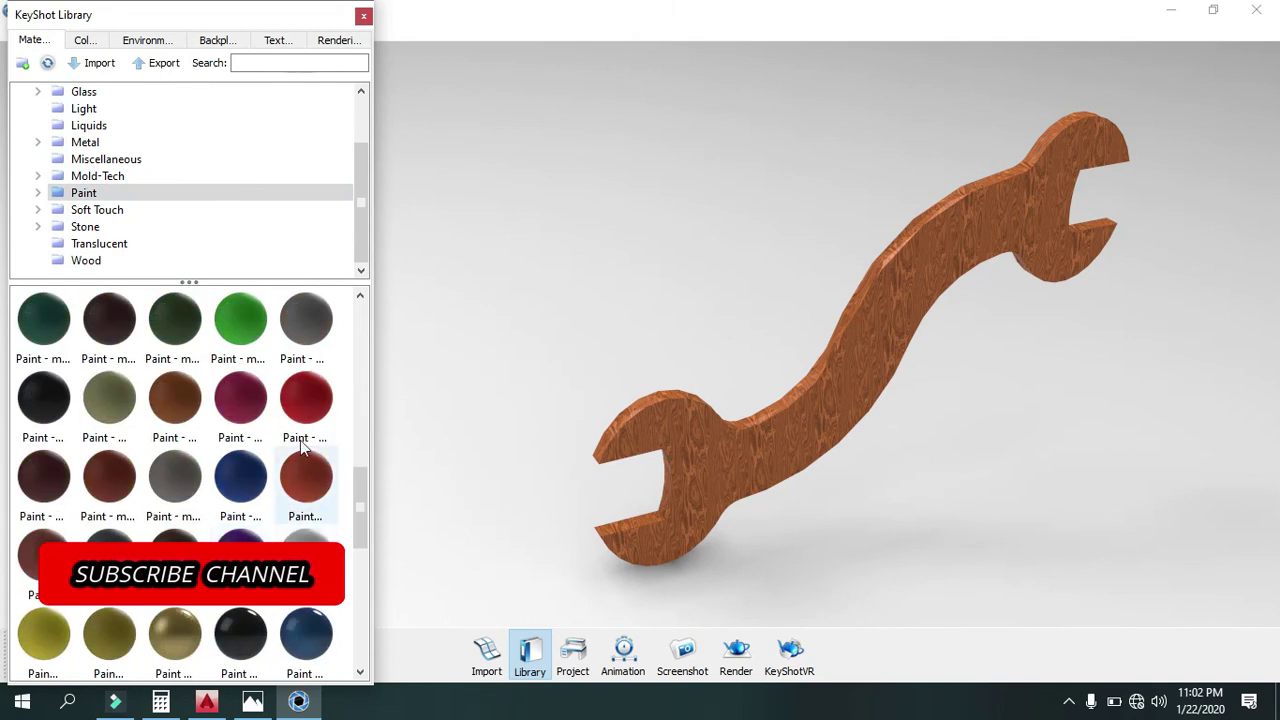
pyautogui.moveTo(306, 398); pyautogui.dragTo(709, 476)
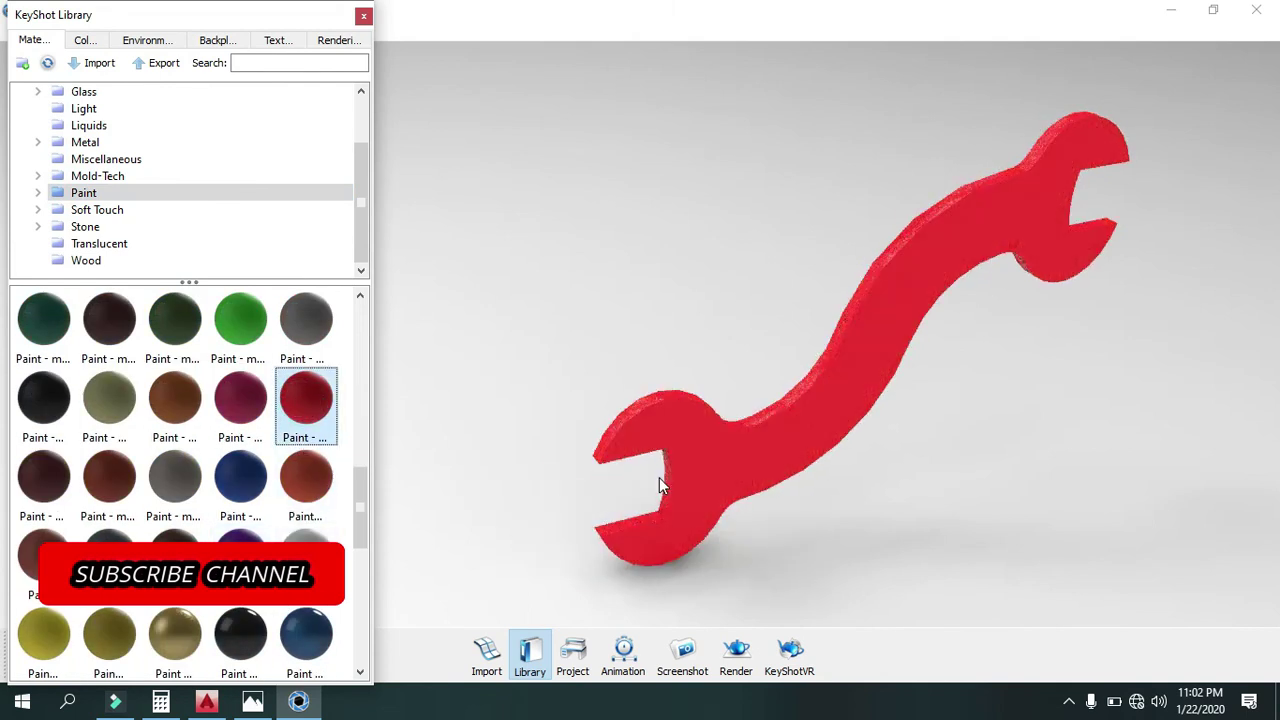
pyautogui.moveTo(663, 478); pyautogui.dragTo(569, 462, button='middle')
pyautogui.moveTo(569, 462); pyautogui.dragTo(598, 443)
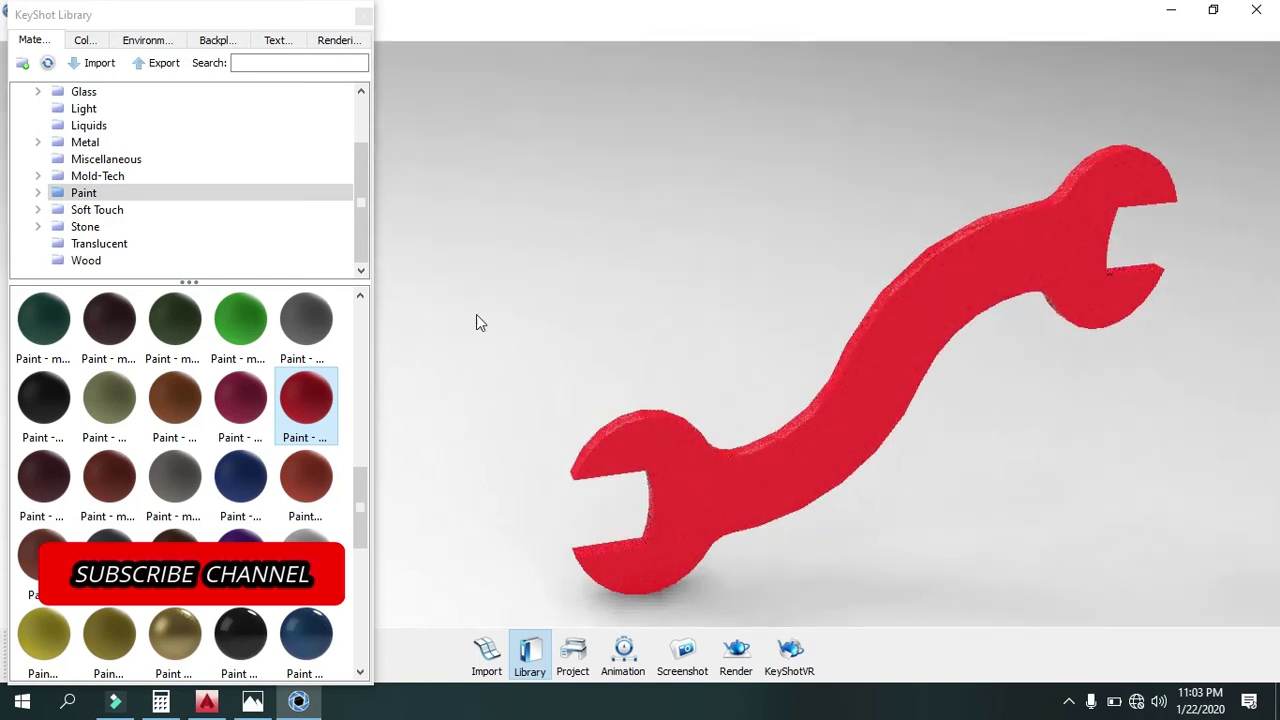
# Try green and blue paint on the wrench and adjust the camera angle.
pyautogui.moveTo(240, 318); pyautogui.dragTo(670, 445)
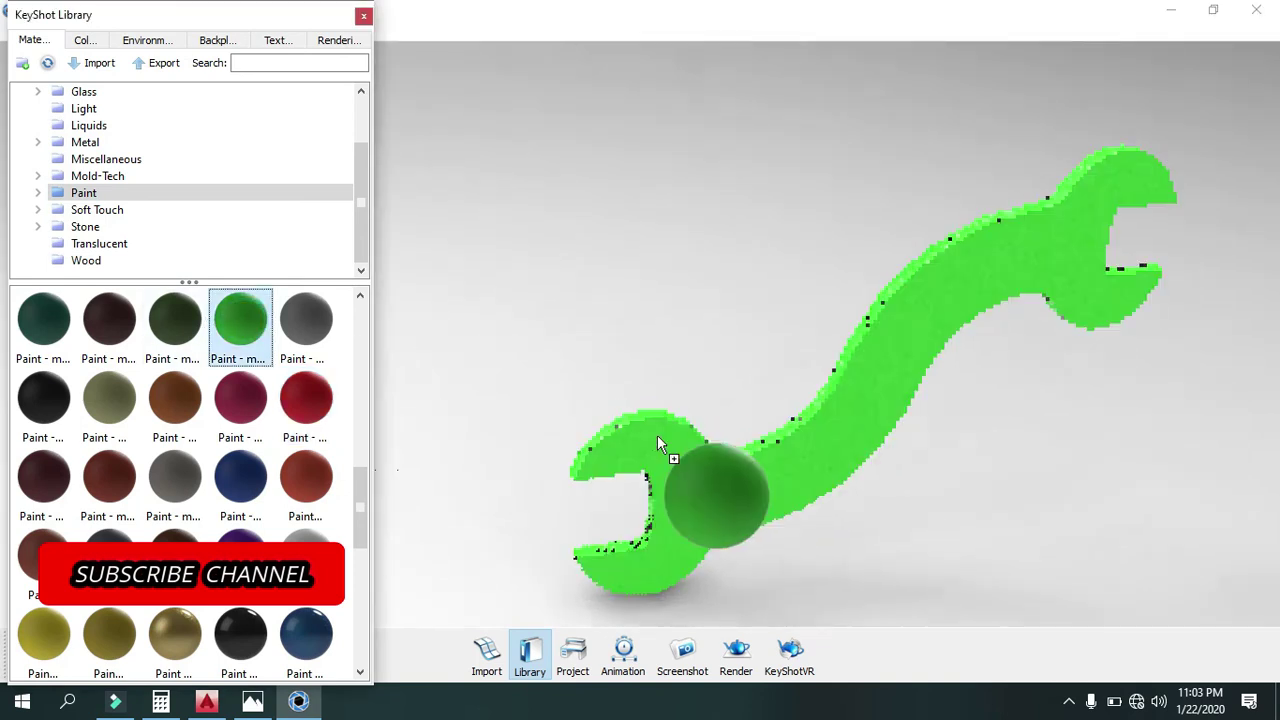
pyautogui.moveTo(240, 478); pyautogui.dragTo(641, 478)
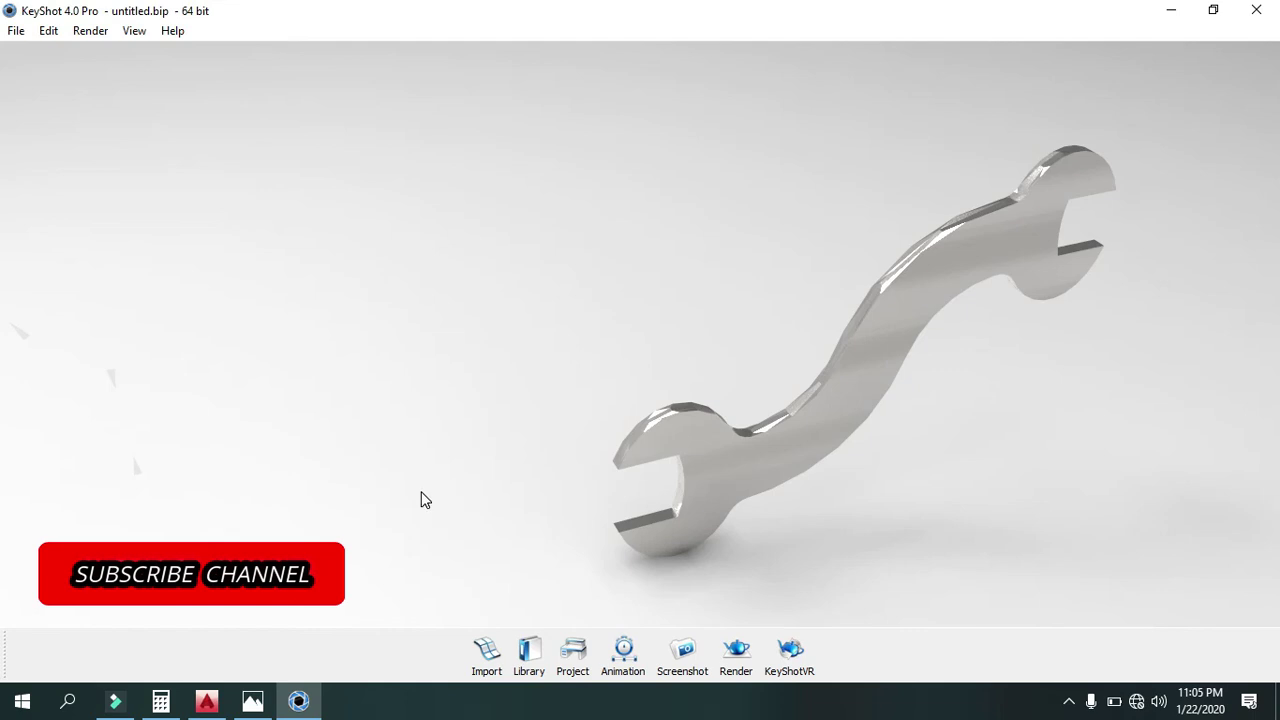
pyautogui.moveTo(505, 467)
pyautogui.mouseDown()
pyautogui.moveTo(251, 457)
pyautogui.moveTo(476, 449)
pyautogui.moveTo(451, 471)
pyautogui.mouseUp()
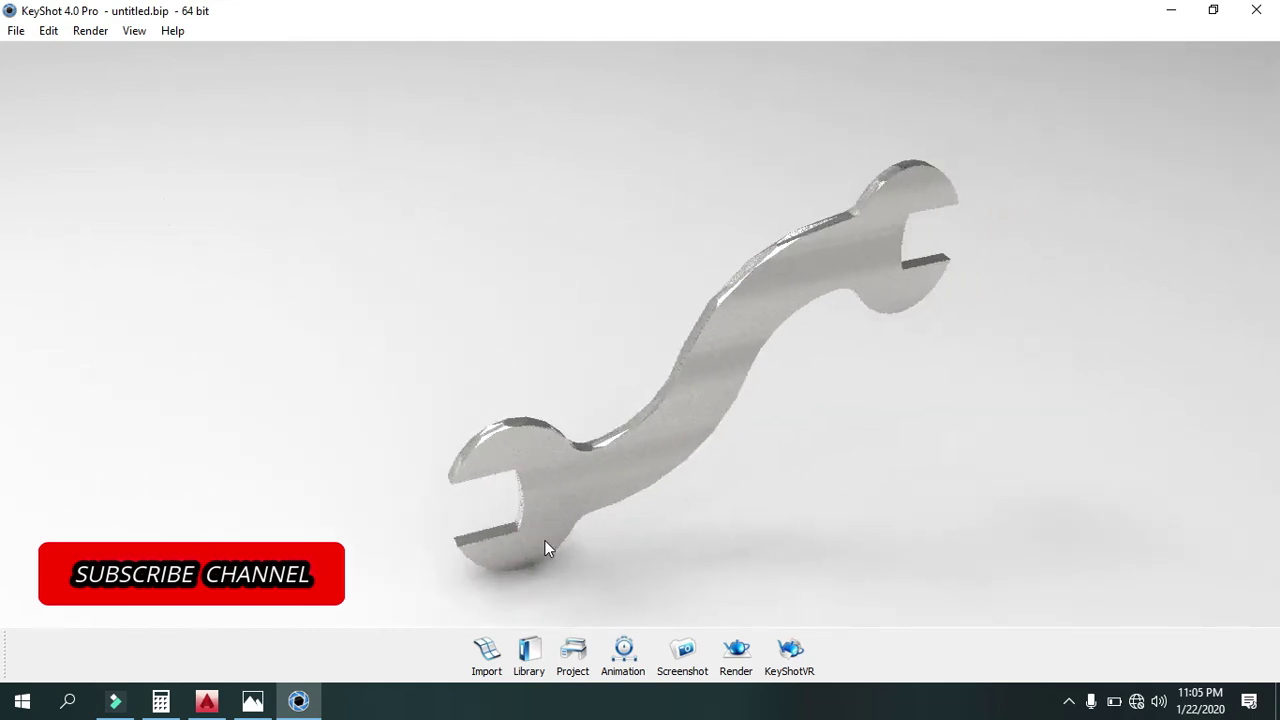
pyautogui.moveTo(524, 560); pyautogui.dragTo(541, 578)
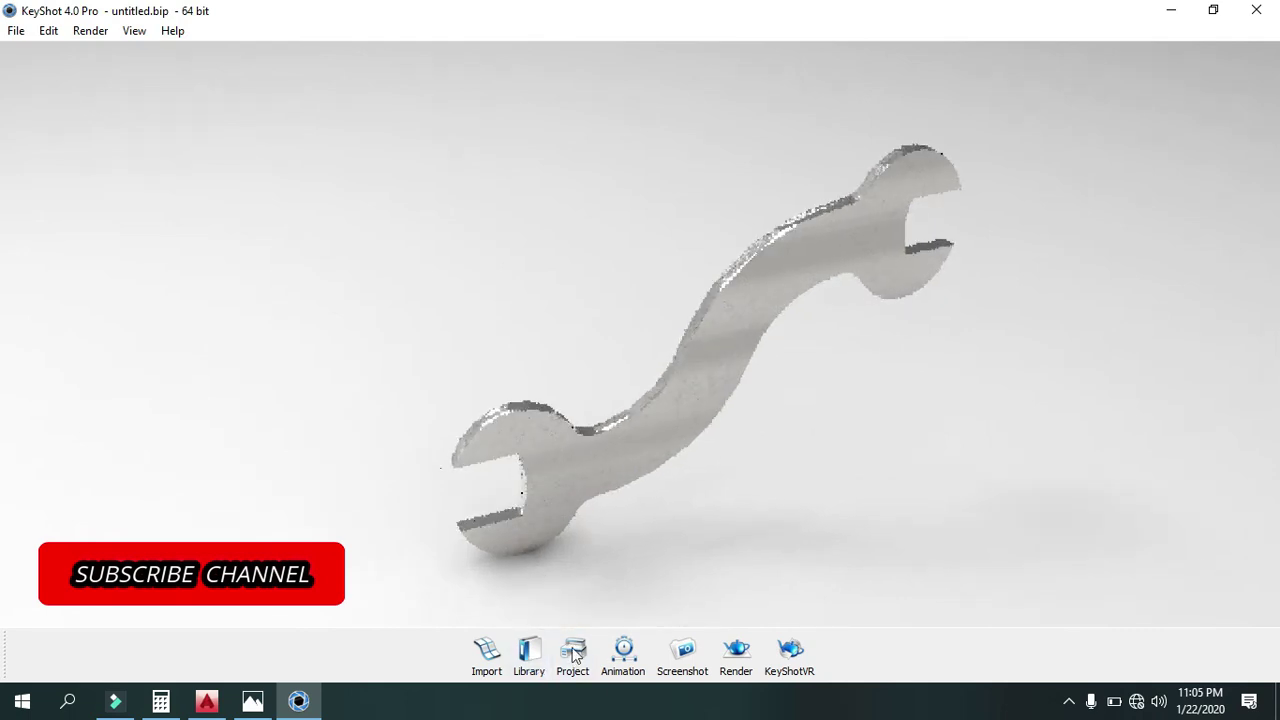
pyautogui.click(734, 674)
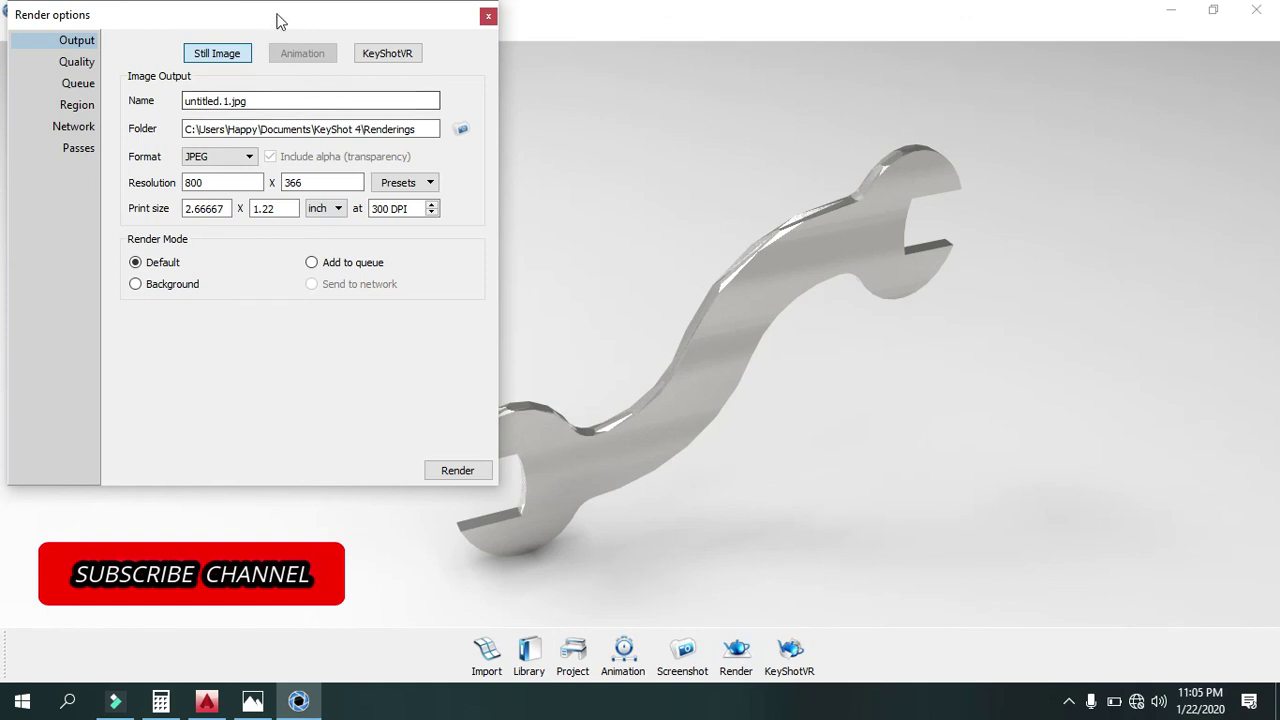
# Render the wrench at 2000 × 915, overwriting untitled.1.jpg.
pyautogui.moveTo(280, 22); pyautogui.dragTo(310, 152)
pyautogui.moveTo(243, 313); pyautogui.dragTo(193, 334)
pyautogui.write('2000')
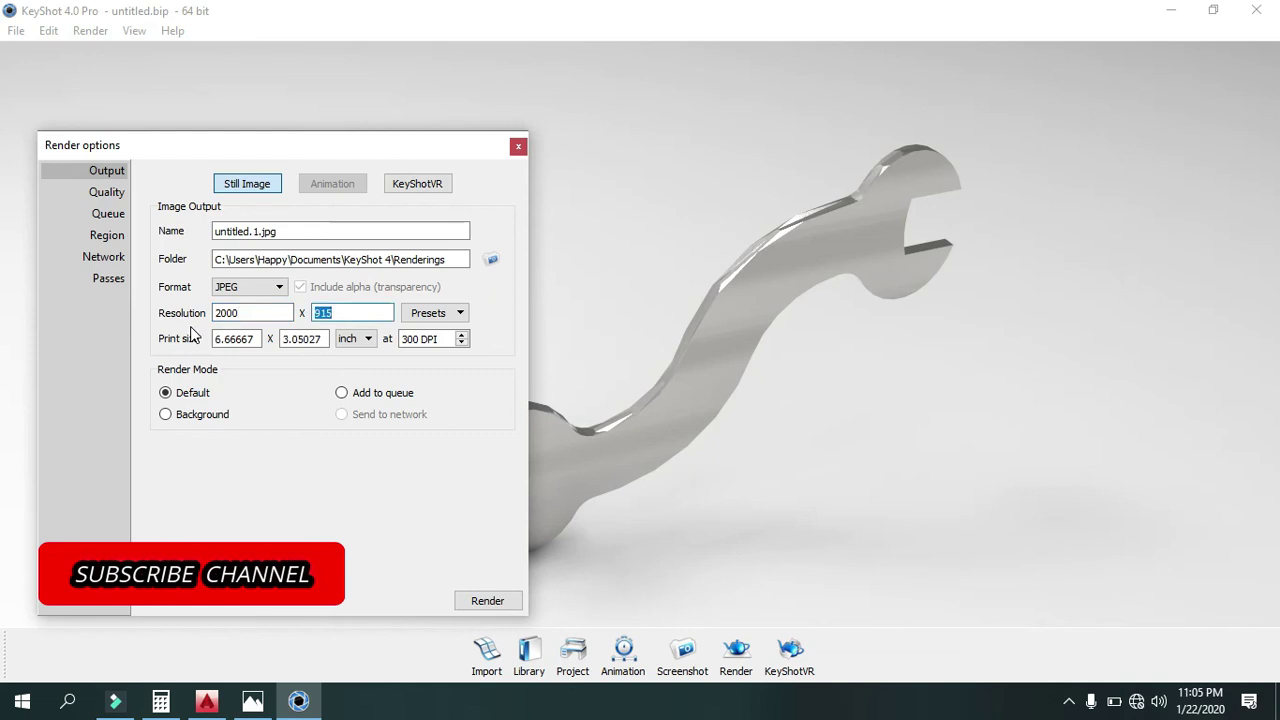
pyautogui.click(490, 600)
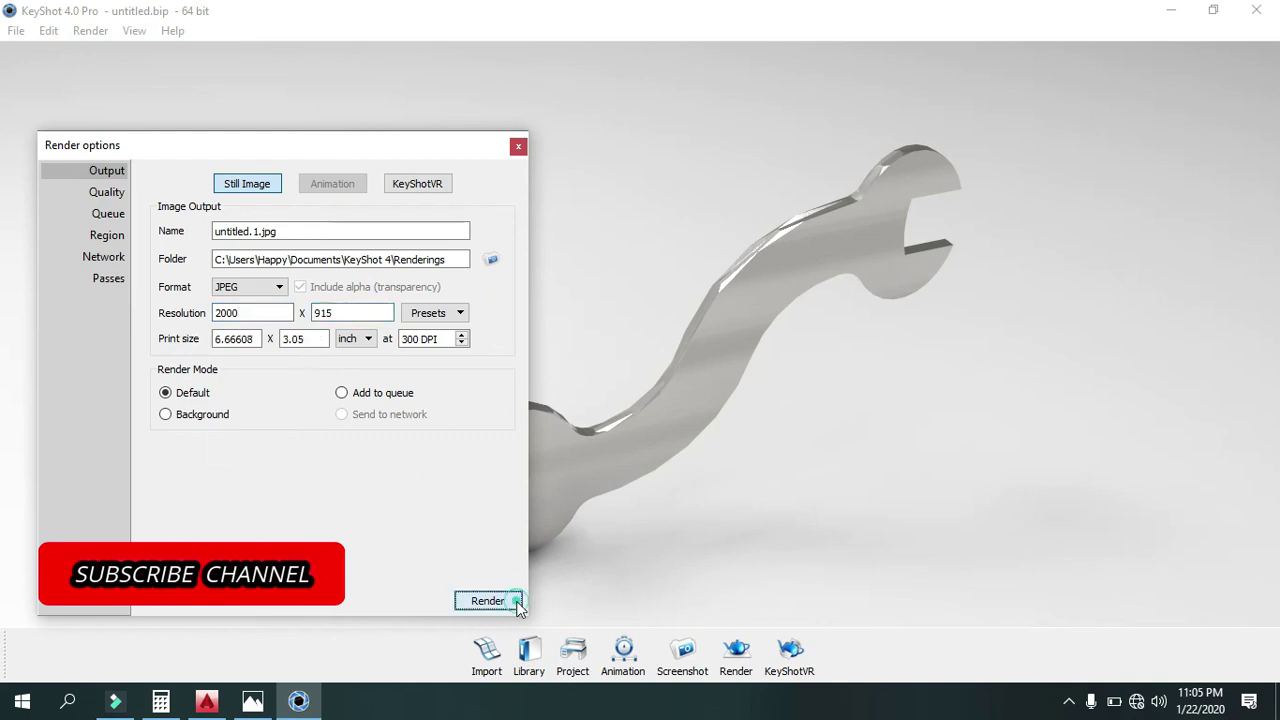
pyautogui.click(645, 383)
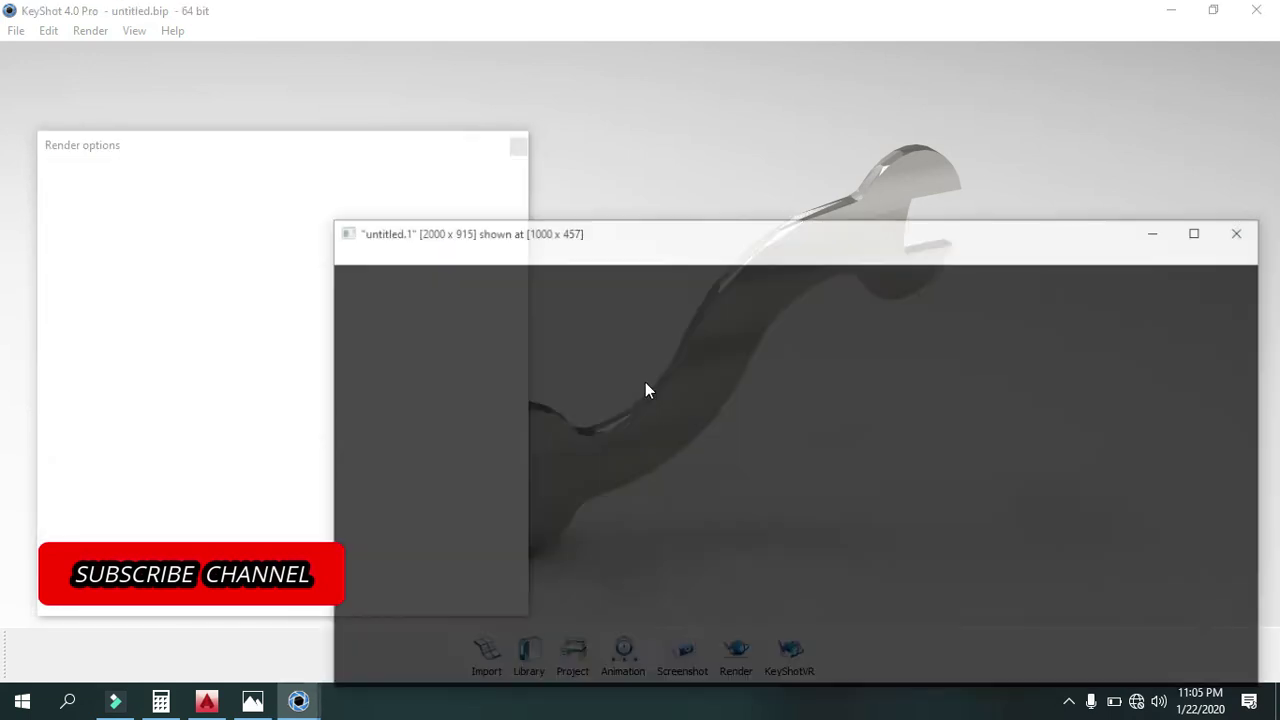
# View the finished render full-screen, then quit KeyShot, discarding scene changes.
pyautogui.moveTo(771, 228); pyautogui.dragTo(578, 102)
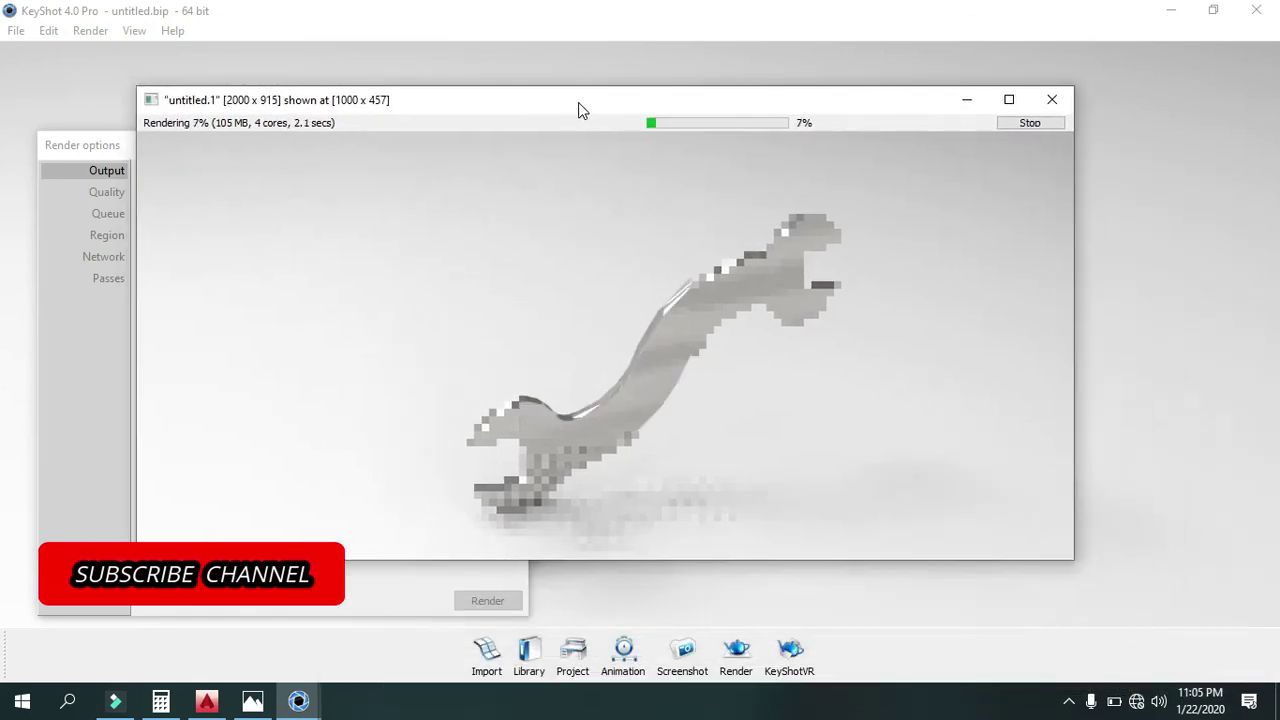
pyautogui.doubleClick(579, 102)
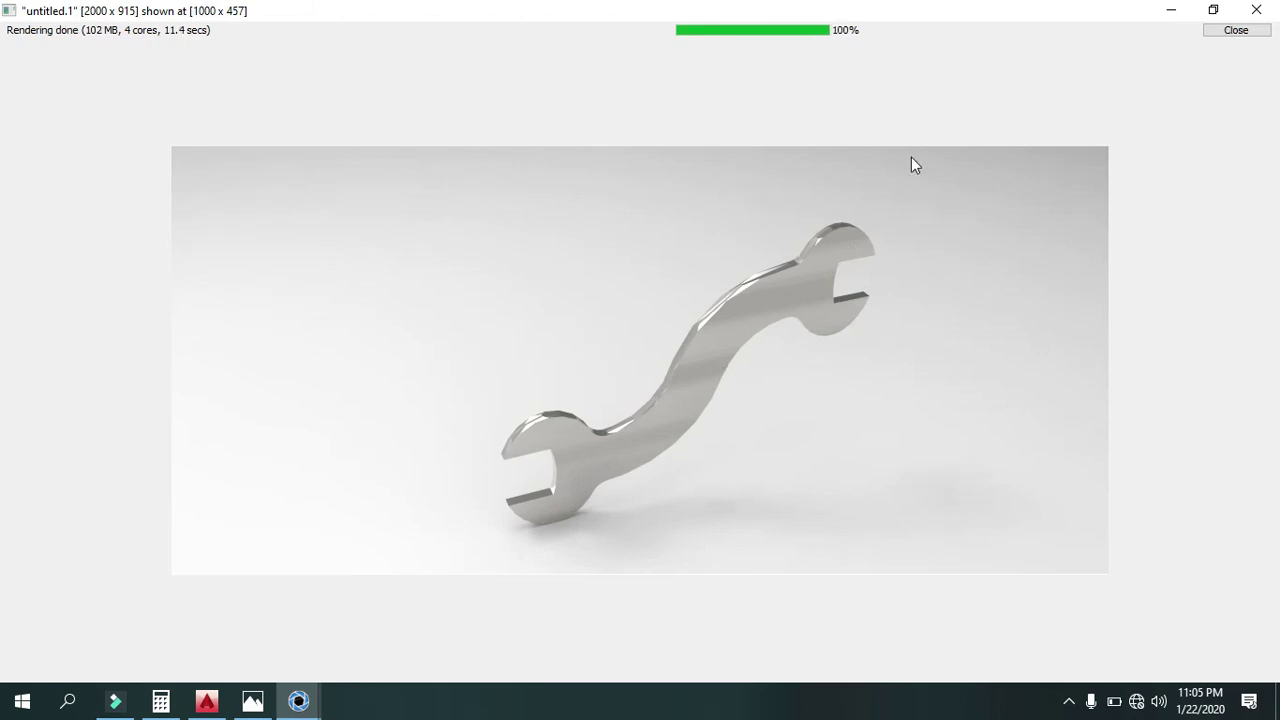
pyautogui.click(1248, 33)
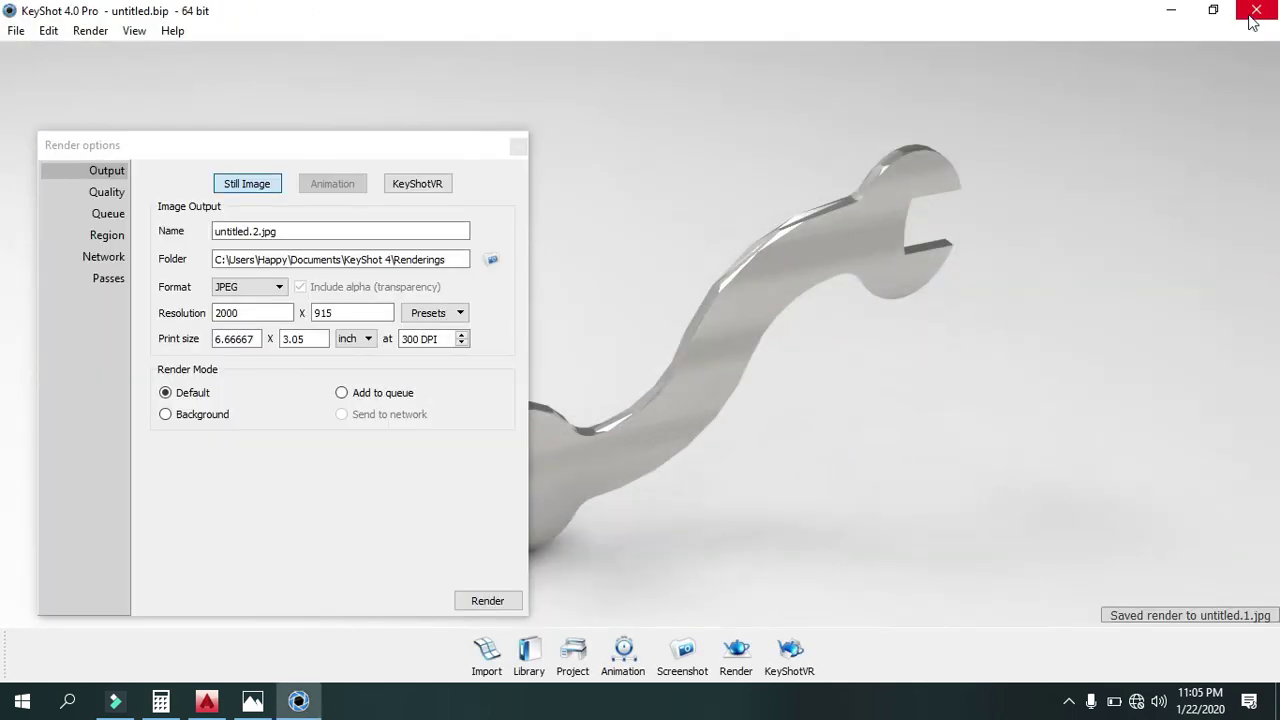
pyautogui.click(517, 146)
pyautogui.click(1258, 10)
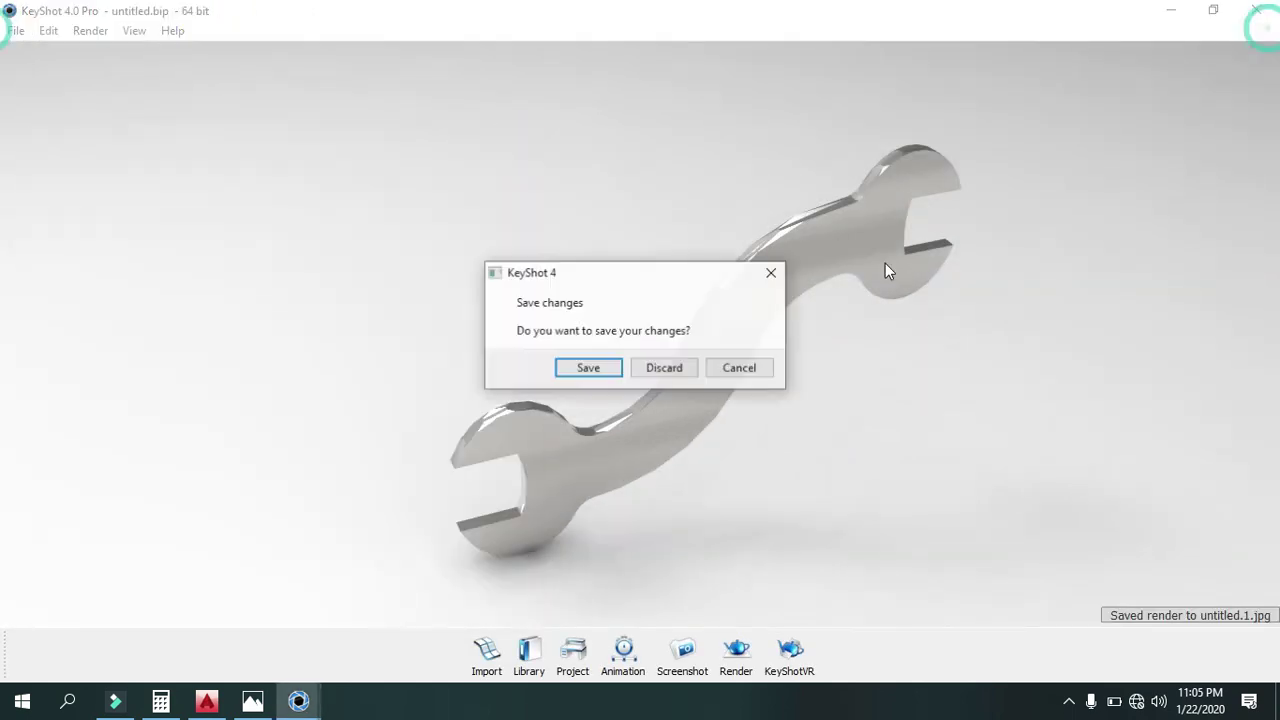
pyautogui.click(665, 368)
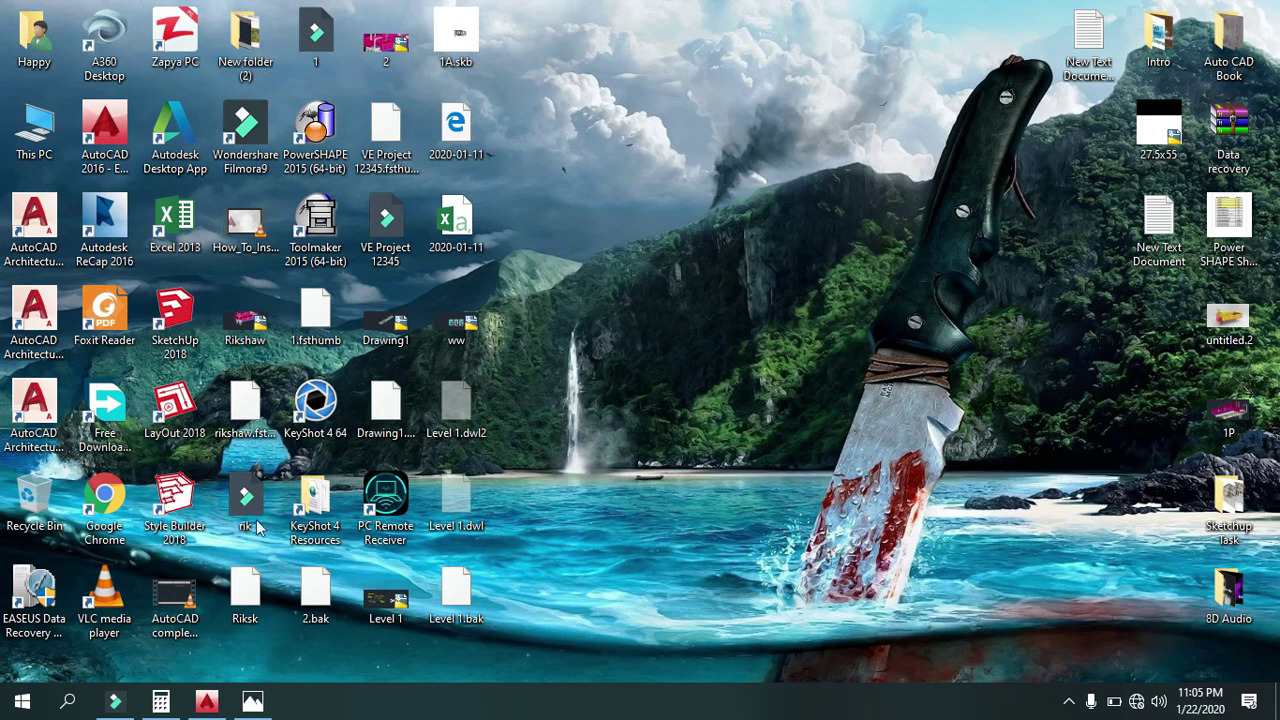
# Open untitled.1.jpg from the KeyShot 4 Renderings folder in Photos.
pyautogui.doubleClick(330, 512)
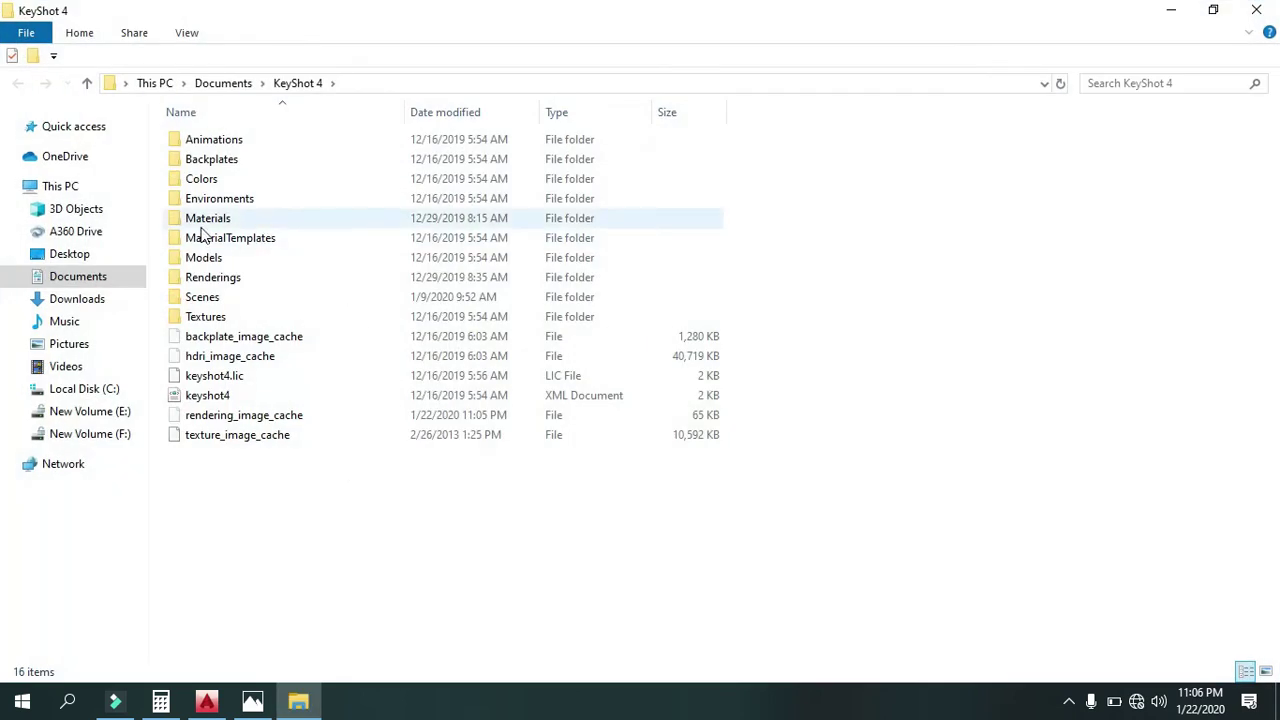
pyautogui.doubleClick(231, 281)
pyautogui.click(252, 194)
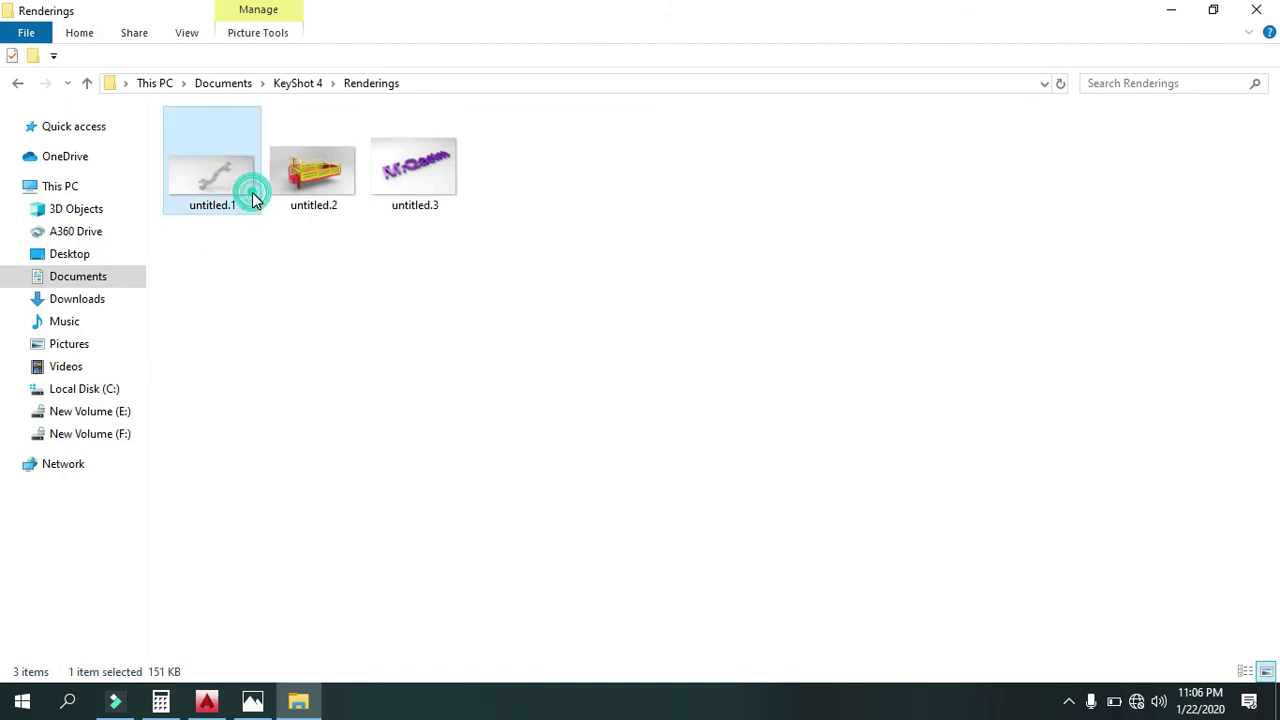
pyautogui.doubleClick(252, 197)
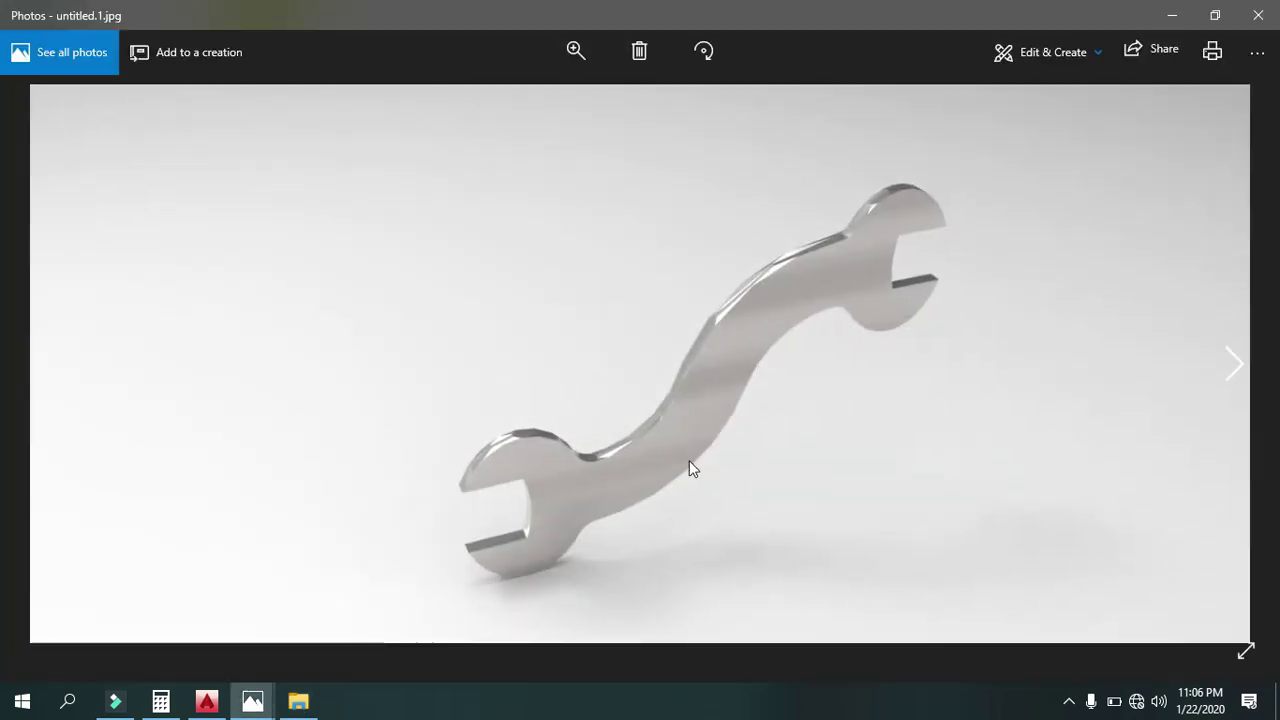